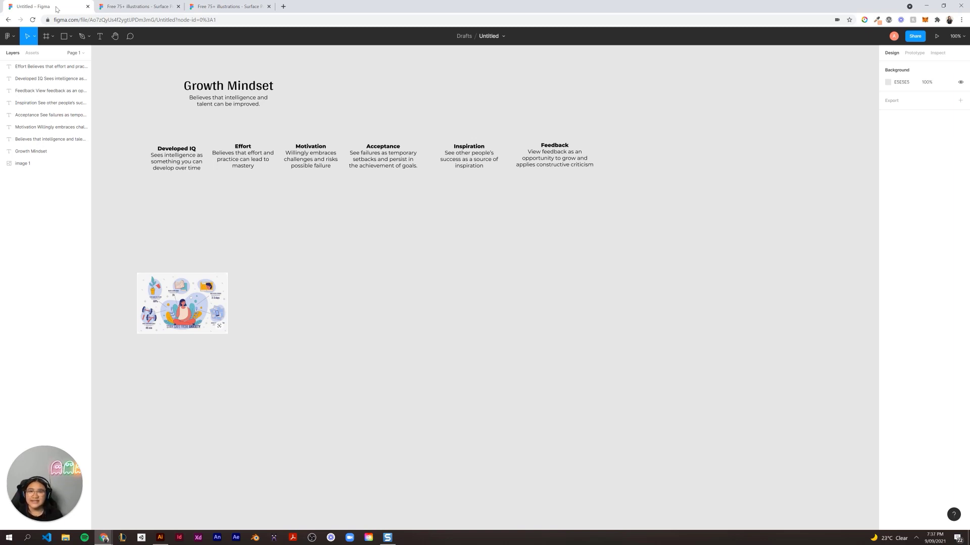
Examine the reference infographic image closely, including its central character, surrounding illustrations, captions, arrows and title.
click(217, 314)
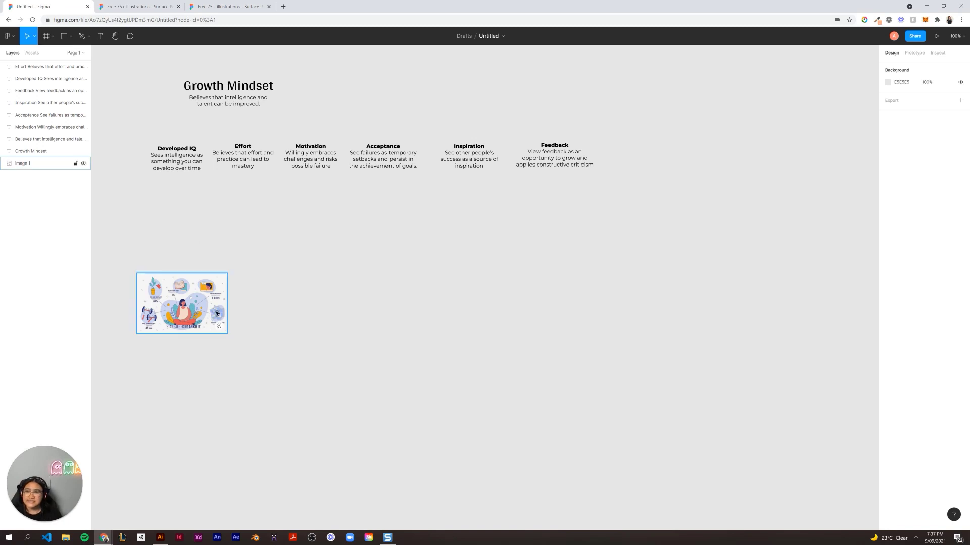
click(268, 287)
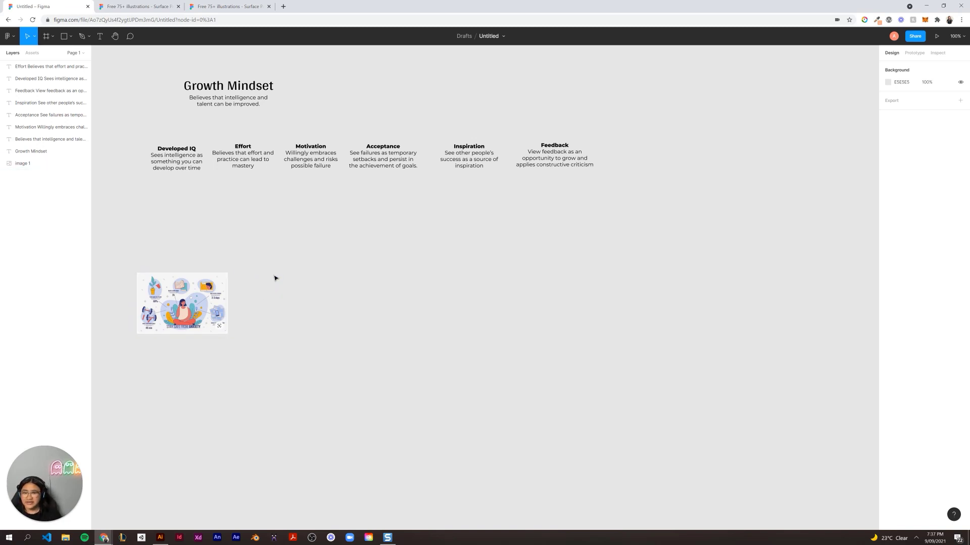
drag(268, 233, 296, 319)
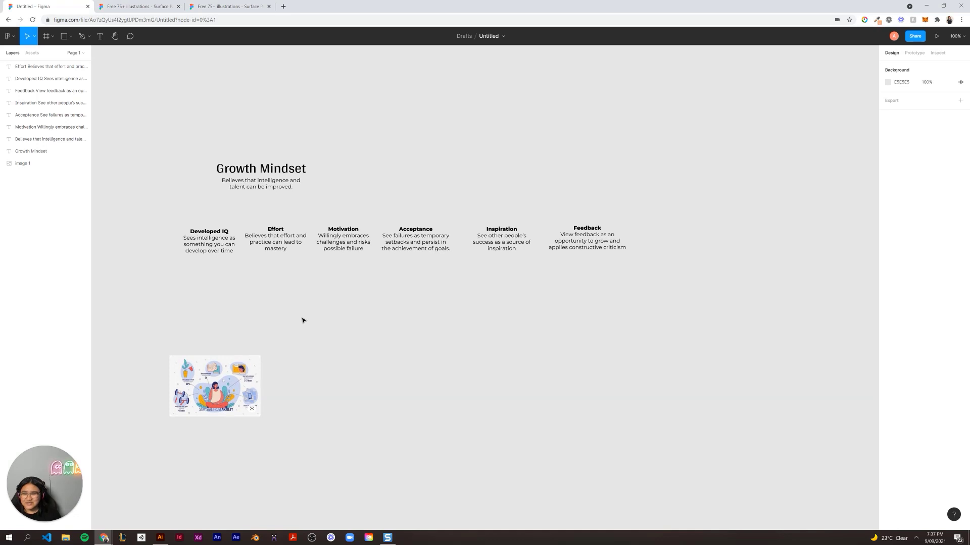
scroll(327, 329, down, 2)
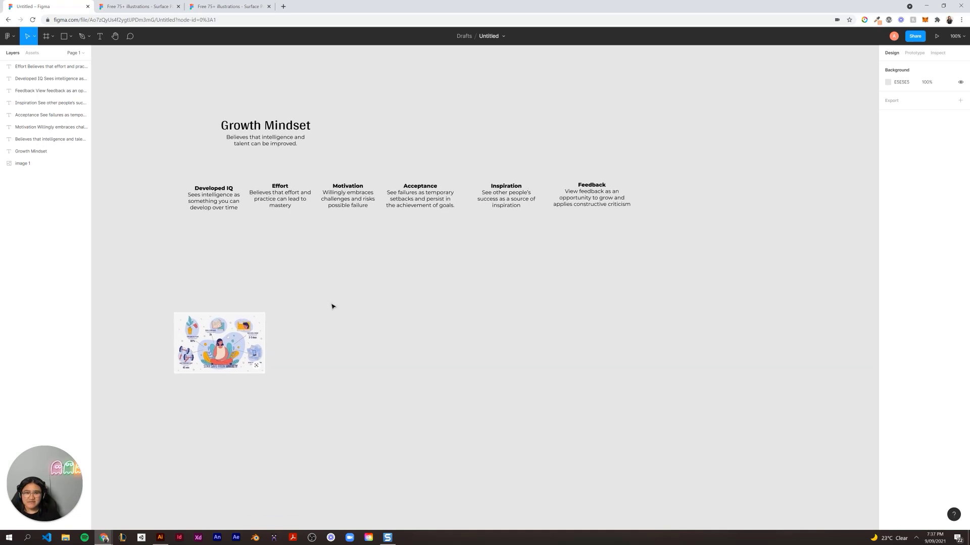
scroll(332, 306, down, 1)
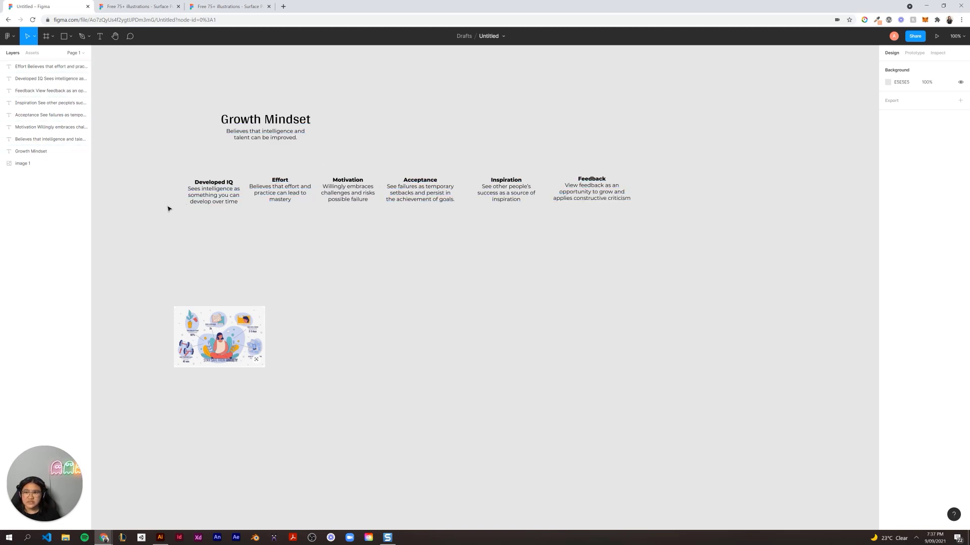
drag(159, 288, 145, 236)
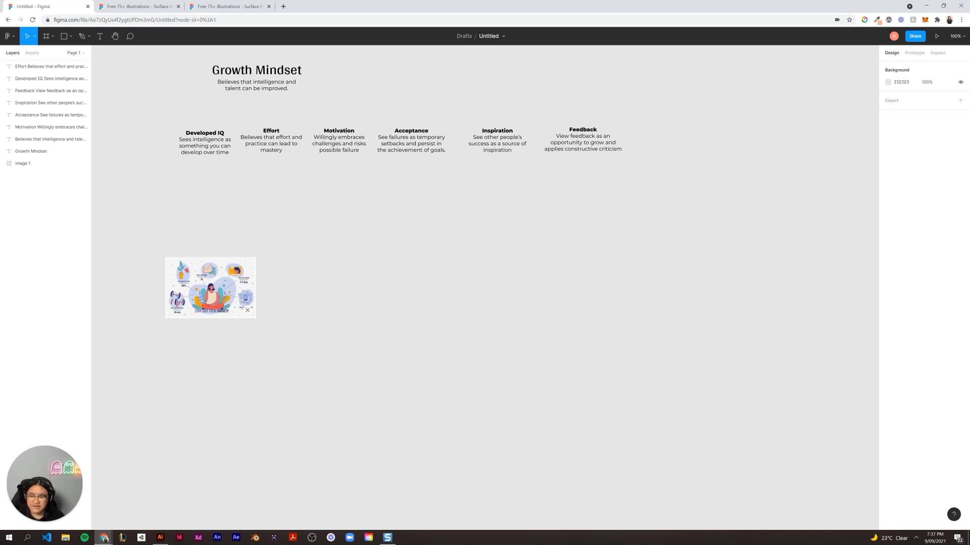
key(ctrl+plus)
key(ctrl+plus)
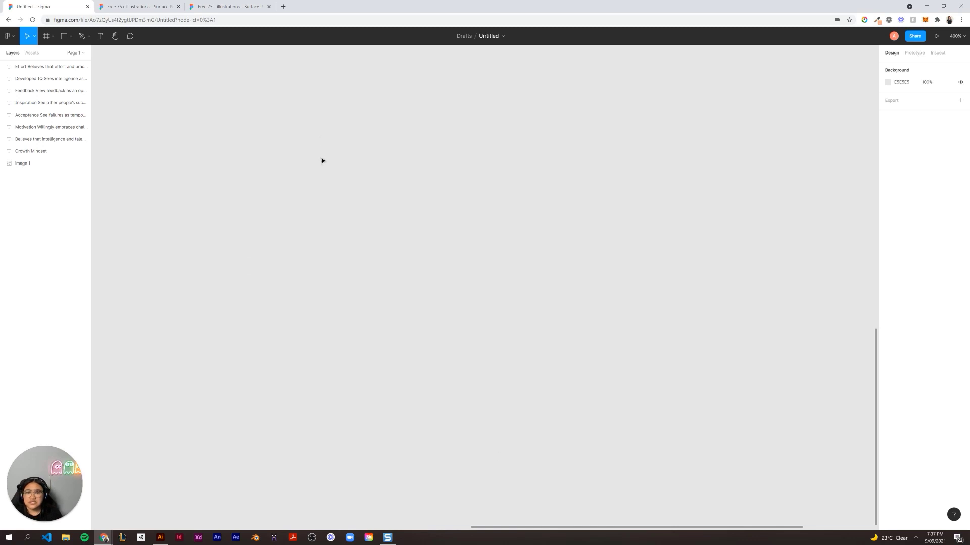
drag(320, 160, 374, 273)
scroll(318, 244, down, 5)
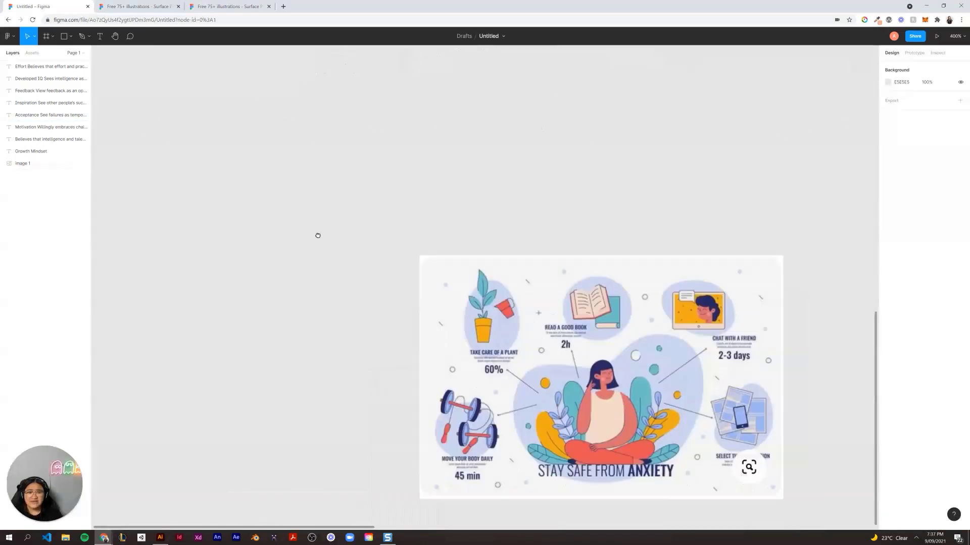
scroll(218, 240, right, 4)
click(216, 237)
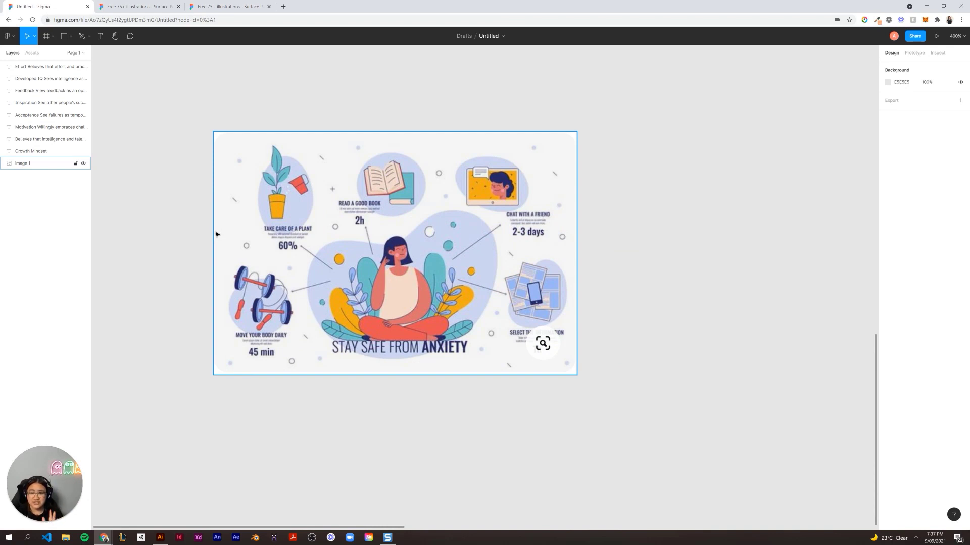
click(738, 259)
drag(738, 258, 666, 283)
click(254, 271)
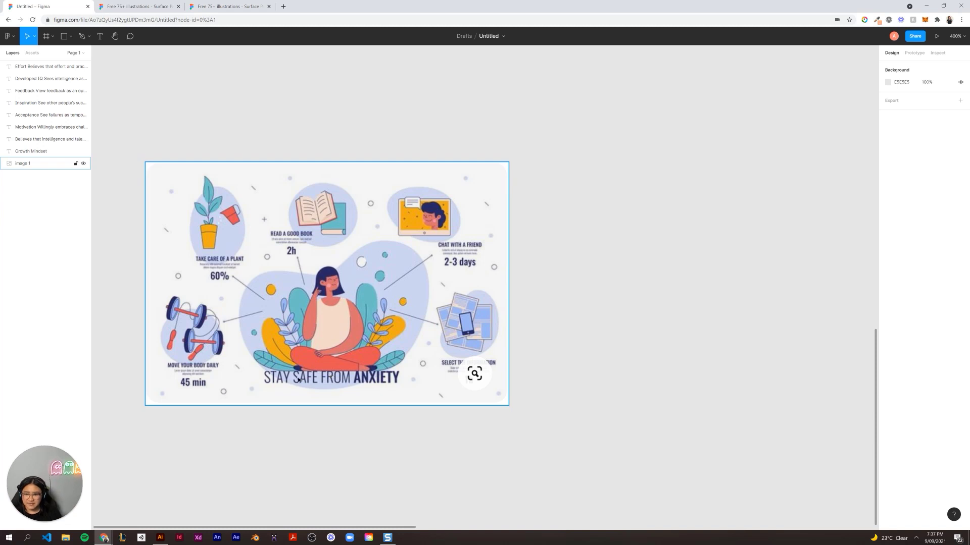
click(288, 472)
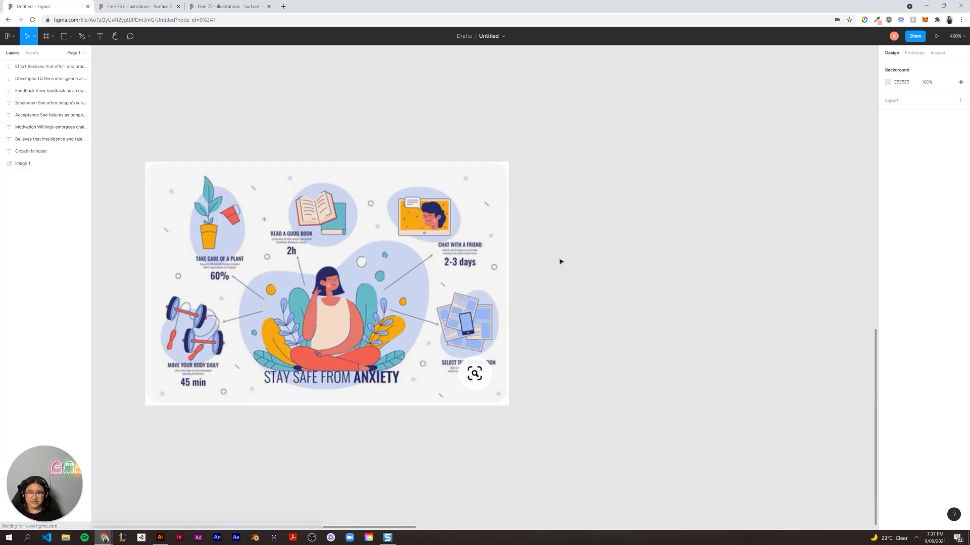
drag(580, 195, 562, 270)
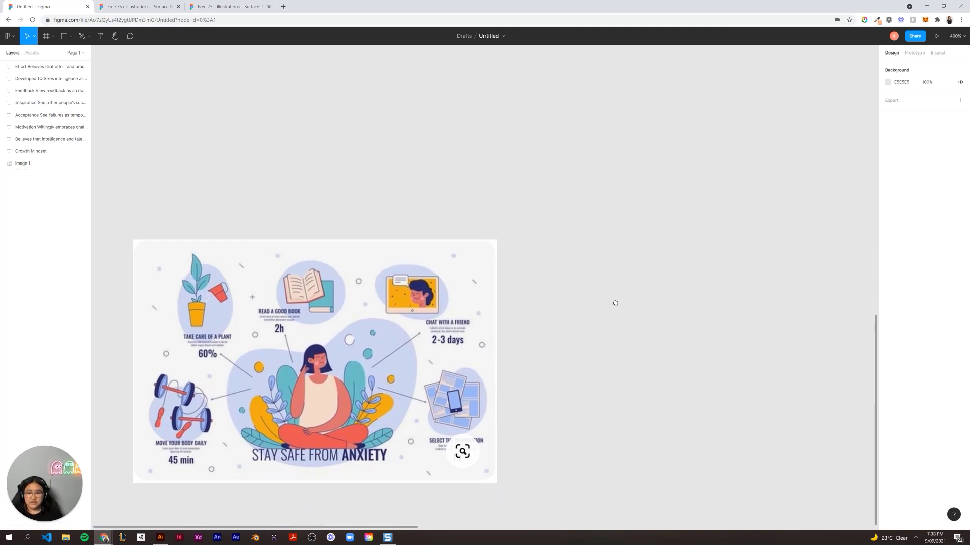
drag(614, 303, 599, 220)
scroll(591, 223, right, 2)
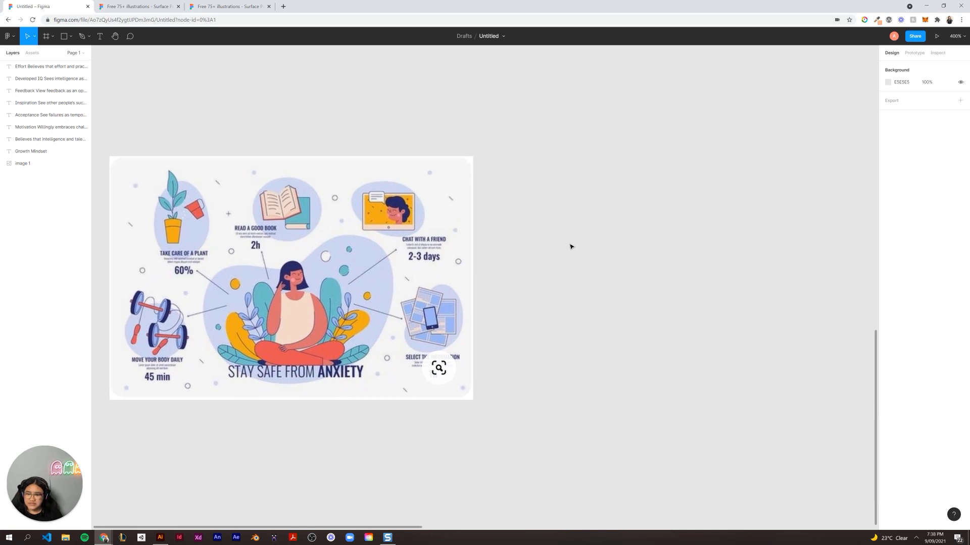
Review the Growth Mindset heading and the trait text blocks against the reference infographic.
key(minus)
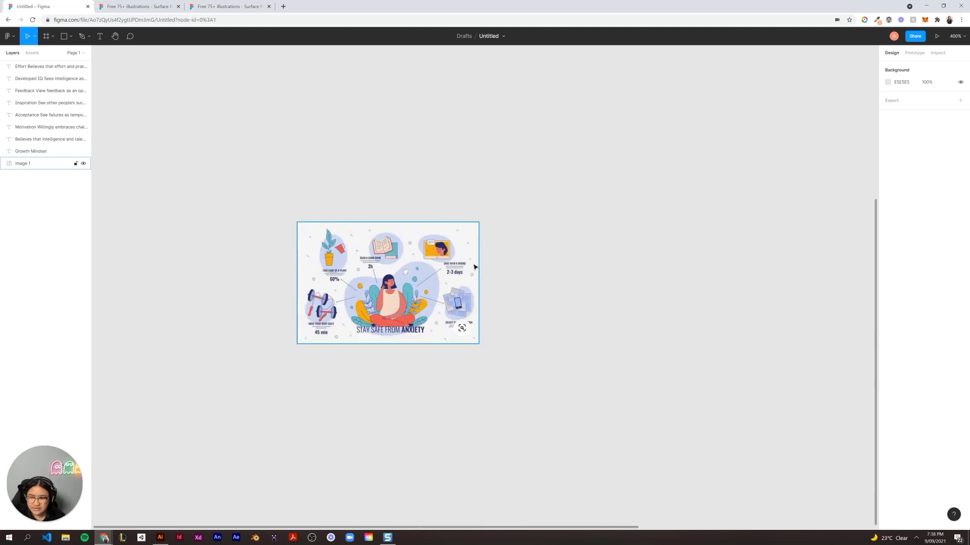
drag(584, 162, 431, 376)
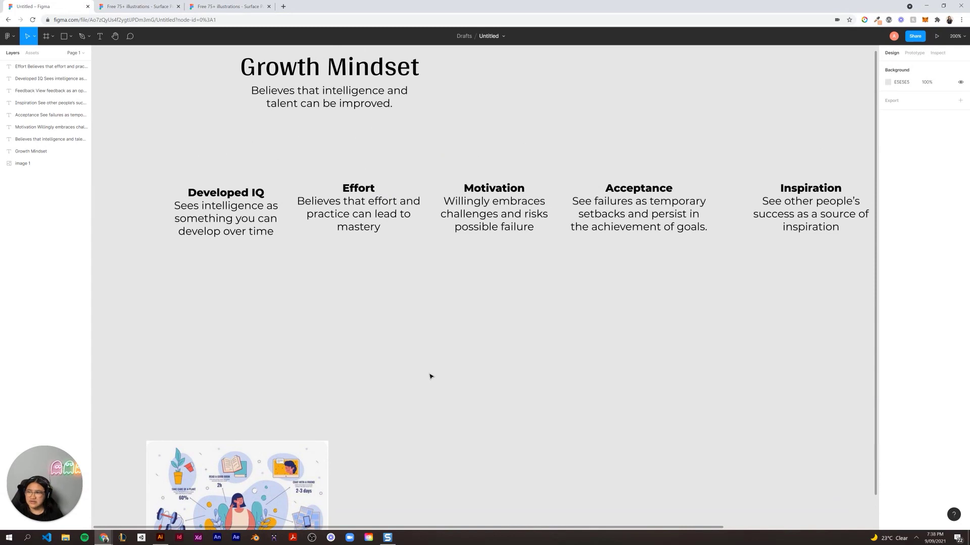
drag(576, 375, 676, 123)
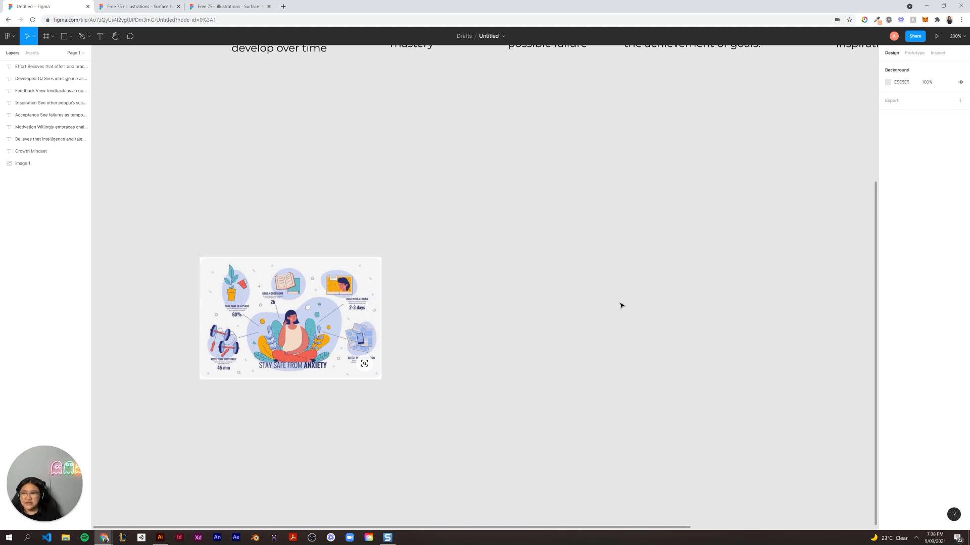
drag(504, 162, 465, 268)
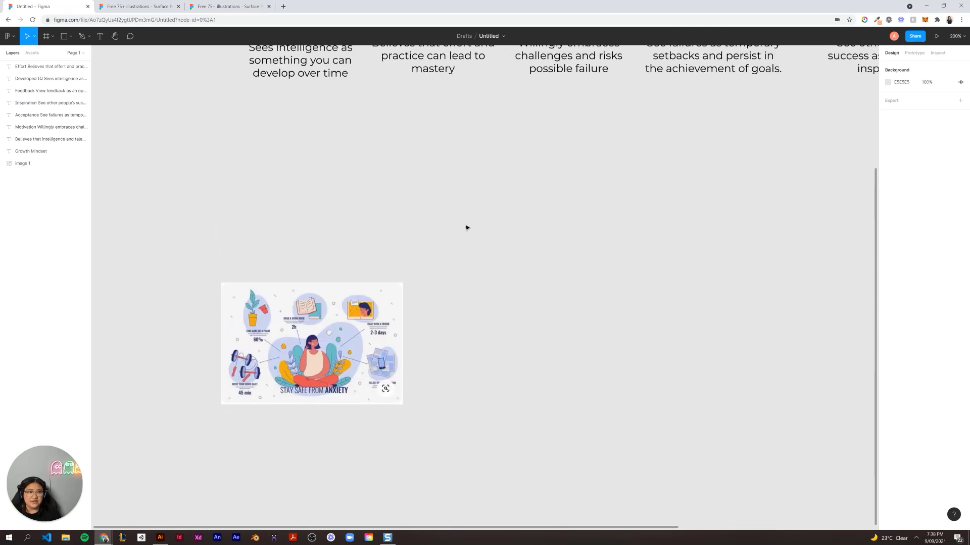
scroll(465, 225, right, 2)
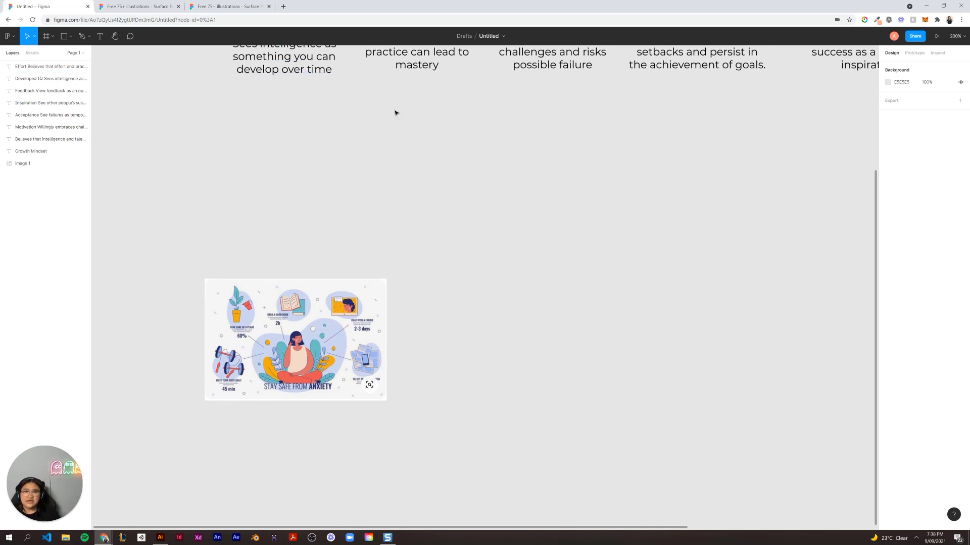
scroll(389, 121, up, 1)
Browse plugins in the Figma Community and show its Illustrations category.
click(7, 36)
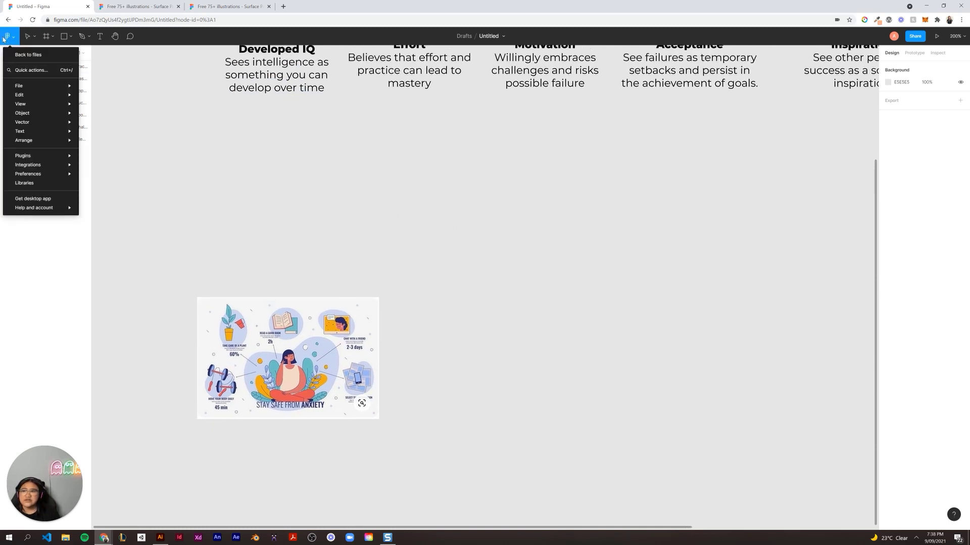
mouse_move(54, 160)
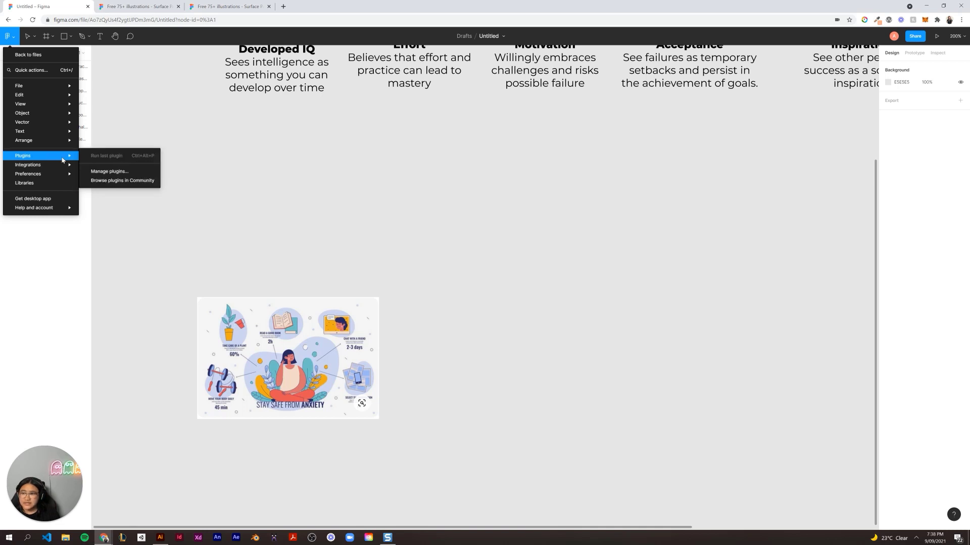
click(118, 183)
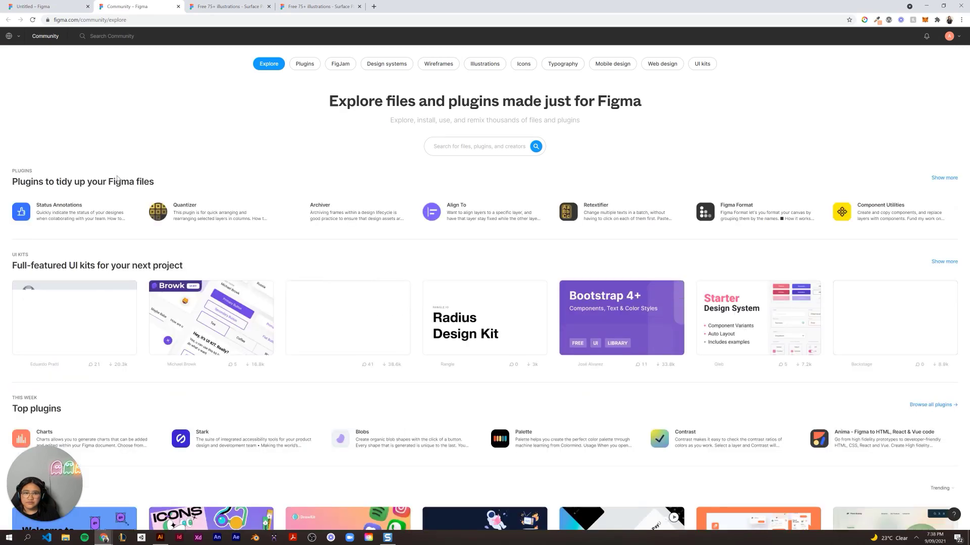
scroll(249, 247, down, 8)
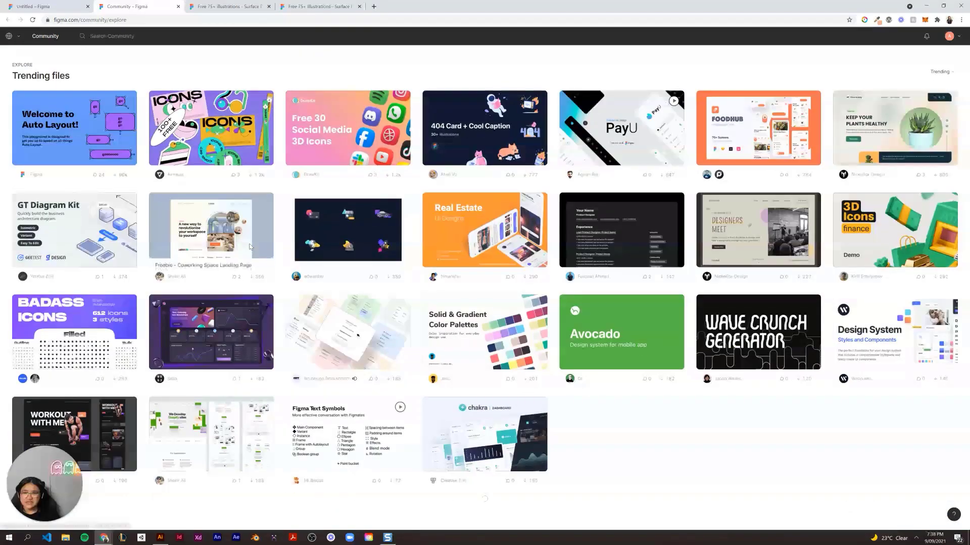
scroll(278, 186, up, 8)
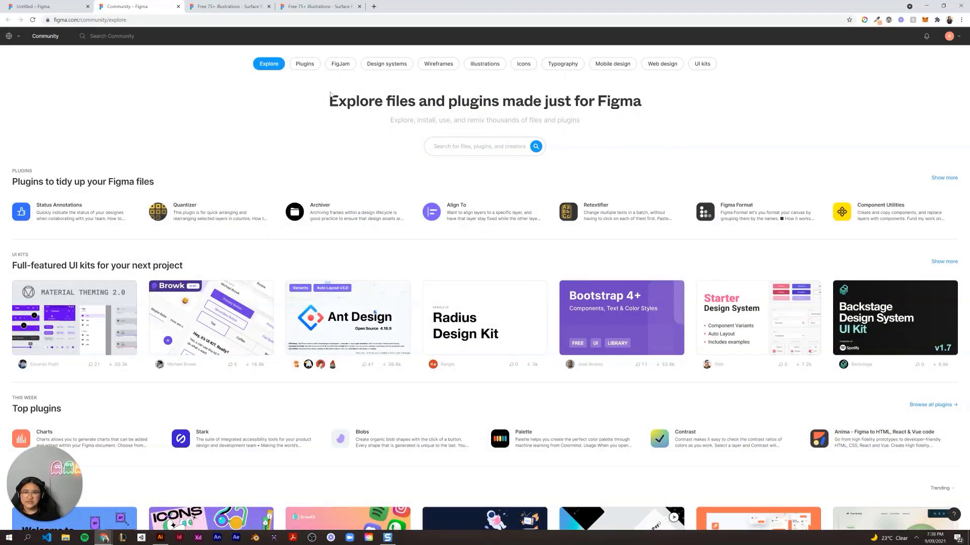
click(489, 66)
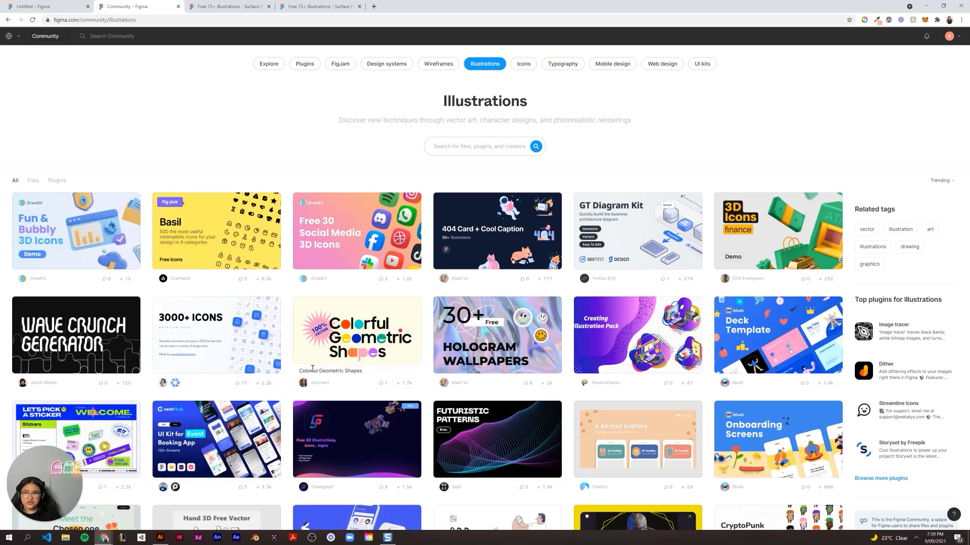
scroll(327, 369, down, 4)
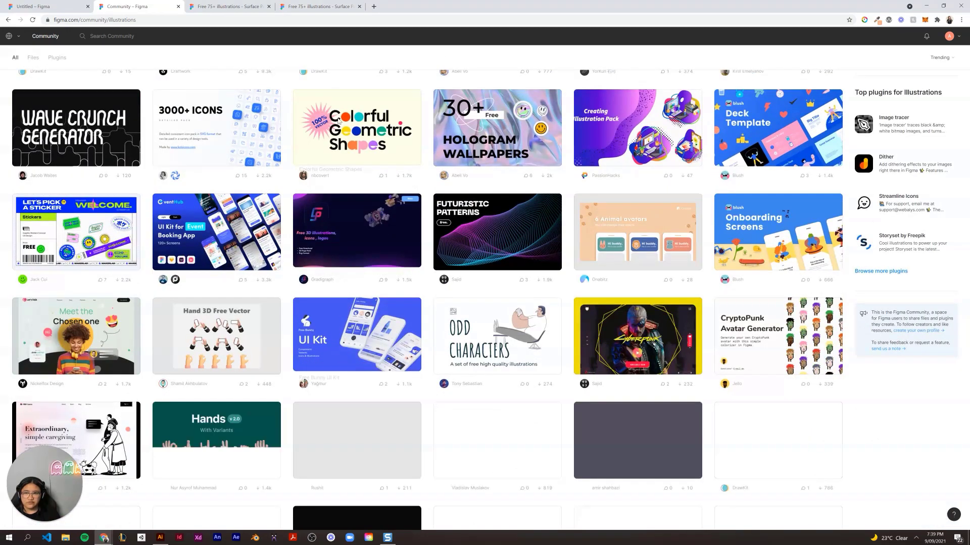
Close the extra Surface Pack community page and return to the Community illustrations listing.
click(238, 7)
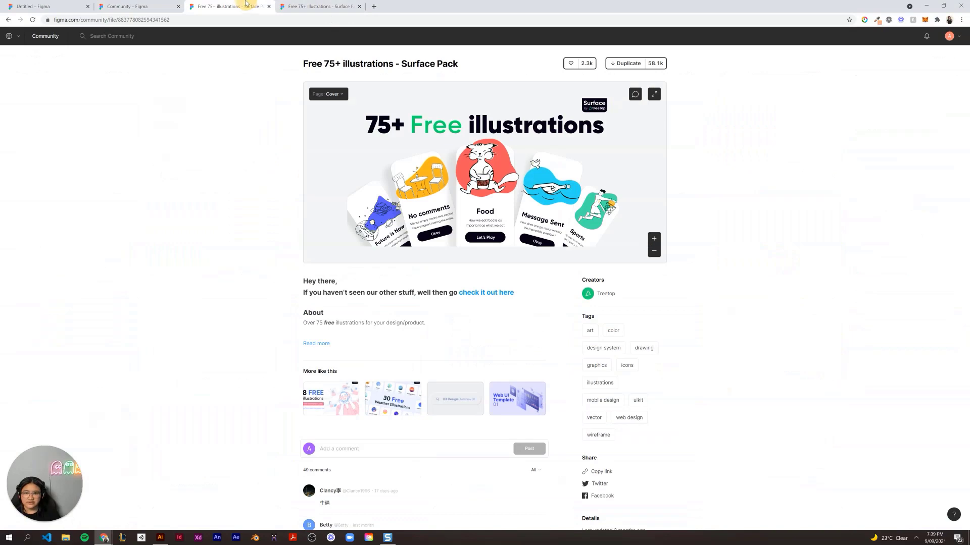
click(282, 7)
key(ctrl+w)
click(142, 6)
Look through the trending illustration files and open the Free 75+ illustrations - Surface Pack.
scroll(357, 332, down, 8)
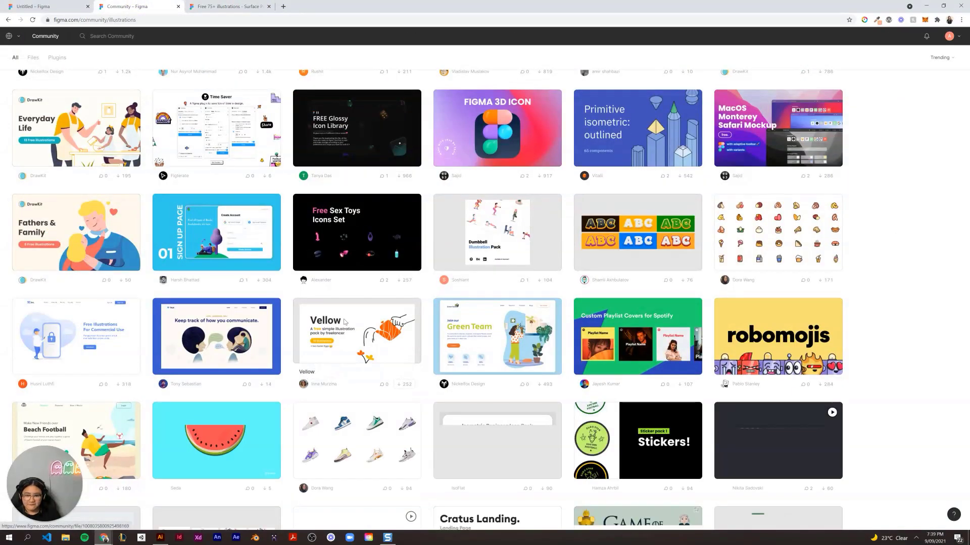
scroll(345, 322, down, 2)
scroll(344, 322, down, 6)
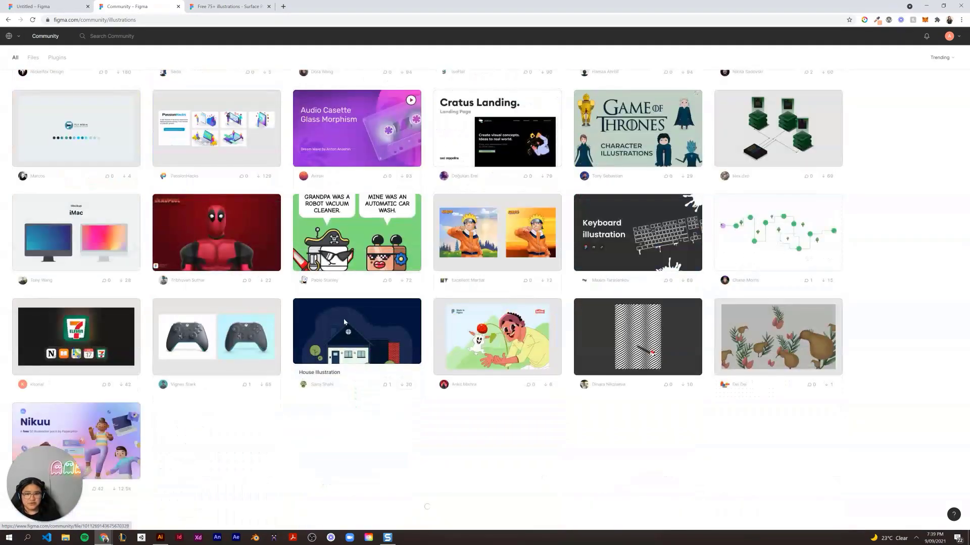
scroll(344, 321, down, 3)
scroll(343, 319, down, 3)
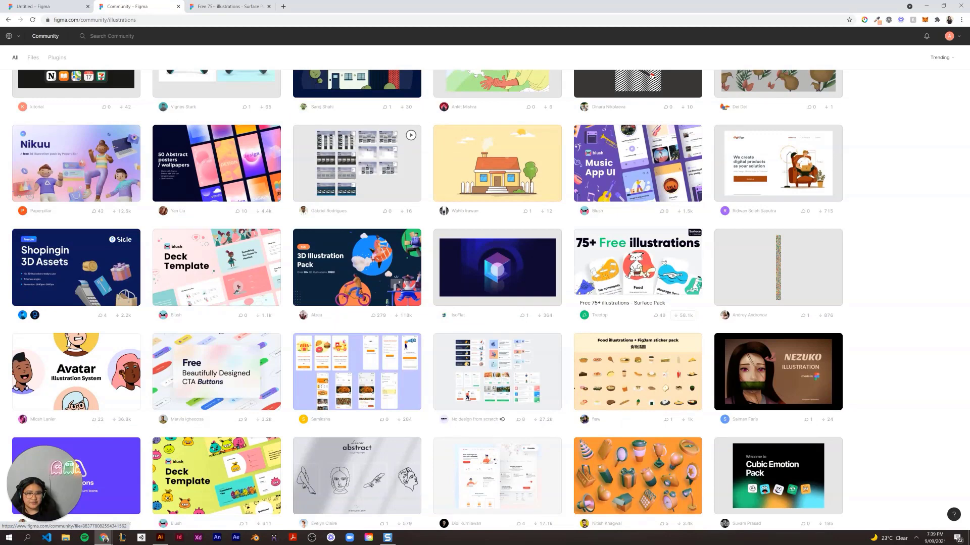
click(664, 263)
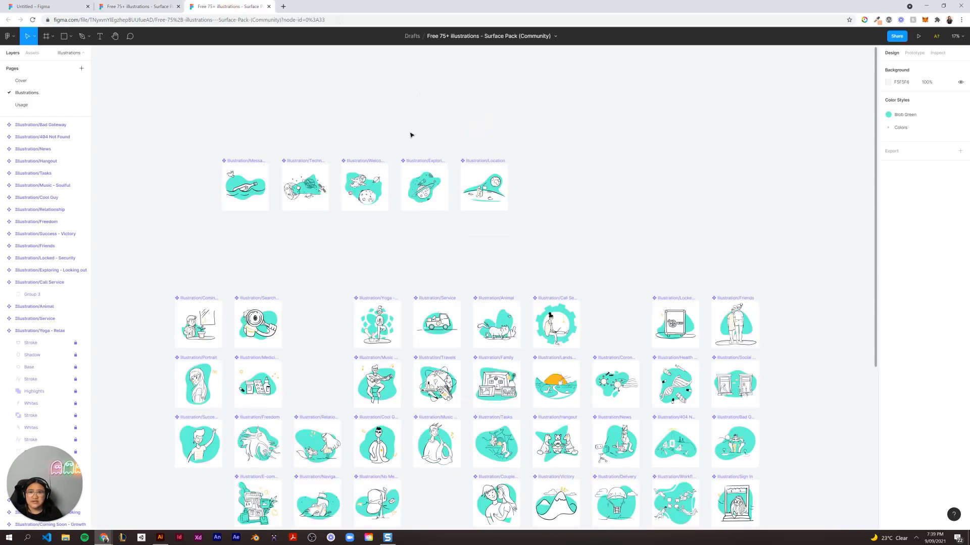
Inspect the Cover and Illustrations pages of the Surface Pack file and select the Welcome illustration.
click(20, 80)
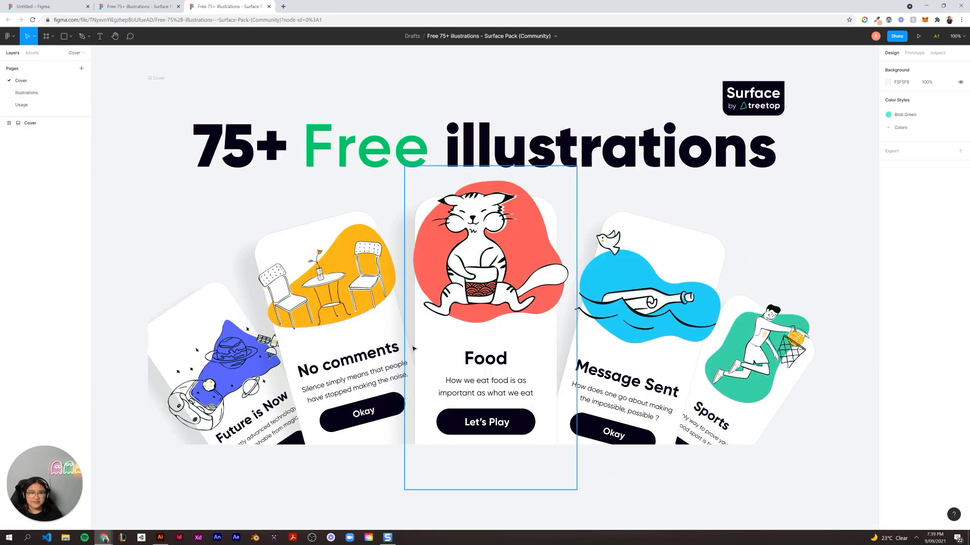
click(27, 94)
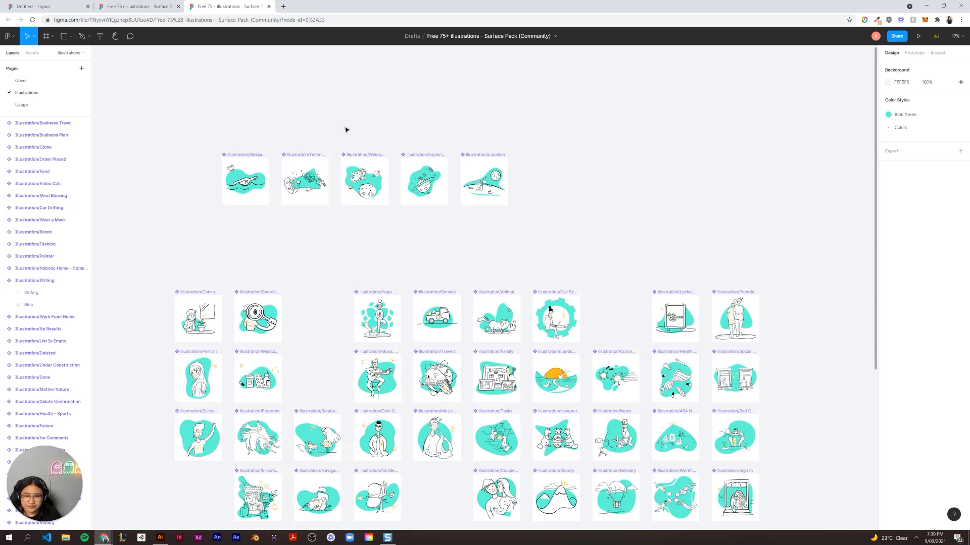
drag(336, 146, 394, 215)
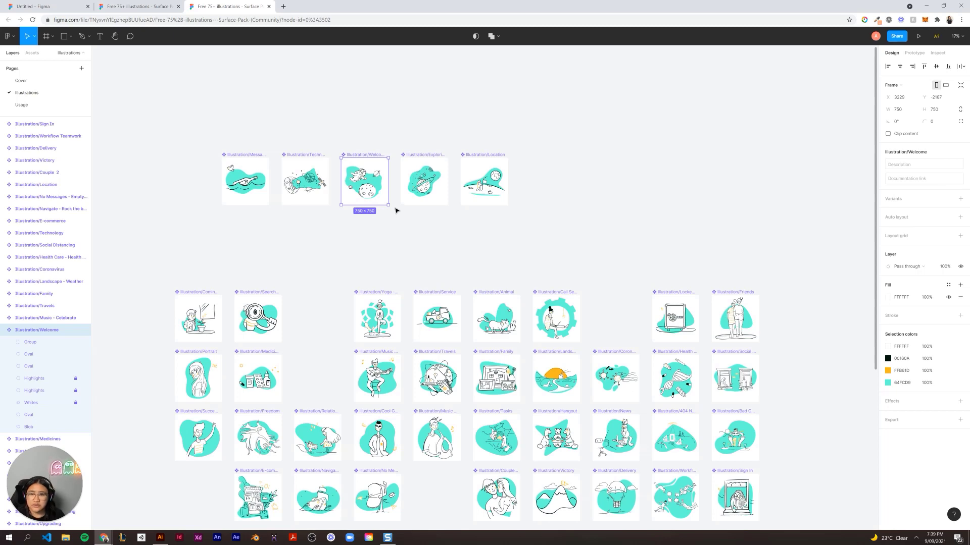
Return to the Untitled file, create a Slide 4:3 frame and place it below the prepared text beside the reference image.
click(45, 9)
scroll(656, 231, up, 3)
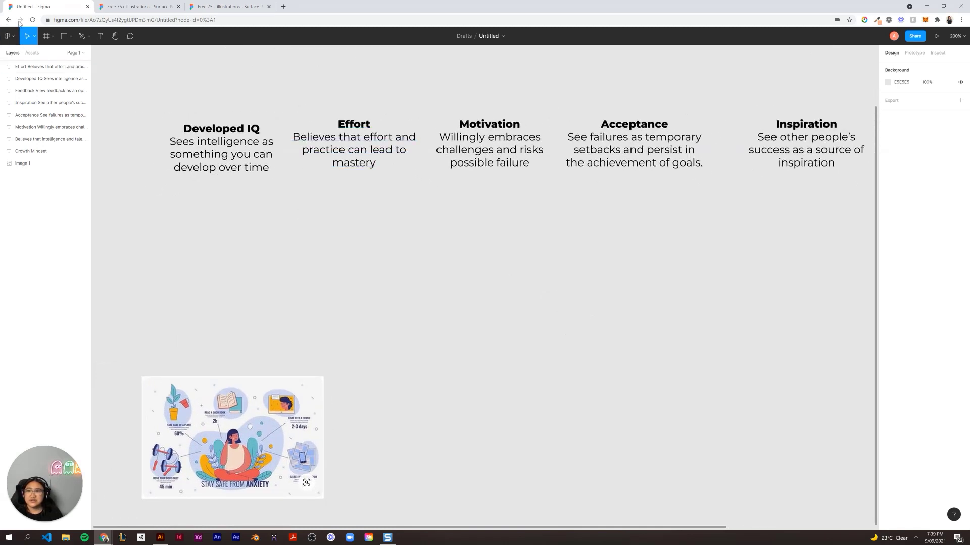
click(46, 35)
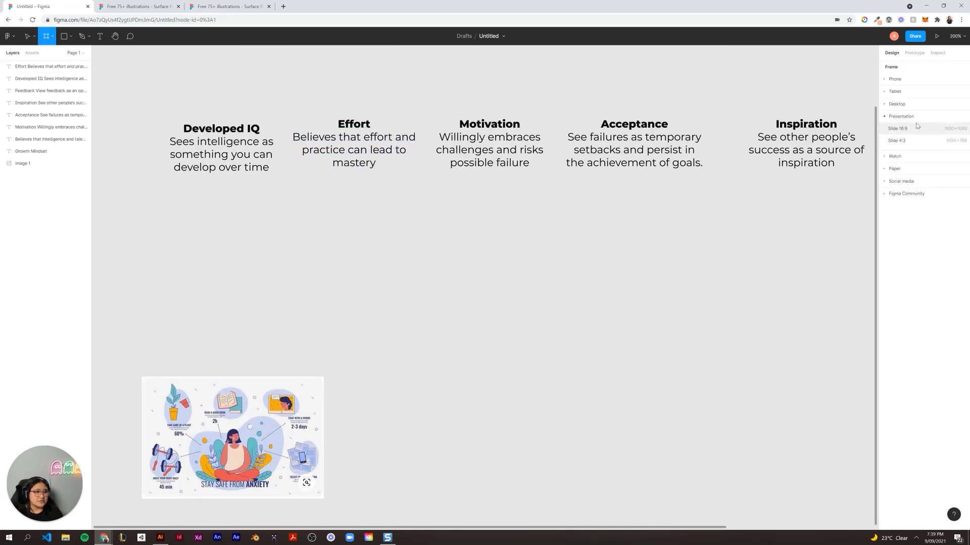
click(919, 143)
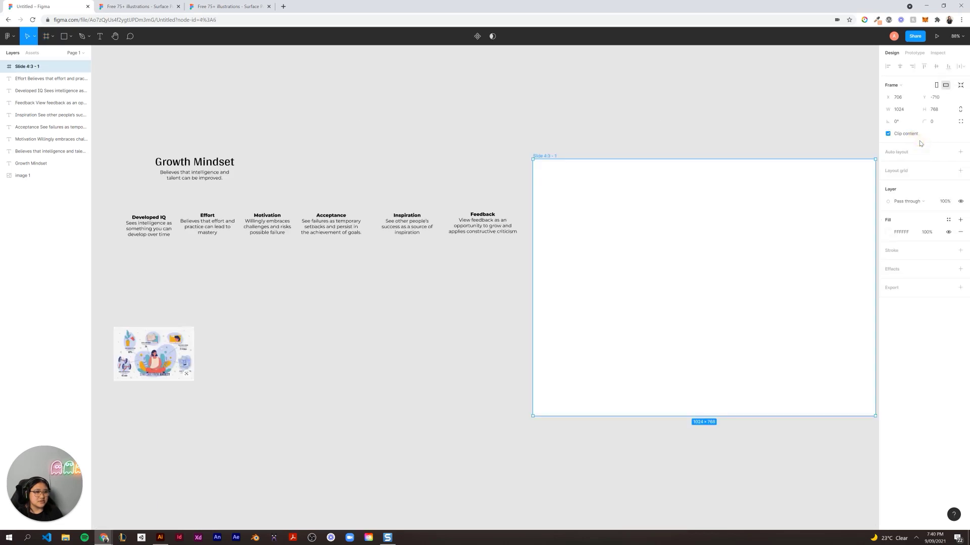
drag(736, 297, 443, 374)
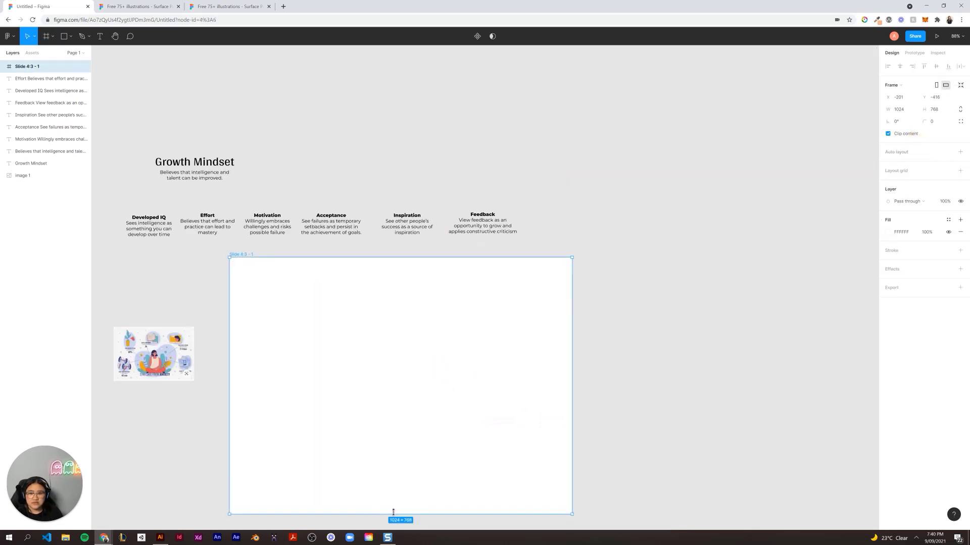
Reduce the slide frame's height to about 581 and make its width slightly narrower.
drag(398, 512, 397, 452)
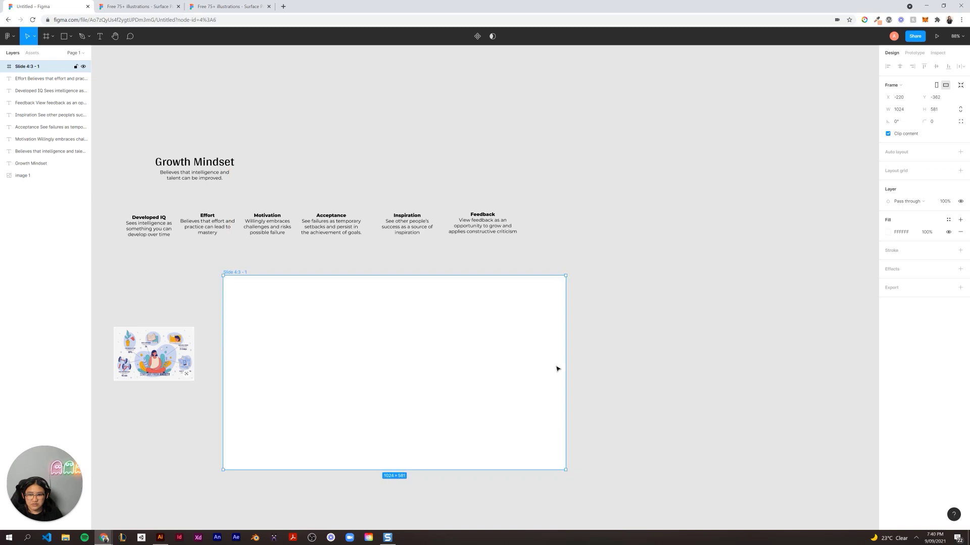
drag(566, 367, 658, 310)
click(584, 373)
scroll(662, 309, up, 1)
click(686, 304)
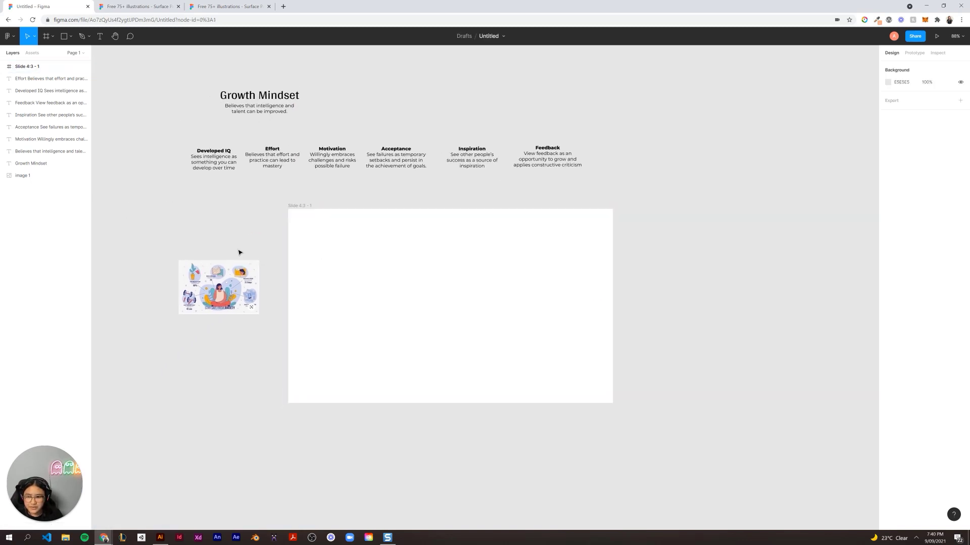
Enlarge the reference infographic image to fill the empty canvas area beside the slide frame.
click(182, 266)
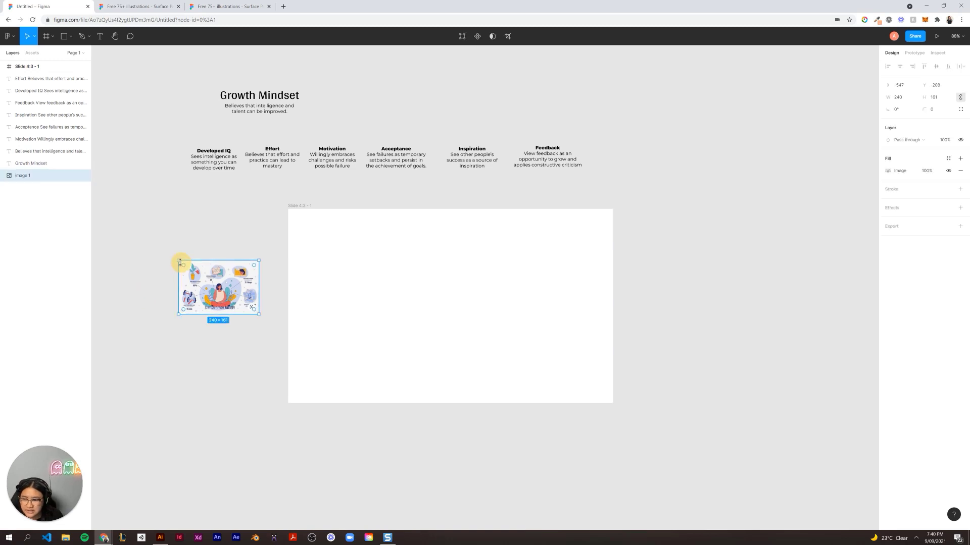
click(182, 356)
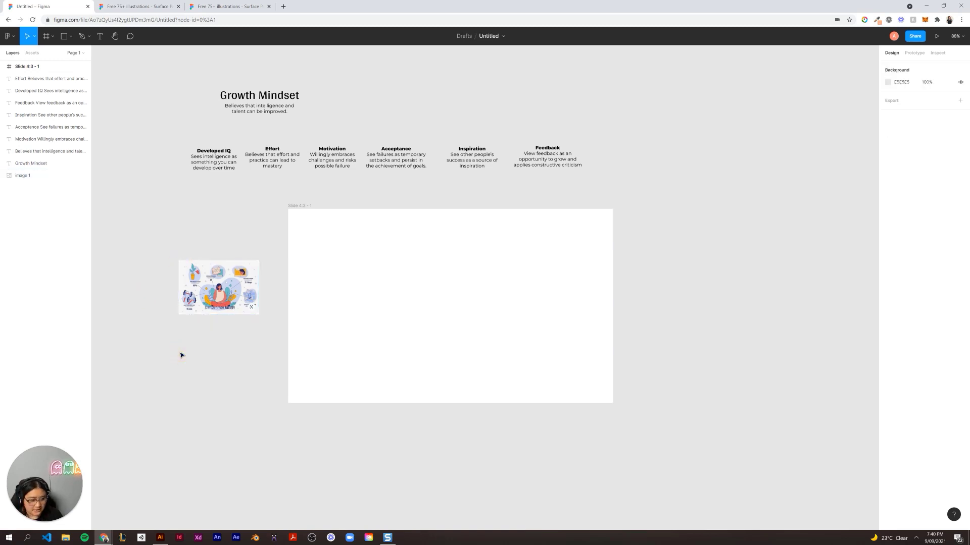
key(ctrl+plus)
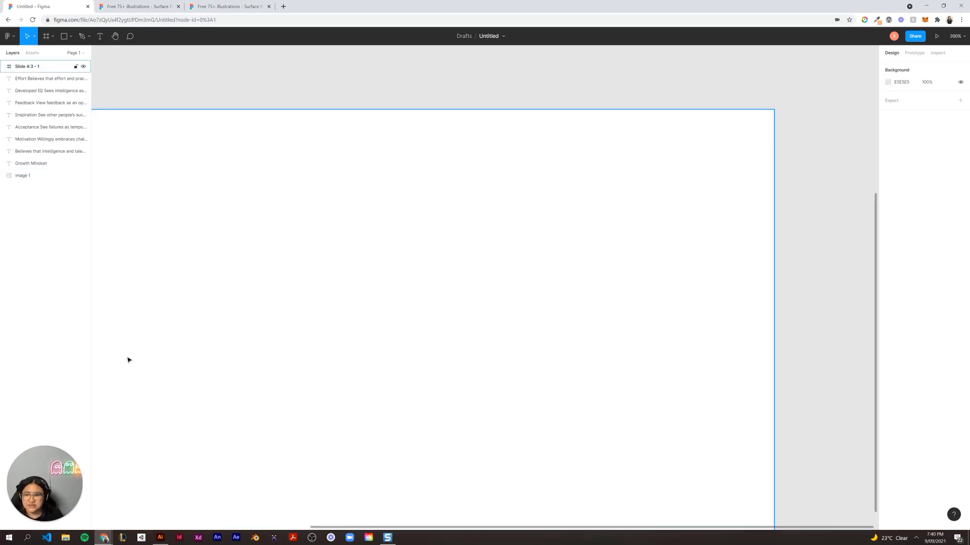
scroll(127, 359, left, 10)
scroll(404, 320, up, 3)
click(276, 221)
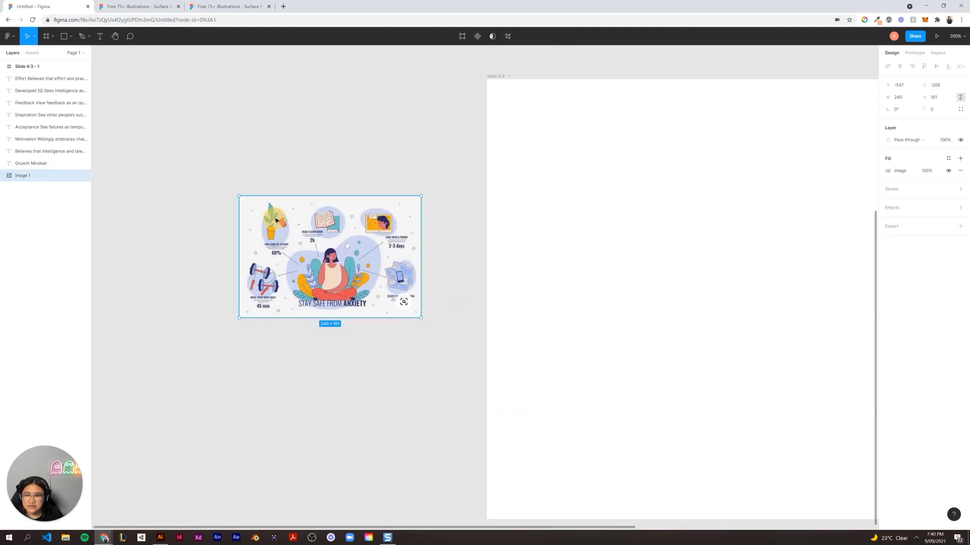
drag(275, 220, 164, 119)
drag(310, 217, 419, 385)
click(375, 82)
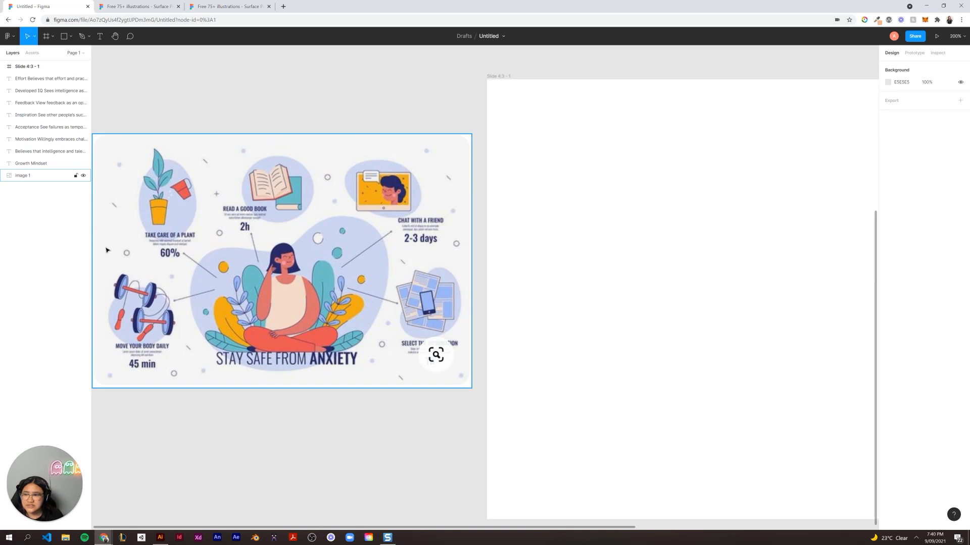
click(629, 332)
click(389, 485)
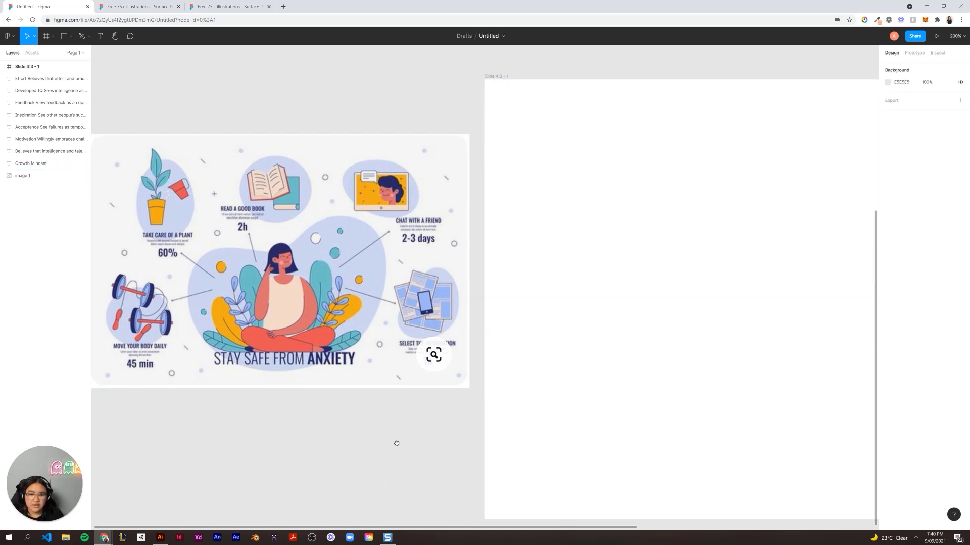
Draw a rectangle about 939 × 548 inside the slide frame, leaving a narrow margin on all sides.
drag(397, 442, 591, 398)
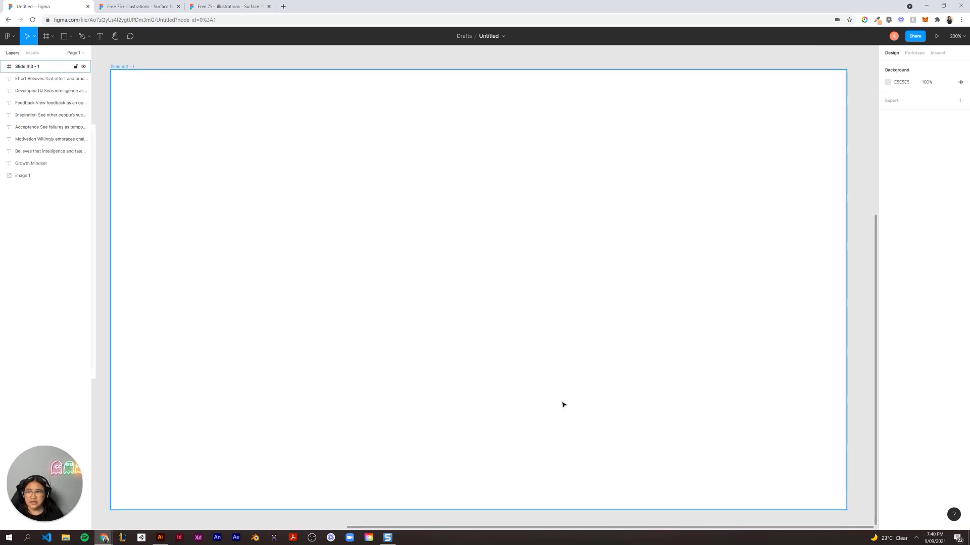
click(70, 37)
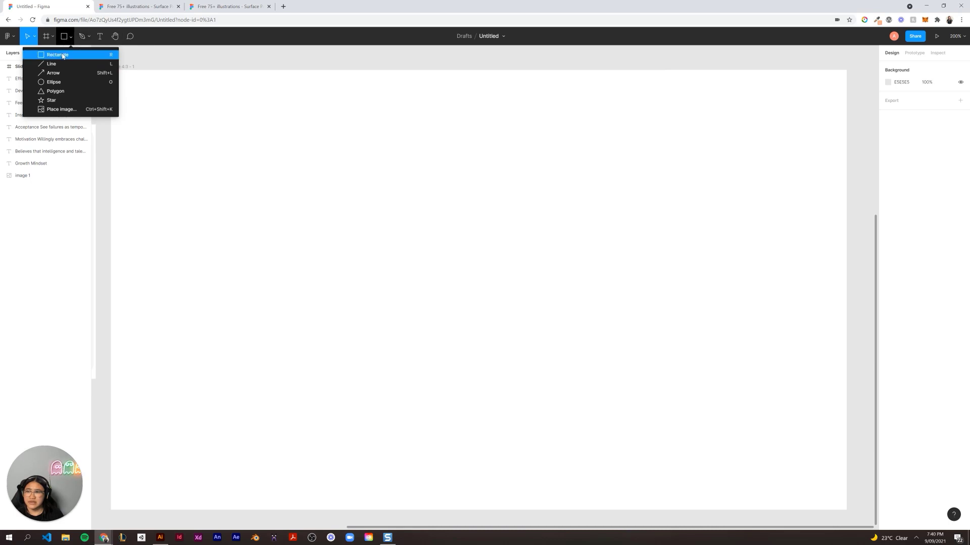
click(62, 55)
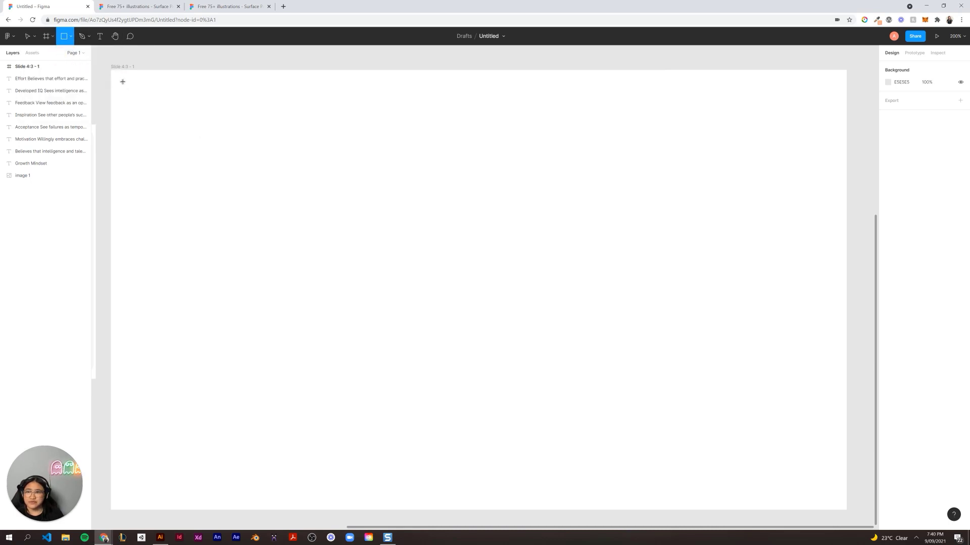
mouse_move(122, 81)
mouse_down()
mouse_move(565, 370)
mouse_move(835, 496)
mouse_up()
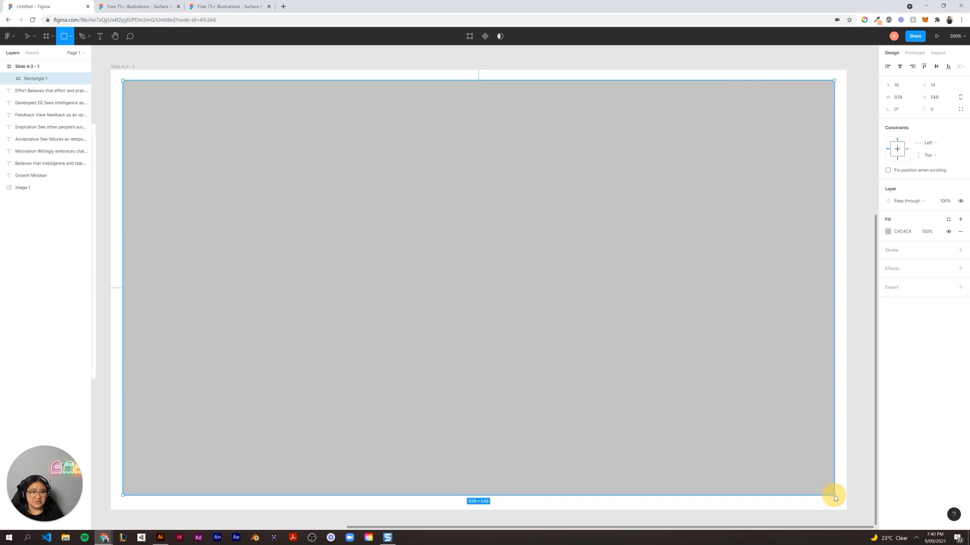
drag(834, 497, 834, 495)
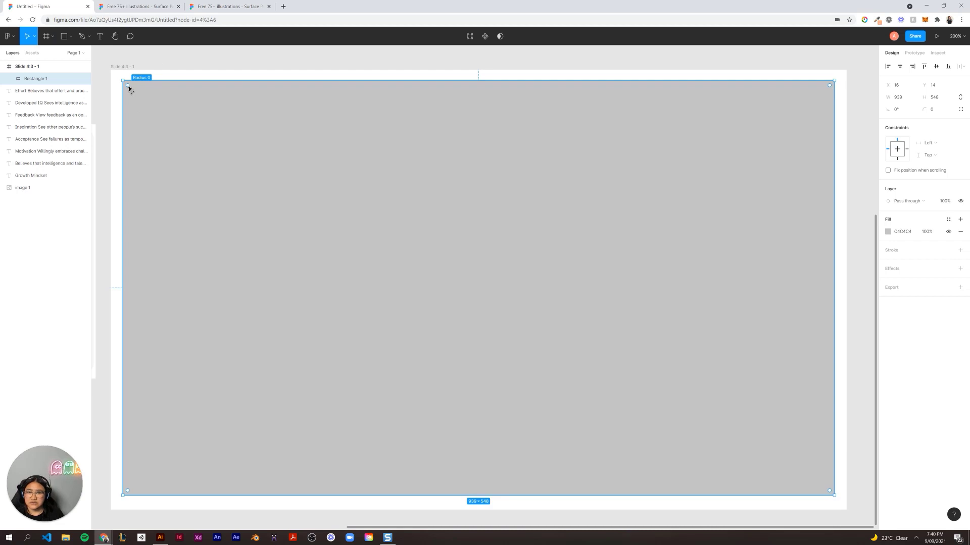
Round the rectangle's corners to a radius of about 15 and give it the light grey fill F4F4F4.
drag(129, 88, 137, 94)
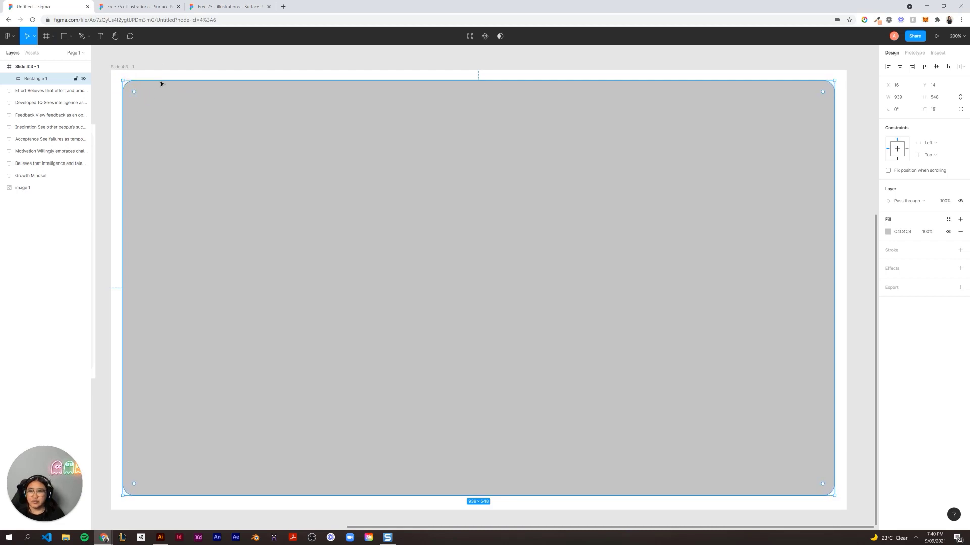
click(201, 56)
click(199, 117)
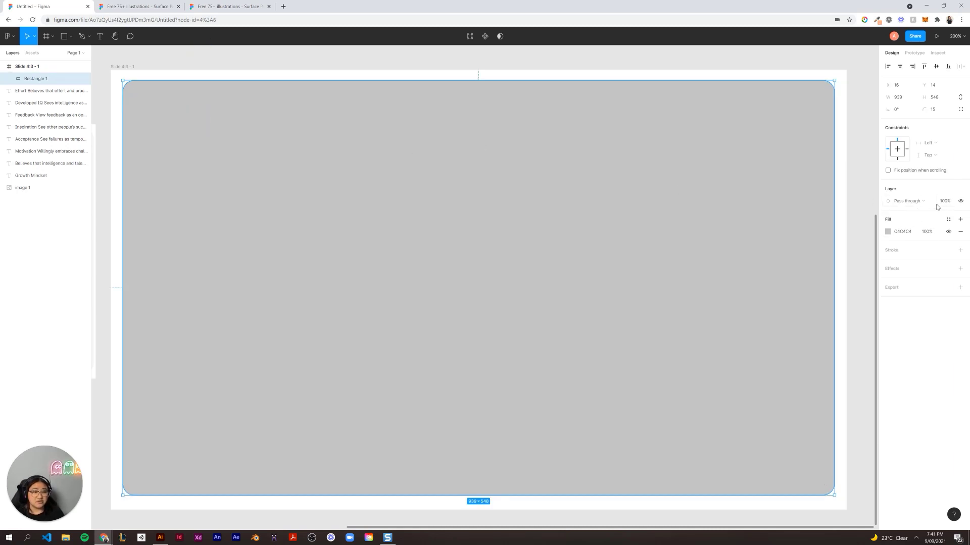
click(887, 233)
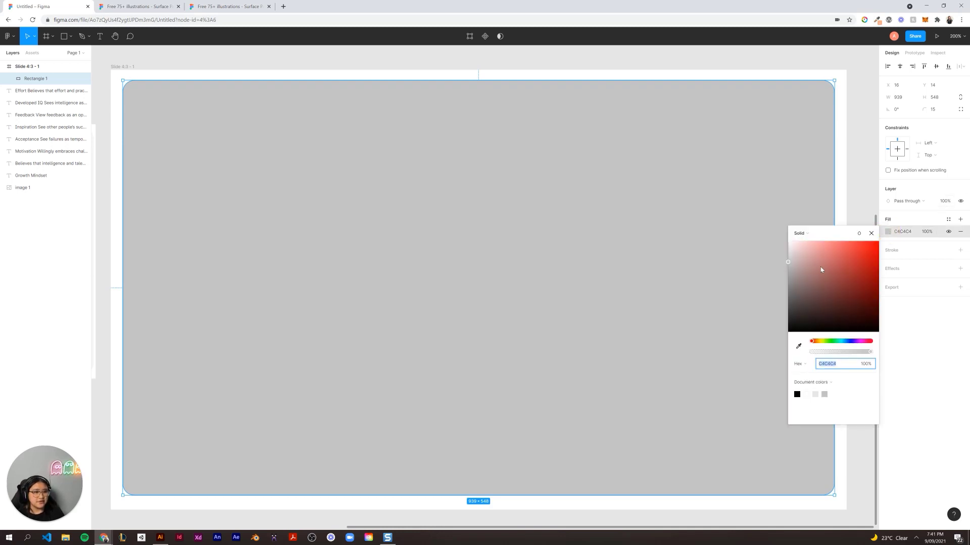
drag(788, 263, 785, 244)
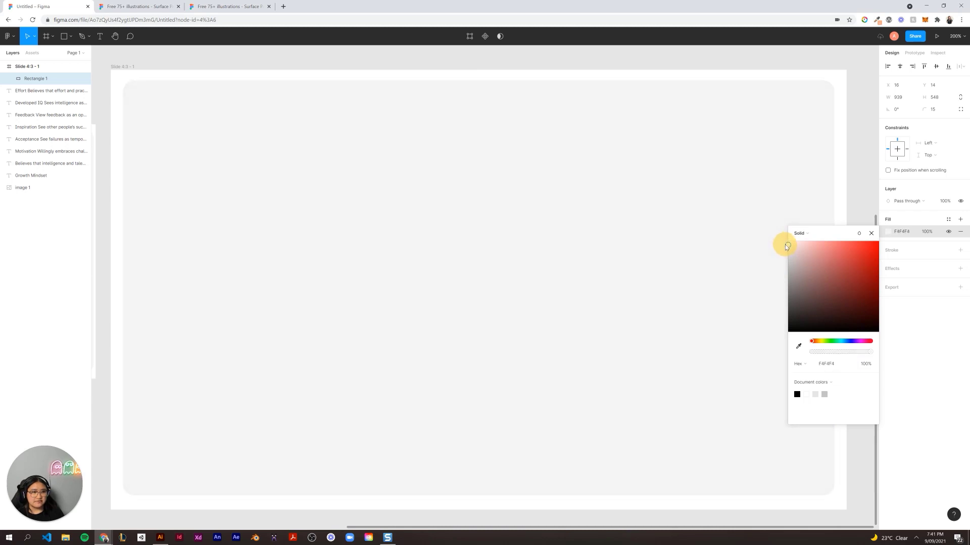
click(245, 60)
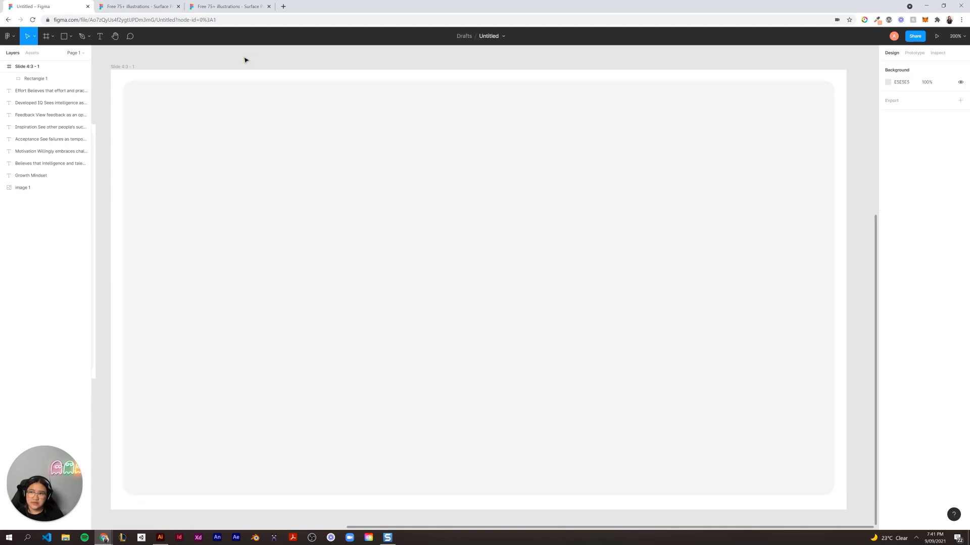
Lock the grey background rectangle and check that it can no longer be selected on the canvas.
click(192, 91)
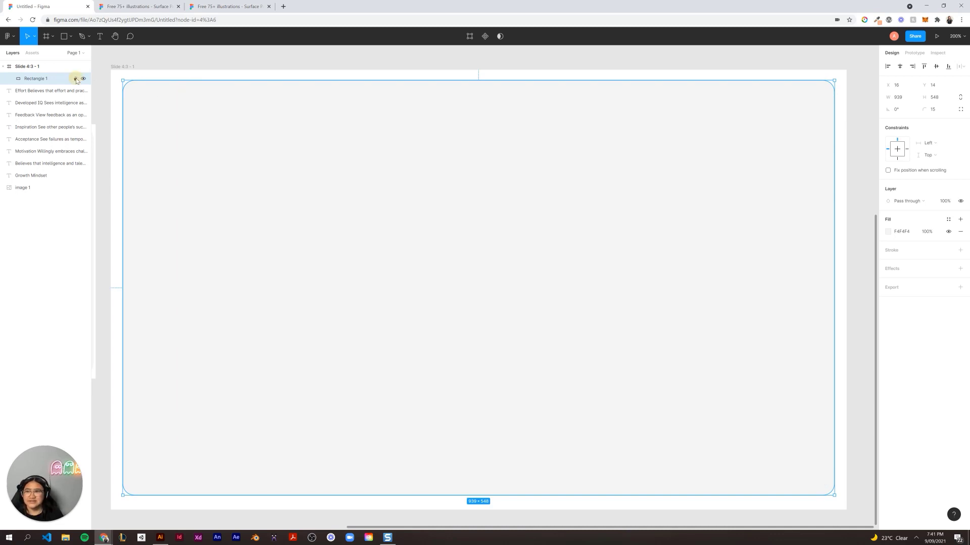
click(210, 65)
click(204, 119)
drag(266, 156, 523, 308)
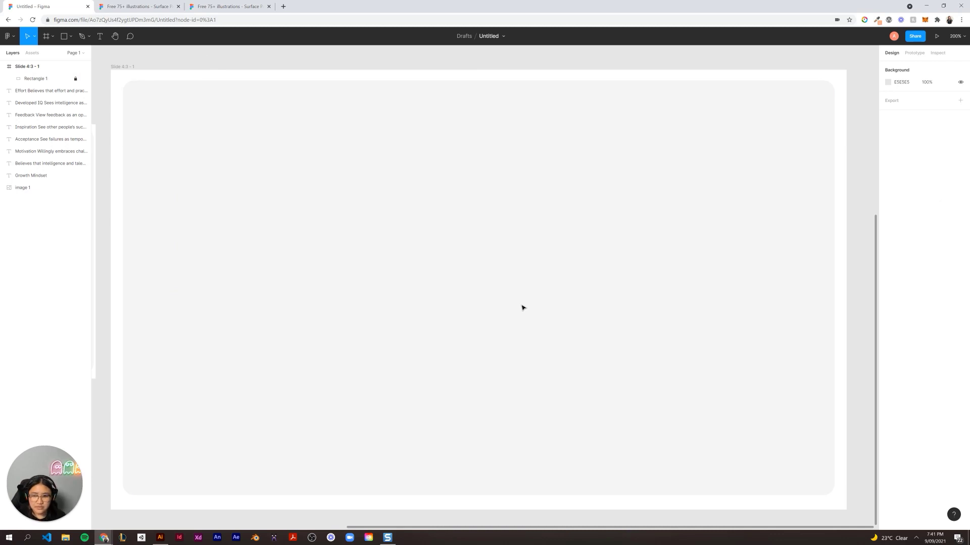
Paste the Welcome illustration onto the canvas and place it just right of the slide frame.
scroll(167, 136, down, 1)
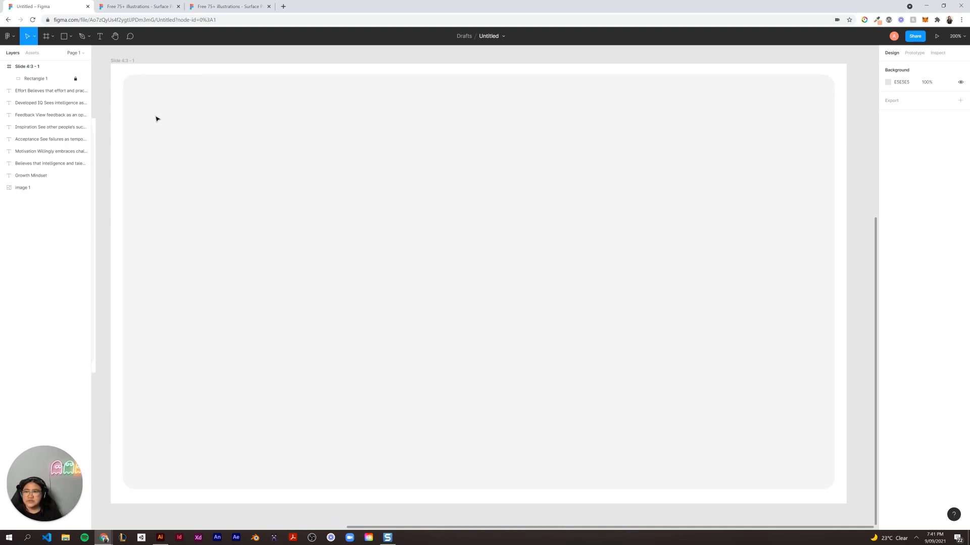
scroll(258, 211, up, 6)
scroll(260, 212, down, 14)
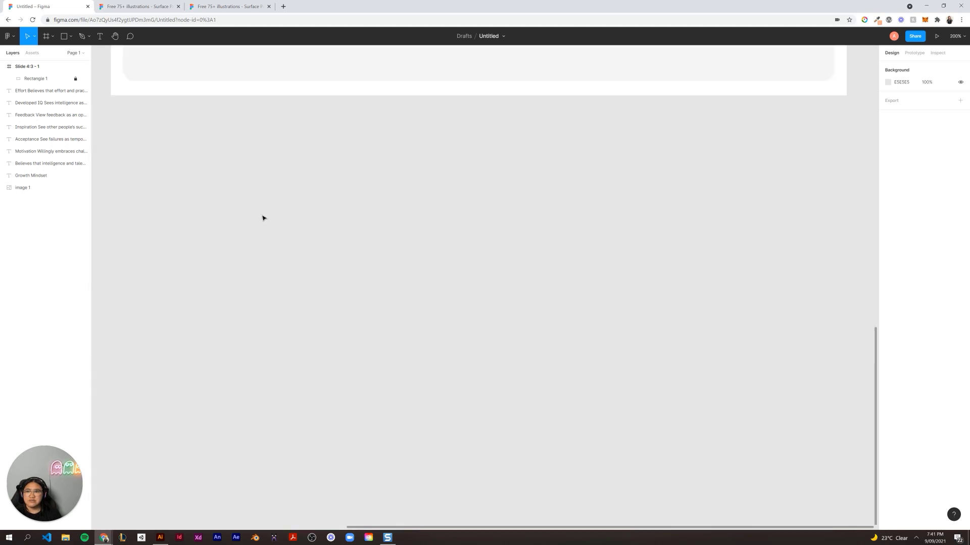
scroll(262, 216, up, 3)
scroll(262, 217, up, 4)
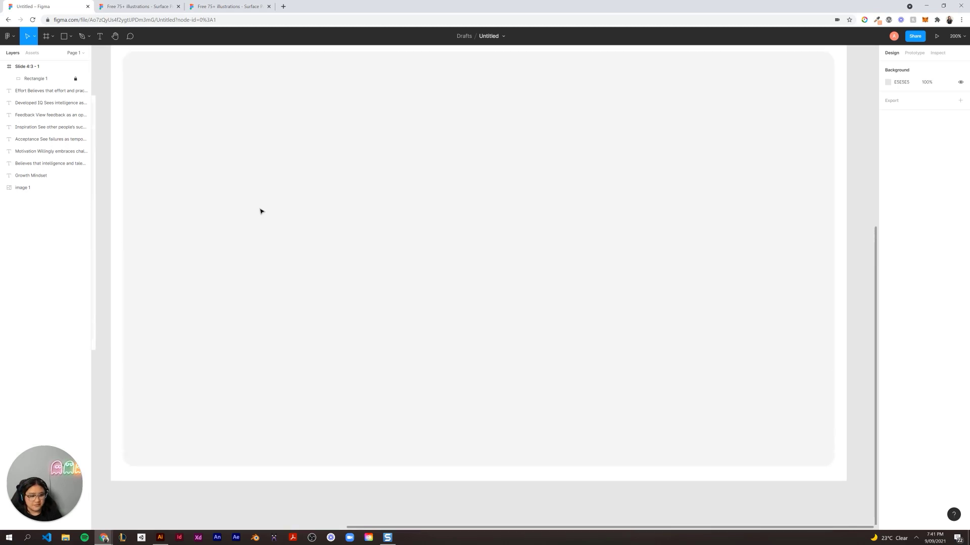
key(ctrl+minus)
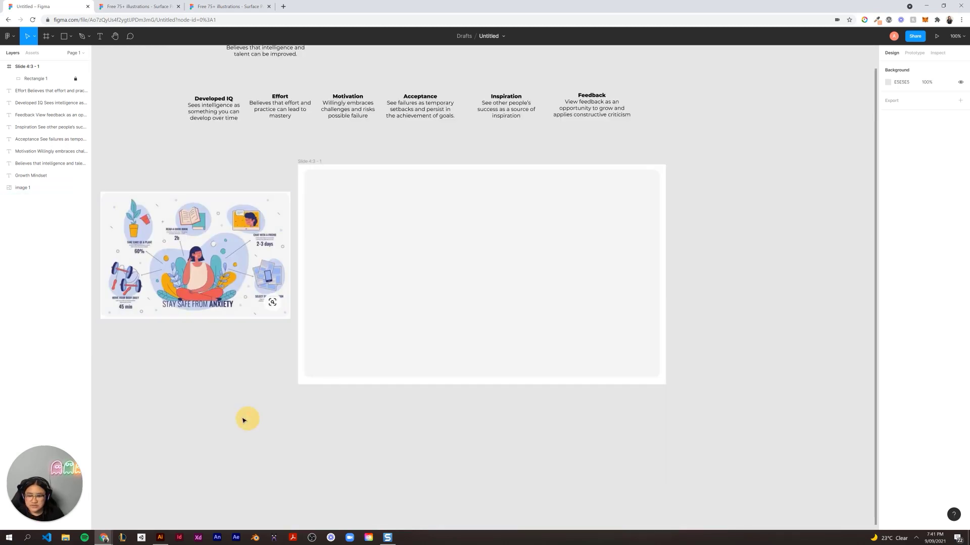
key(ctrl+v)
drag(469, 356, 775, 338)
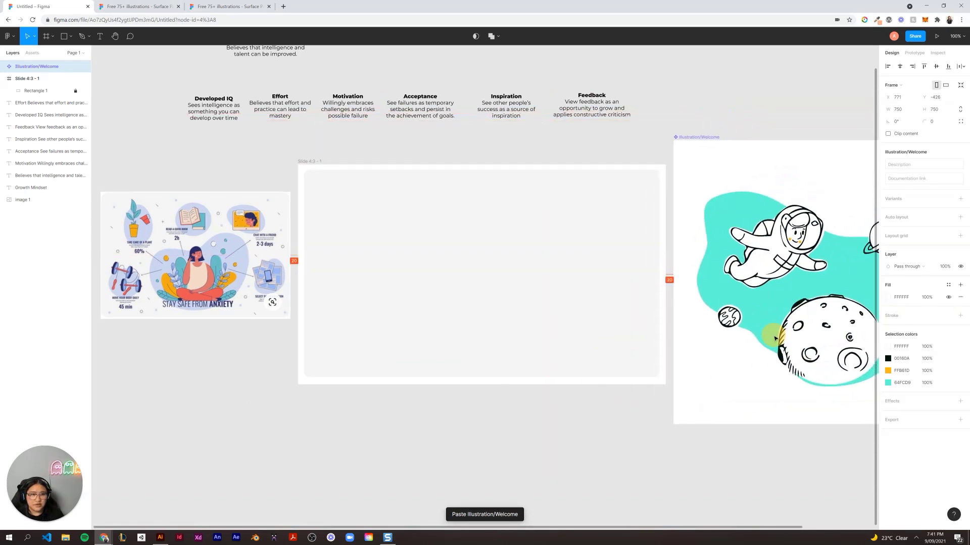
click(540, 469)
Remove the white fill from the Welcome illustration's frame and select its teal Blob shape.
drag(595, 452, 484, 457)
drag(412, 452, 448, 475)
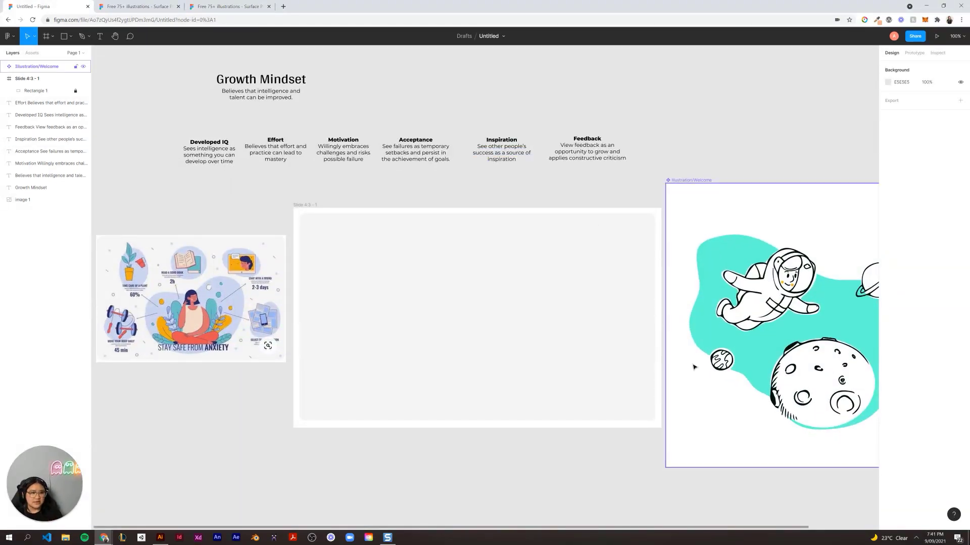
drag(692, 363, 600, 313)
scroll(558, 339, up, 2)
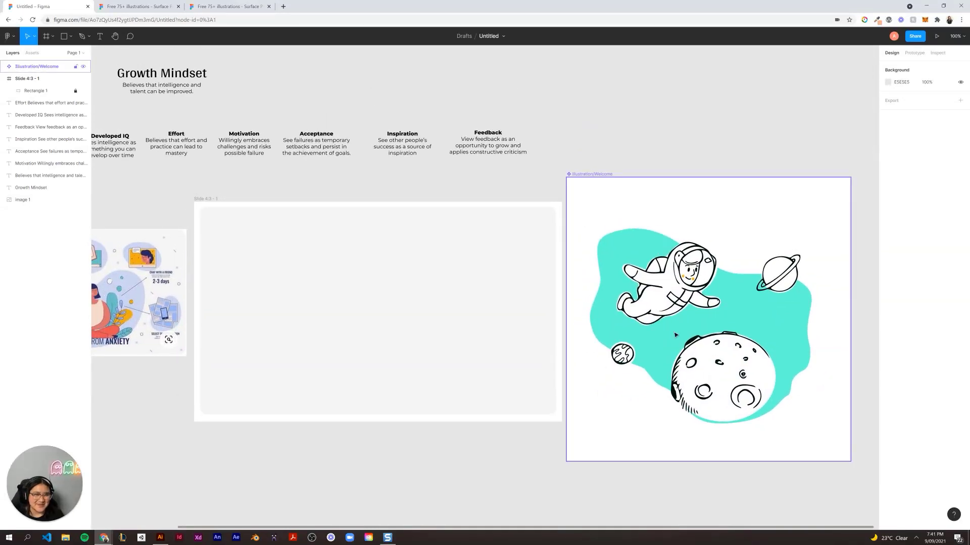
click(583, 186)
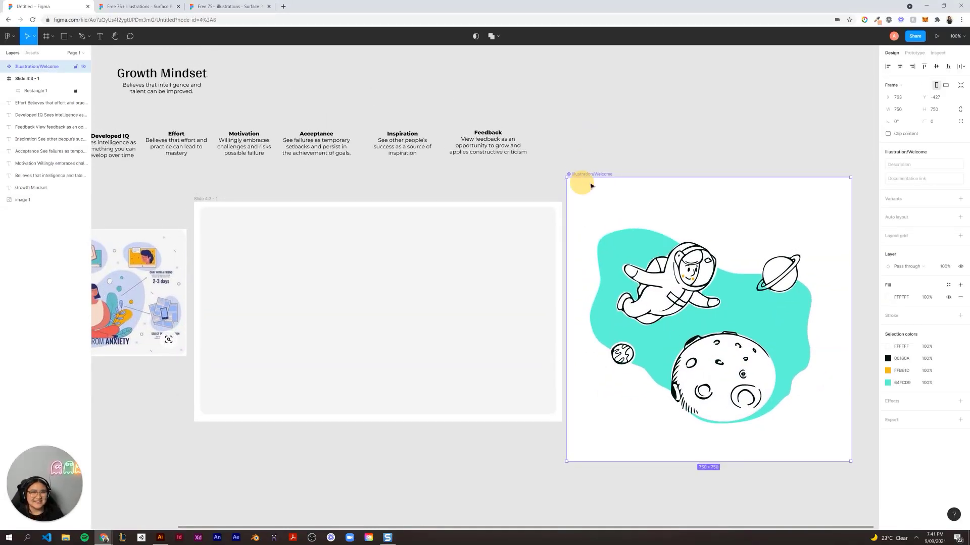
click(961, 297)
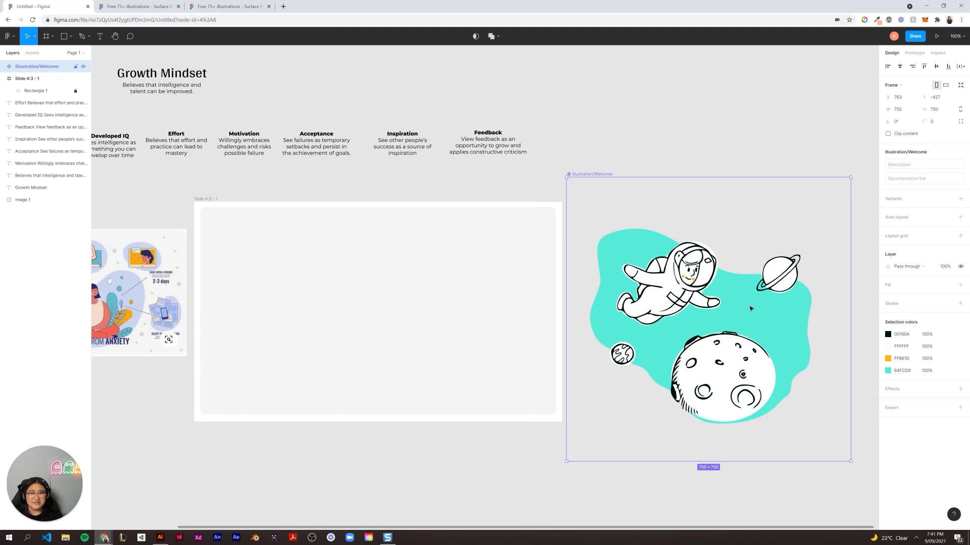
click(650, 99)
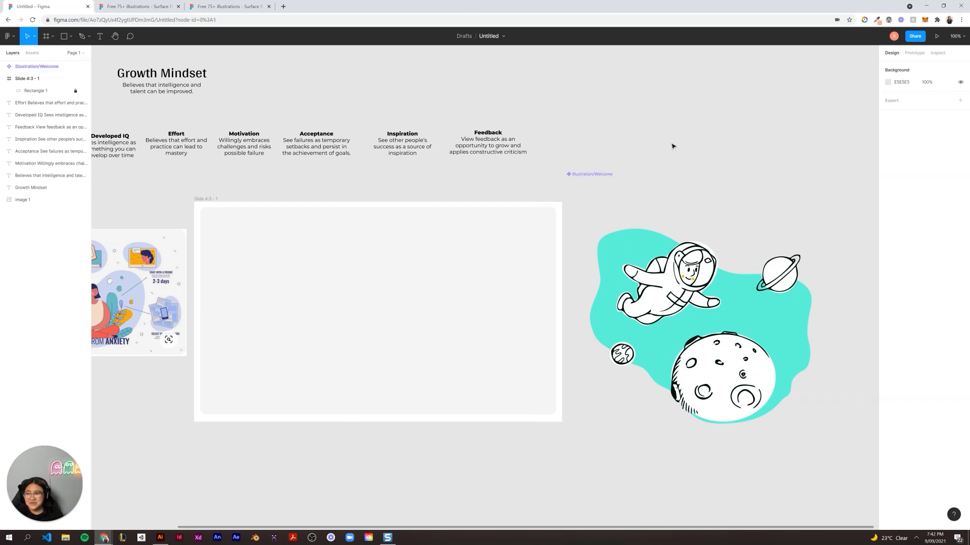
click(624, 247)
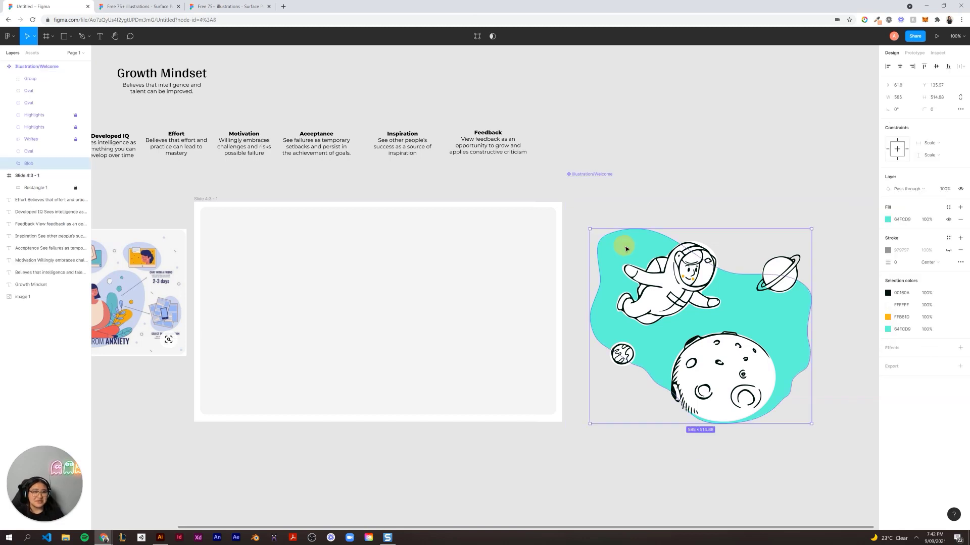
Move the teal Blob shape out of the Welcome illustration and onto the slide frame.
key(Escape)
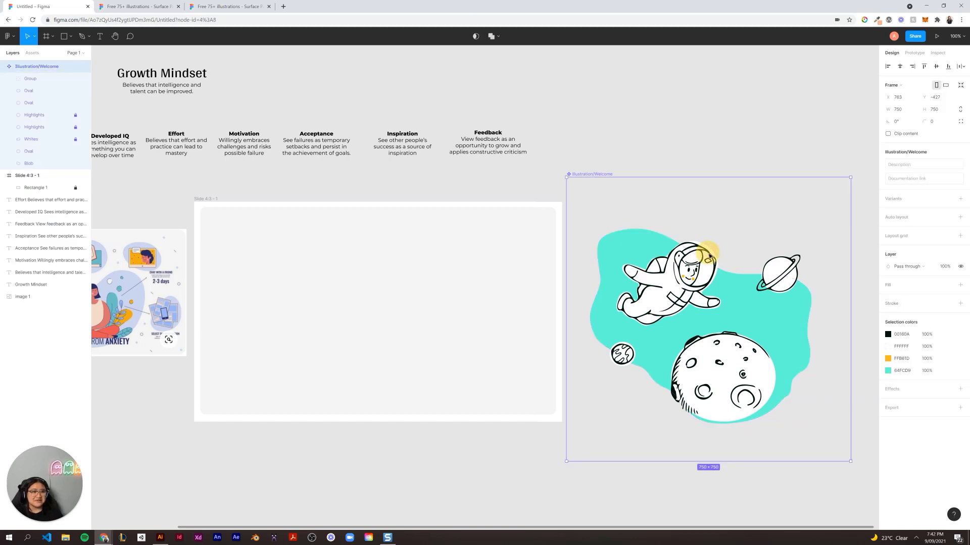
click(633, 255)
key(Escape)
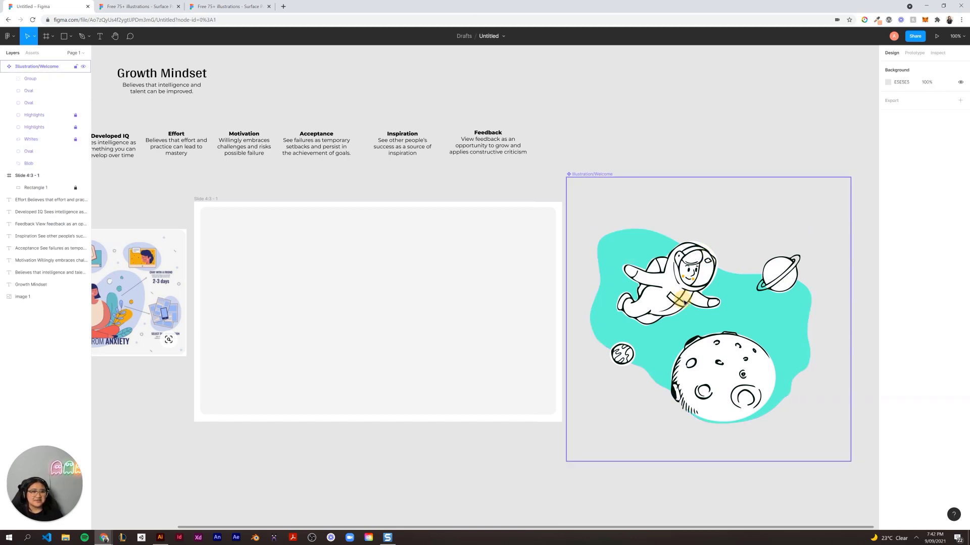
click(684, 302)
mouse_move(737, 380)
mouse_down()
mouse_move(688, 371)
mouse_move(752, 378)
mouse_up()
drag(809, 359, 480, 351)
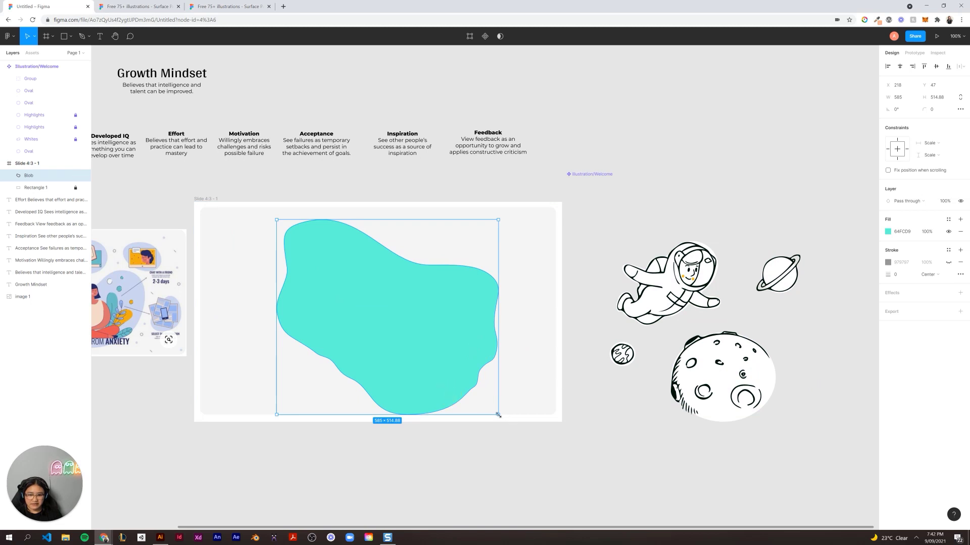
Scale the blob down proportionally to about 304 × 268 and place it near the middle of the slide.
drag(487, 395, 459, 380)
drag(349, 298, 379, 323)
drag(453, 373, 401, 337)
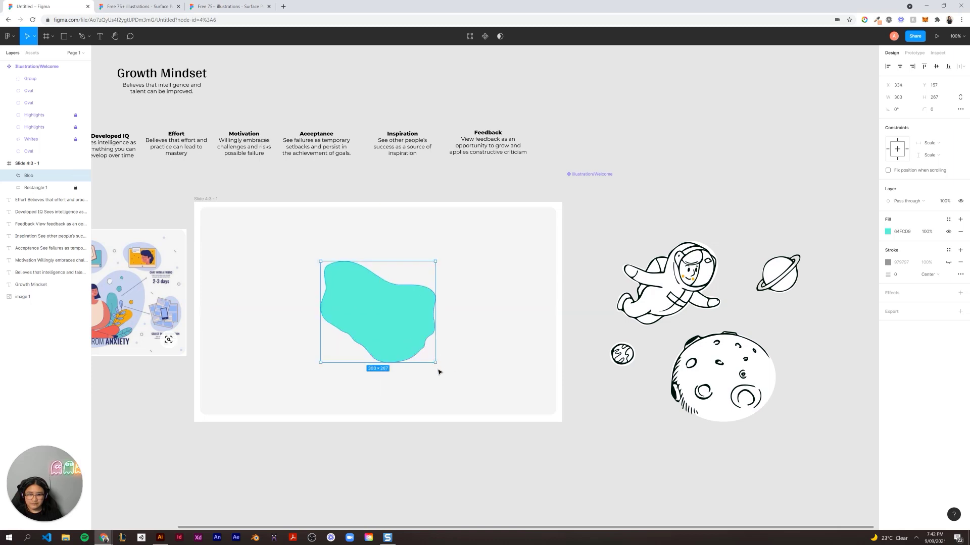
mouse_move(436, 364)
mouse_down()
mouse_move(426, 353)
mouse_move(437, 364)
mouse_up()
drag(380, 309, 387, 318)
scroll(354, 449, left, 5)
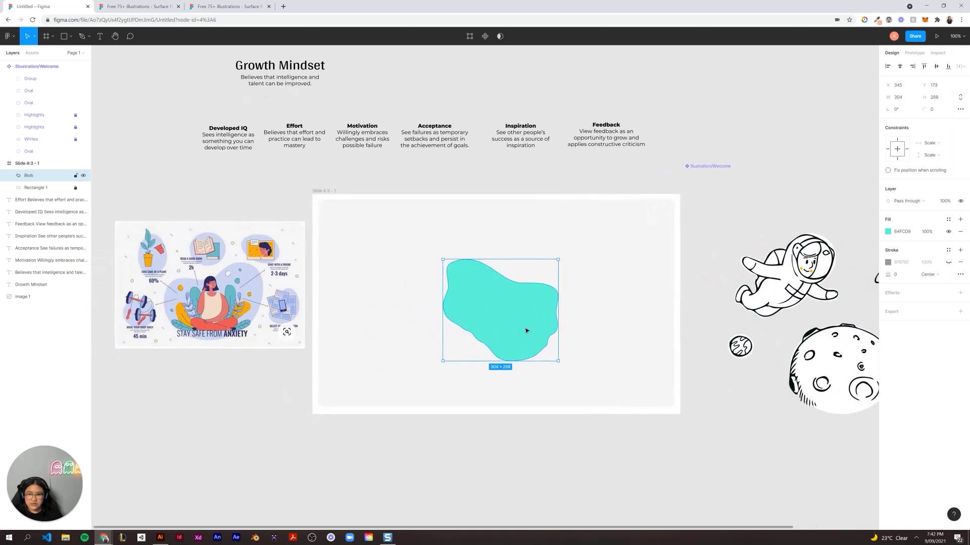
drag(525, 329, 521, 329)
Recolour the blob with the pale blue CCD5EF sampled from the reference image and nudge it into position.
click(271, 283)
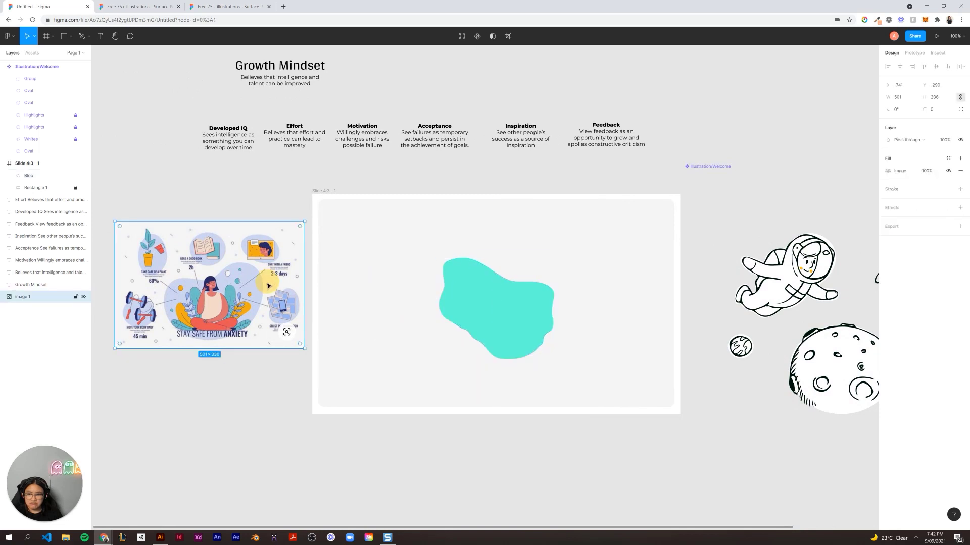
click(499, 303)
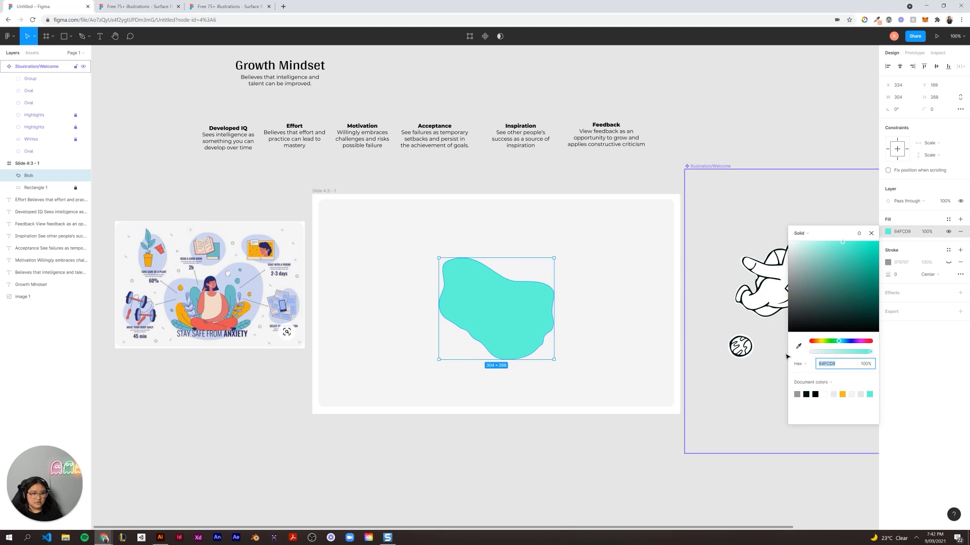
click(799, 346)
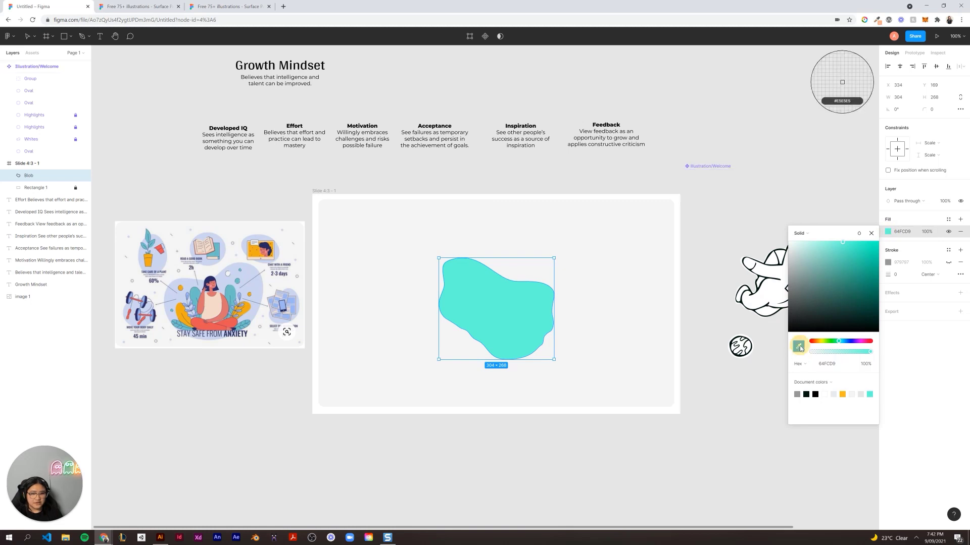
click(252, 273)
click(183, 159)
click(507, 342)
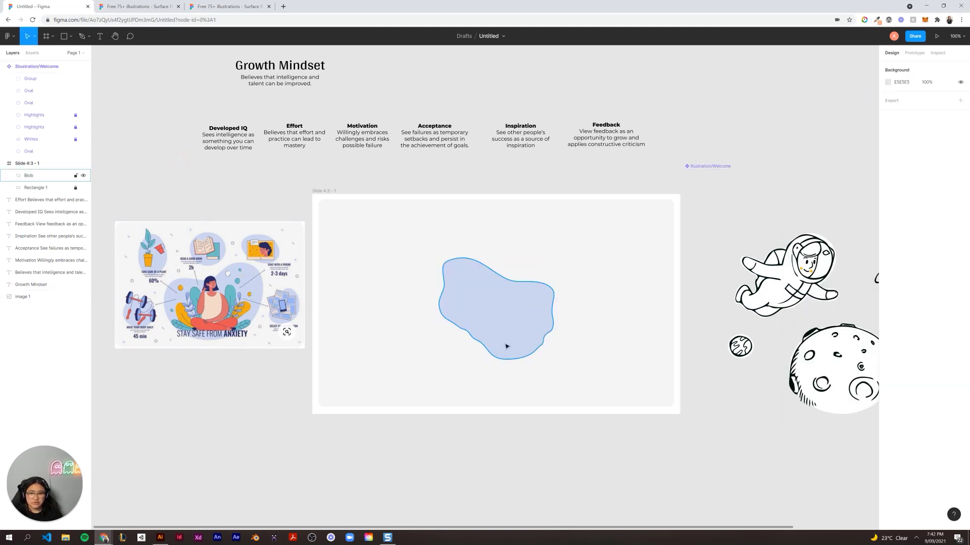
drag(507, 342, 505, 336)
Move the Welcome illustration frame clear of the slide, into the empty canvas area on its right.
click(815, 303)
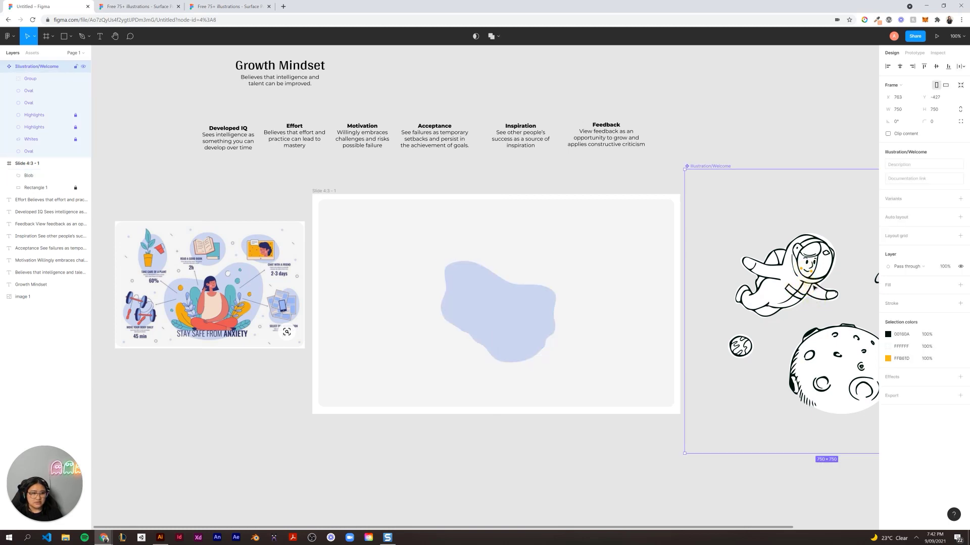
drag(808, 287, 798, 246)
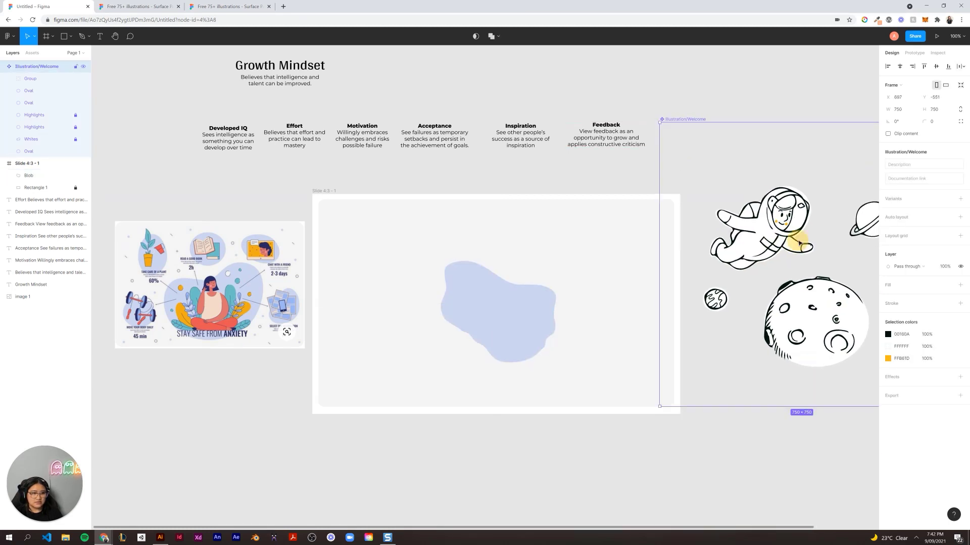
click(791, 462)
drag(793, 423, 544, 509)
drag(514, 400, 587, 409)
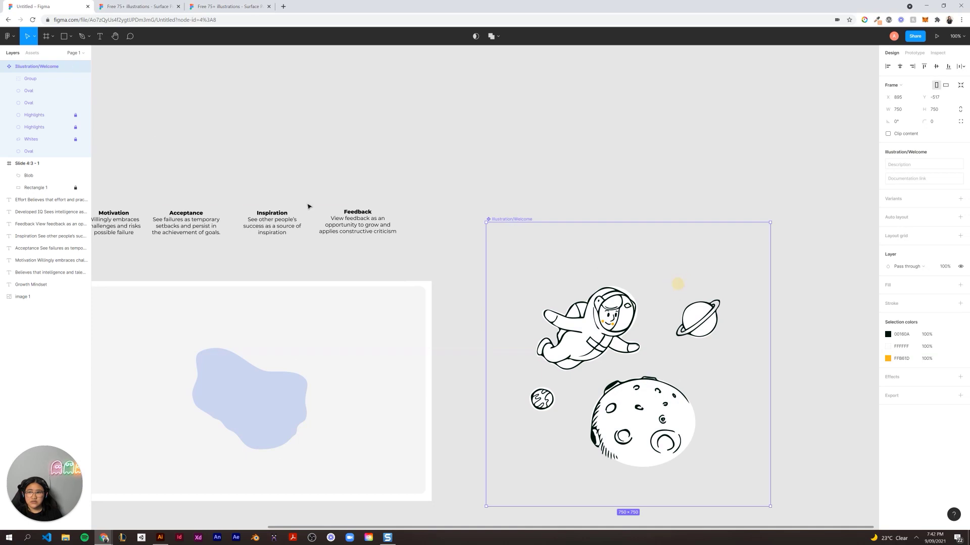
Unlock the two Highlights layers and the Whites layer of the Welcome illustration.
click(75, 115)
click(75, 127)
click(76, 139)
Try to place the illustration on the slide and line up the astronaut's white and highlight shapes with its outline.
click(595, 319)
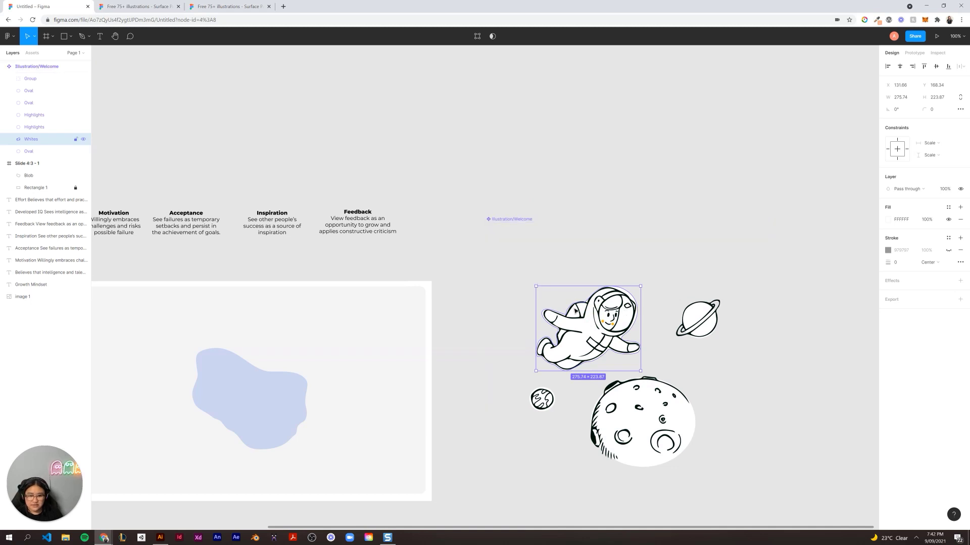
mouse_move(575, 312)
mouse_down()
mouse_move(541, 307)
mouse_move(590, 310)
mouse_up()
click(633, 312)
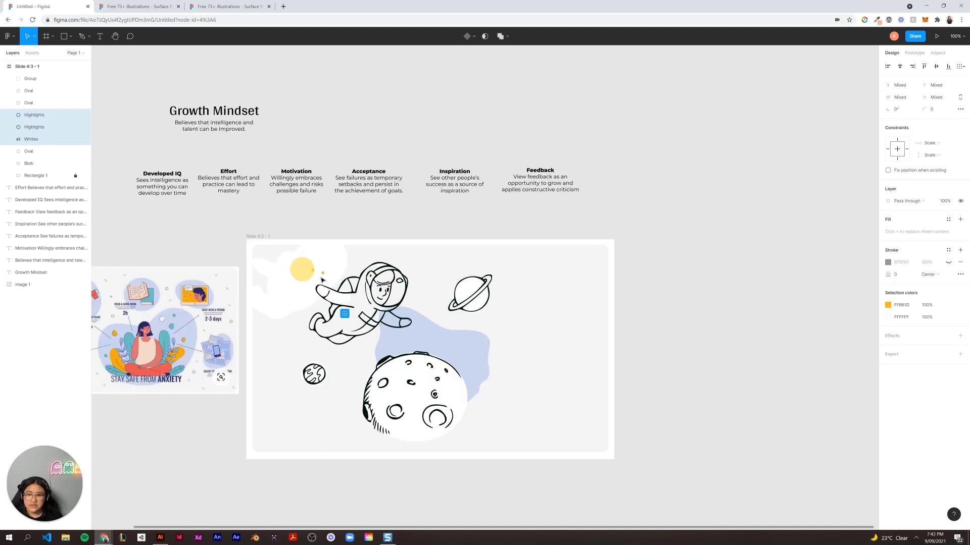
drag(328, 278, 379, 295)
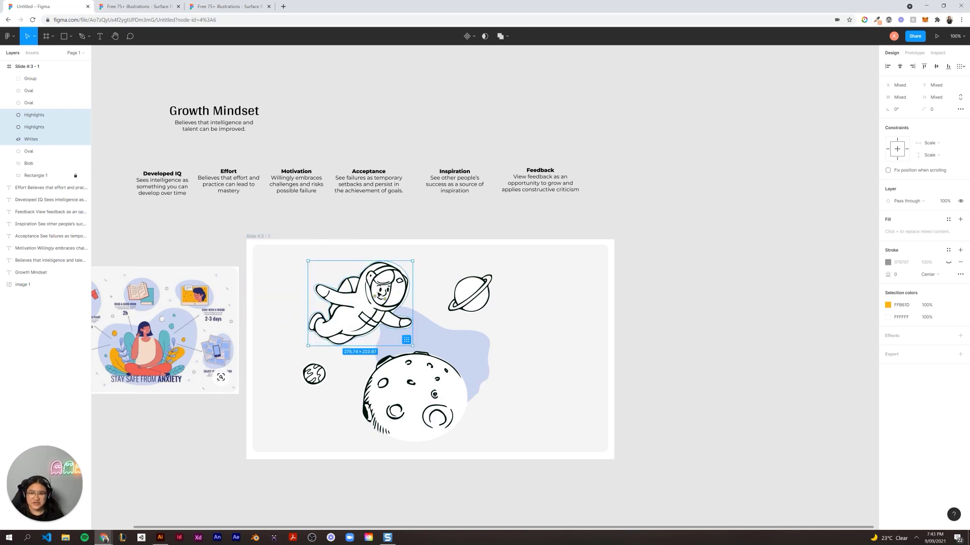
double_click(364, 279)
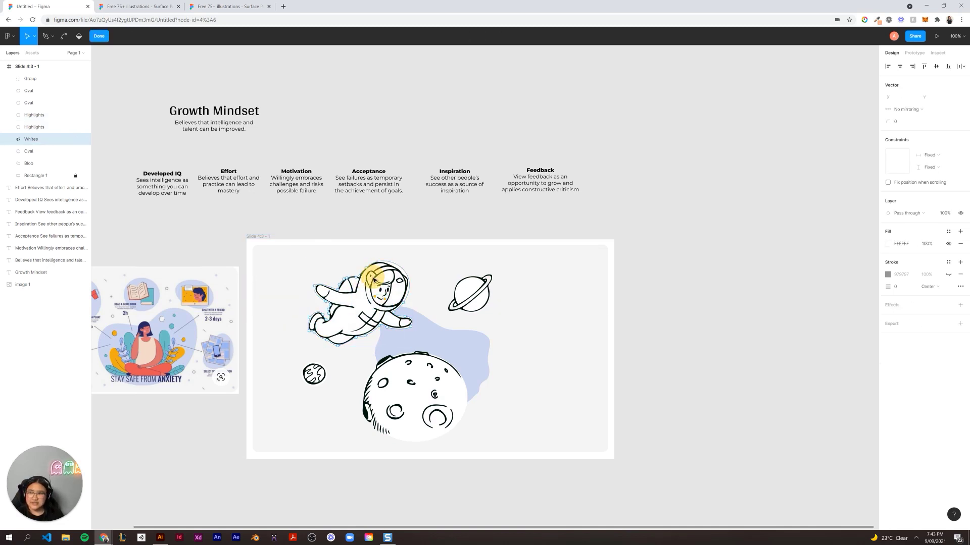
click(189, 234)
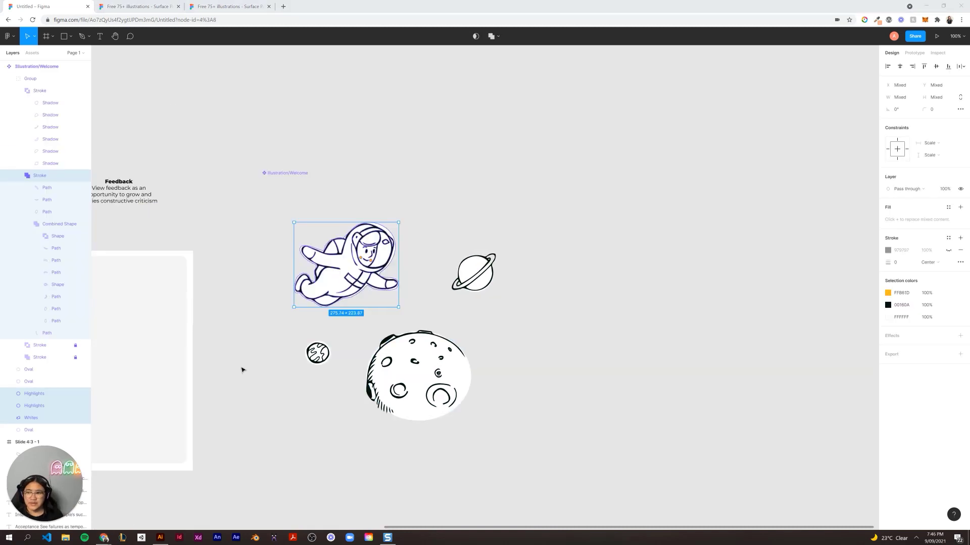
Move the complete astronaut onto the slide, scale it down proportionally and place it over the left part of the blob.
drag(241, 370, 579, 316)
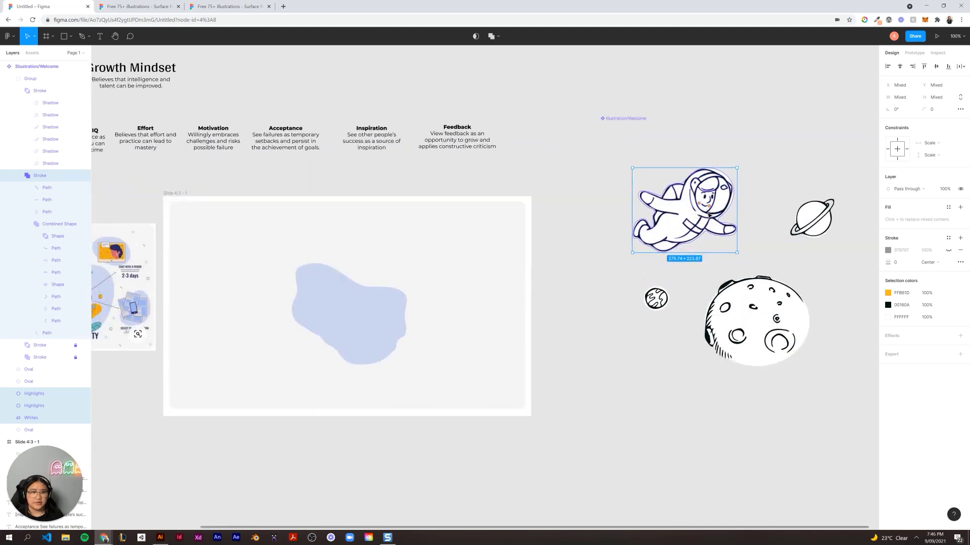
mouse_move(709, 216)
mouse_down()
mouse_move(316, 310)
mouse_move(325, 302)
mouse_move(338, 315)
mouse_move(333, 305)
mouse_up()
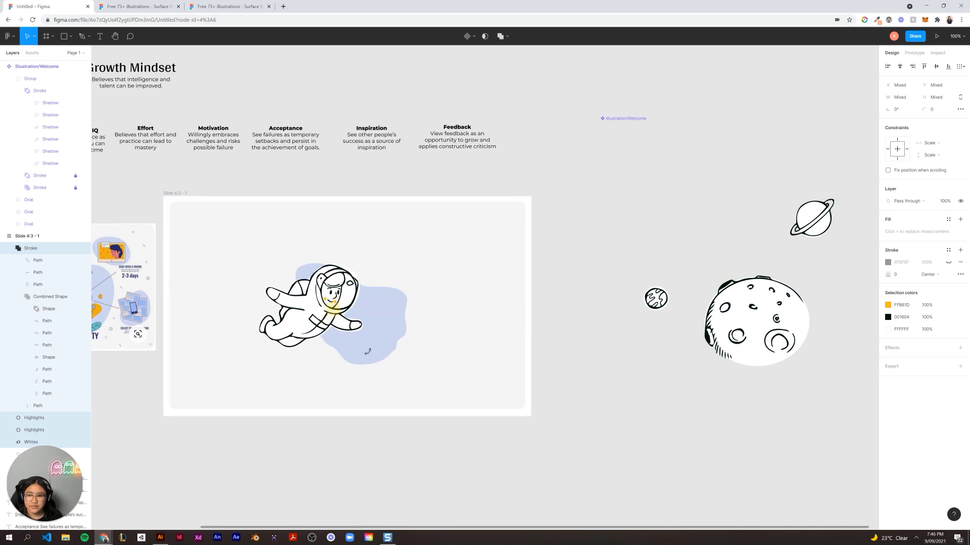
click(355, 327)
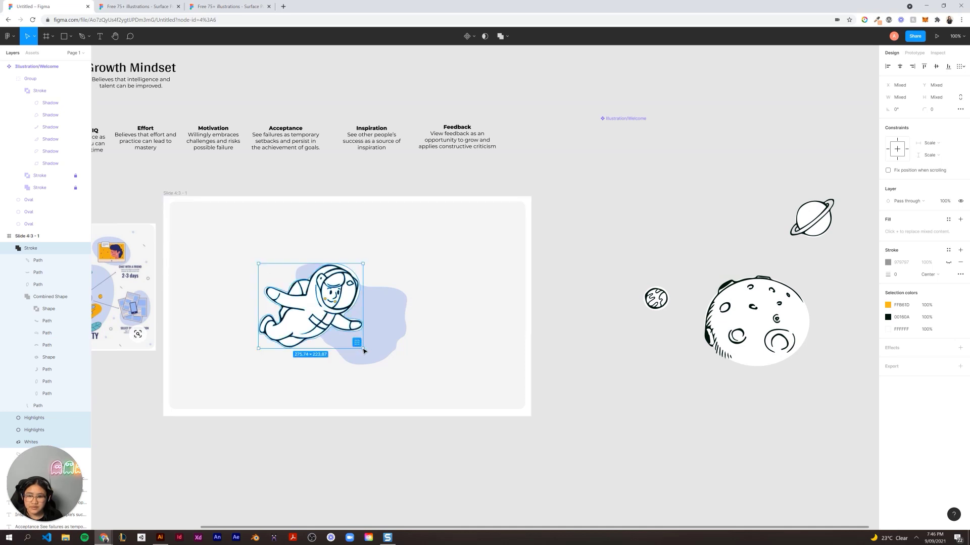
drag(352, 341, 332, 314)
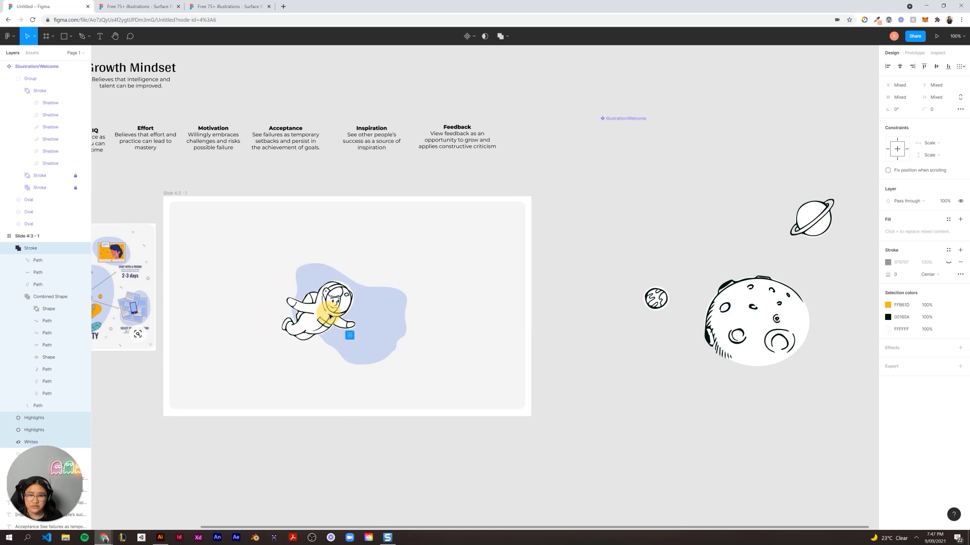
Select the small globe's outline together with its white oval and place both on the blob beside the astronaut's hand.
click(559, 329)
click(627, 292)
drag(631, 282, 631, 305)
click(633, 306)
key(Escape)
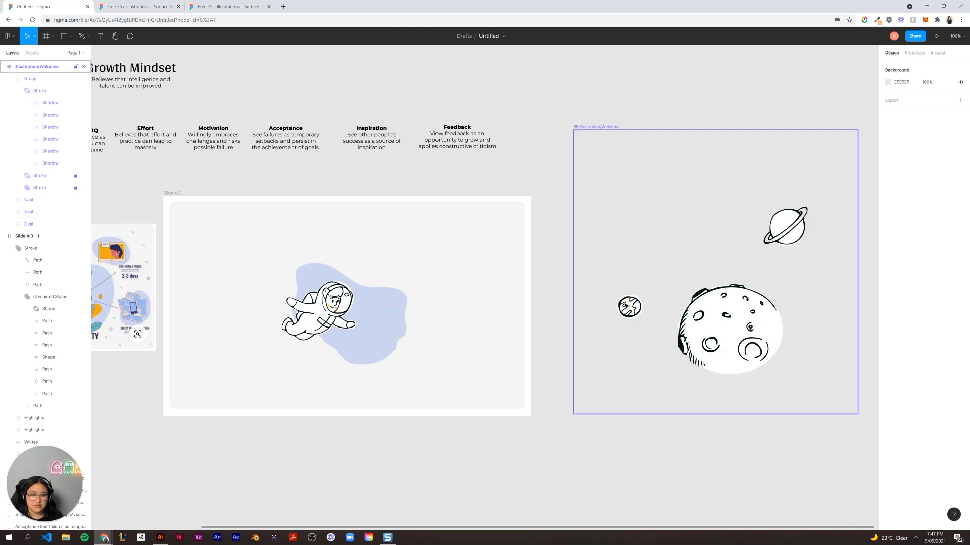
click(634, 302)
click(633, 305)
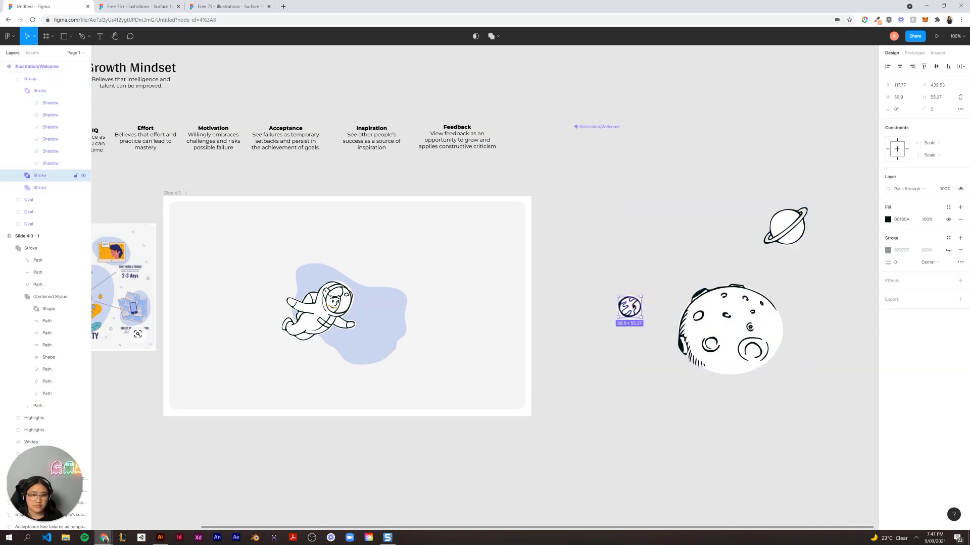
shift+click(631, 306)
drag(631, 307, 383, 323)
Shrink the blob to about 268 × 238 and shift the globe's oval and outline to overlap its lower right edge.
click(359, 355)
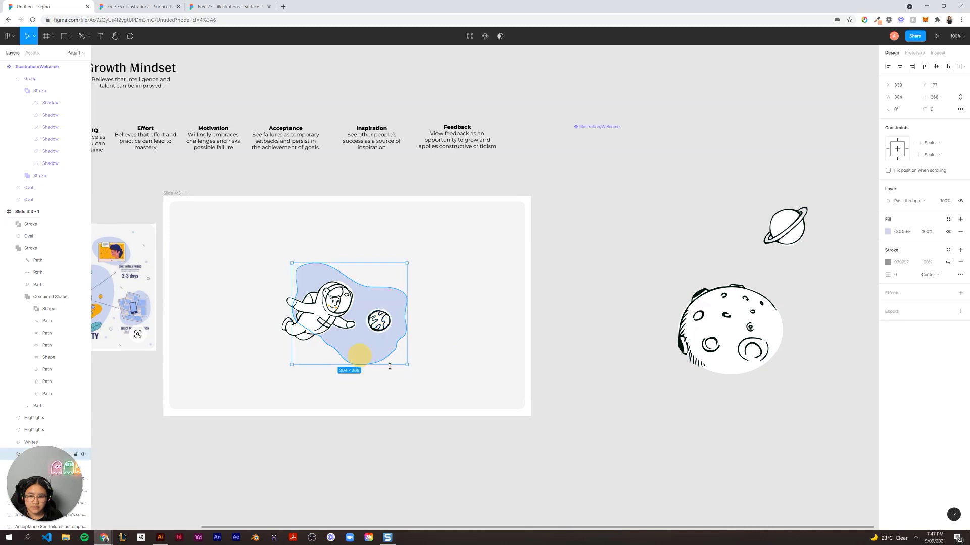
drag(407, 365, 390, 349)
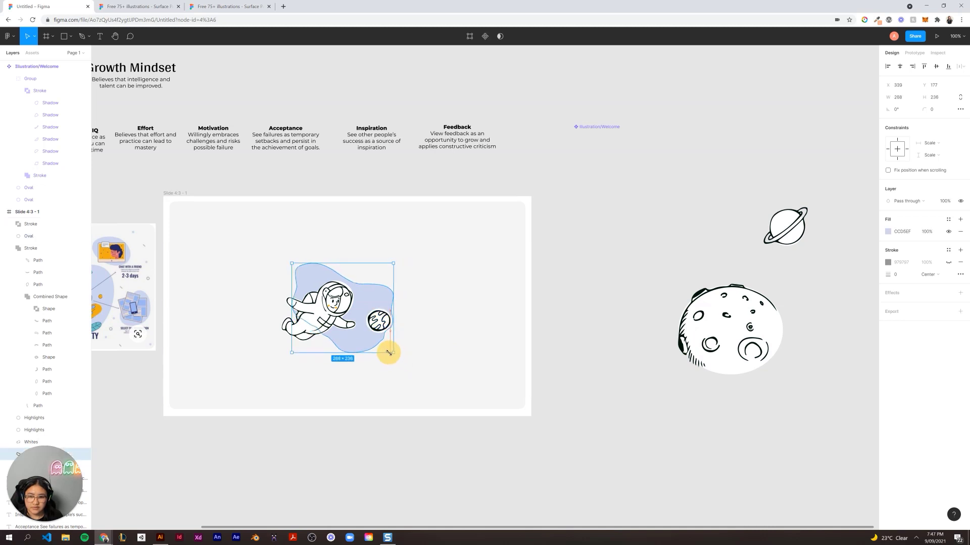
click(387, 326)
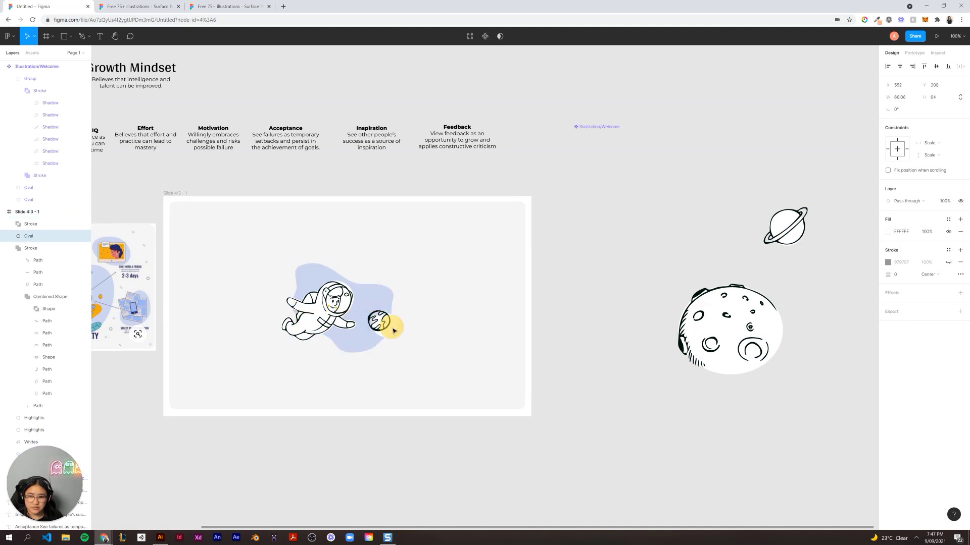
drag(394, 327, 403, 332)
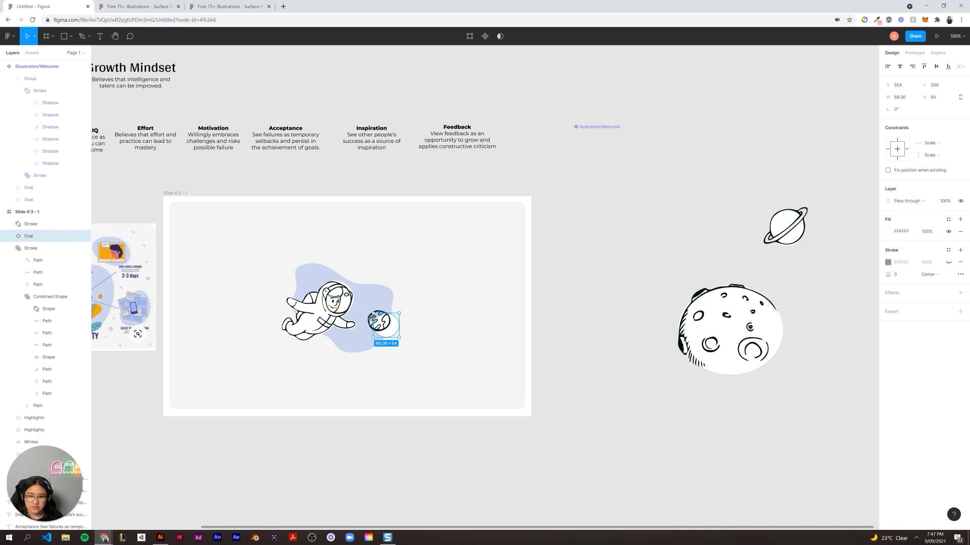
click(384, 328)
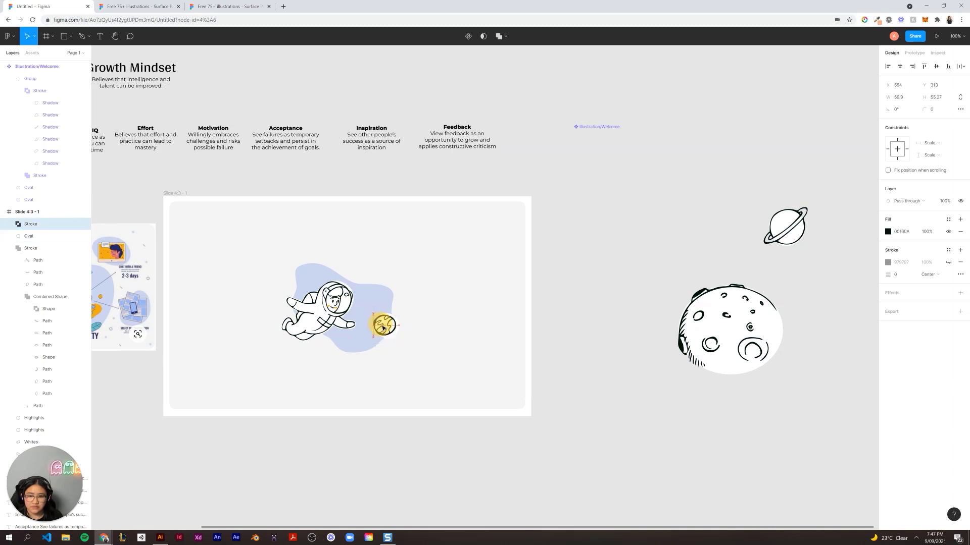
drag(386, 329, 384, 327)
click(595, 307)
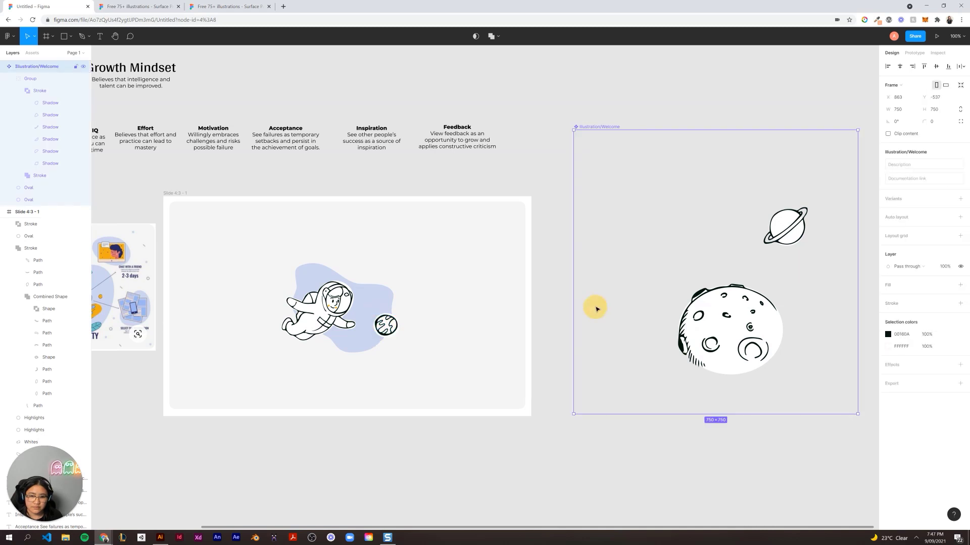
click(540, 218)
Move the Growth Mindset title onto the slide, just beneath the astronaut.
drag(538, 274, 688, 316)
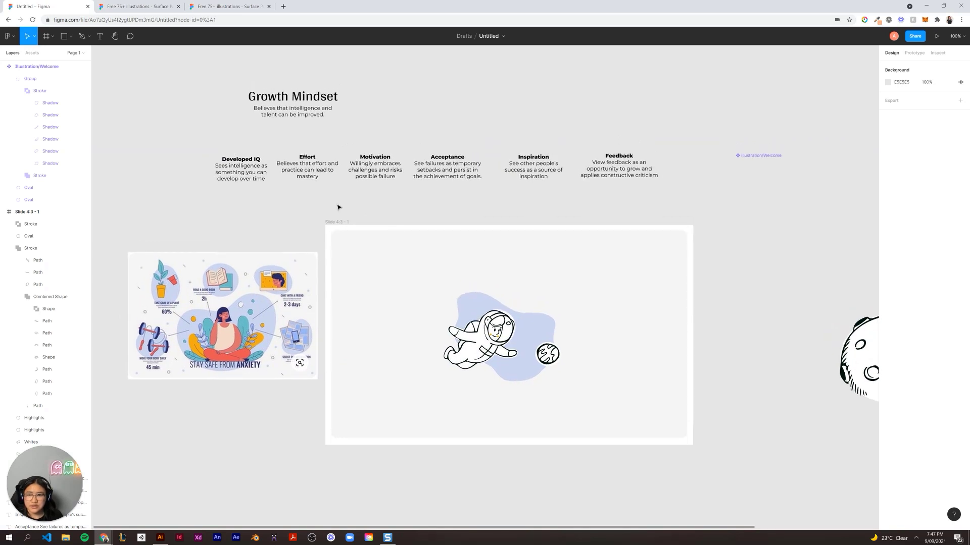
click(299, 101)
drag(299, 96, 513, 379)
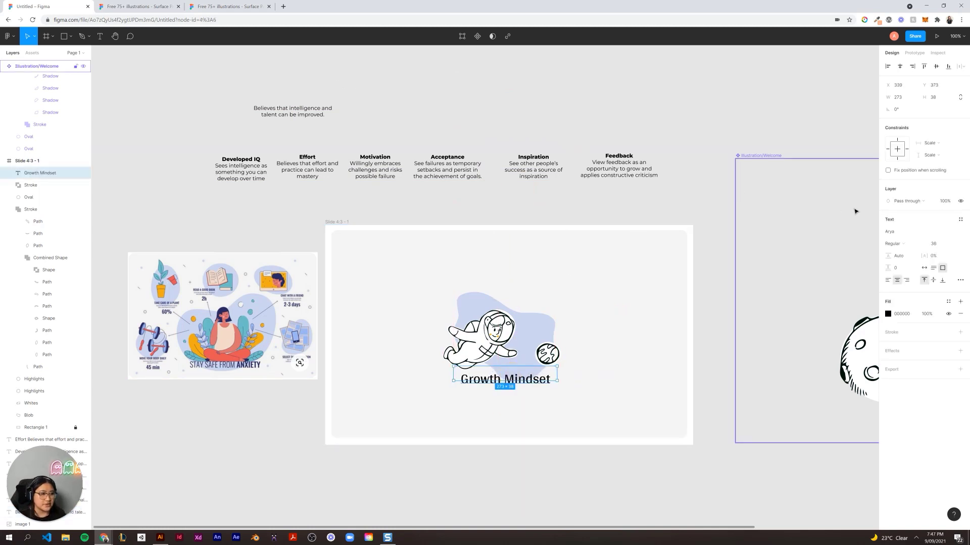
Change the Growth Mindset title's font to Noto Sans and nudge the title slightly down.
click(962, 235)
scroll(931, 321, down, 15)
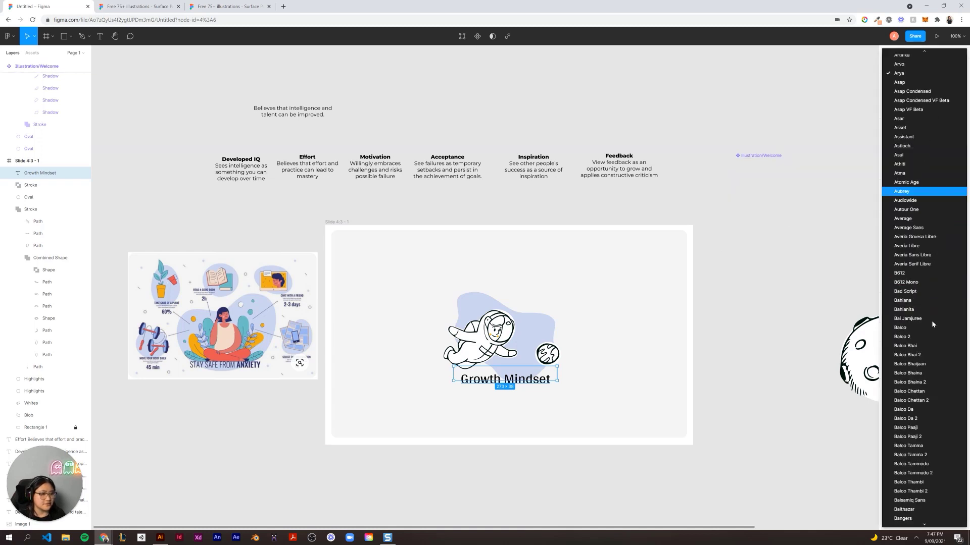
scroll(928, 320, down, 5)
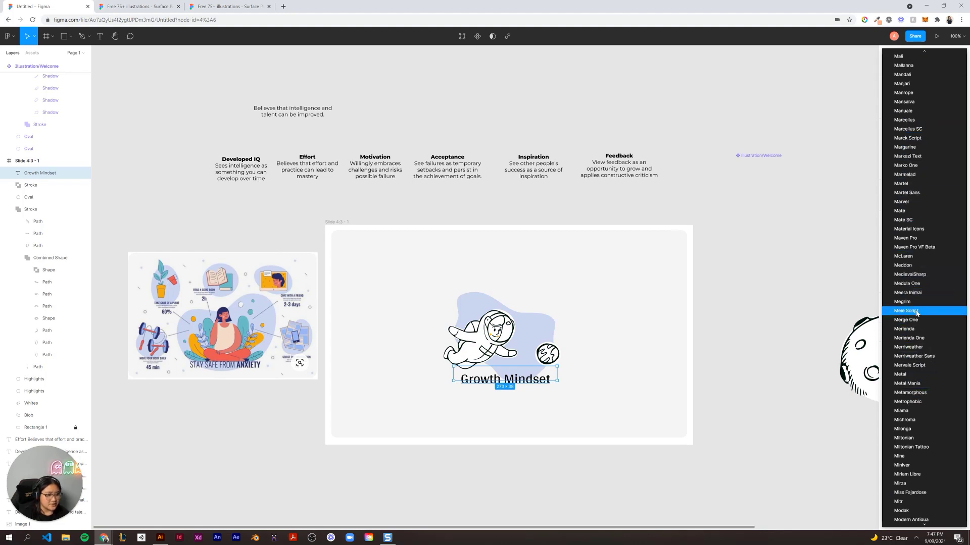
scroll(922, 341, down, 3)
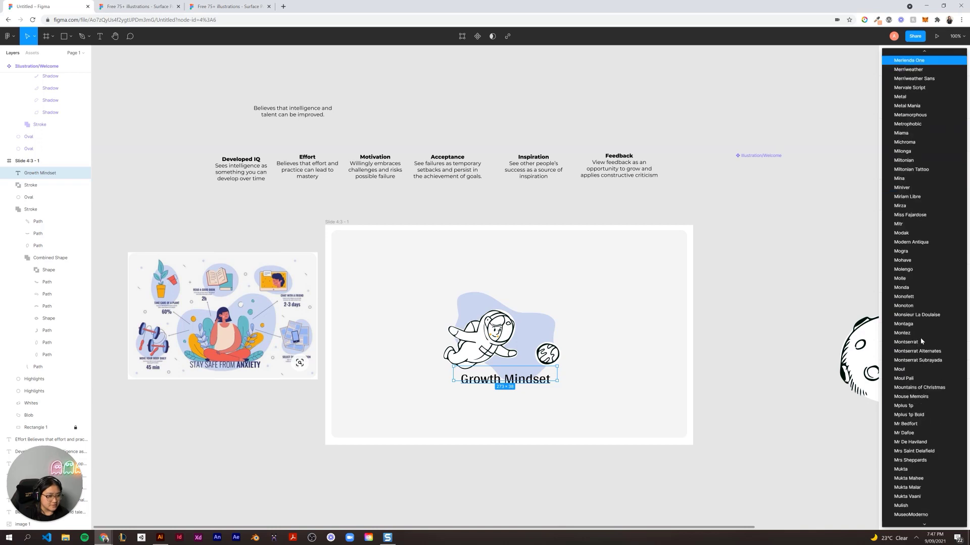
scroll(921, 339, down, 6)
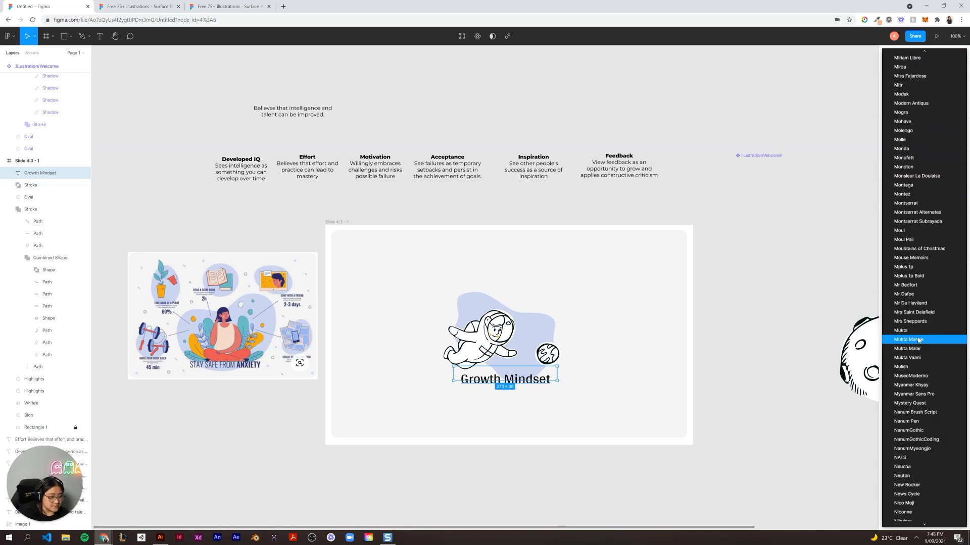
scroll(918, 341, down, 6)
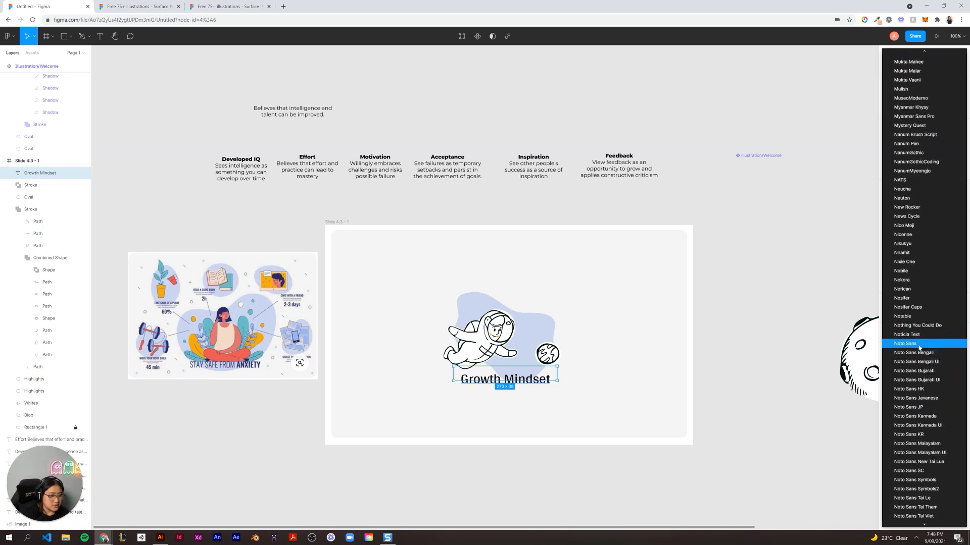
click(911, 344)
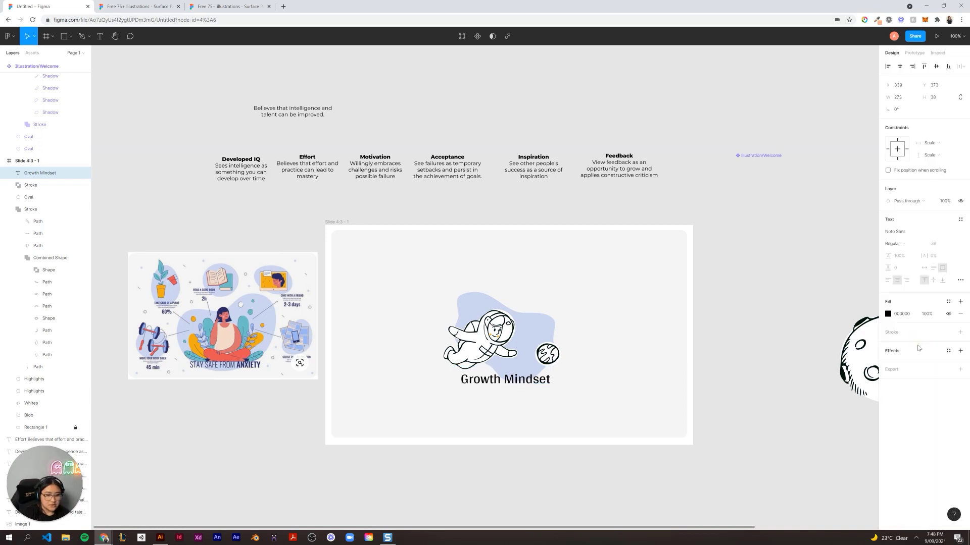
click(733, 472)
mouse_move(505, 379)
mouse_down()
mouse_move(500, 392)
mouse_move(506, 383)
mouse_up()
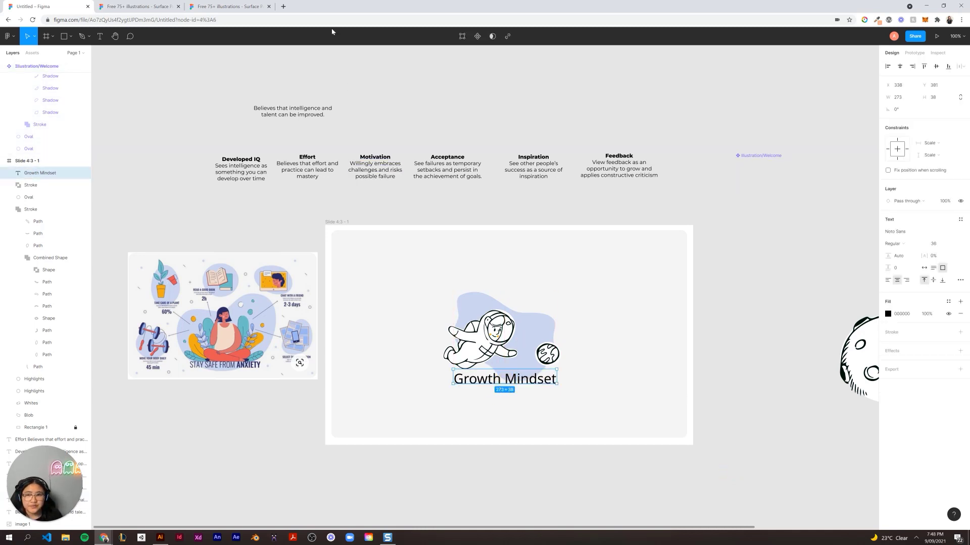
Move the "Believes that intelligence and talent can be improved." text onto the slide, centred just beneath the title.
drag(318, 119, 417, 120)
drag(557, 191, 502, 396)
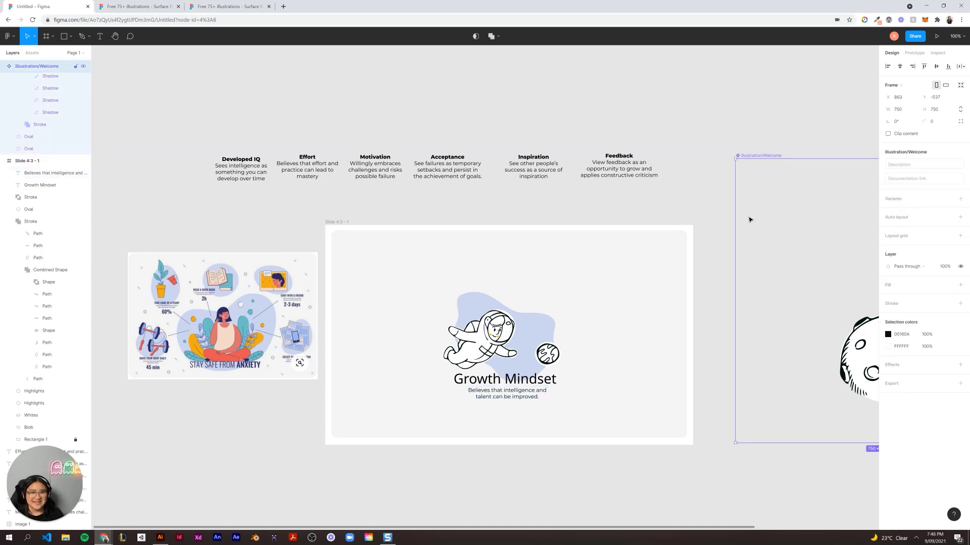
click(684, 199)
click(497, 393)
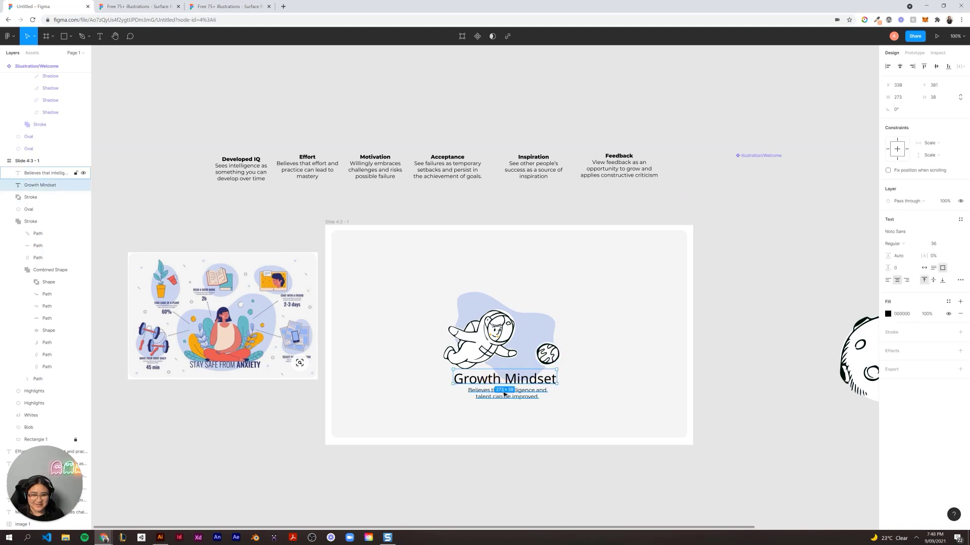
click(742, 344)
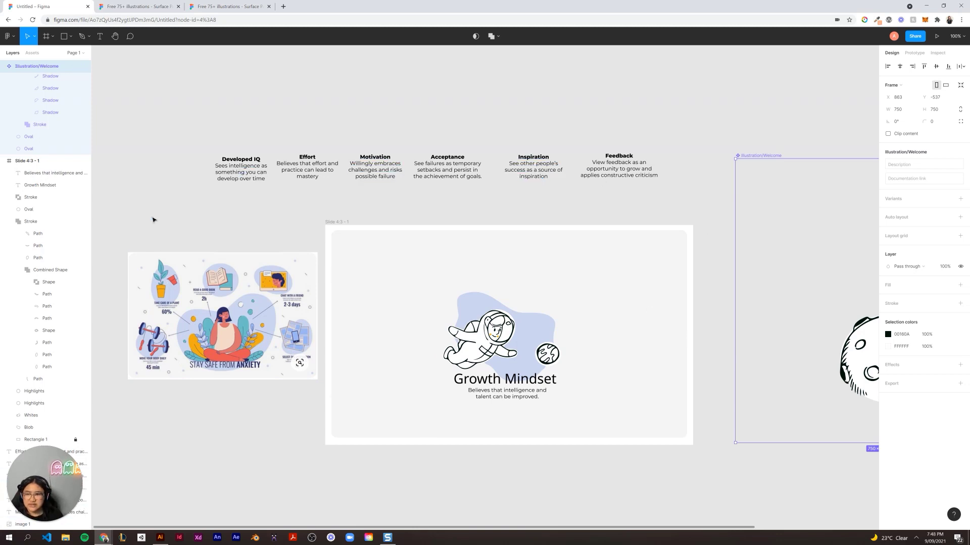
Move the Developed IQ text block onto the slide, beside the title on its left, and fine-tune its position.
click(242, 177)
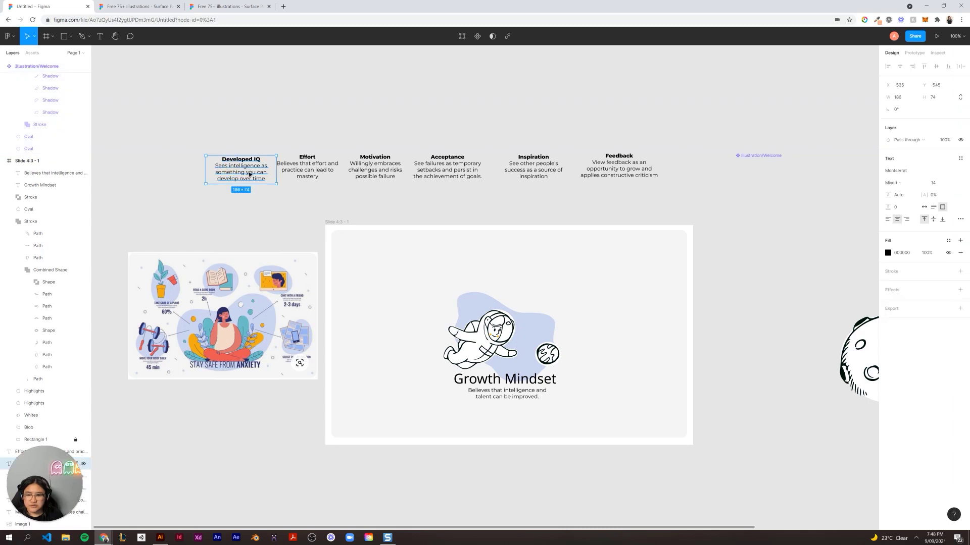
drag(249, 174, 376, 378)
click(251, 432)
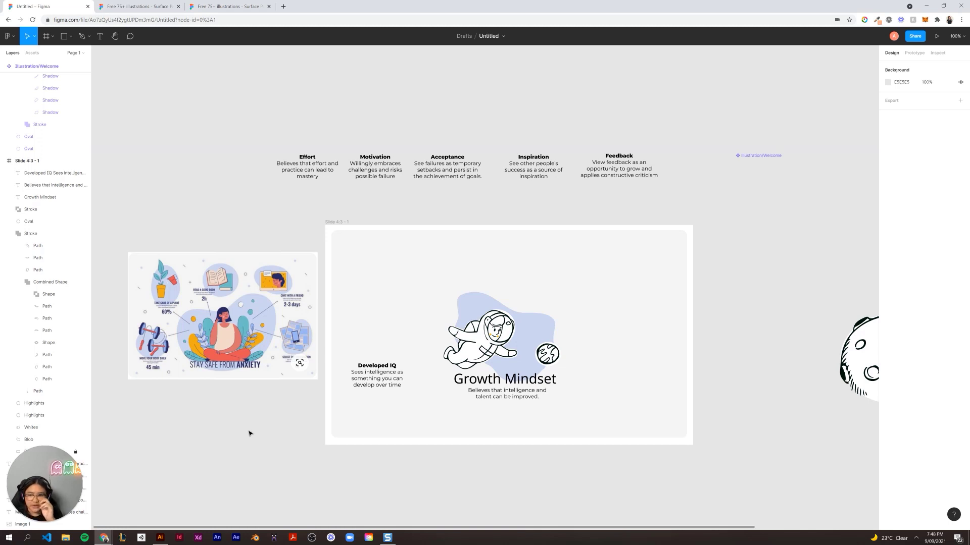
click(162, 201)
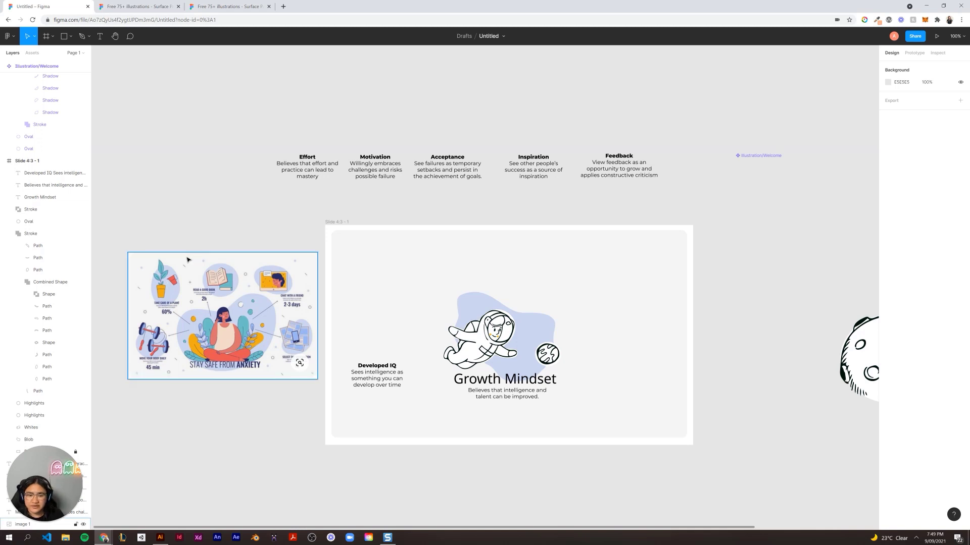
drag(373, 385, 379, 387)
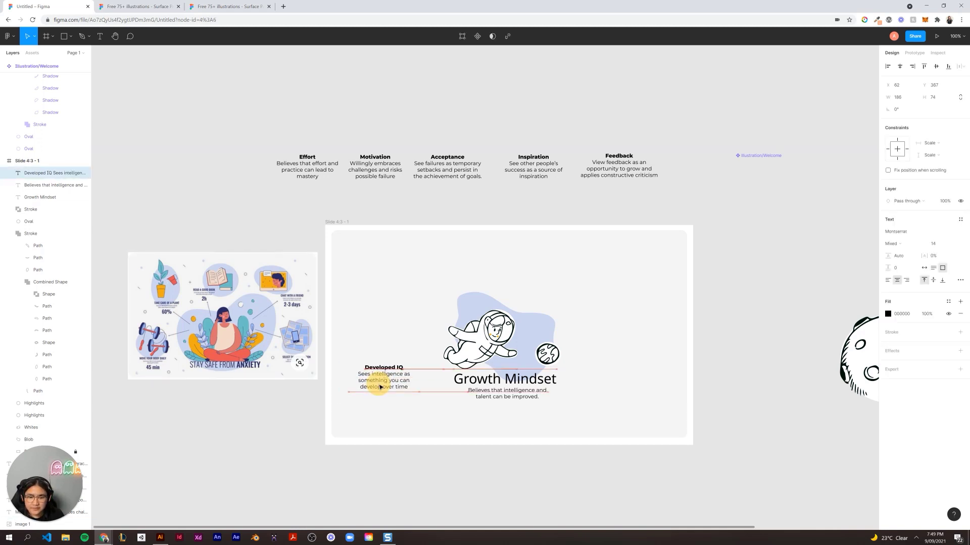
click(240, 453)
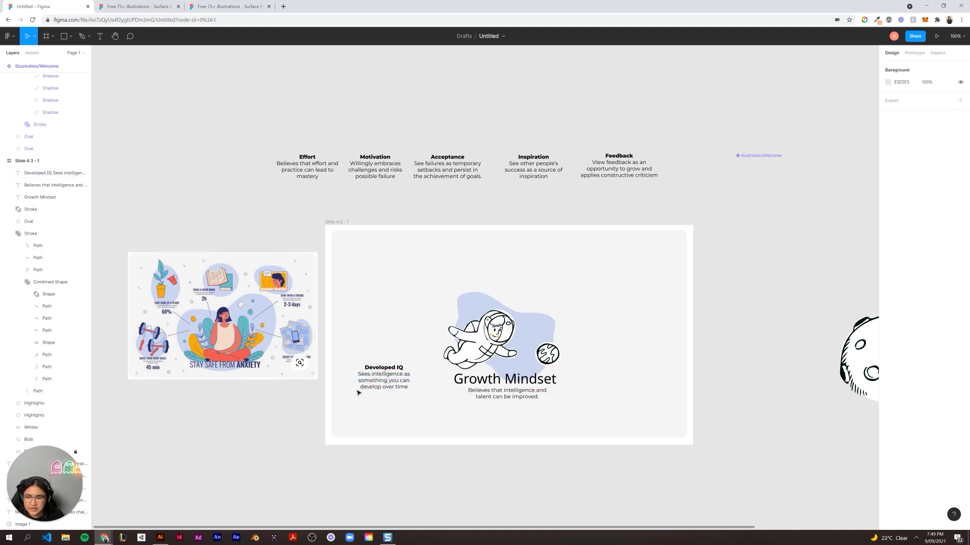
Make the Growth Mindset title Bold, widen its text box to 322, and recentre it with the tagline beneath the illustration.
click(477, 382)
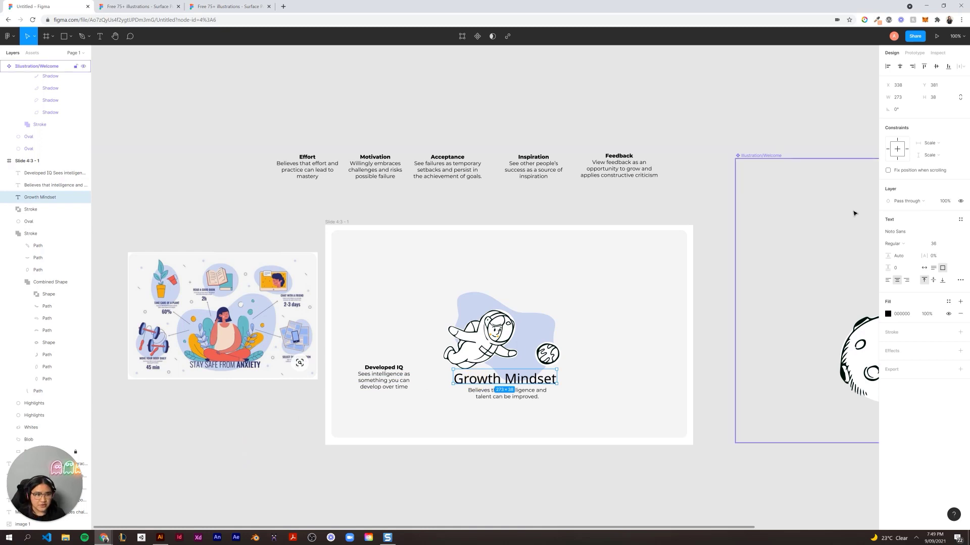
click(924, 245)
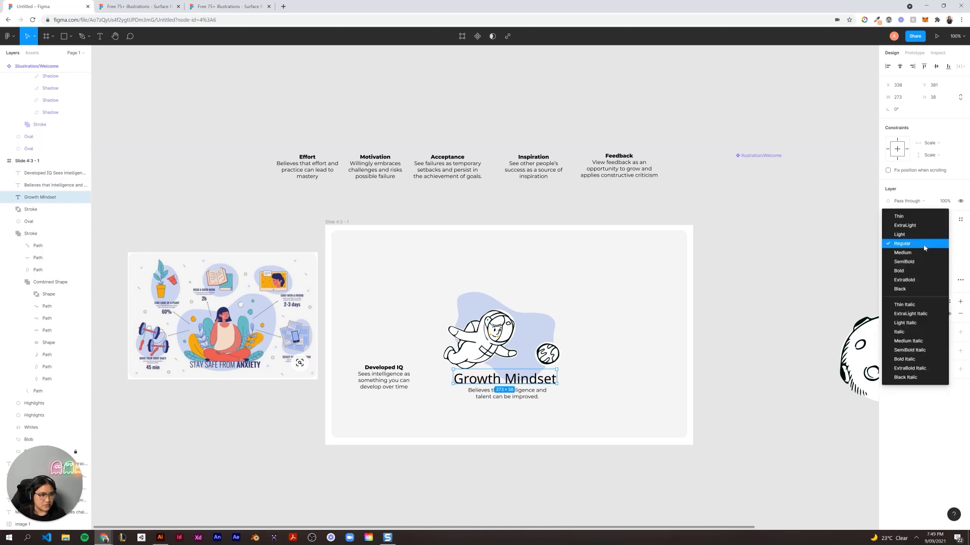
click(913, 273)
drag(558, 378, 521, 397)
click(699, 190)
click(542, 379)
click(522, 380)
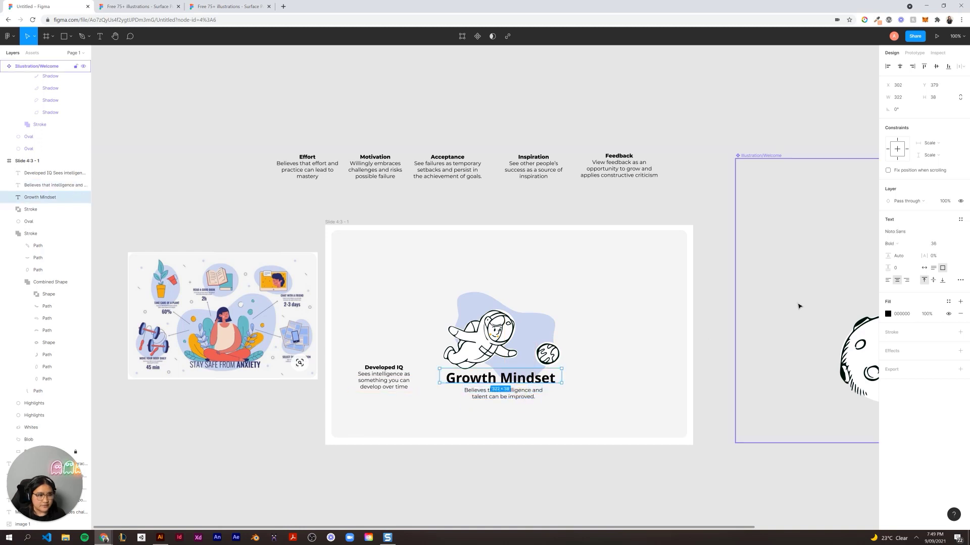
Fill the title with the dark navy sampled from the woman's hair in the reference image and nudge the tagline down.
click(888, 314)
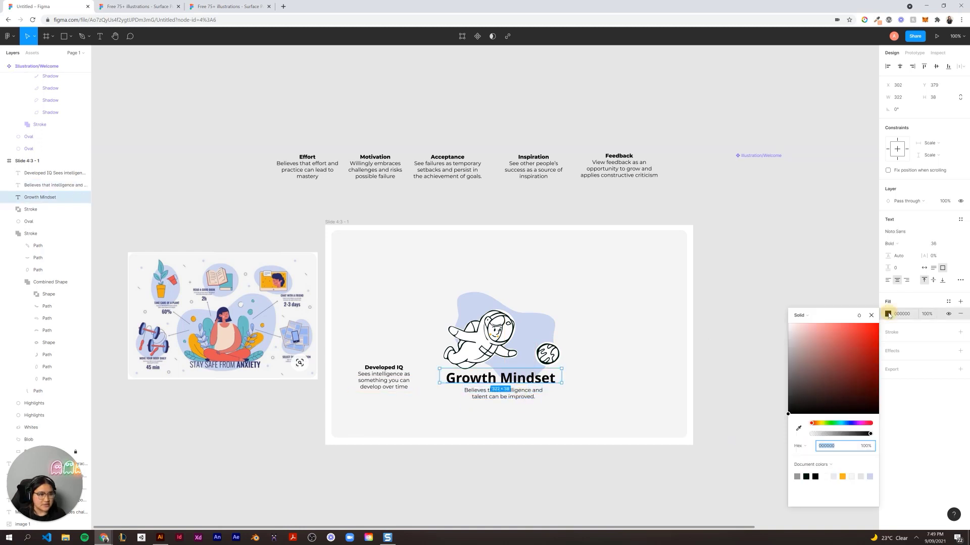
click(797, 429)
click(222, 314)
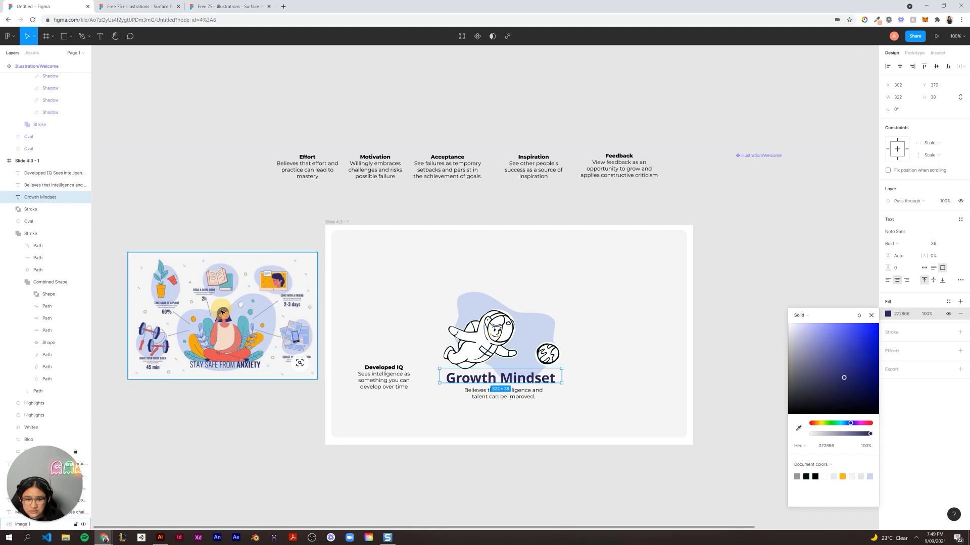
click(268, 183)
drag(518, 397, 518, 398)
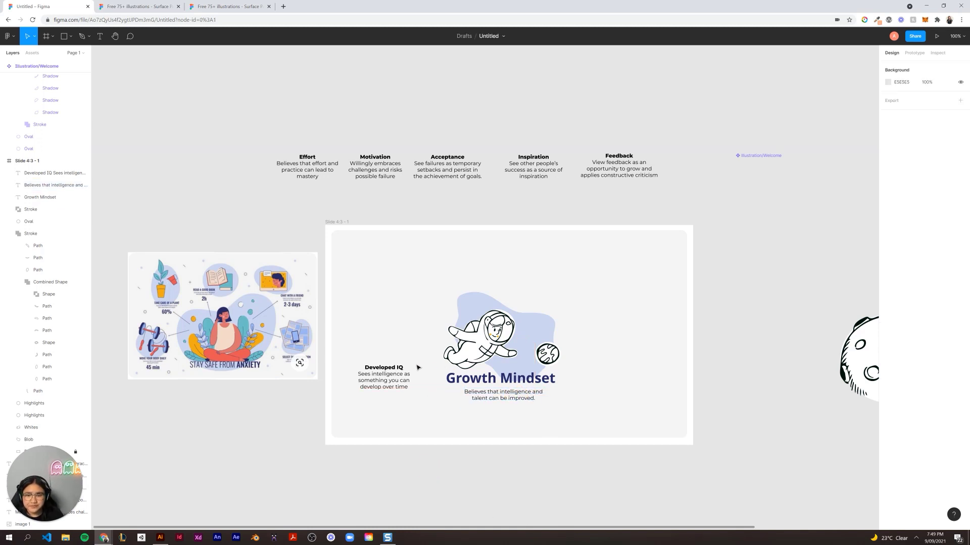
Shift the Developed IQ block slightly and recolour only its heading with the title's dark navy from the document colours.
click(373, 367)
drag(404, 370, 353, 369)
double_click(405, 369)
click(405, 369)
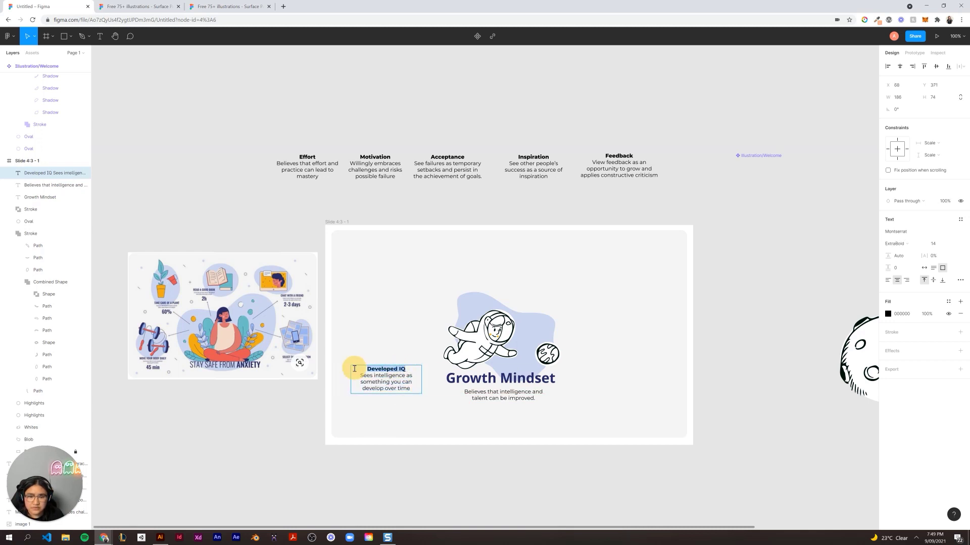
click(888, 314)
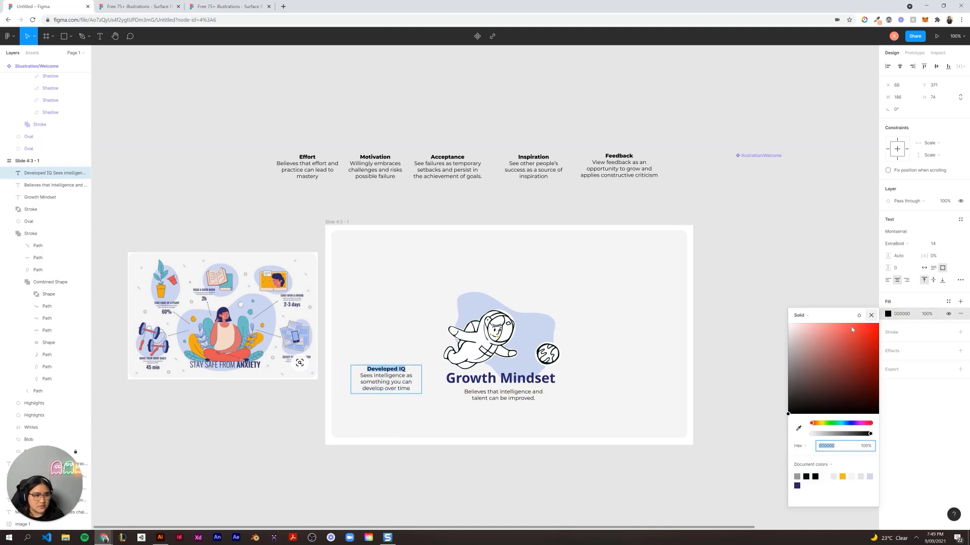
click(798, 485)
key(Escape)
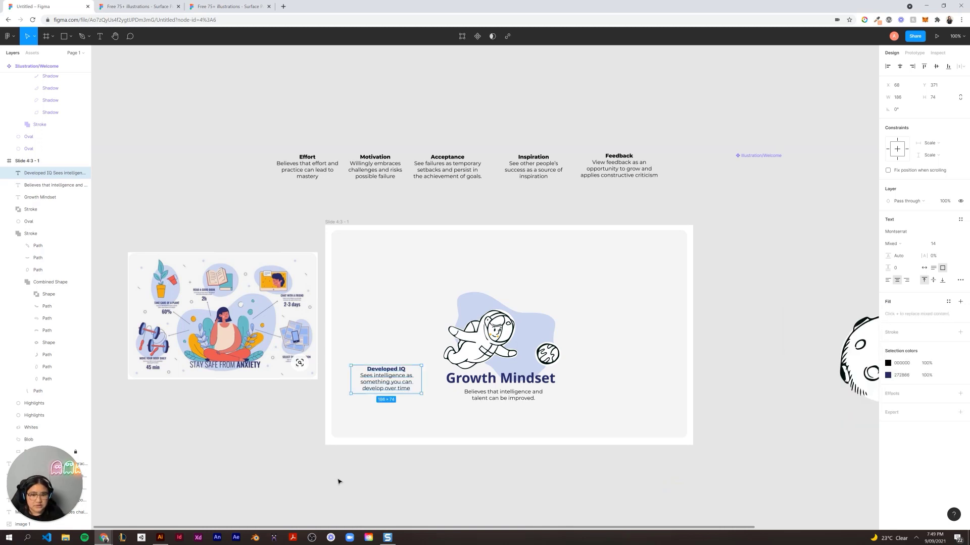
click(168, 437)
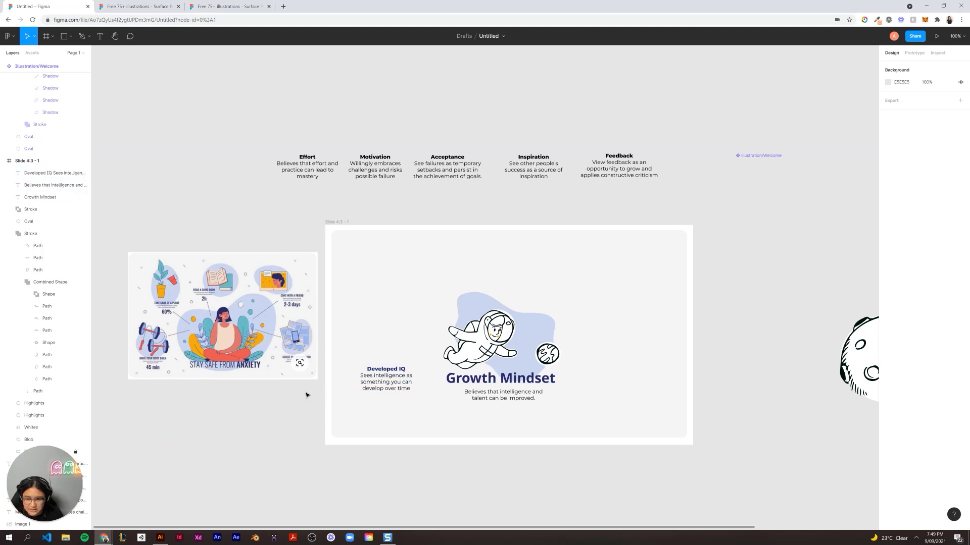
click(202, 448)
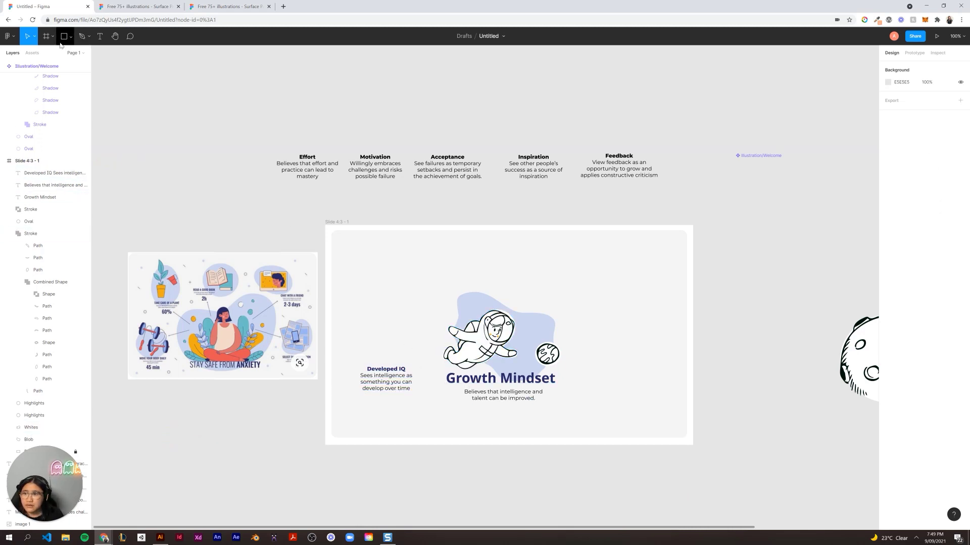
Draw a straight Pen line of about 63 × 29 from the astronaut's foot to the Developed IQ text, keeping its Round end cap.
click(89, 35)
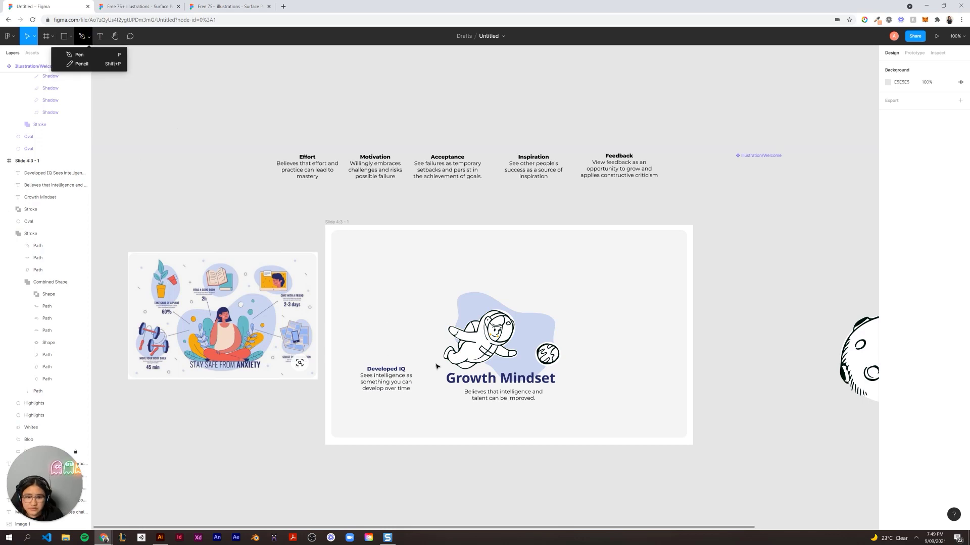
click(78, 54)
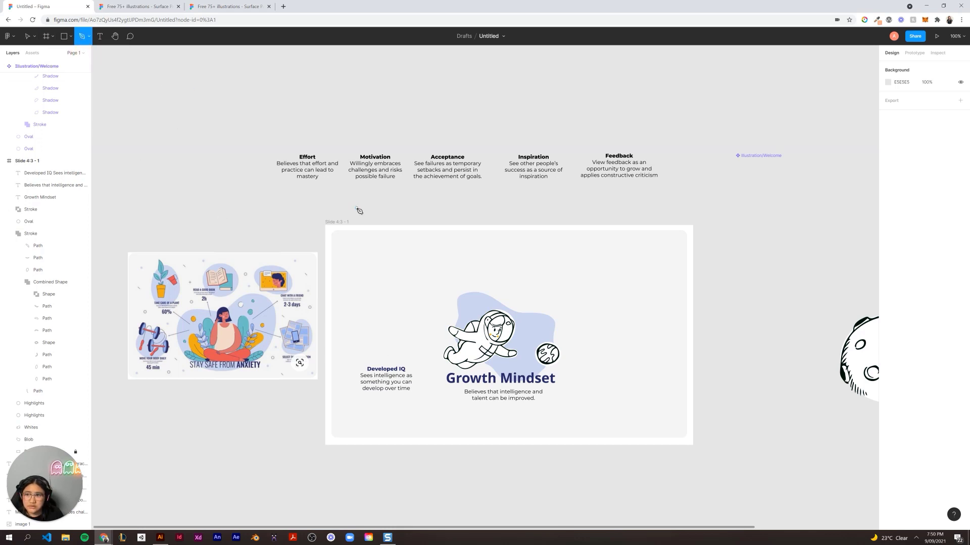
click(442, 362)
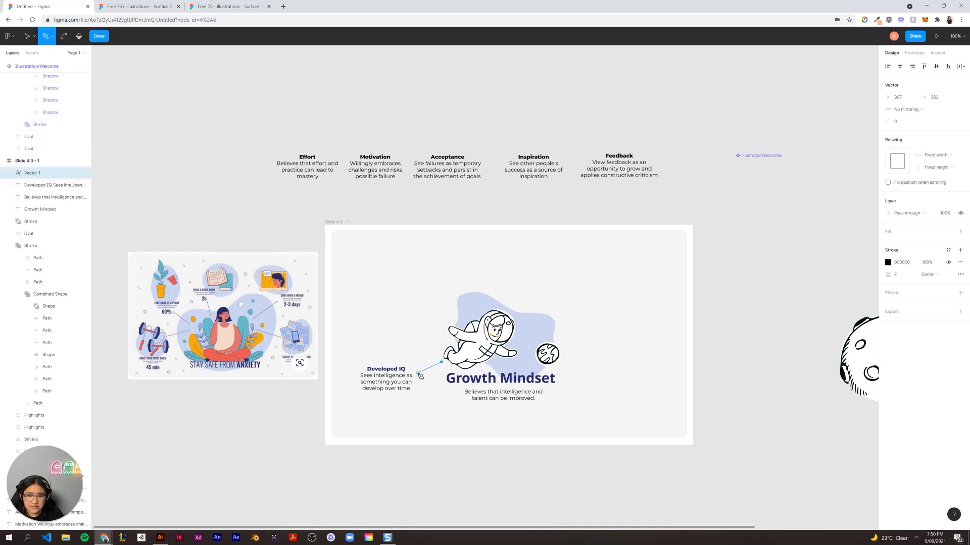
click(418, 374)
key(ctrl)
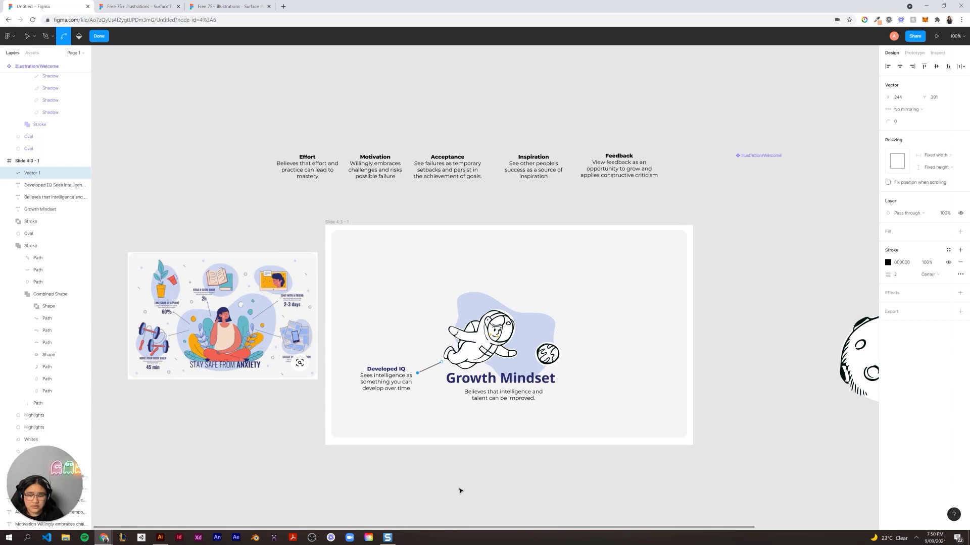
click(356, 414)
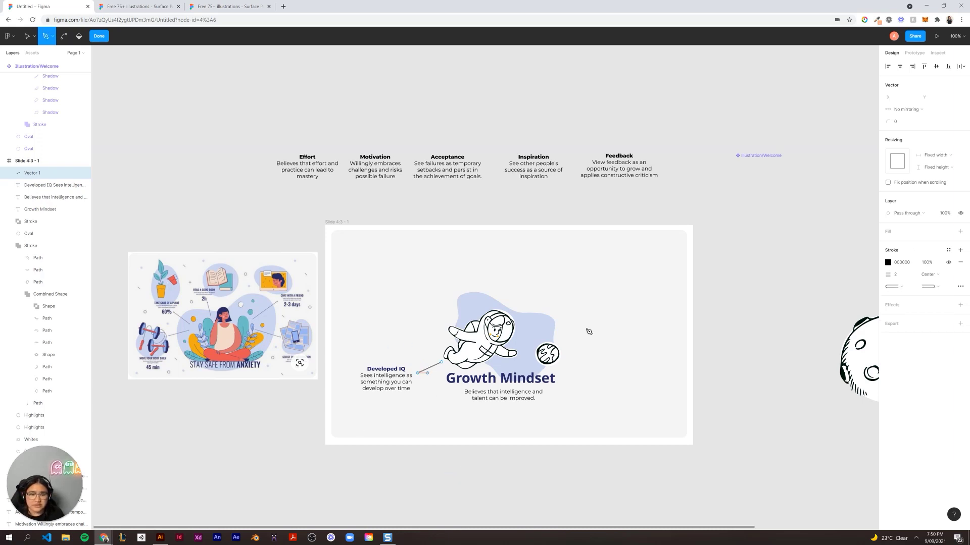
click(901, 288)
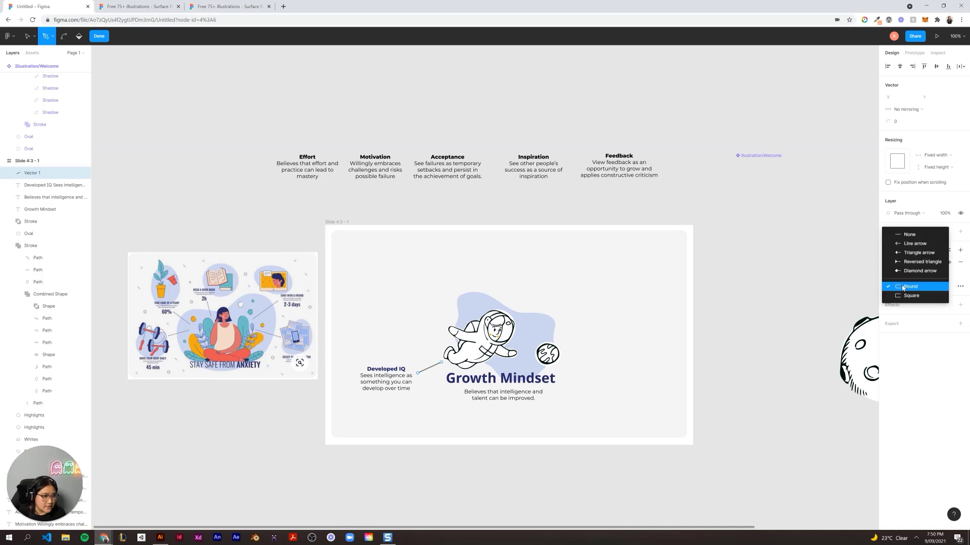
click(818, 271)
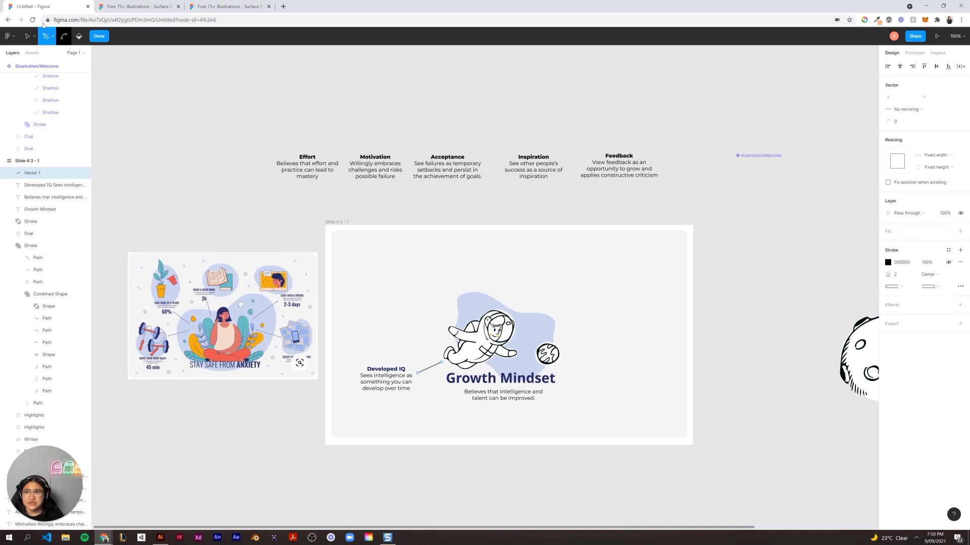
click(98, 36)
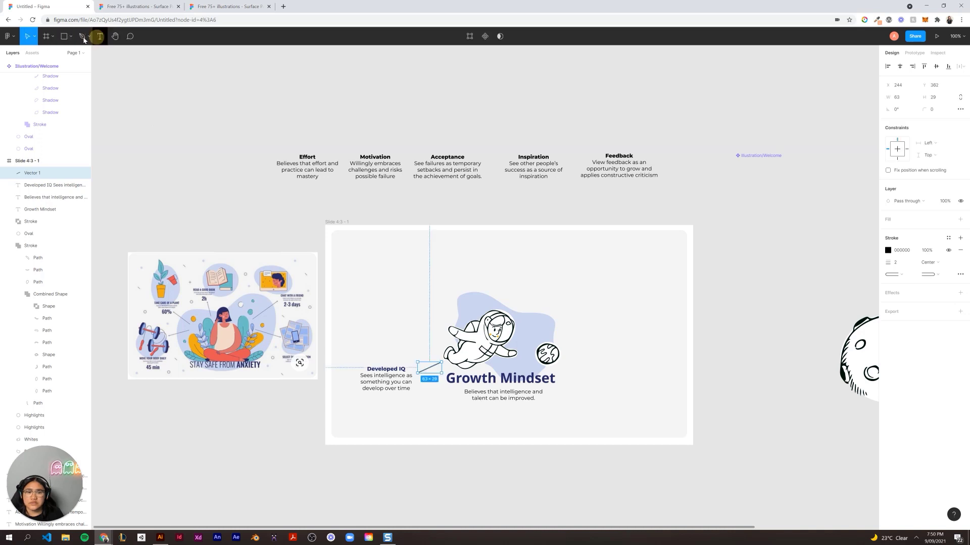
click(70, 36)
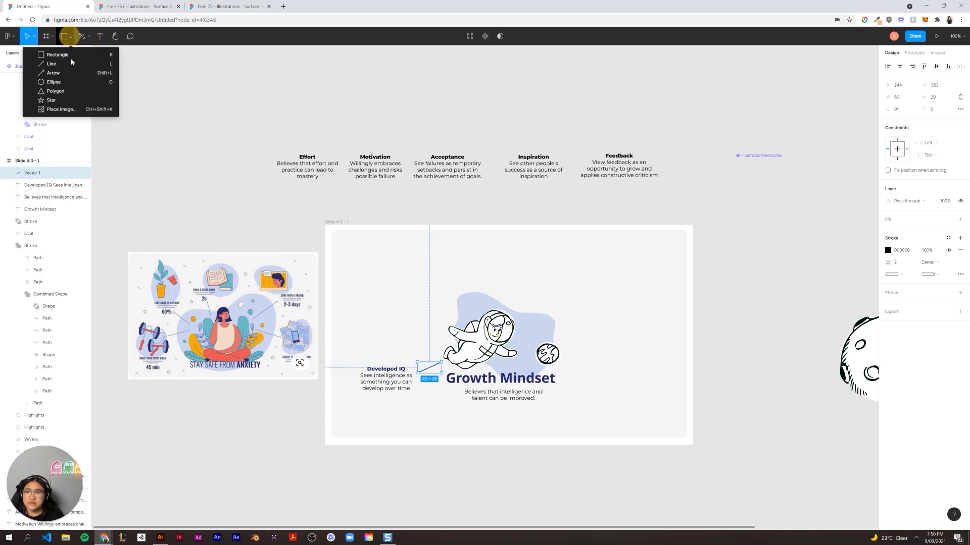
click(54, 82)
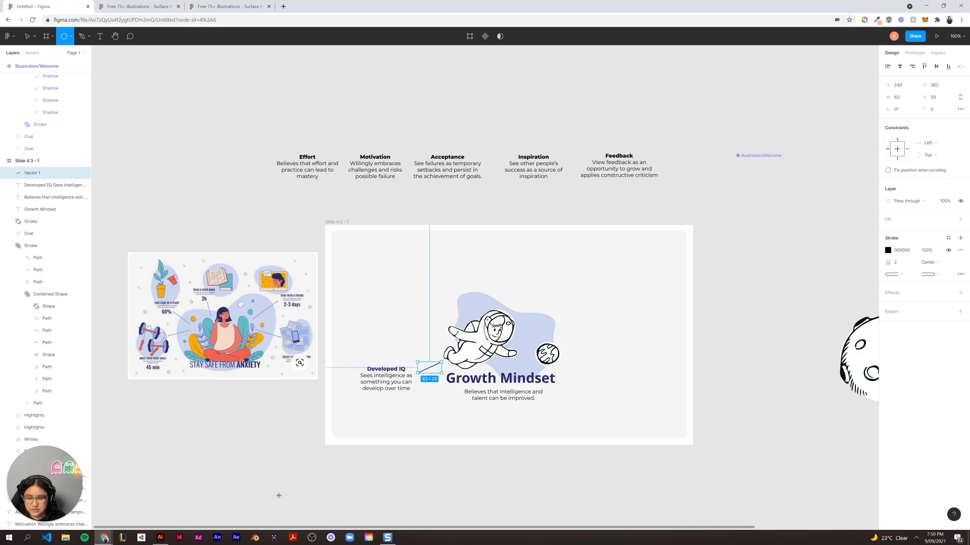
key(ctrl+equal)
key(ctrl+equal)
key(space)
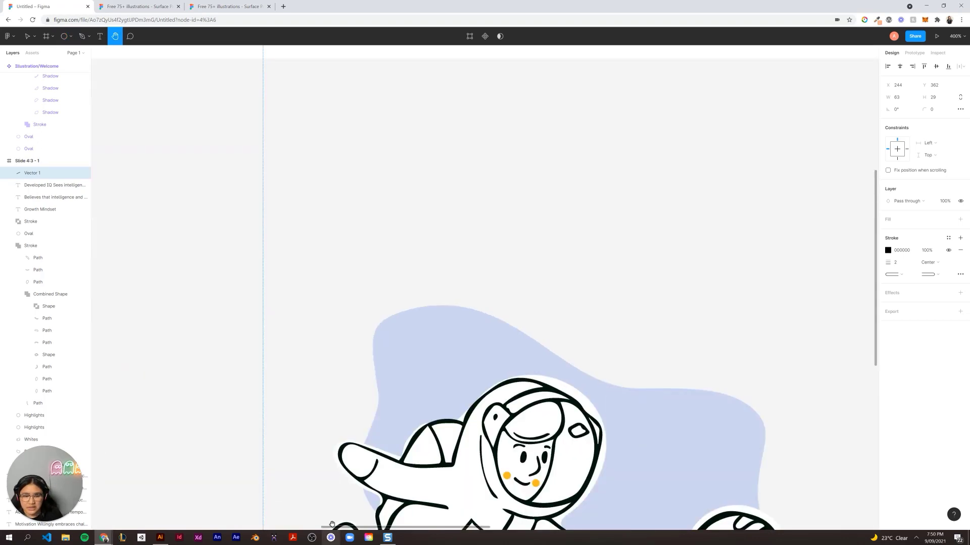
drag(331, 524, 351, 271)
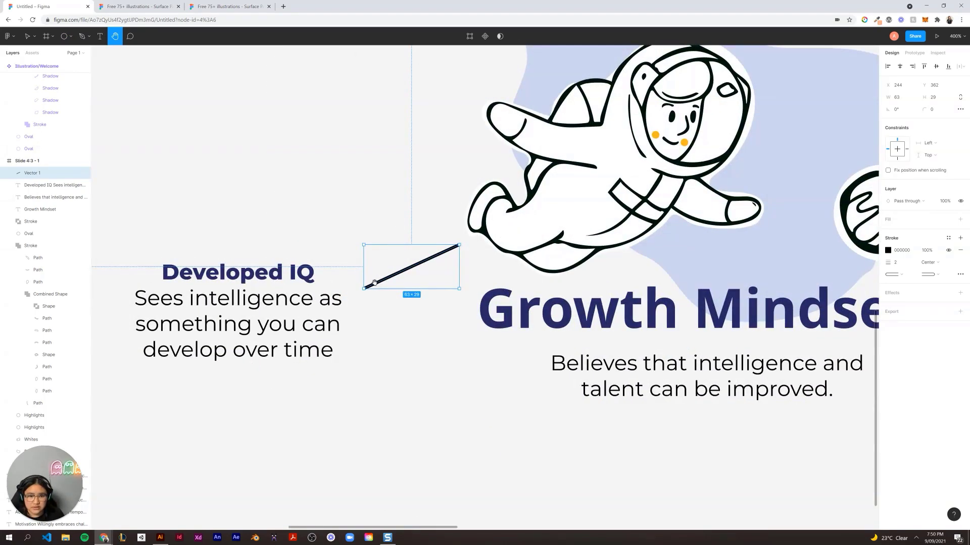
key(v)
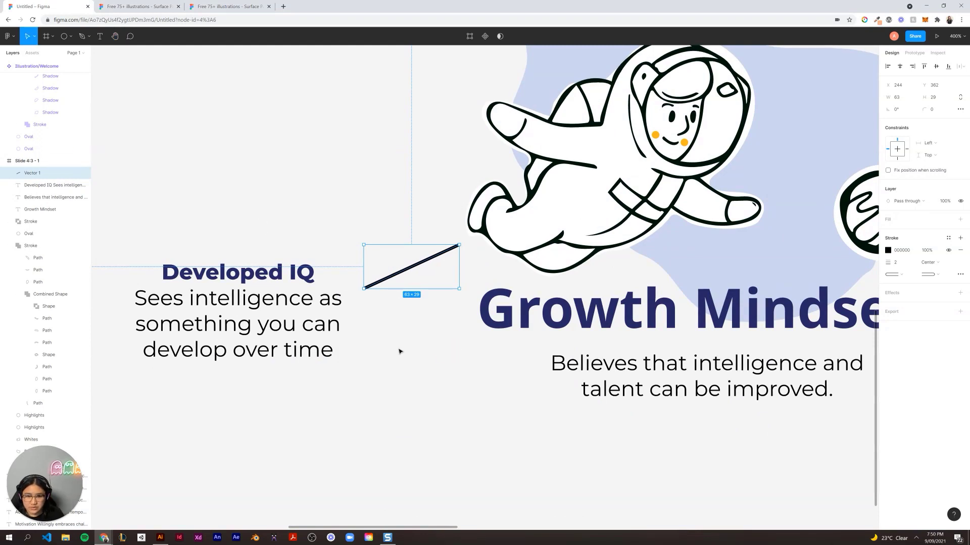
Reselect the connector line between the astronaut's foot and the Developed IQ text.
click(439, 402)
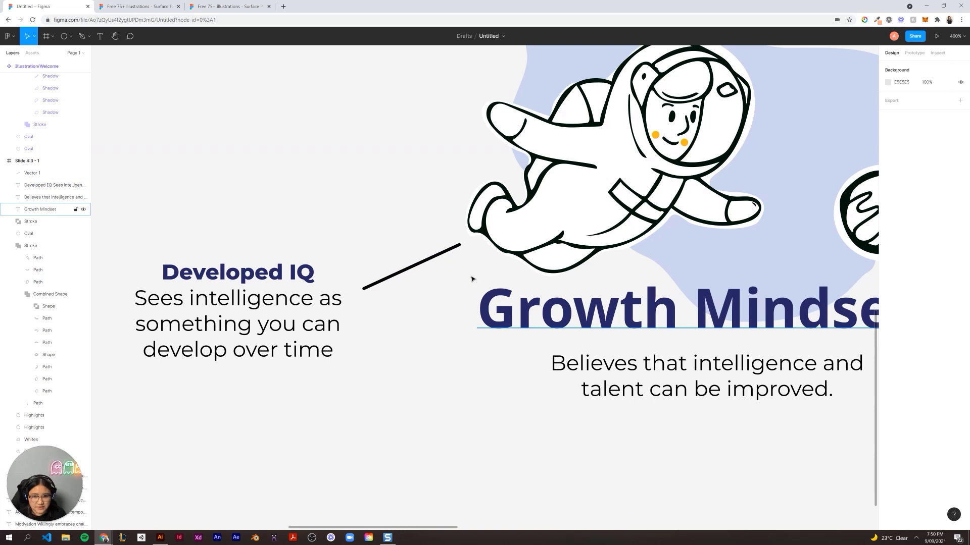
click(432, 257)
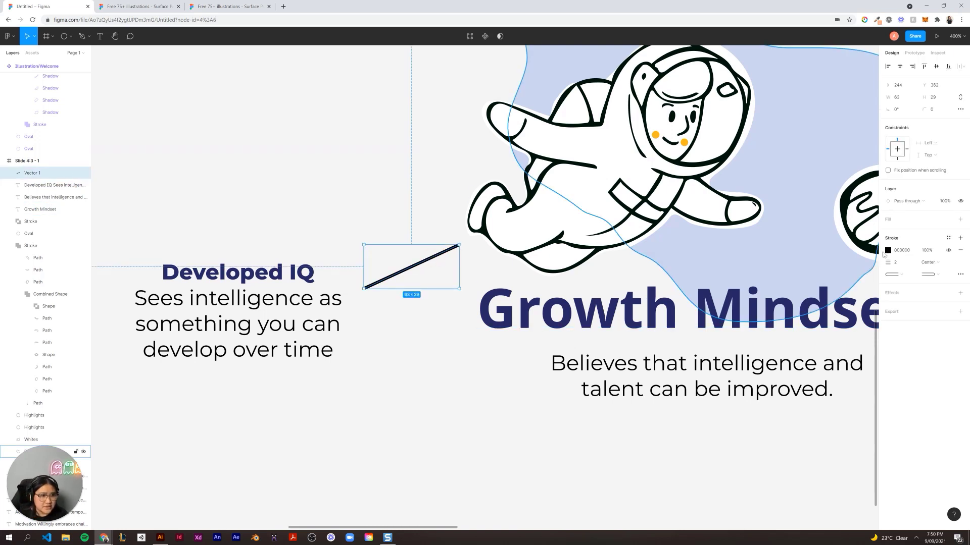
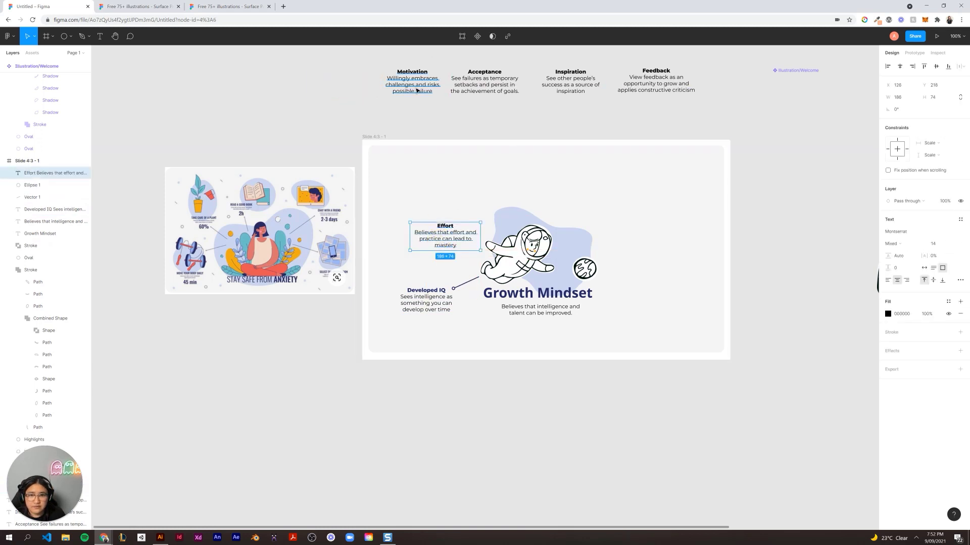
Move the Motivation, Acceptance, Inspiration and Feedback text blocks onto the slide, arranged clockwise from above the astronaut to beside the Growth Mindset title.
drag(412, 83, 513, 187)
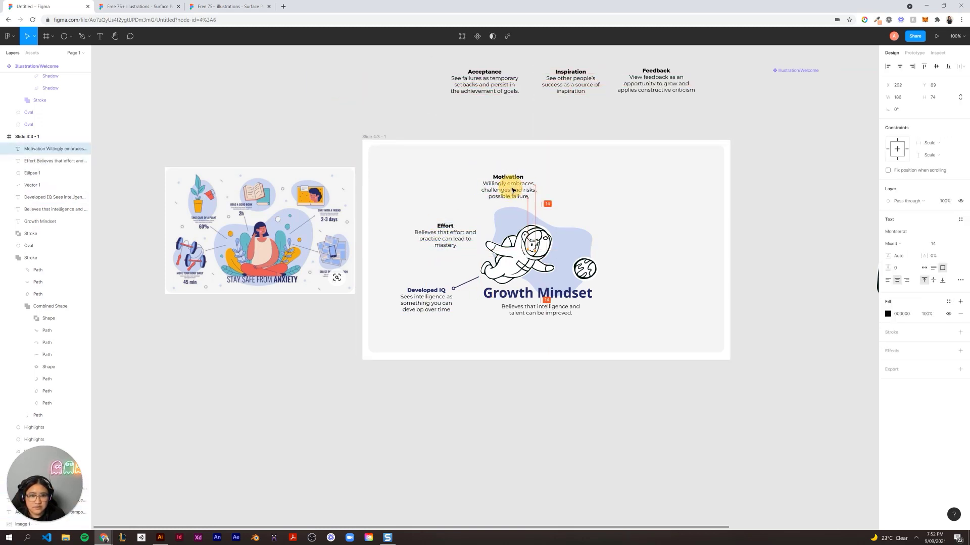
drag(485, 89, 597, 208)
drag(581, 84, 652, 247)
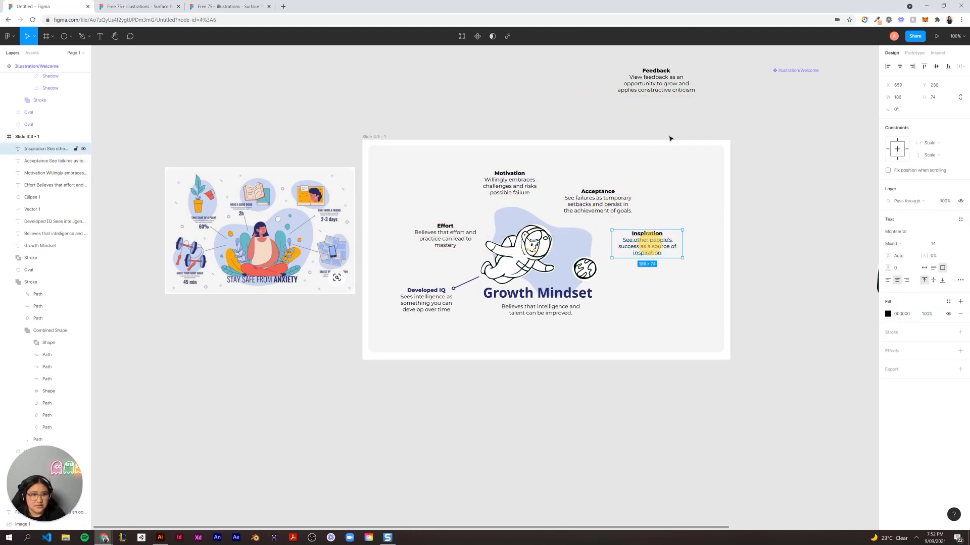
drag(631, 88, 653, 314)
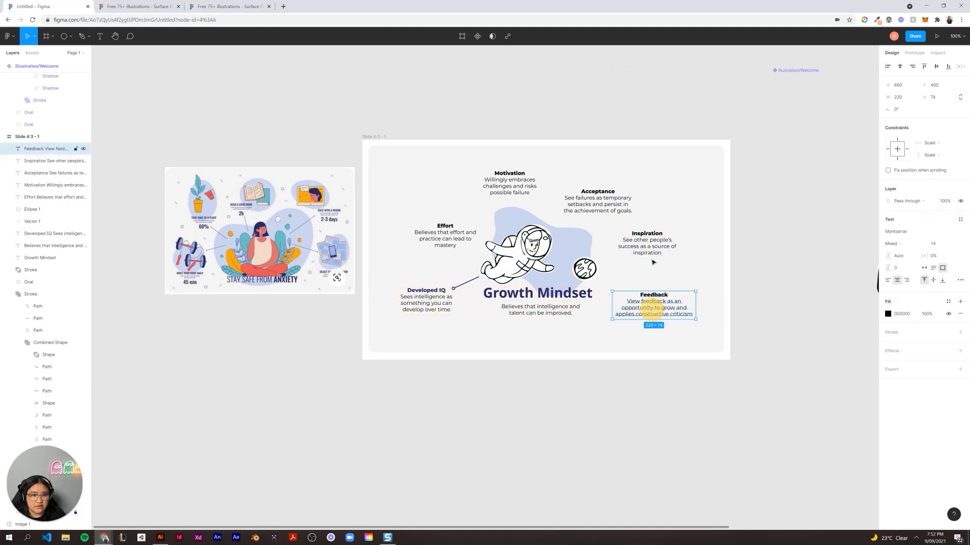
Space the text blocks out, moving Inspiration to about (677, 266), Acceptance to (575, 122), Motivation to (292, 74) and Effort to (111, 213).
drag(650, 247, 657, 259)
drag(609, 194, 626, 192)
drag(523, 178, 519, 187)
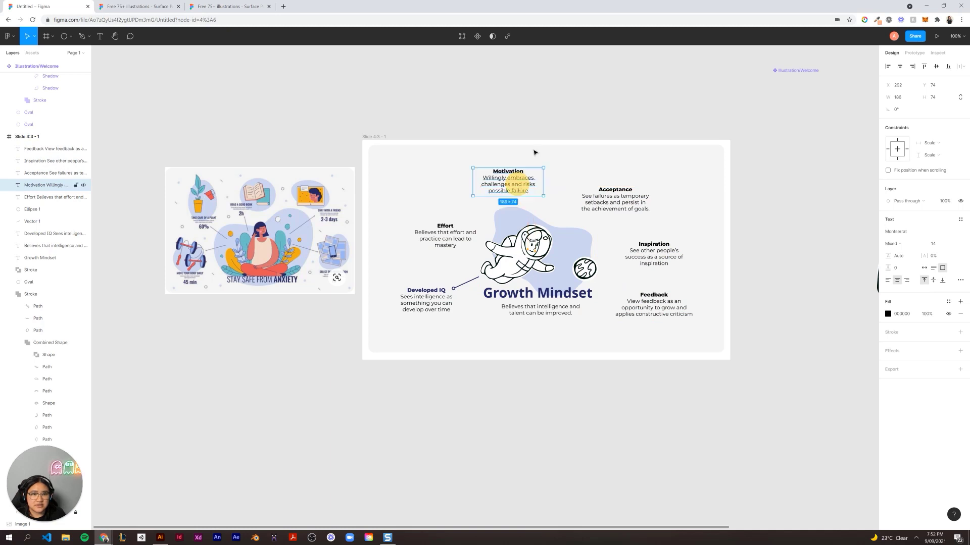
click(555, 114)
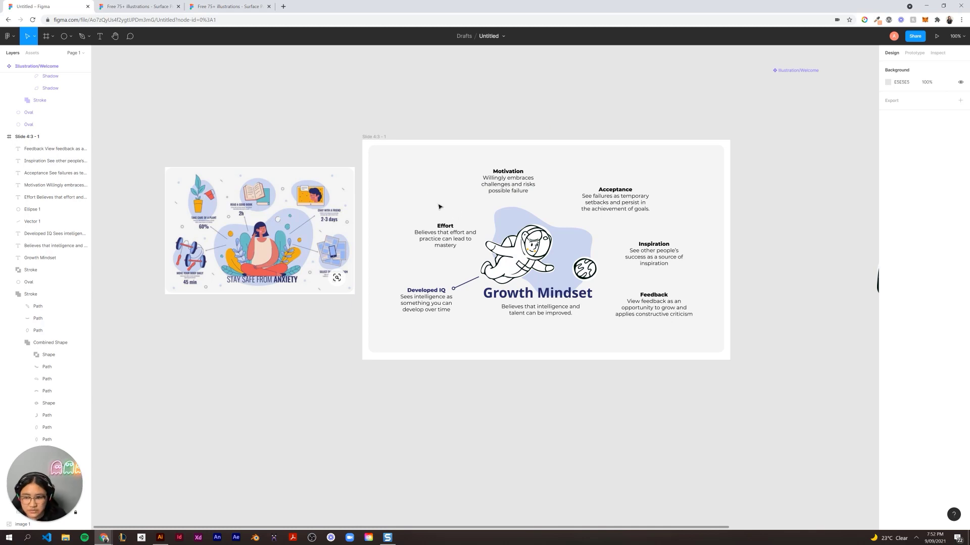
drag(452, 244, 447, 242)
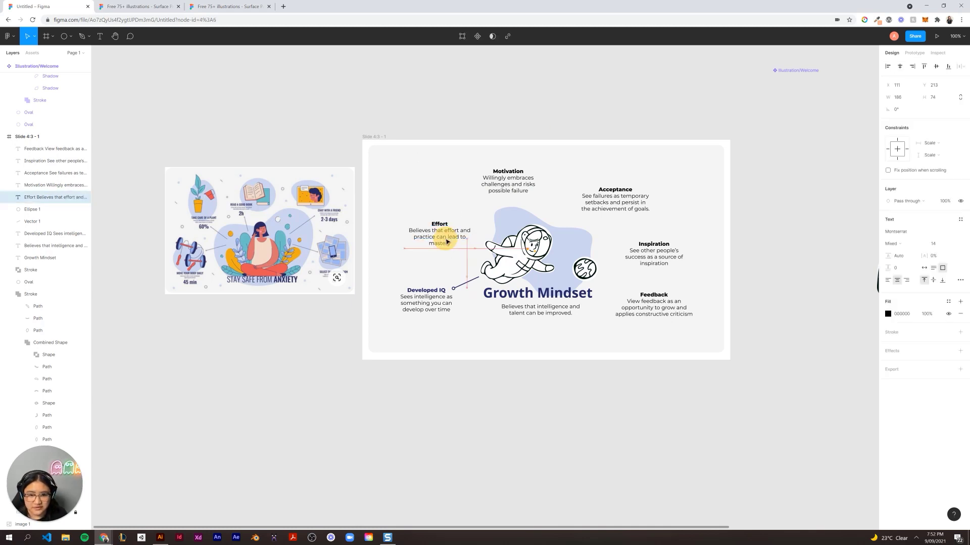
click(336, 364)
Recolour only the Effort heading with the dark navy from the document colours, matching the Developed IQ heading.
click(441, 293)
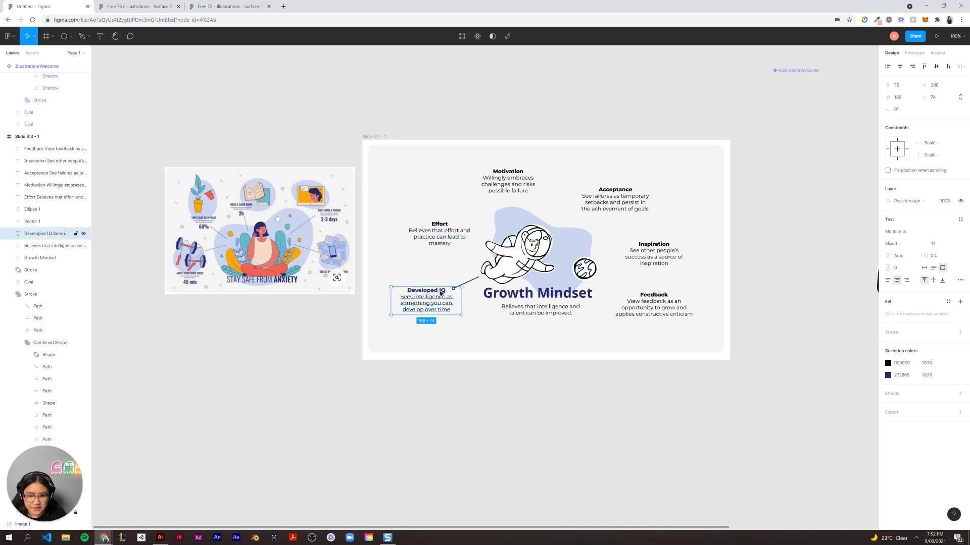
click(432, 224)
double_click(429, 224)
double_click(428, 223)
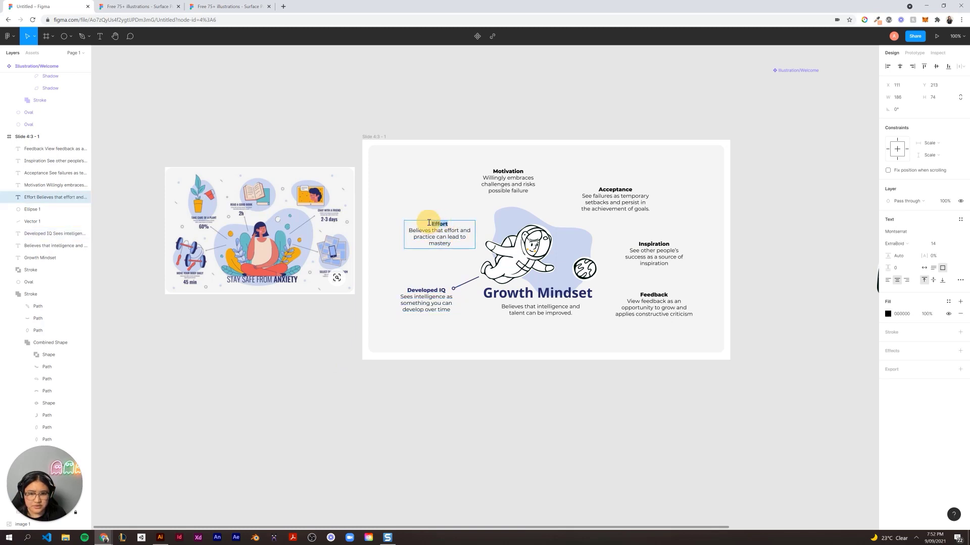
click(888, 314)
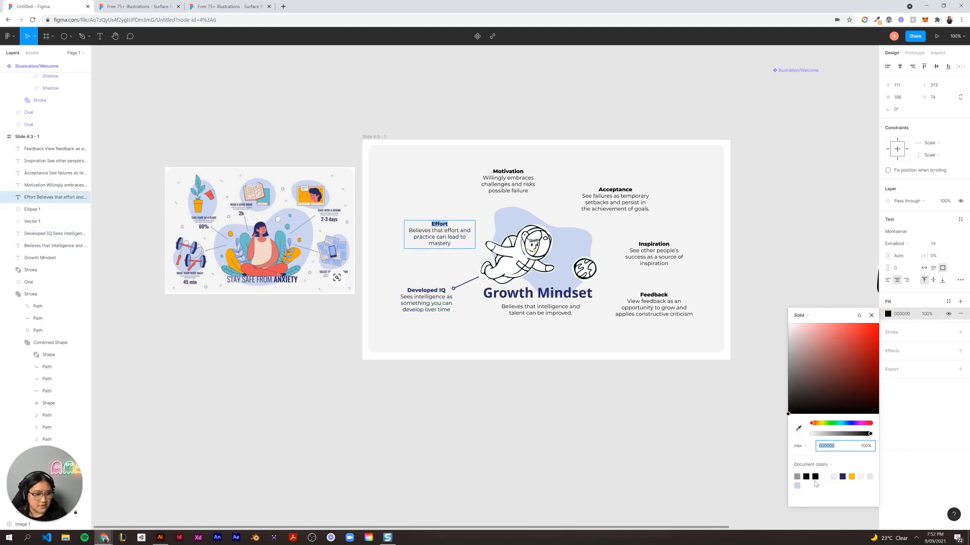
Recolour only the Motivation heading with the dark navy from the document colours.
click(522, 168)
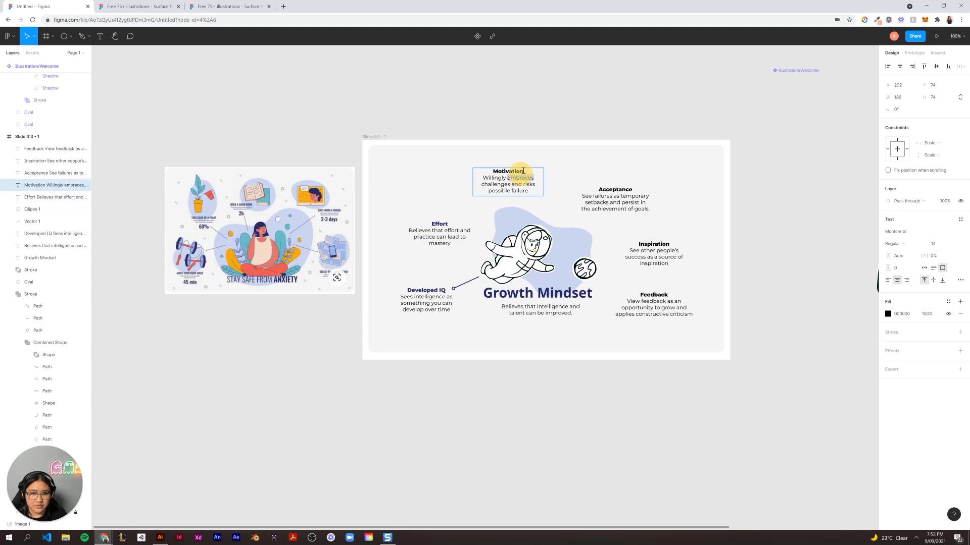
double_click(478, 165)
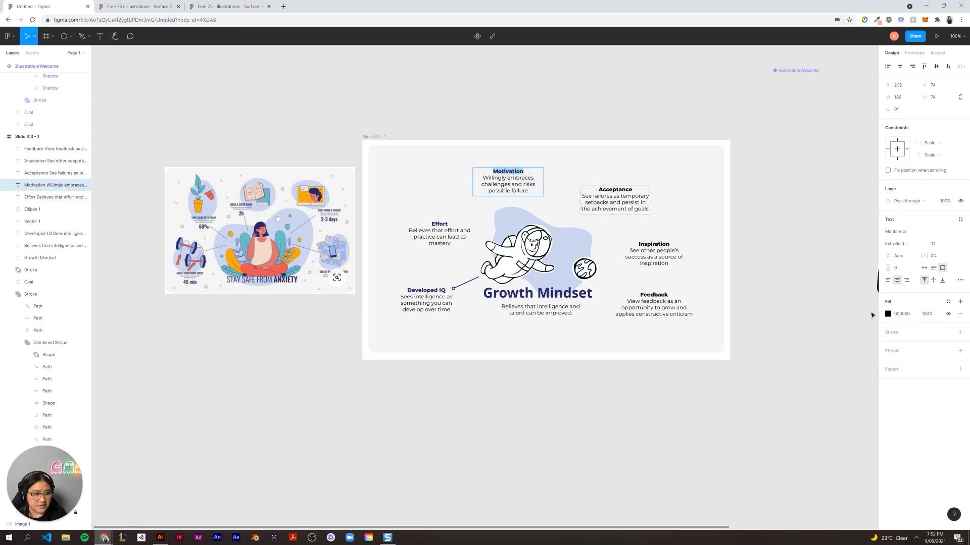
click(888, 314)
click(842, 476)
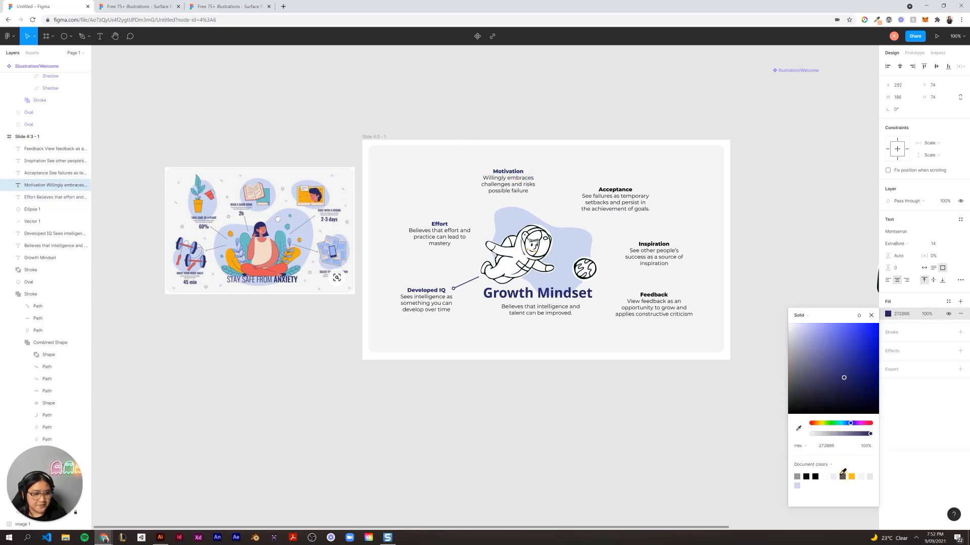
Recolour only the Acceptance heading with the dark navy from the document colours.
click(609, 194)
double_click(614, 190)
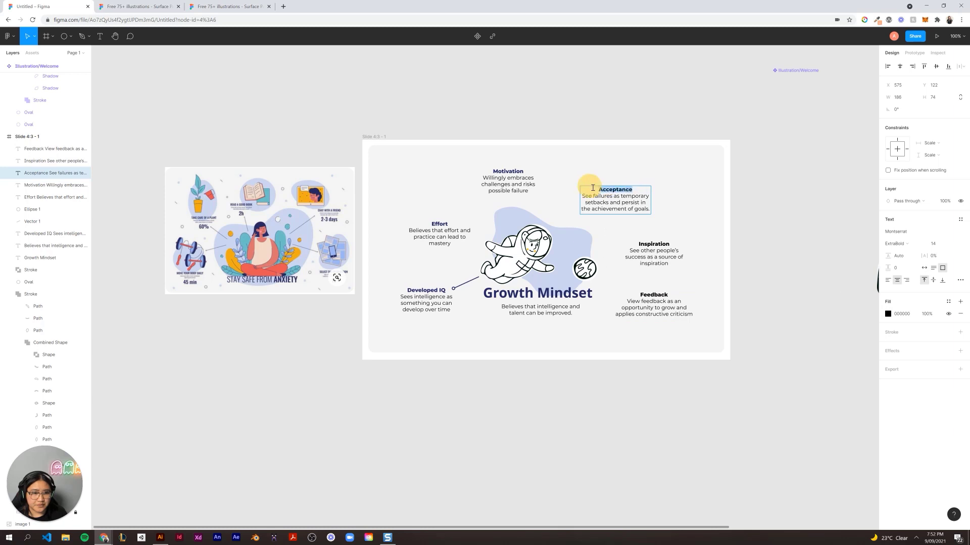
click(887, 314)
click(842, 475)
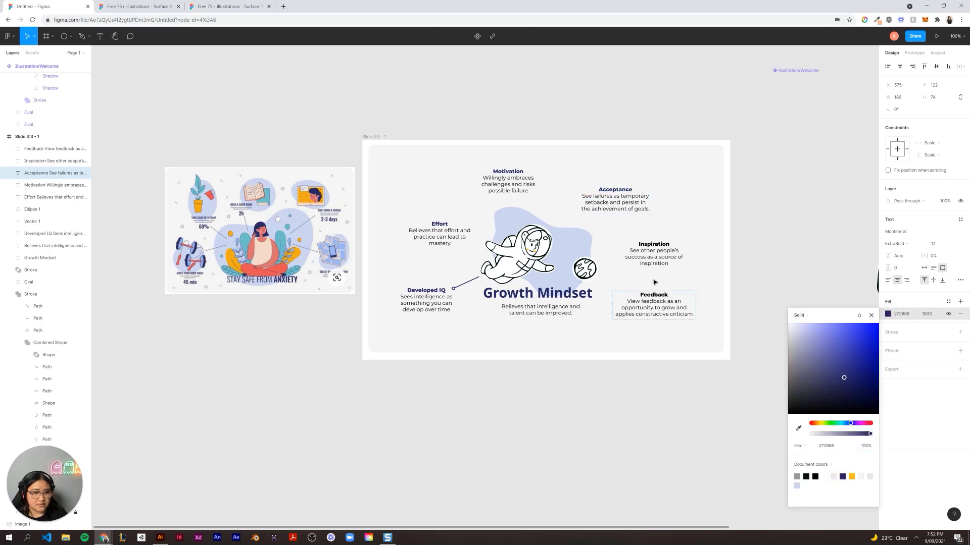
Recolour only the Inspiration heading with the dark navy from the document colours.
click(649, 244)
double_click(656, 244)
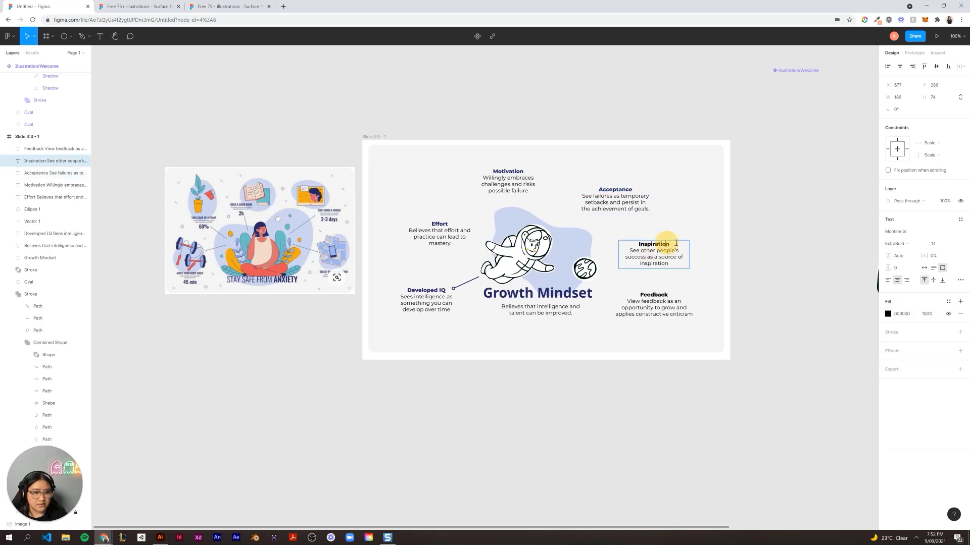
click(888, 314)
click(887, 314)
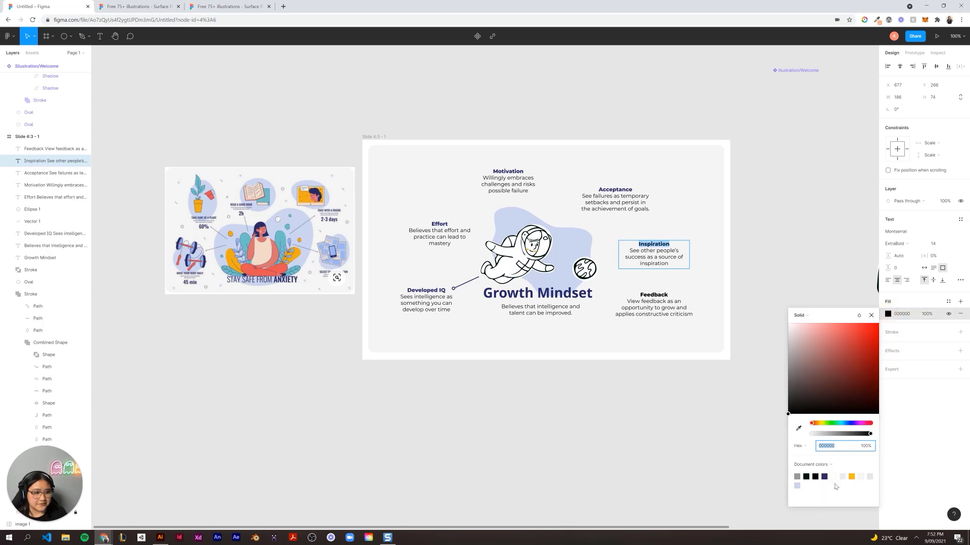
click(824, 477)
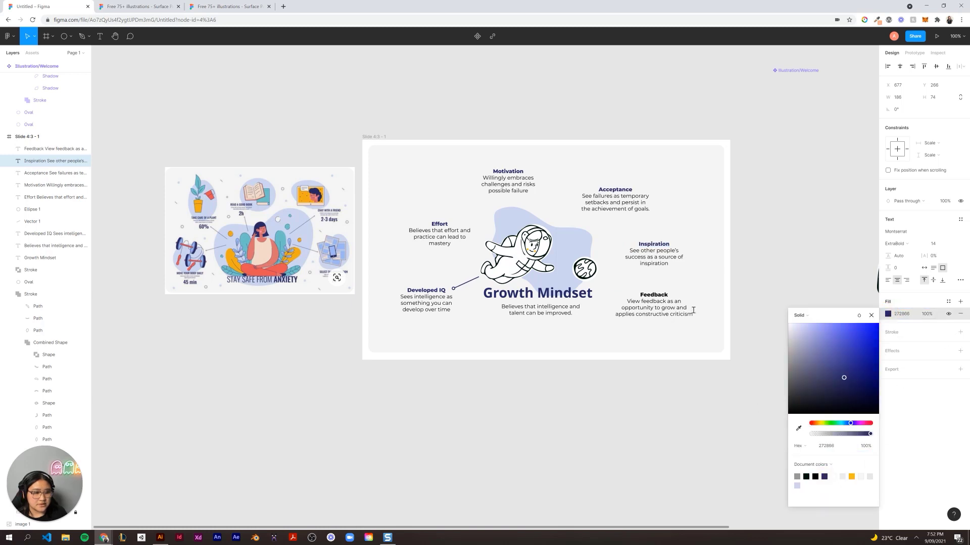
Recolour only the Feedback heading with the dark navy from the document colours and finish editing the text.
click(662, 305)
double_click(627, 295)
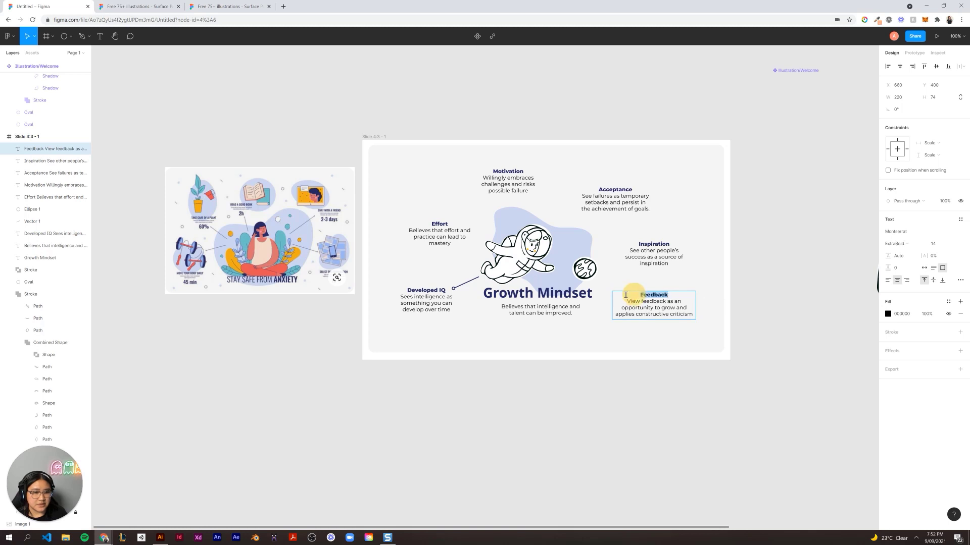
click(887, 314)
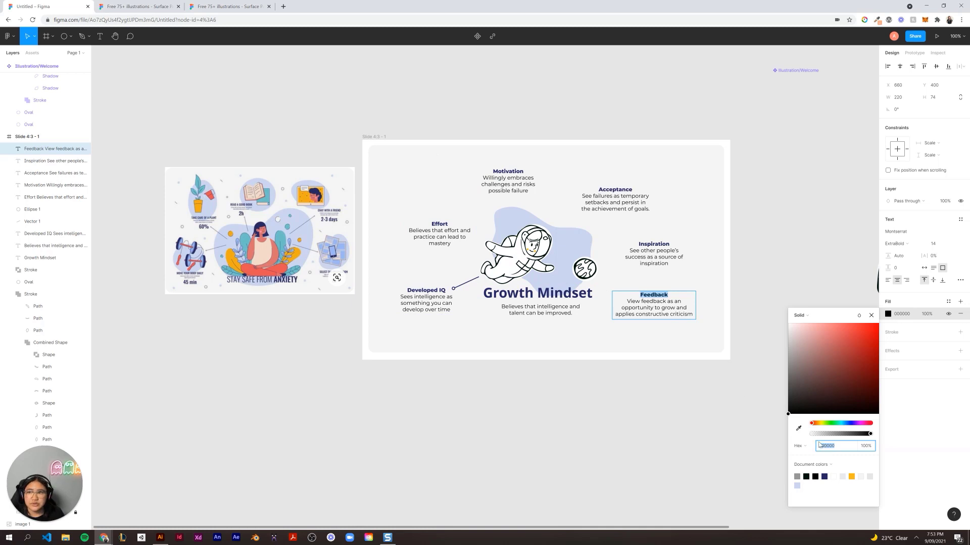
click(825, 476)
key(Escape)
key(Escape)
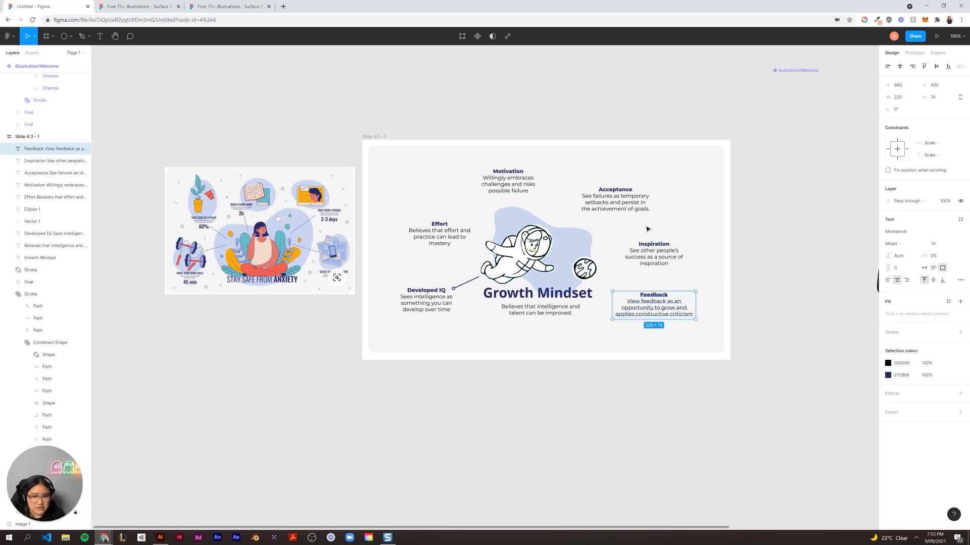
Move the tagline up to Y 431 so it sits closer beneath the Growth Mindset title.
click(782, 284)
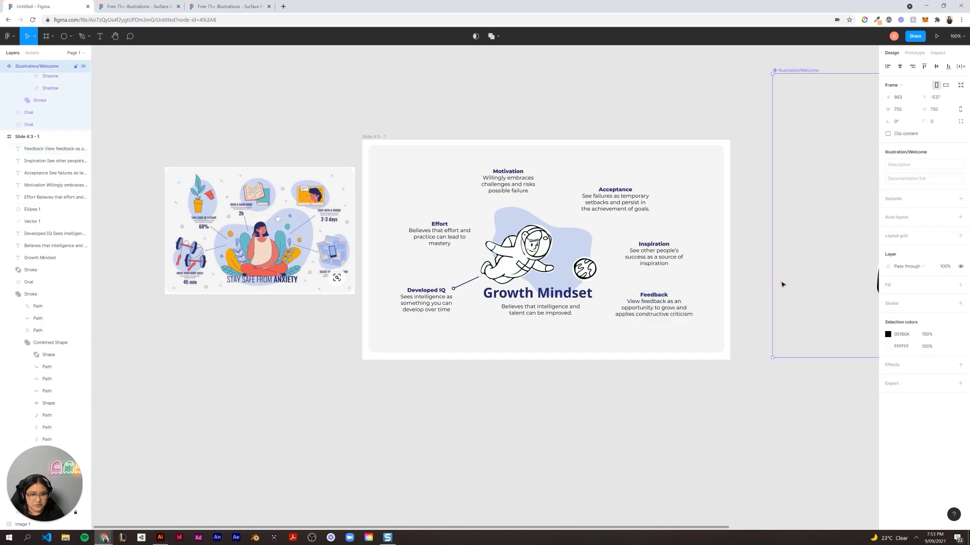
click(753, 412)
click(529, 315)
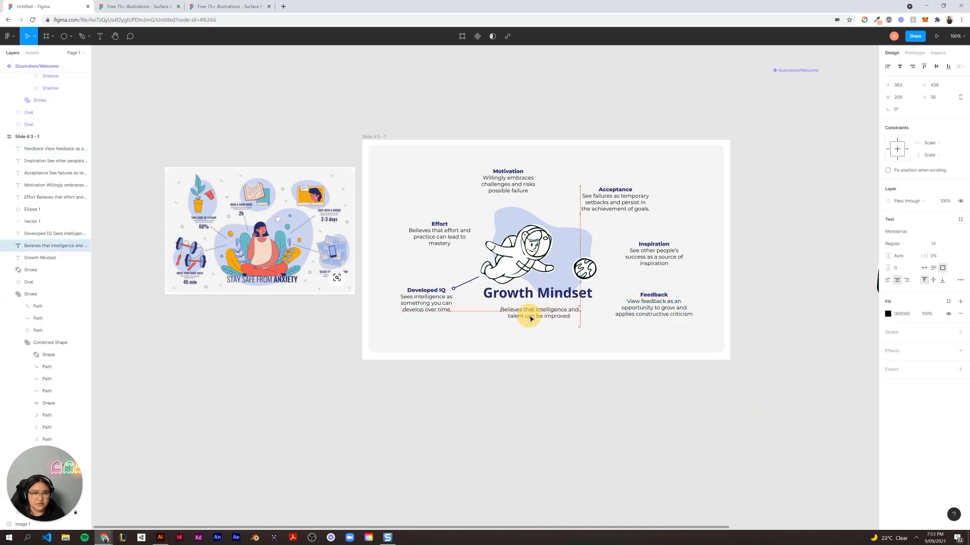
drag(531, 316, 531, 314)
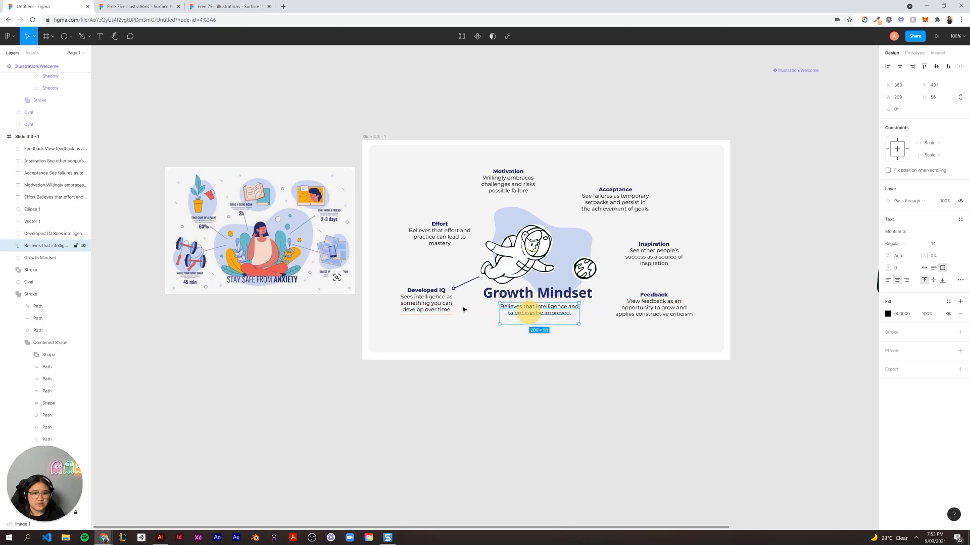
Change the font of the Growth Mindset title to Montserrat.
click(425, 296)
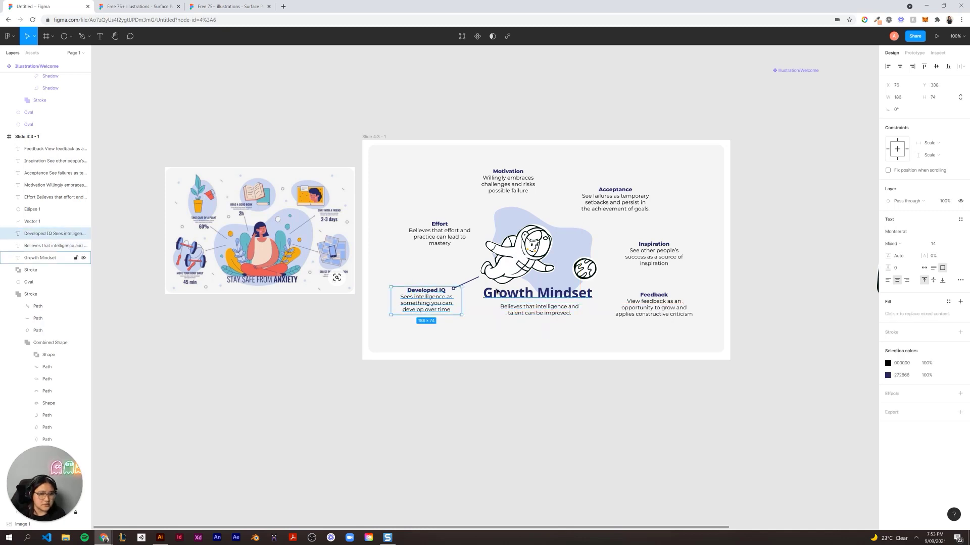
click(499, 292)
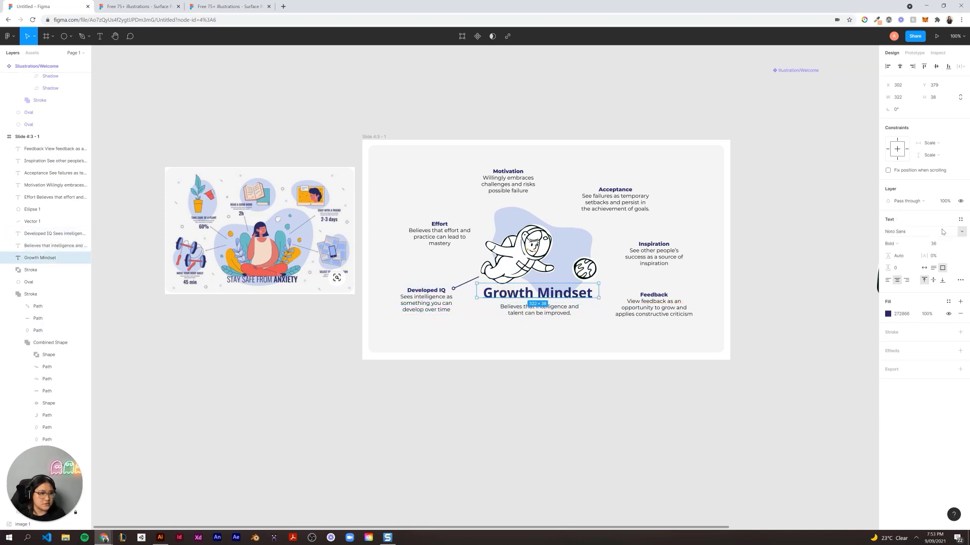
click(959, 233)
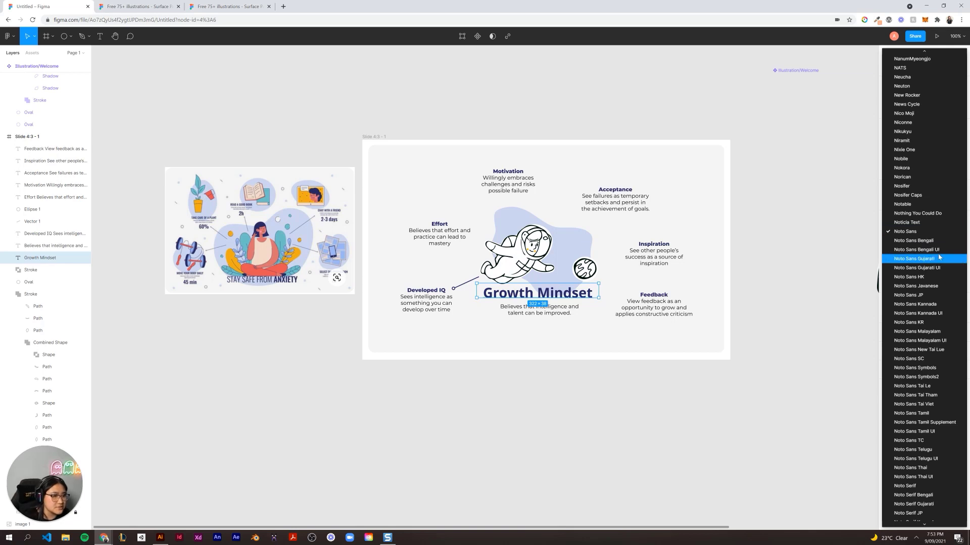
scroll(938, 257, up, 1)
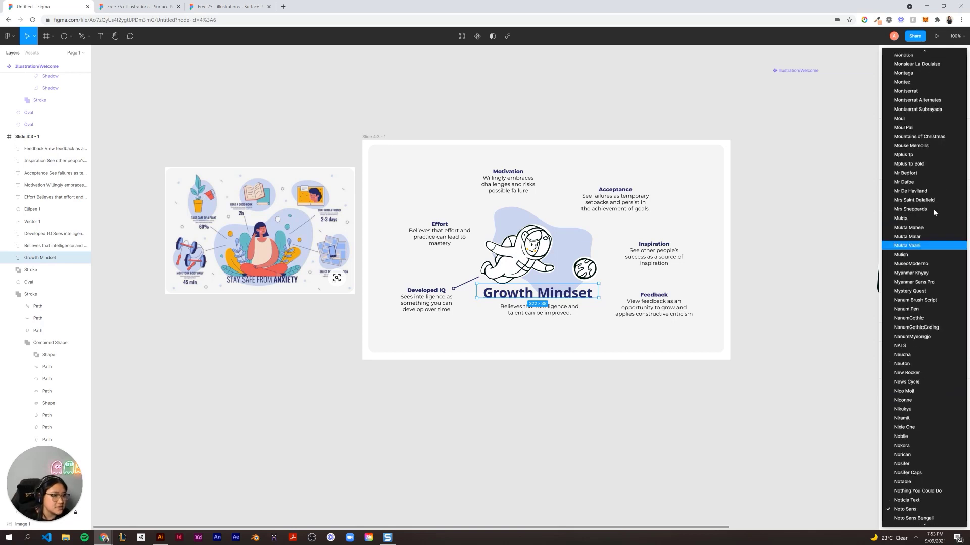
click(909, 91)
click(749, 438)
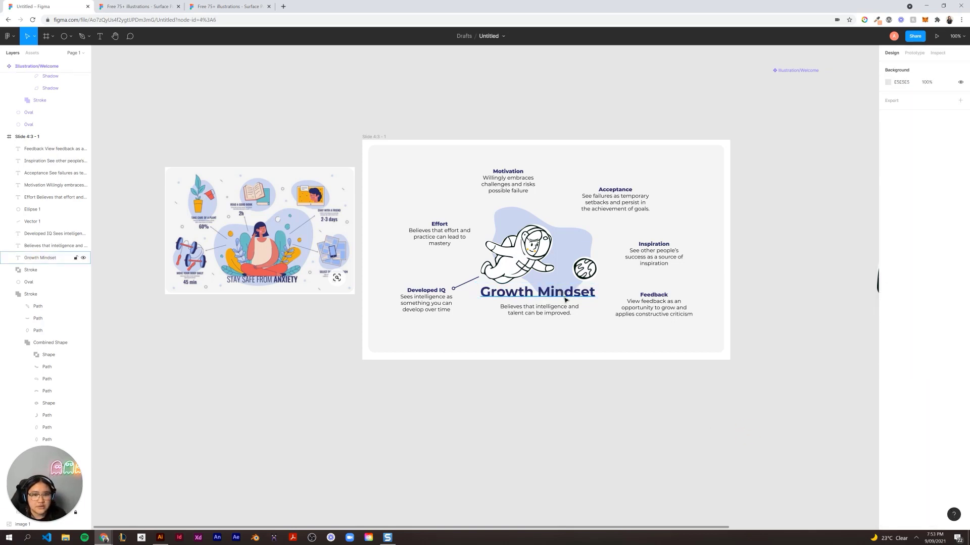
Nudge the Growth Mindset title down so it sits centred directly above the tagline.
drag(561, 295, 564, 299)
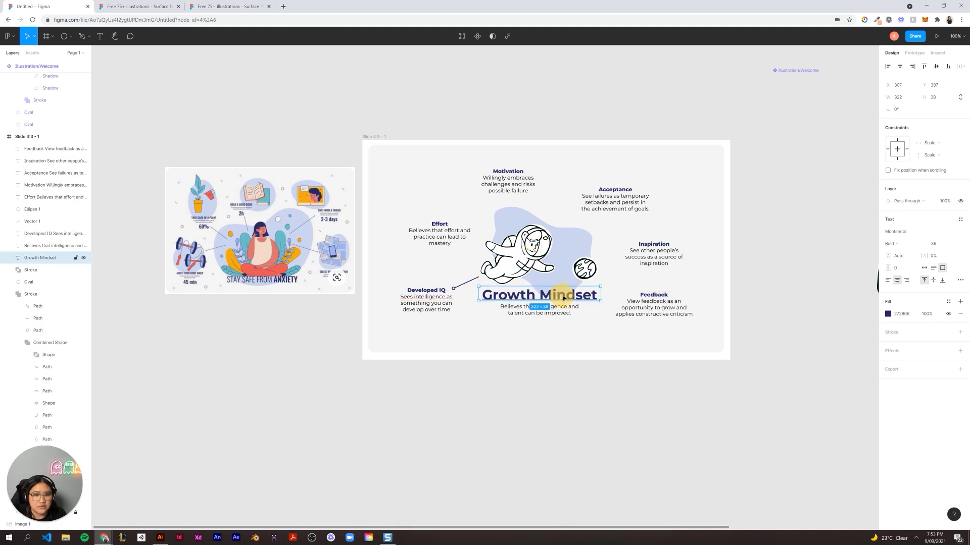
double_click(565, 297)
click(567, 431)
drag(535, 296, 539, 299)
click(532, 429)
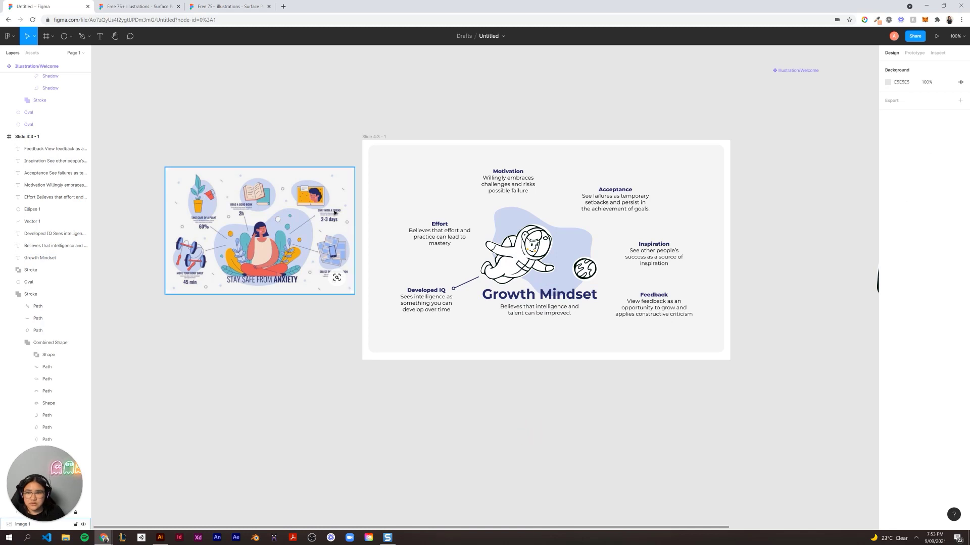
Duplicate the Developed IQ connector with its circle, angle the copy from Effort toward the astronaut, and shift the Effort text to X 105, Y 204.
click(453, 289)
shift+click(466, 283)
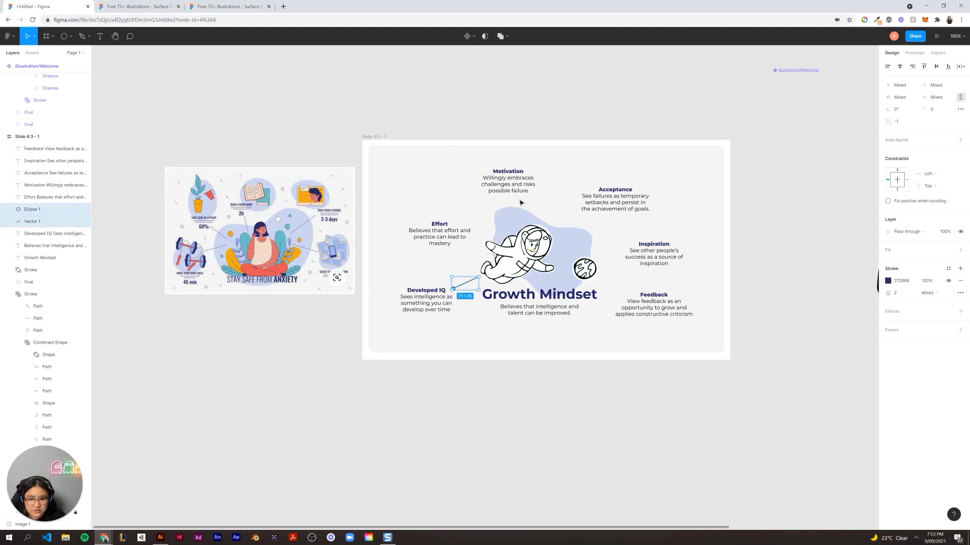
key(ctrl+v)
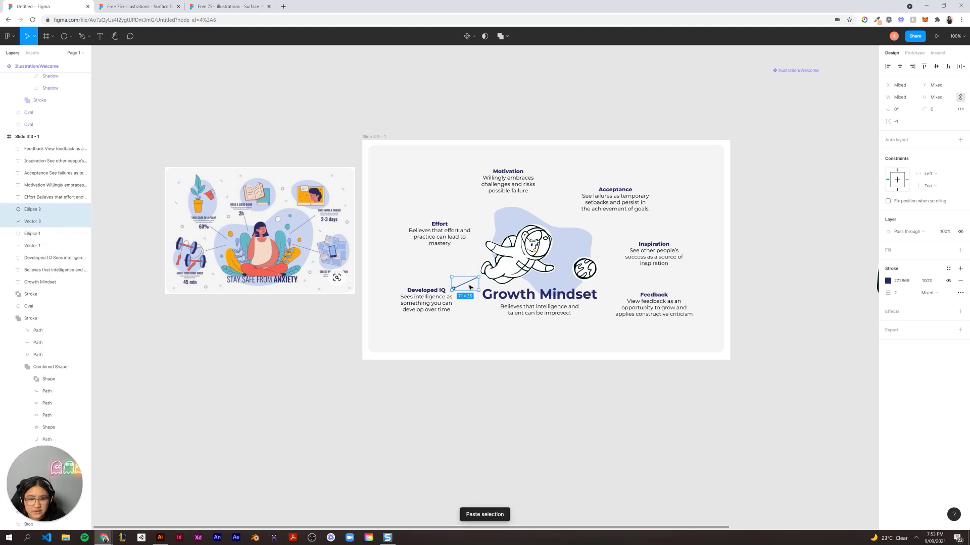
drag(468, 286, 480, 251)
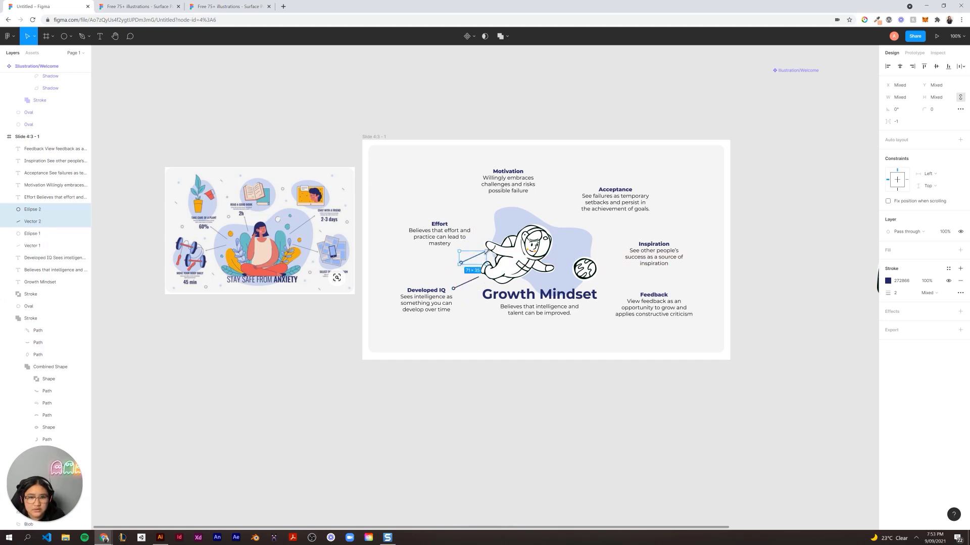
drag(488, 249, 447, 247)
click(443, 234)
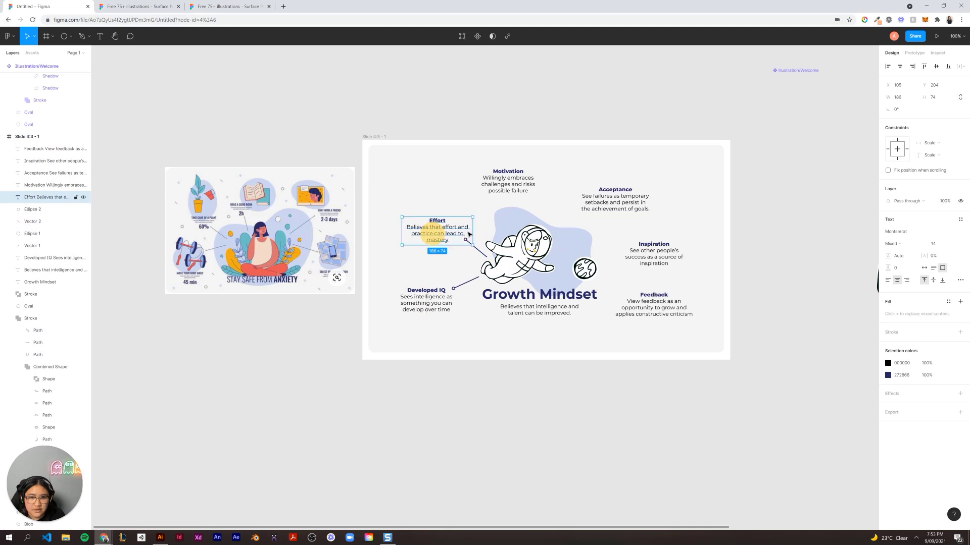
Add connector copies linking Motivation, Acceptance and Inspiration to the illustration, moving the Inspiration text closer to its connector.
key(ctrl+v)
drag(484, 250, 511, 194)
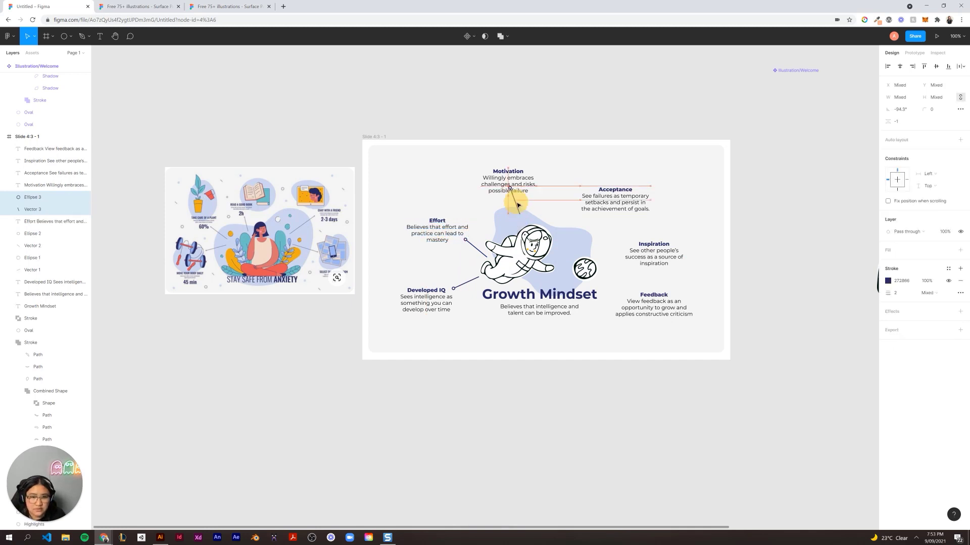
drag(467, 282, 591, 247)
key(ctrl+v)
drag(654, 253, 632, 255)
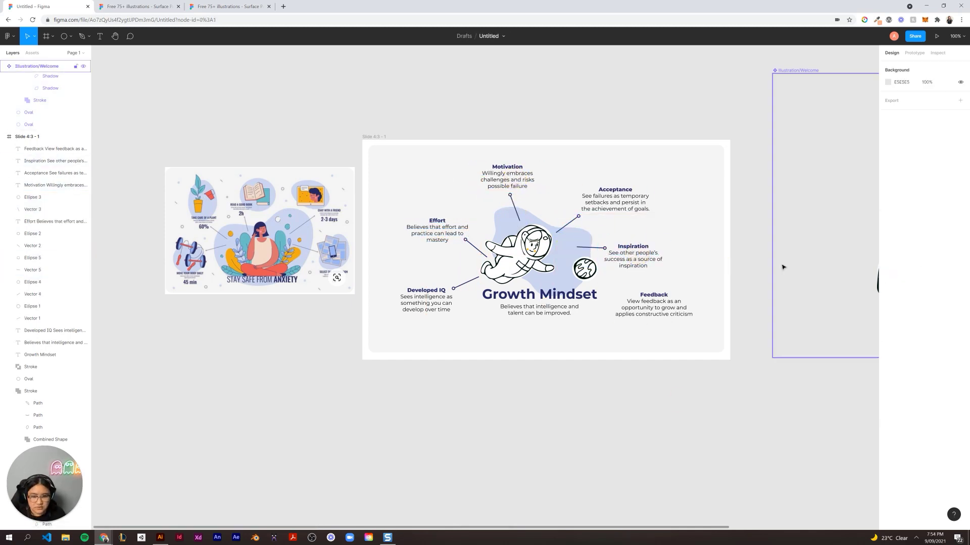
Add another connector copy running from beside the small planet to the Feedback text.
key(ctrl+v)
drag(467, 282, 647, 302)
click(773, 302)
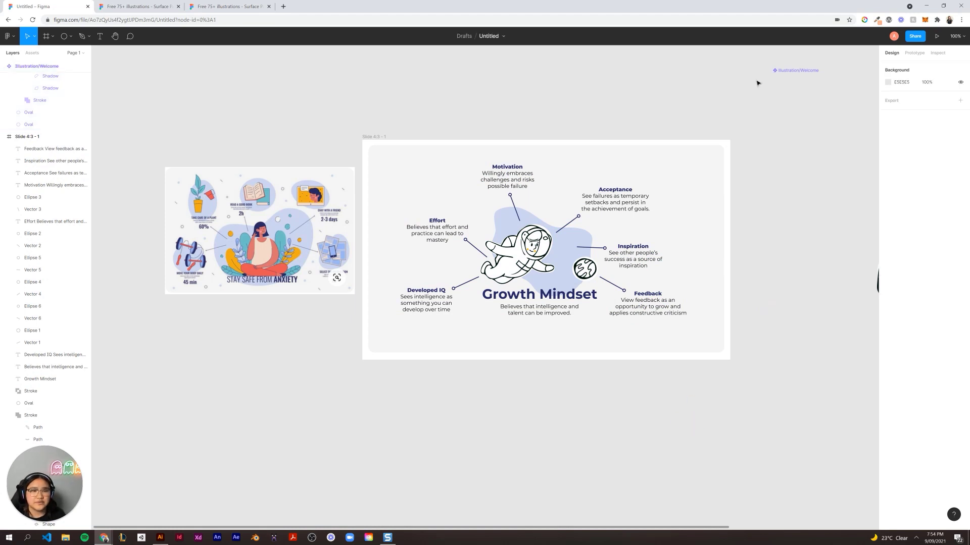
click(799, 88)
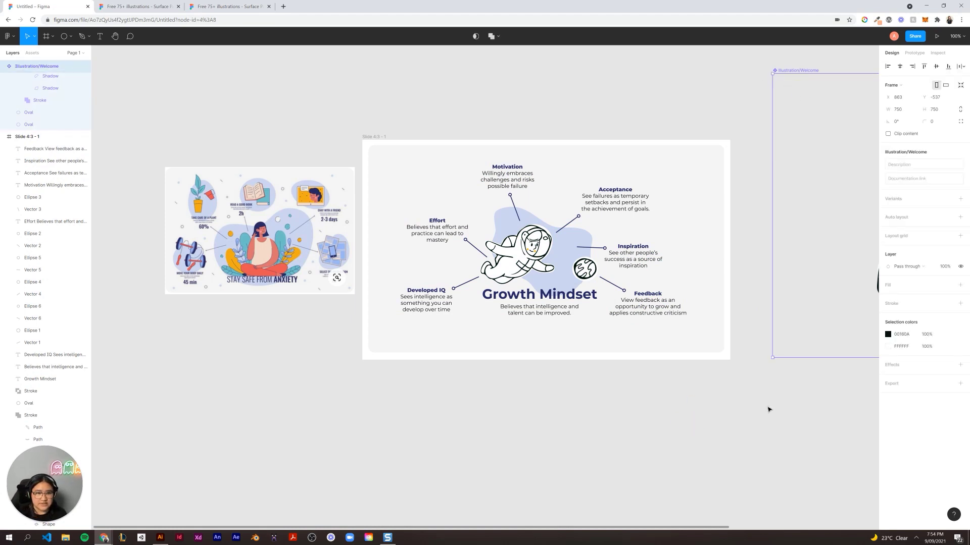
click(750, 418)
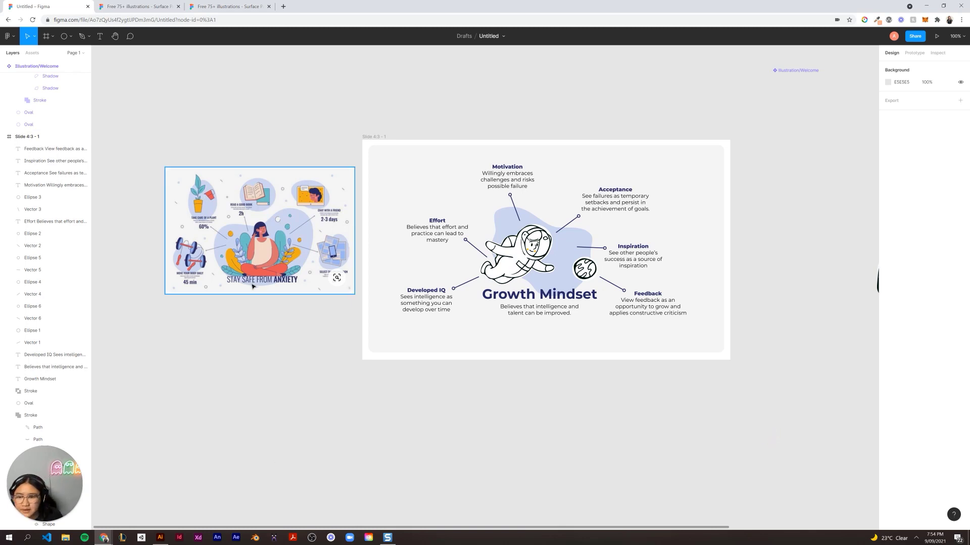
Copy the Illustration/Technology component from the Surface Pack file and paste it into the Untitled infographic file.
click(216, 7)
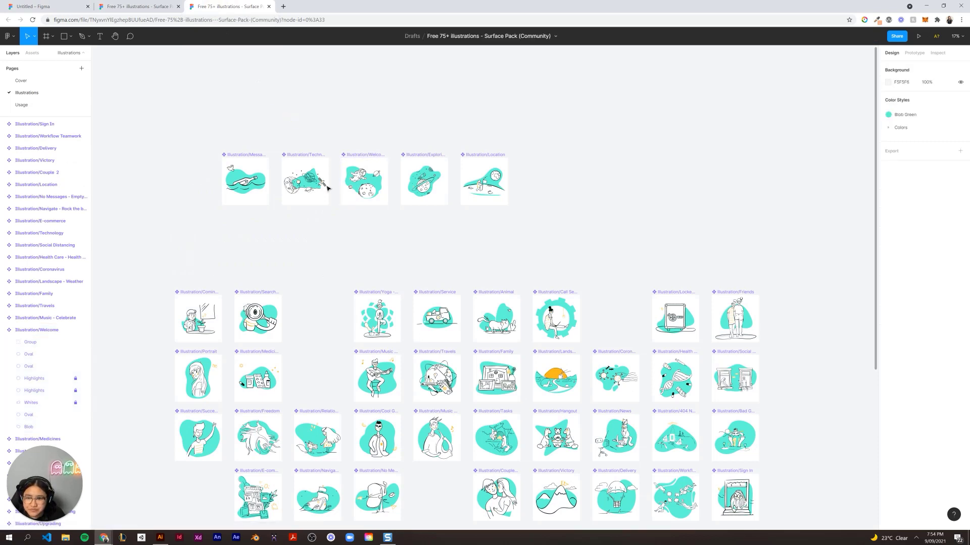
click(318, 196)
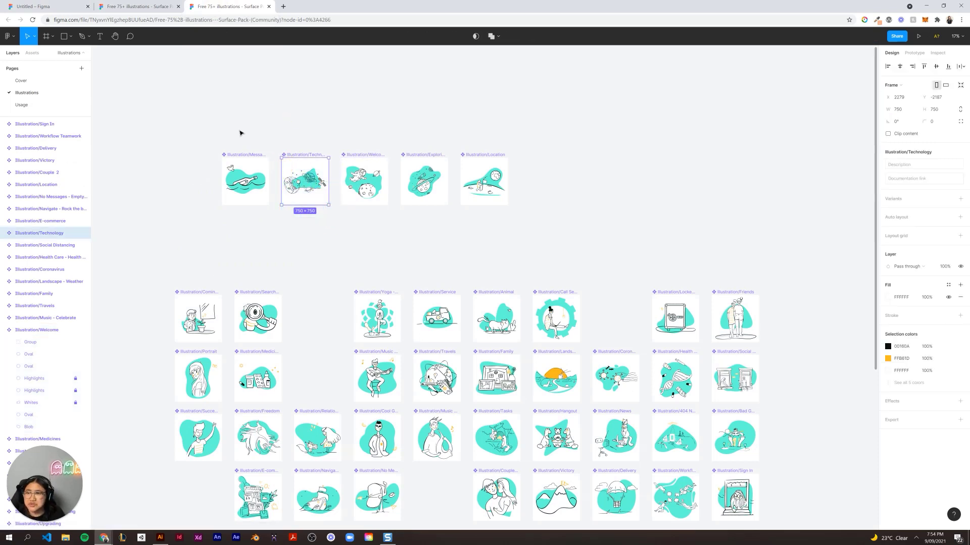
click(55, 7)
key(ctrl+v)
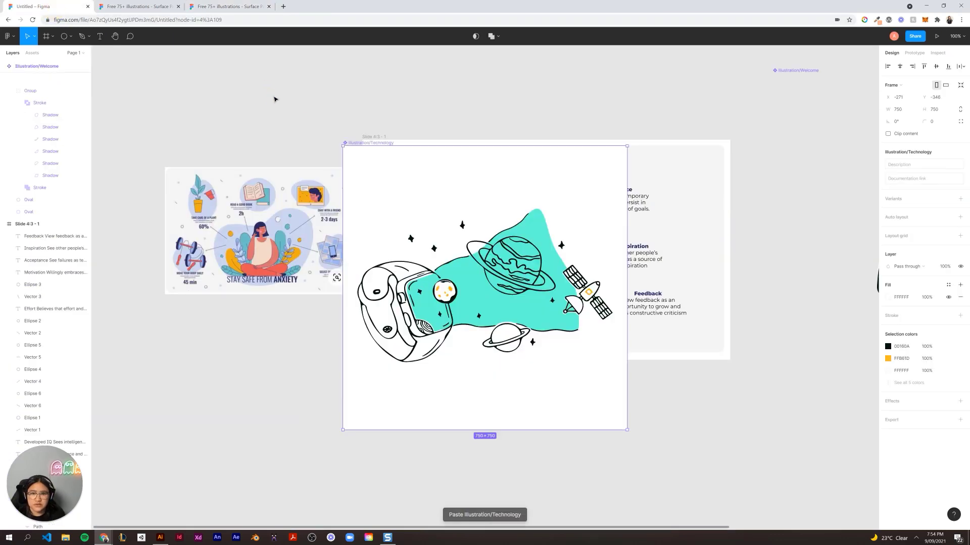
Shrink the Technology illustration to 349 × 349 without its white fill and place it on the empty canvas above the slide.
drag(461, 392, 309, 484)
scroll(505, 324, down, 5)
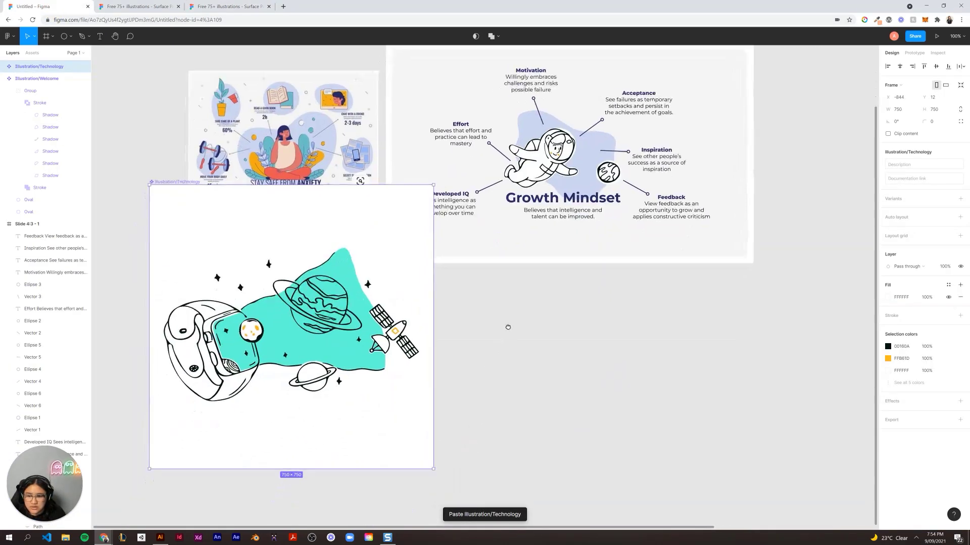
drag(313, 303, 256, 329)
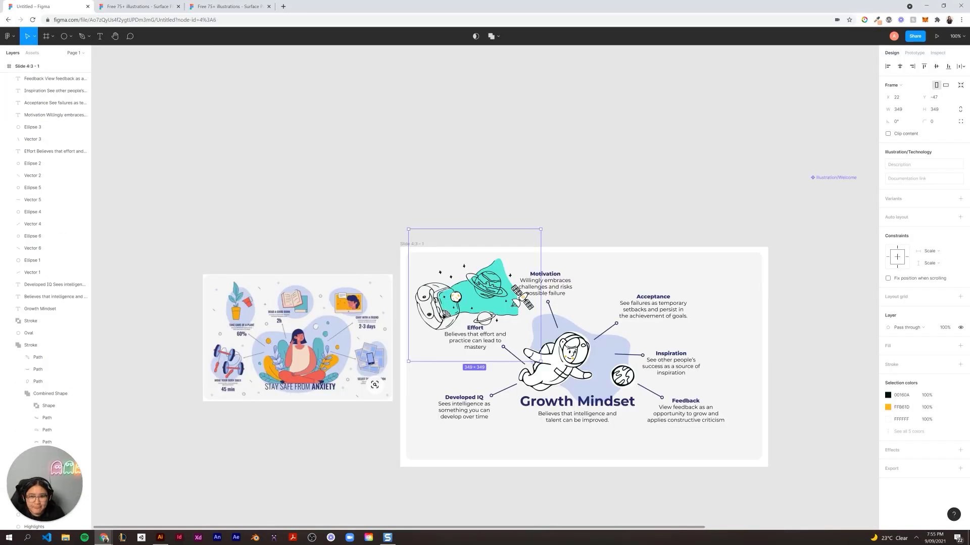
drag(445, 305, 438, 182)
click(580, 174)
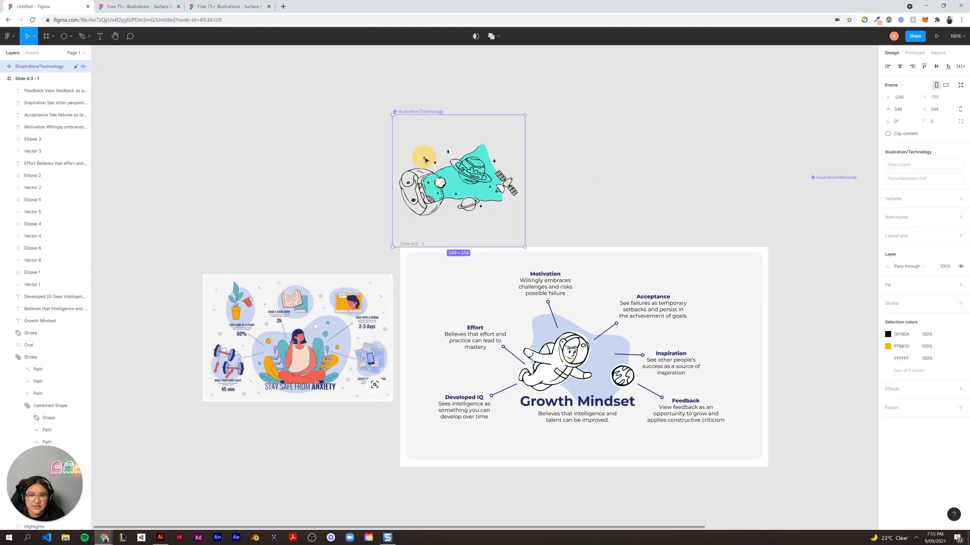
Copy a small black star out of the Technology illustration and scatter five copies around the text on the slide's left half.
click(424, 160)
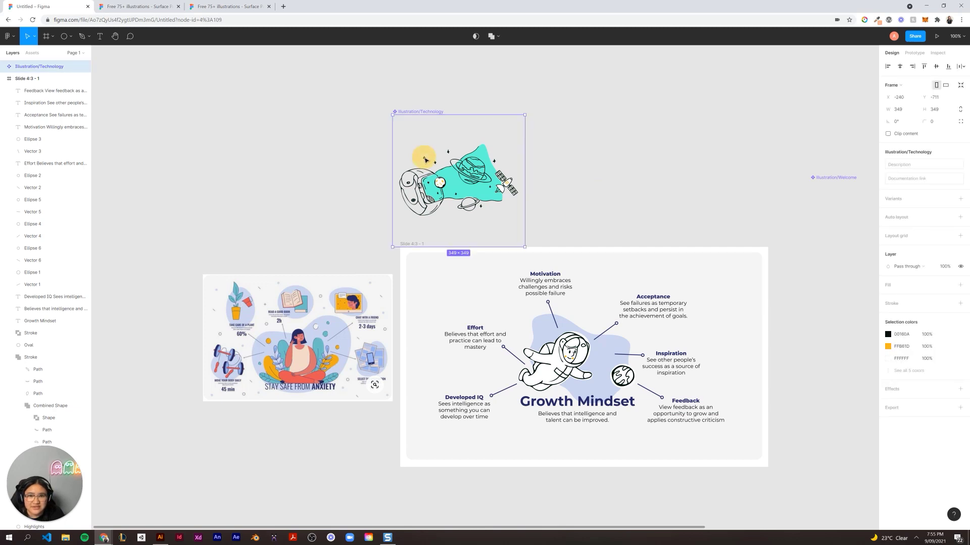
click(5, 66)
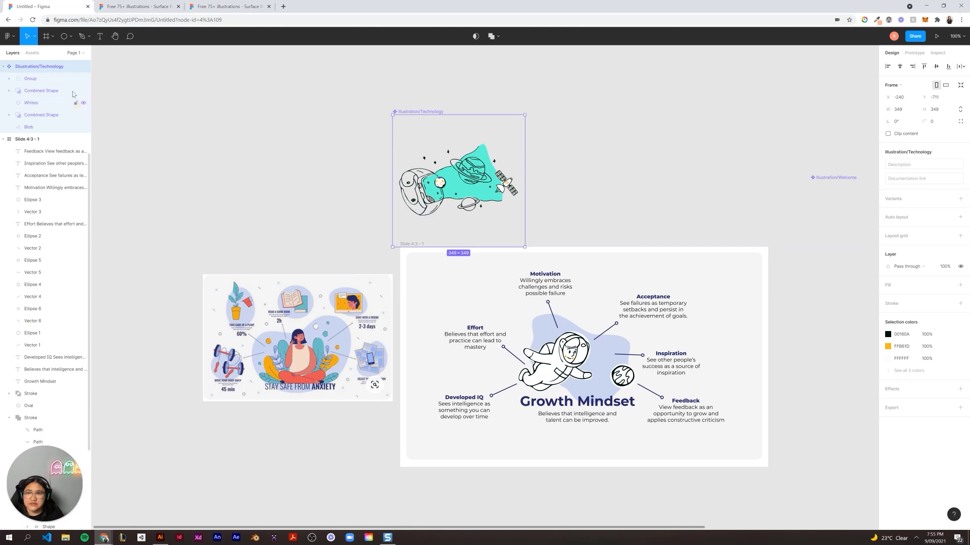
double_click(424, 161)
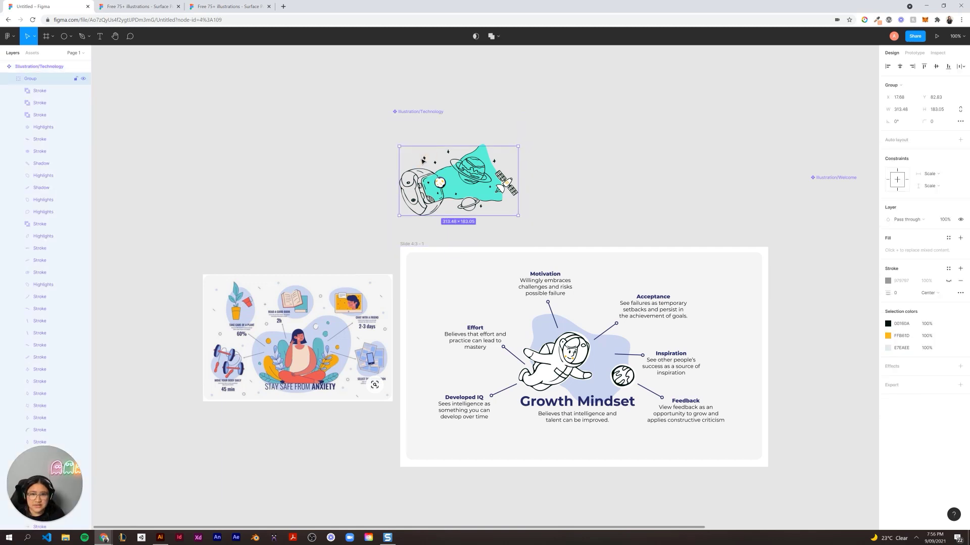
mouse_move(425, 161)
mouse_down()
mouse_move(434, 281)
mouse_move(500, 306)
mouse_move(433, 367)
mouse_move(526, 435)
mouse_move(442, 445)
mouse_move(448, 450)
mouse_up()
click(530, 218)
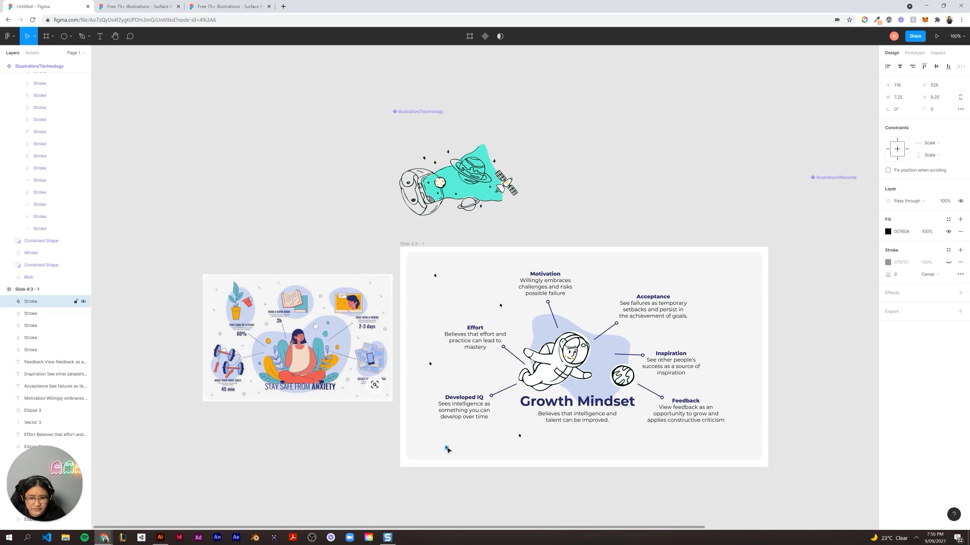
Adjust the stars below the text and spread more copies along the slide's lower edge and right half.
drag(449, 450, 450, 442)
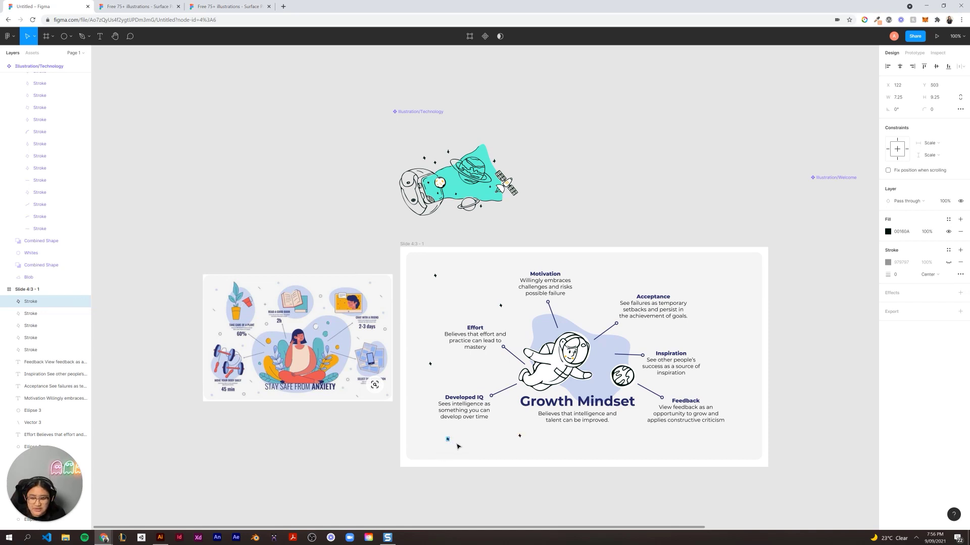
drag(449, 440, 600, 451)
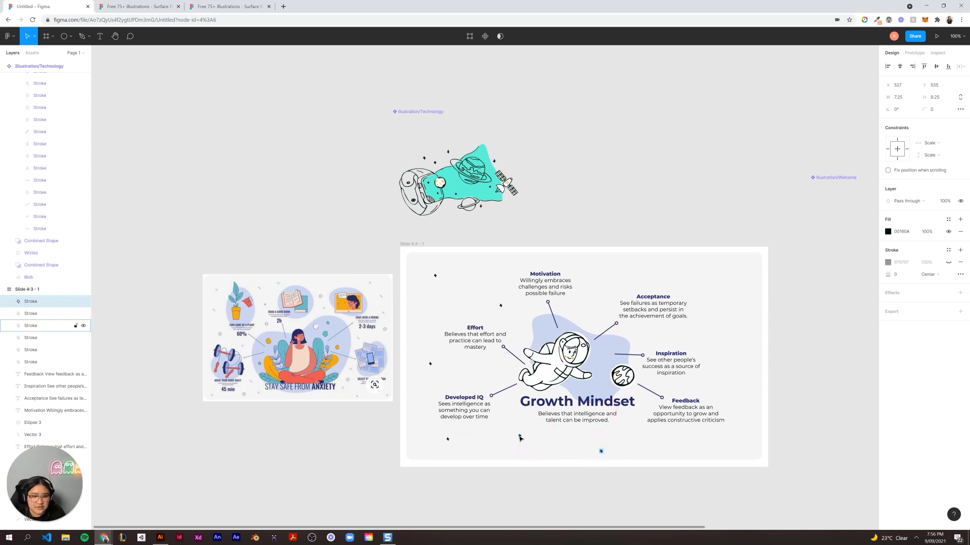
drag(519, 435, 524, 432)
mouse_move(602, 453)
mouse_down()
mouse_move(583, 450)
mouse_move(603, 268)
mouse_move(750, 270)
mouse_move(704, 320)
mouse_move(750, 365)
mouse_move(731, 401)
mouse_move(742, 425)
mouse_up()
click(606, 194)
mouse_move(742, 425)
mouse_down()
mouse_move(751, 450)
mouse_move(679, 437)
mouse_up()
click(817, 424)
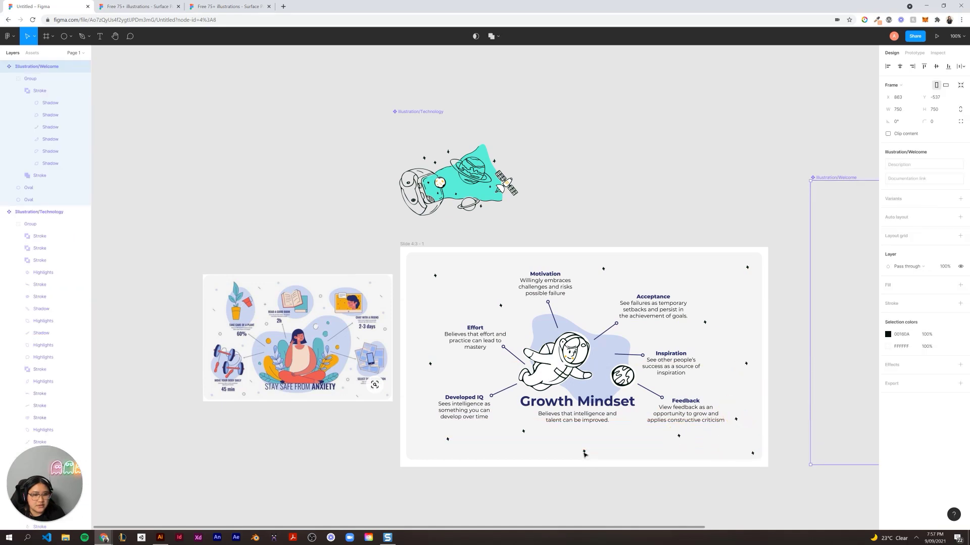
Try to reshape the star below the tagline with the Bend tool in vector editing, and undo the distortion.
click(524, 432)
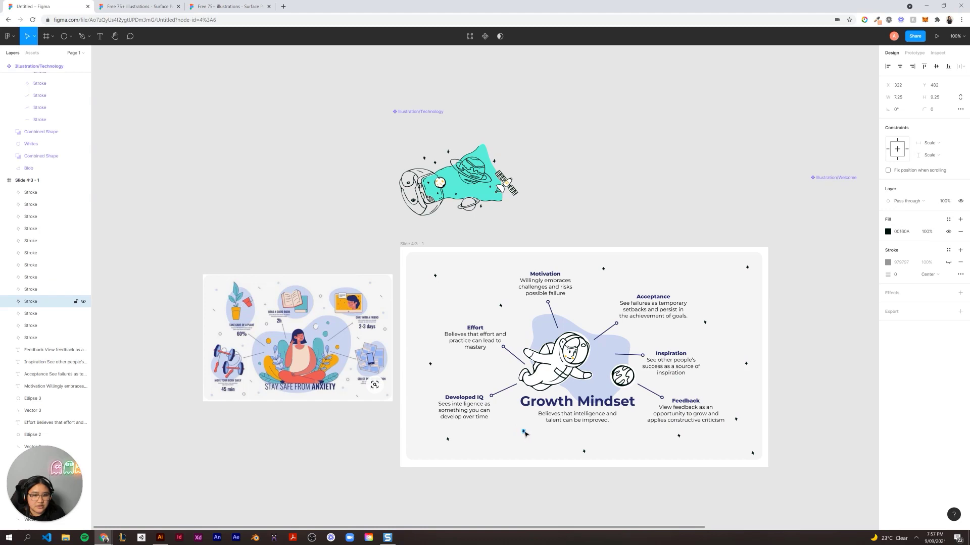
key(Return)
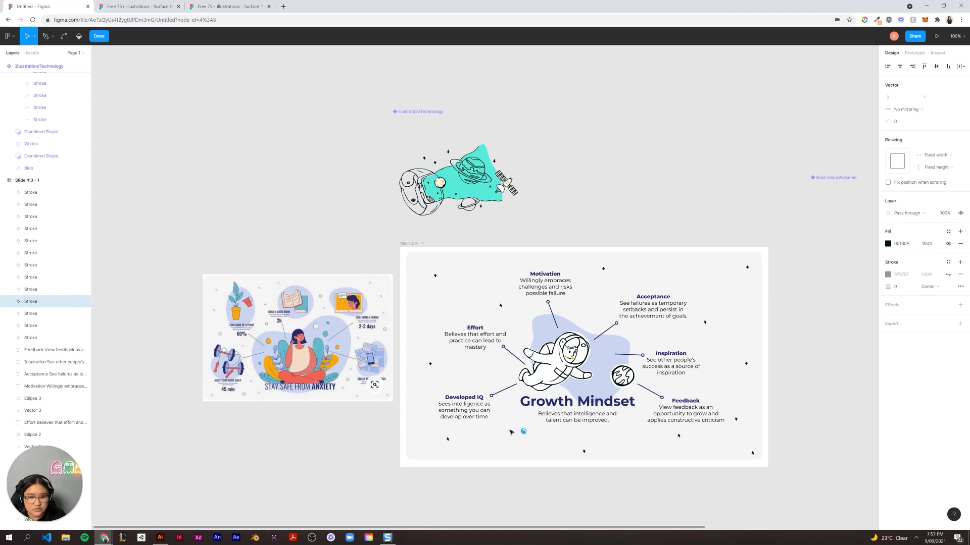
key(ctrl+plus)
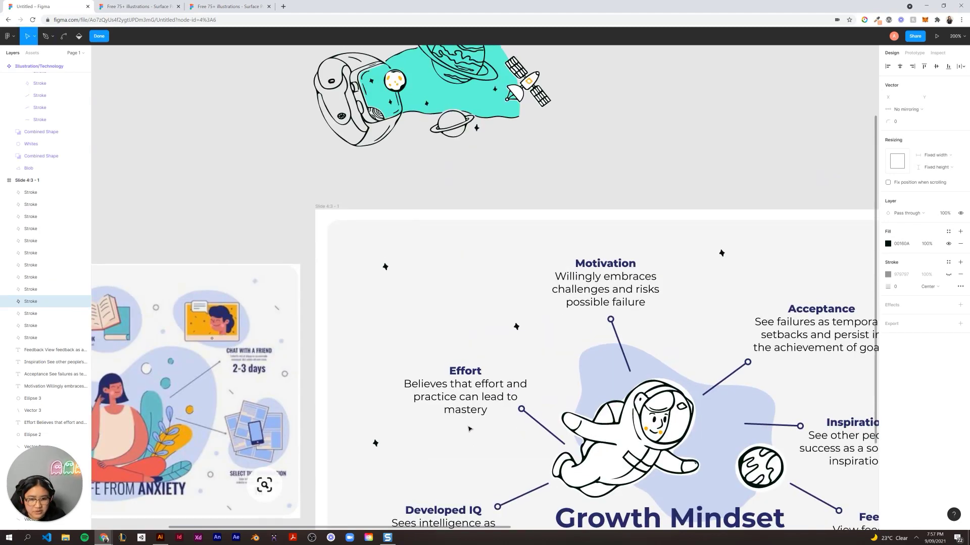
scroll(467, 426, down, 2)
scroll(467, 426, down, 10)
scroll(500, 424, up, 8)
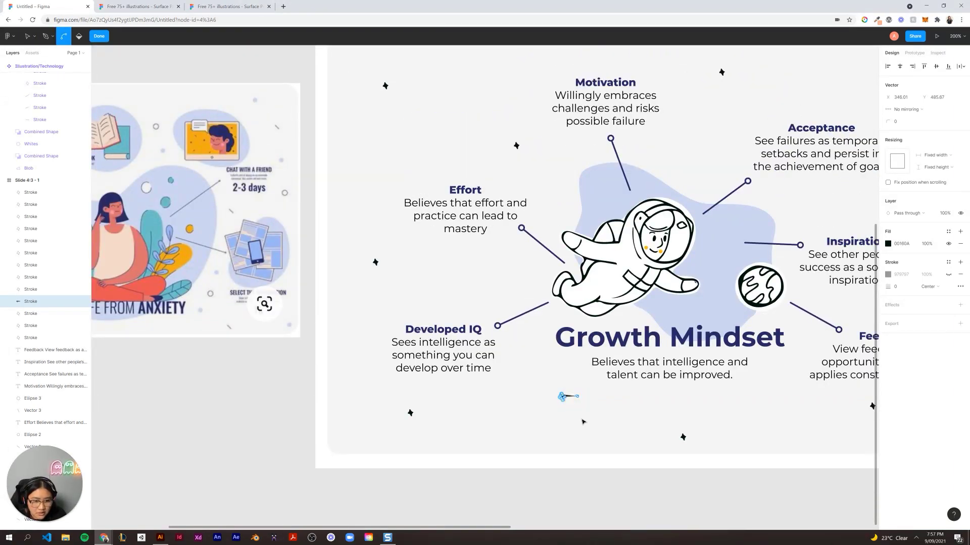
key(ctrl+z)
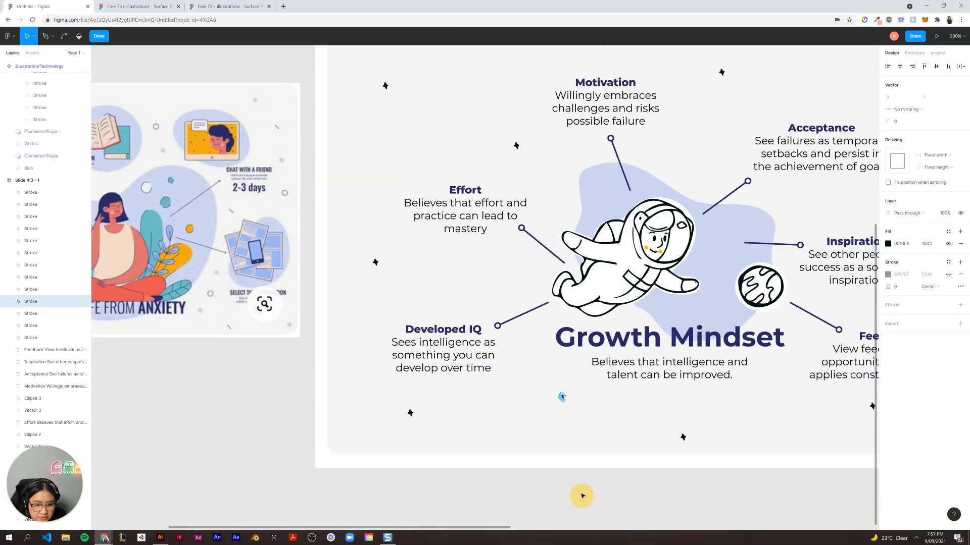
click(590, 477)
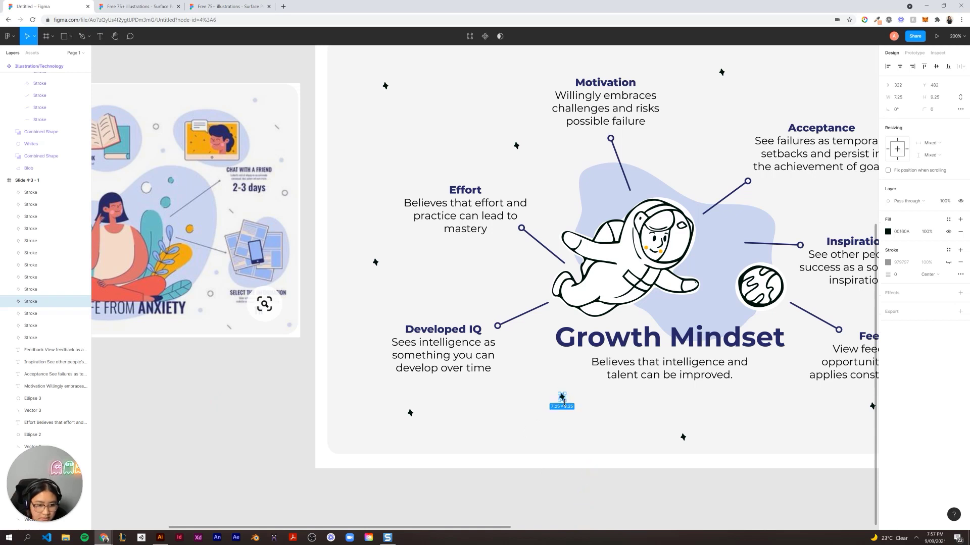
Enlarge the star below the tagline and the far-left star, placing the latter at 18 × 23 between Effort and Developed IQ, and nudge the lower-left star.
mouse_move(564, 399)
mouse_down()
mouse_move(581, 415)
mouse_move(585, 394)
mouse_move(570, 402)
mouse_up()
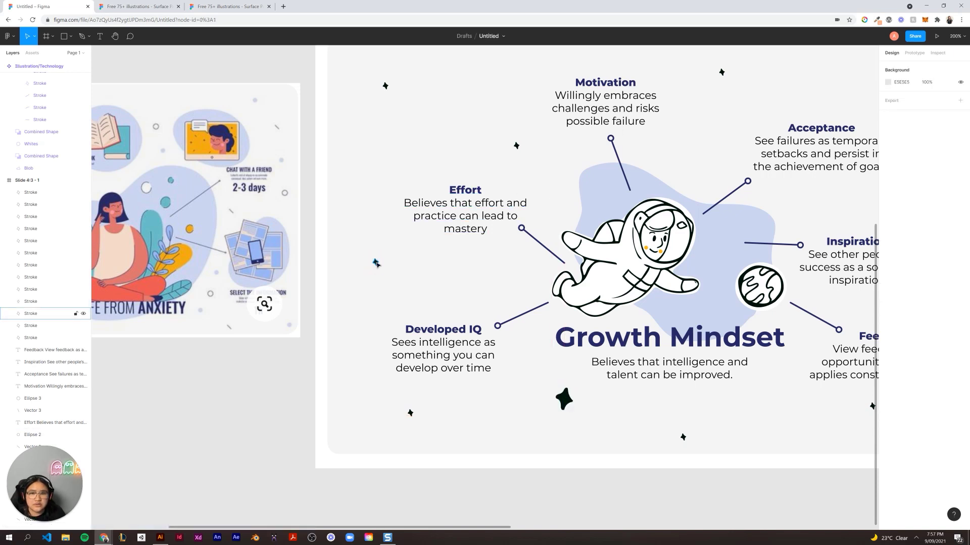
mouse_move(375, 265)
mouse_down()
mouse_move(397, 254)
mouse_move(413, 274)
mouse_move(374, 263)
mouse_move(465, 271)
mouse_up()
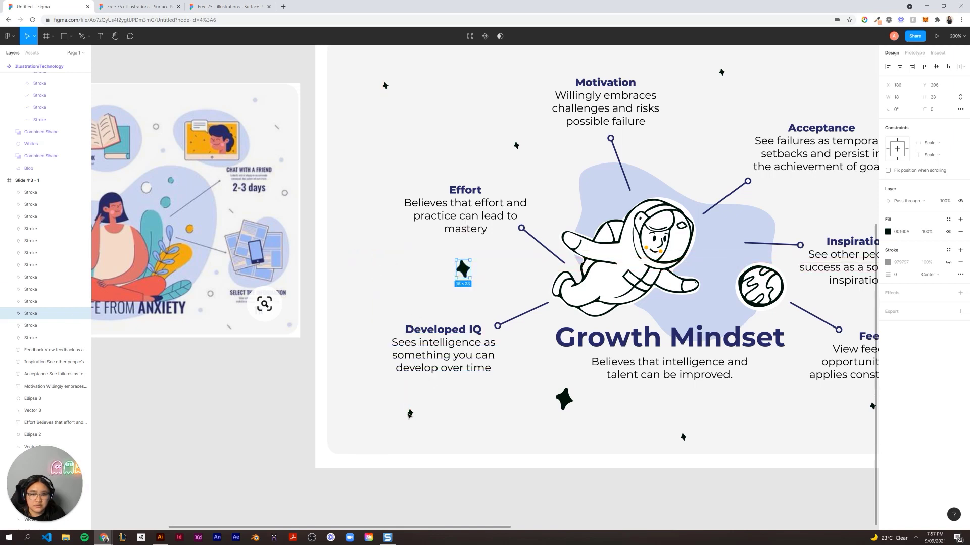
drag(410, 413, 401, 413)
Take the small ringed planet out of the Technology illustration and place it on the slide just above the Developed IQ heading.
scroll(469, 327, up, 6)
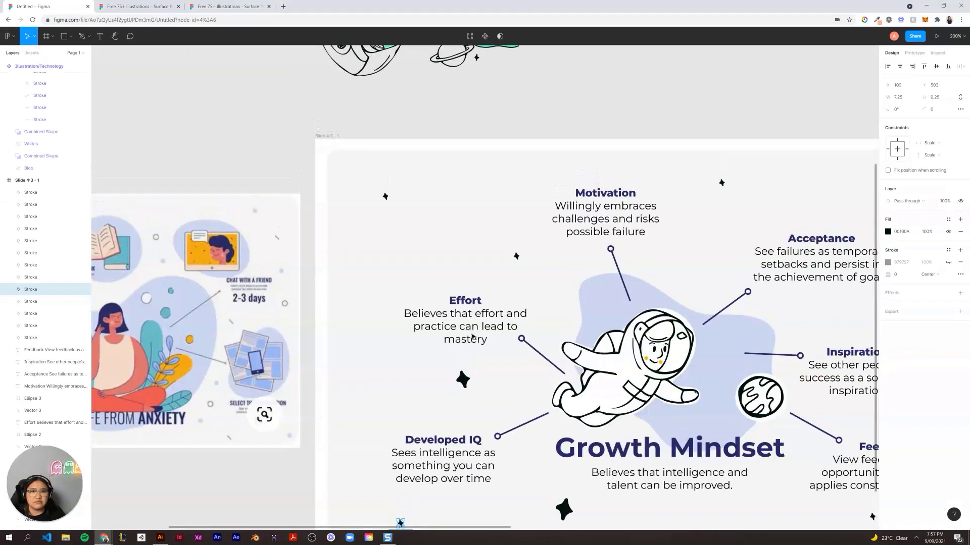
scroll(472, 336, down, 2)
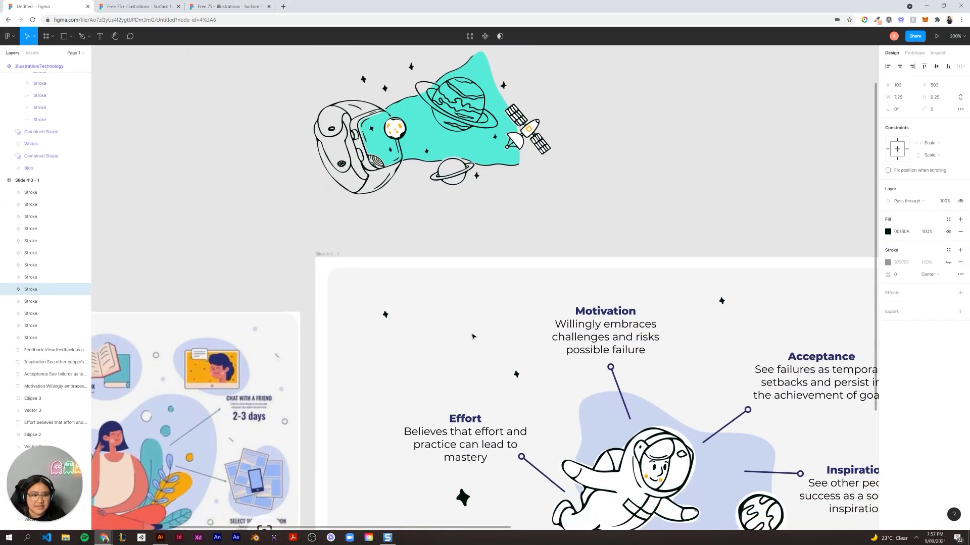
click(459, 168)
double_click(460, 168)
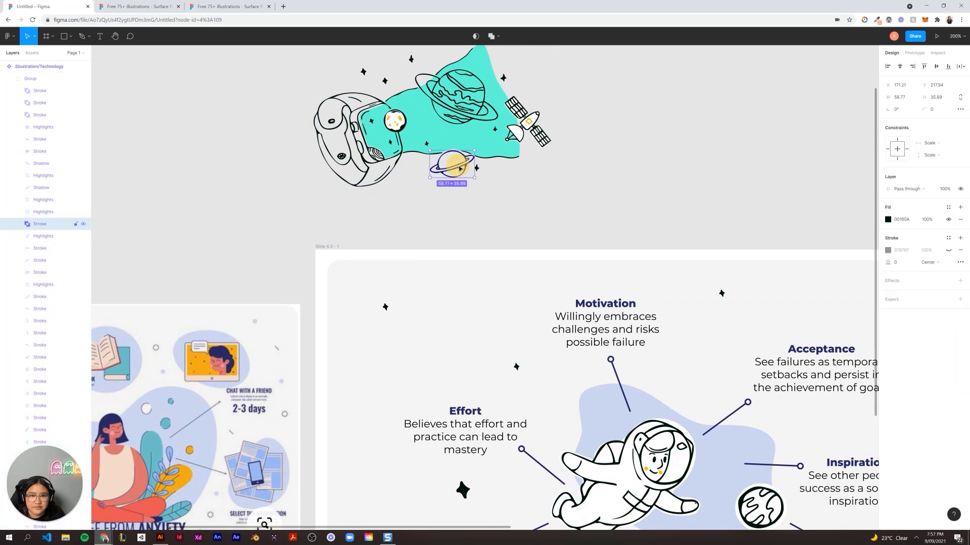
drag(464, 167, 463, 343)
click(369, 293)
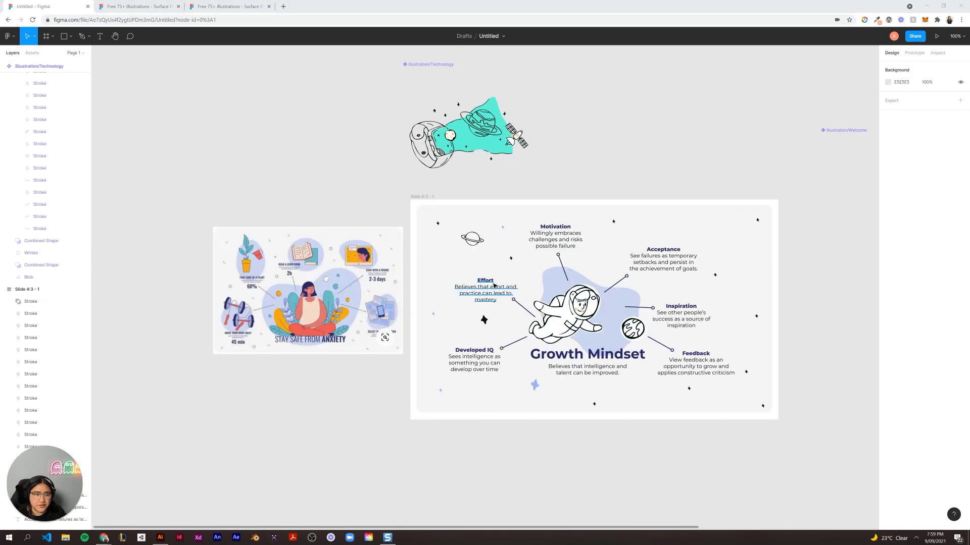
drag(481, 244, 481, 341)
click(444, 462)
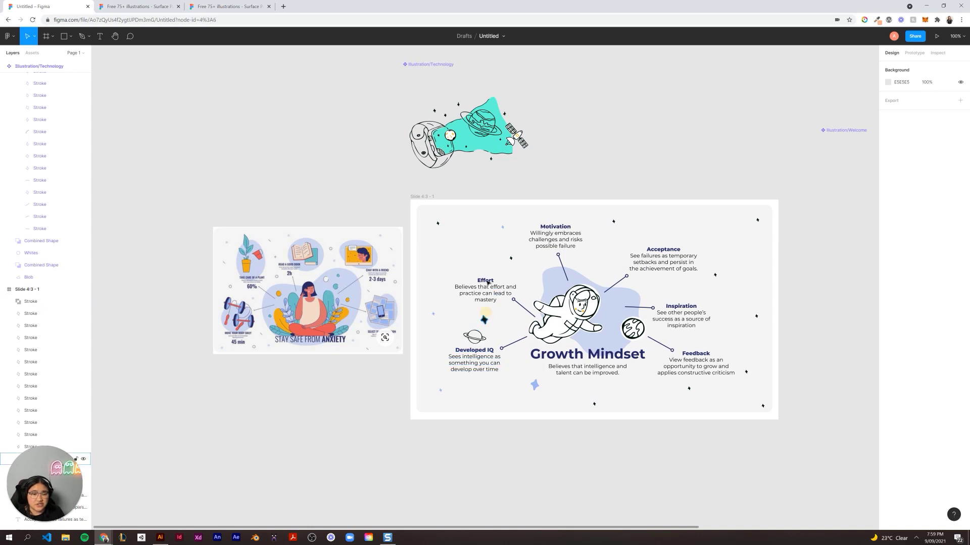
Move the large black star and the large blue star side by side above the Effort heading.
drag(483, 319, 487, 268)
click(388, 409)
drag(535, 385, 491, 270)
click(266, 505)
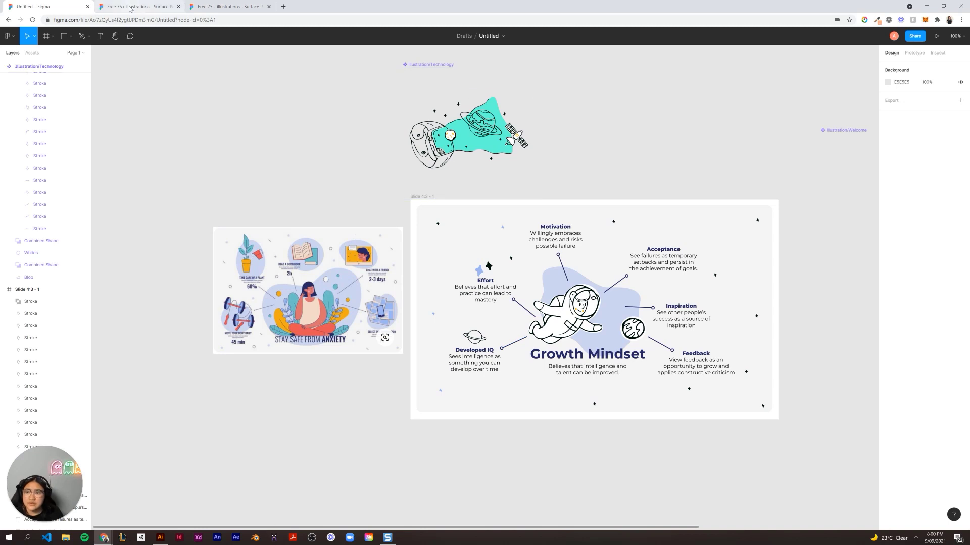
Copy the blob from the Service illustration in the Surface Pack file into the infographic, shrink it to 69 × 50 and place it above Developed IQ.
click(228, 7)
click(575, 139)
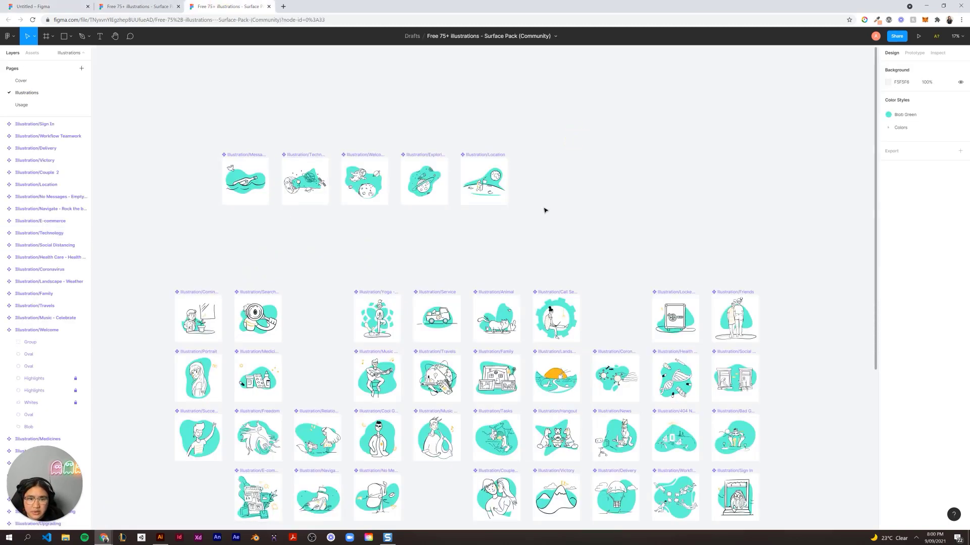
click(440, 177)
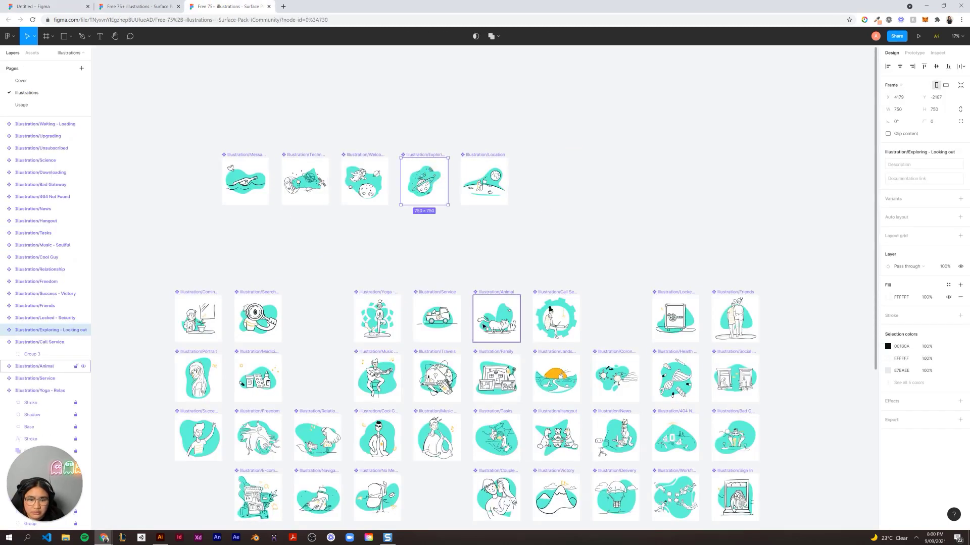
click(441, 330)
double_click(441, 330)
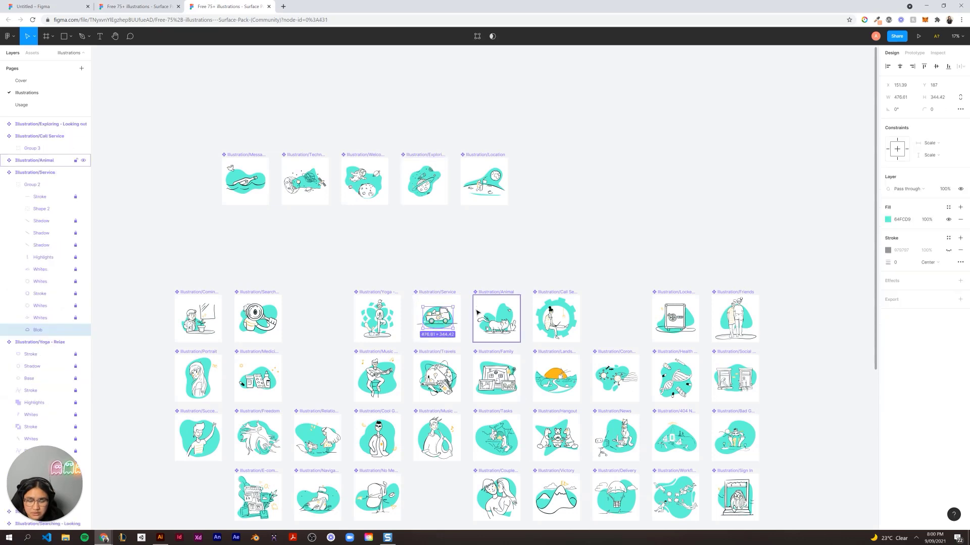
click(76, 6)
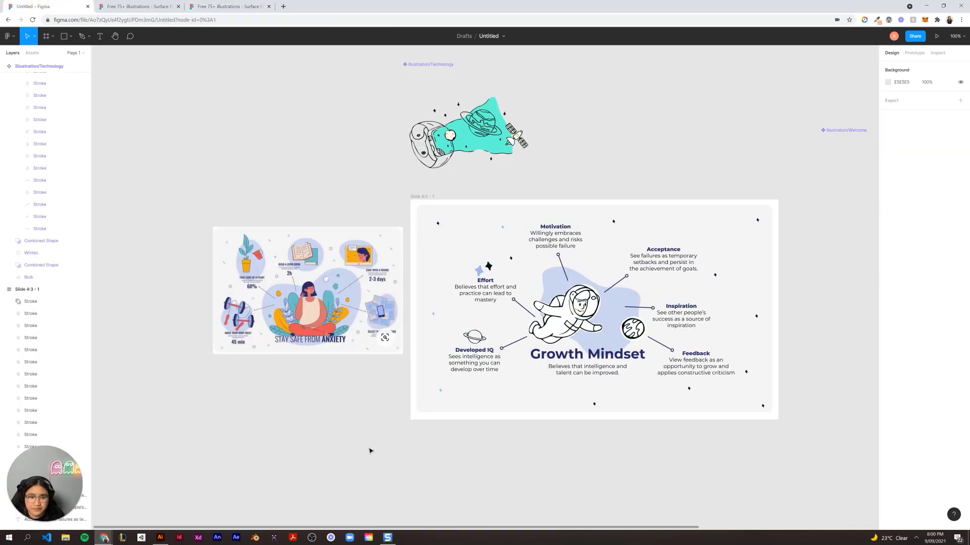
key(ctrl+v)
drag(486, 366, 386, 444)
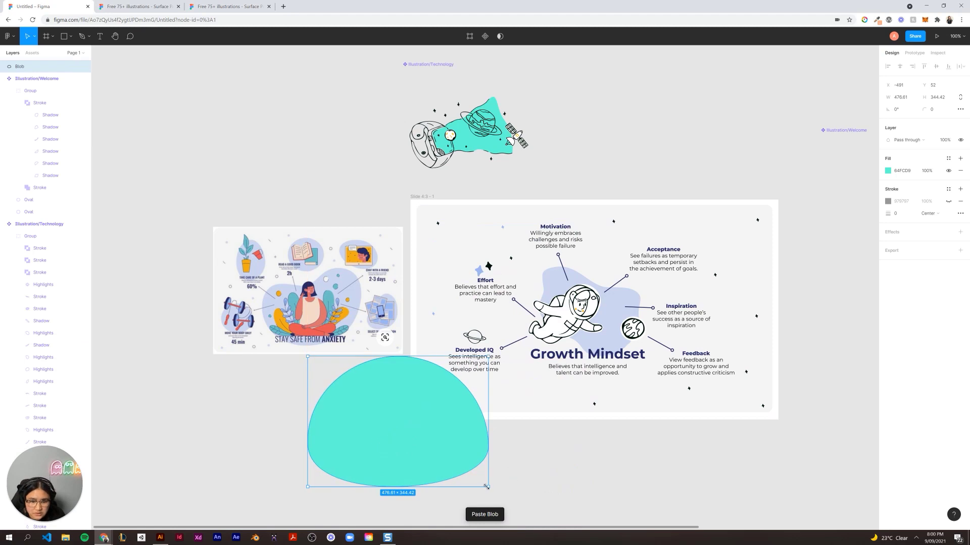
drag(486, 480, 483, 315)
Try sending the artwork above Developed IQ to the back of the layer order, and undo the change.
right_click(483, 314)
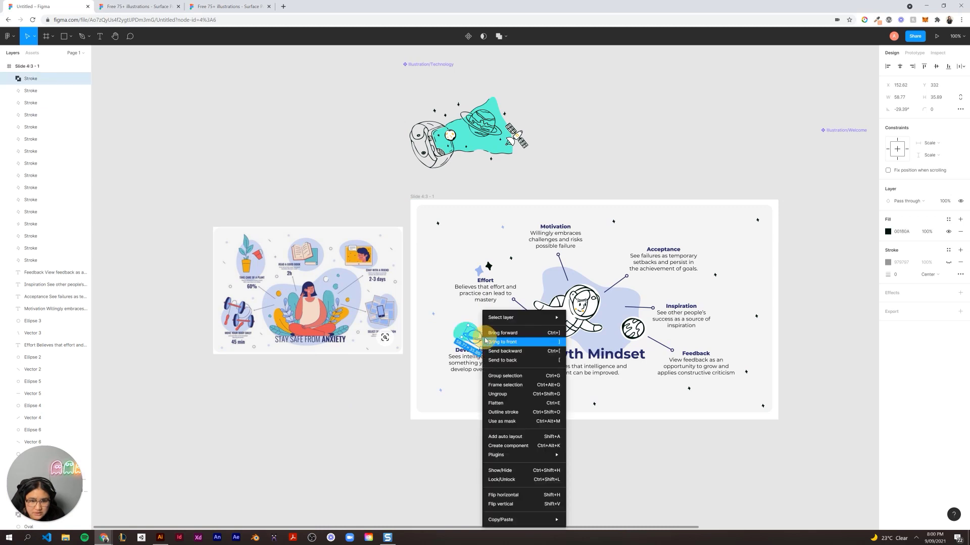
click(527, 360)
key(ctrl+z)
key(ctrl+z)
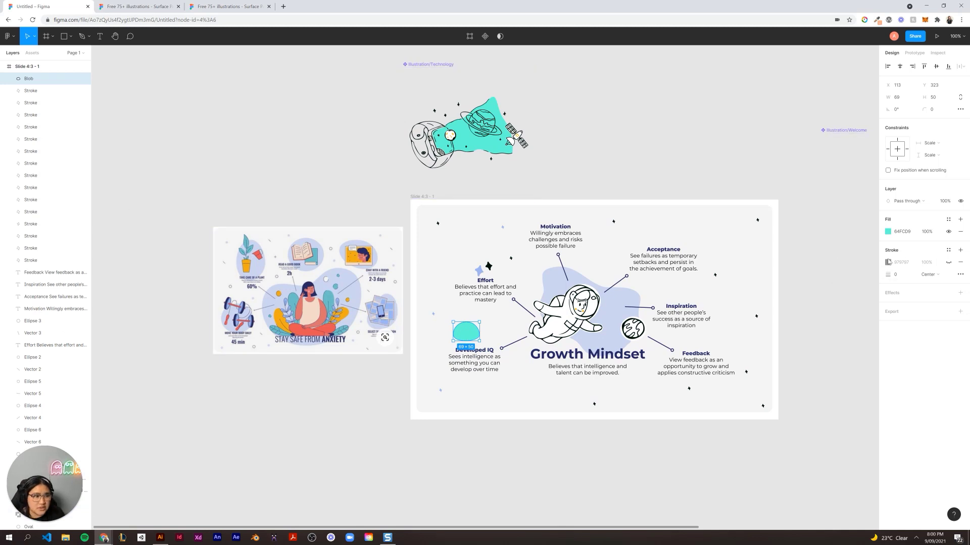
Recolour the blob above Developed IQ with the light blue document colour CCD5EF.
click(887, 232)
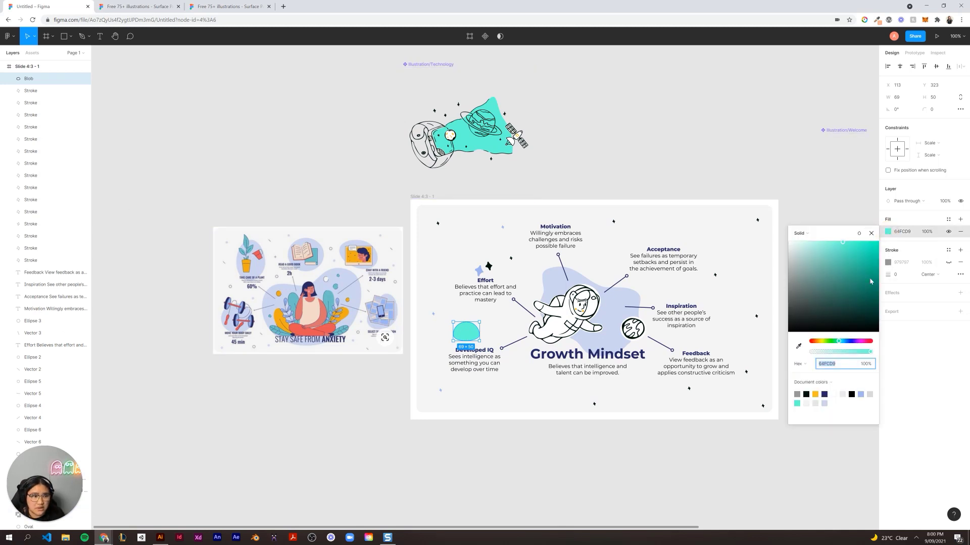
click(824, 402)
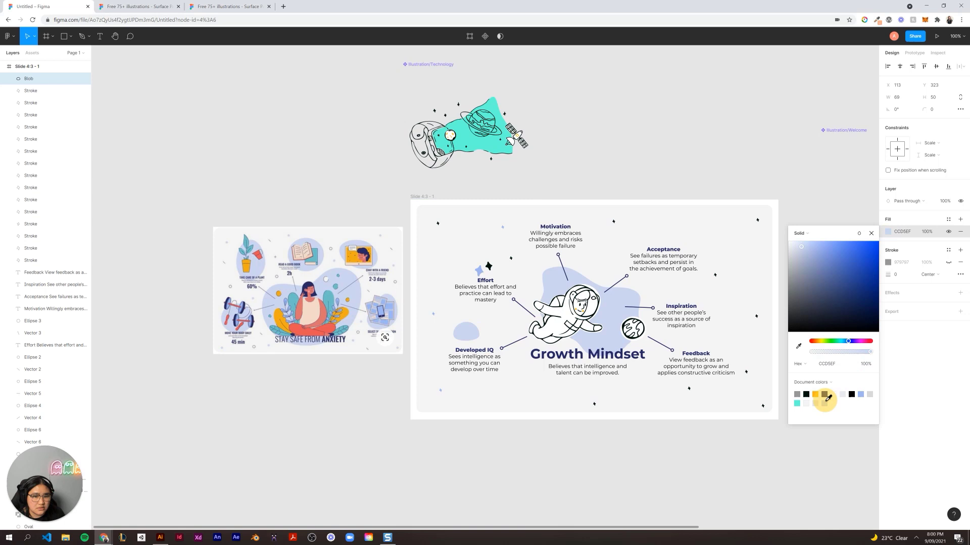
click(636, 478)
Move the blob aside to uncover the ringed planet, and bring the planet outline to the front.
drag(467, 331, 448, 328)
click(479, 341)
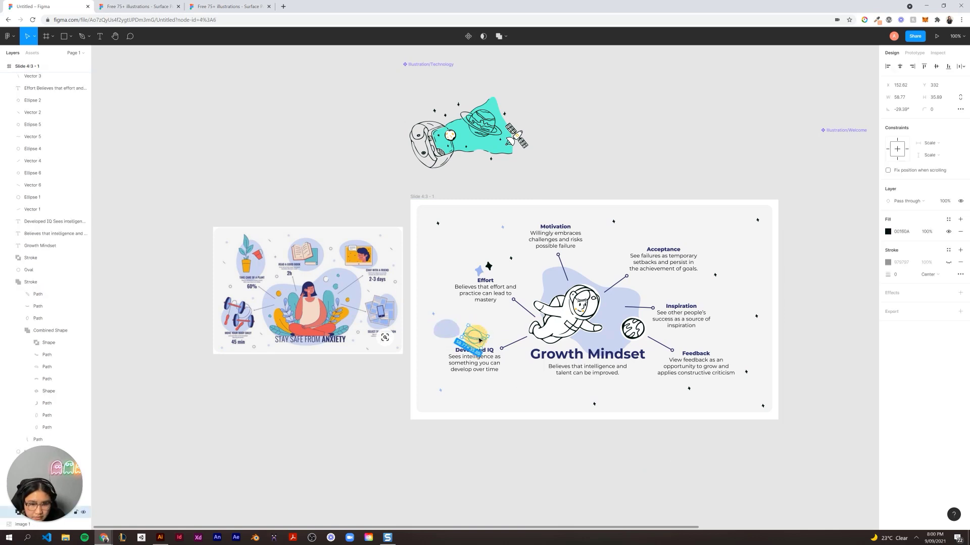
right_click(482, 340)
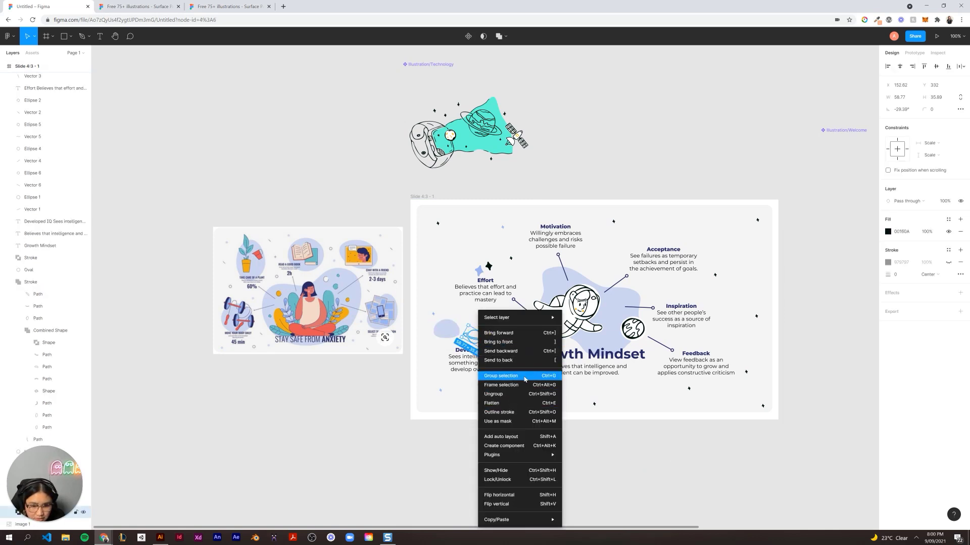
click(515, 343)
click(497, 452)
Place the light blue blob behind the ringed planet and resize it to 63 × 50.
click(475, 338)
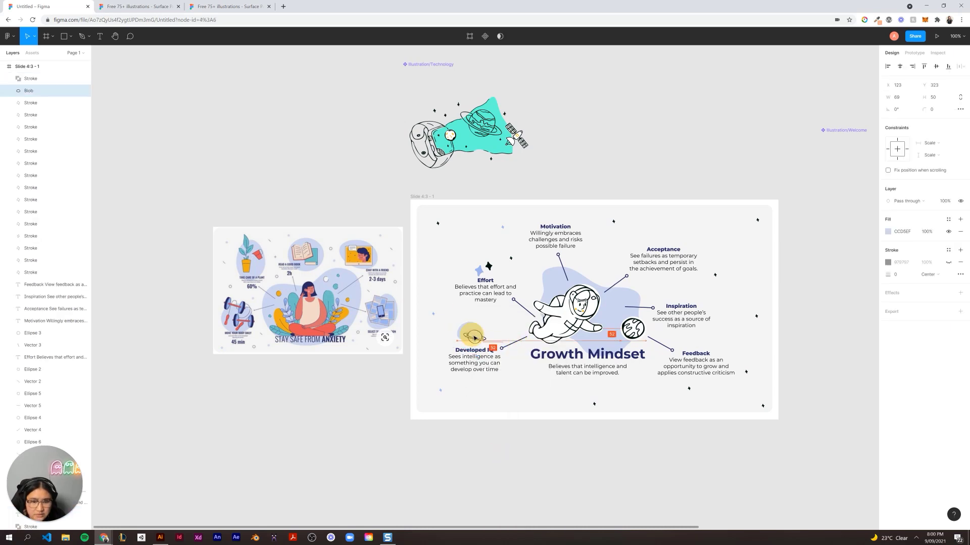
click(496, 472)
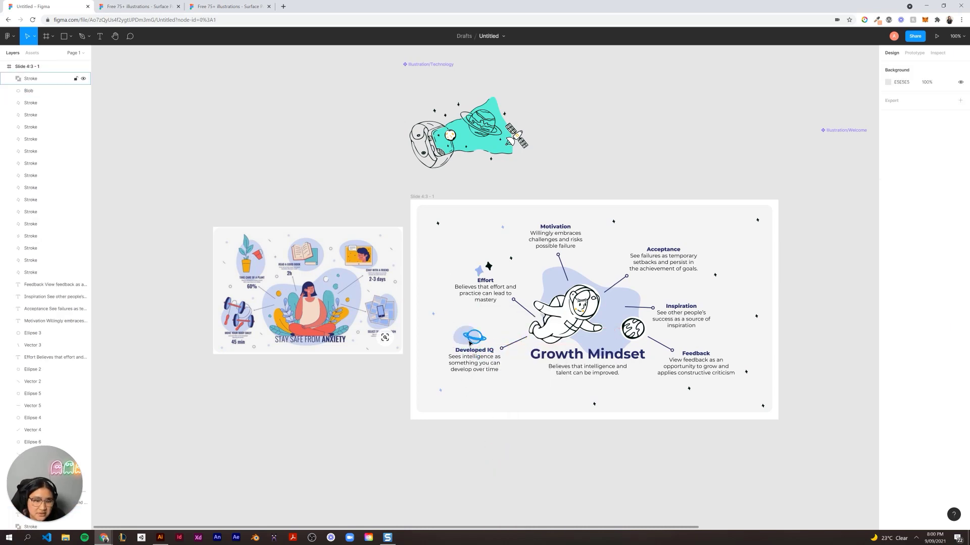
drag(459, 341, 464, 342)
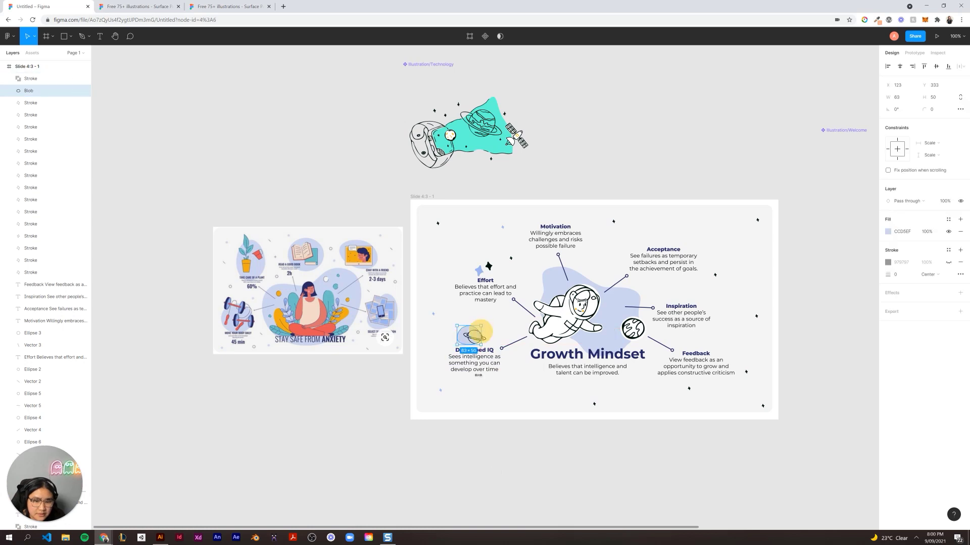
click(489, 461)
Reposition the ringed planet outline relative to the blob, ending at the blob's upper-left side at X 93.62, Y 314.
drag(474, 336, 470, 337)
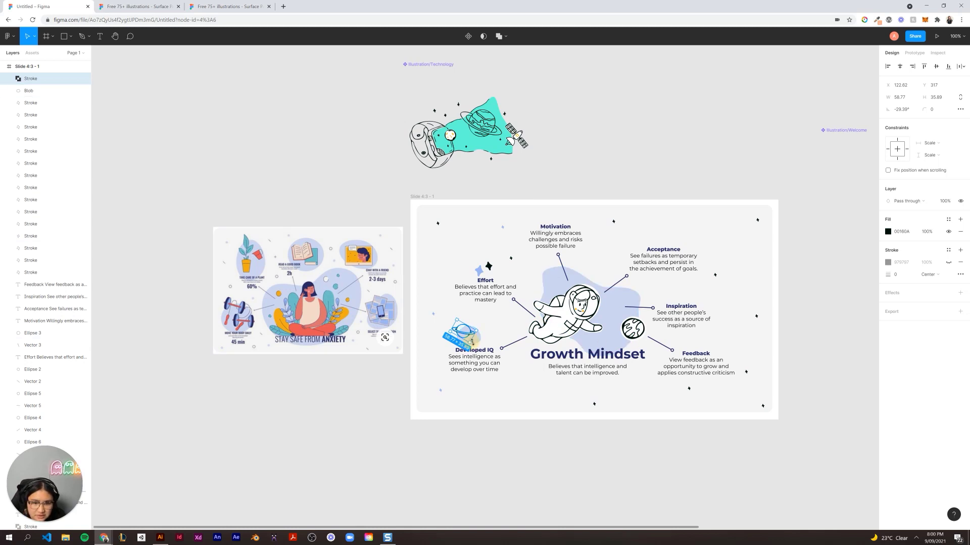
drag(473, 344, 468, 346)
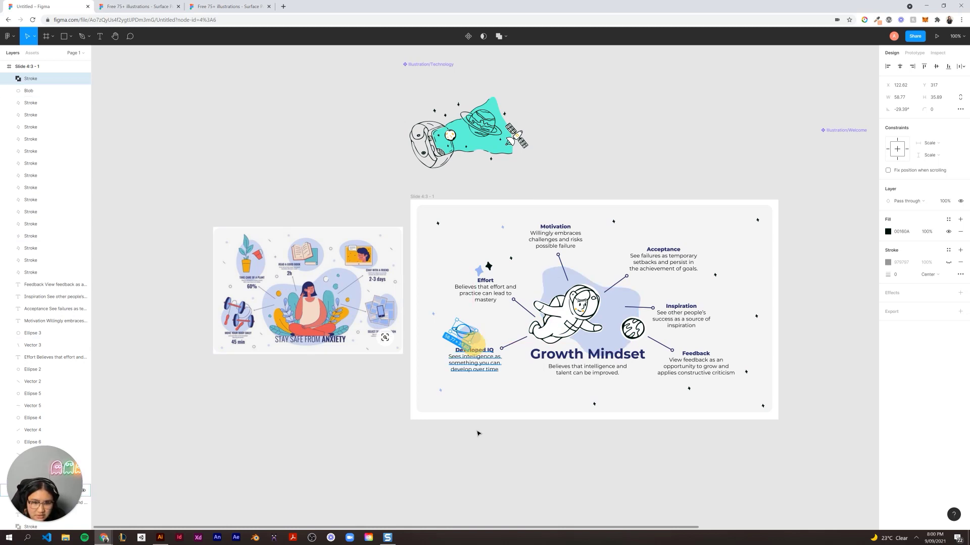
click(481, 477)
click(462, 337)
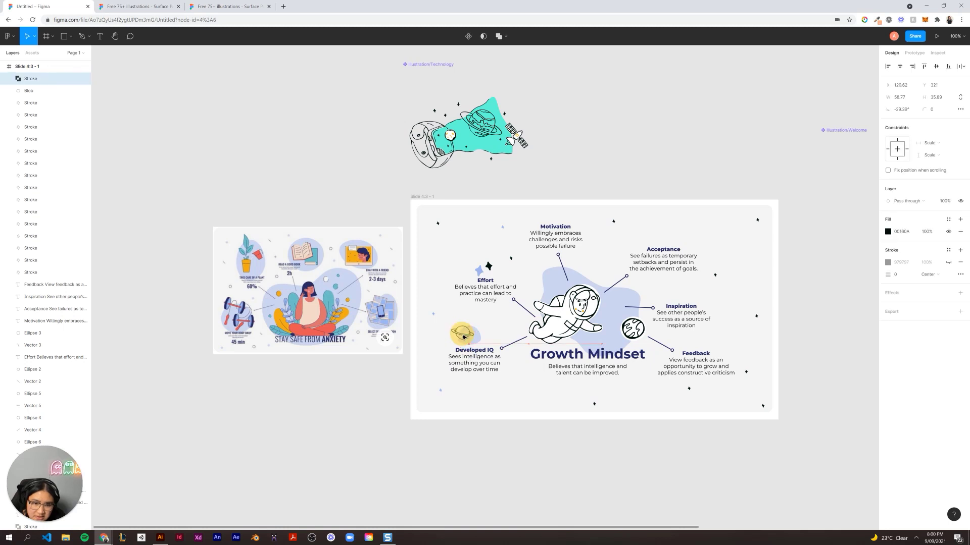
click(478, 339)
click(508, 468)
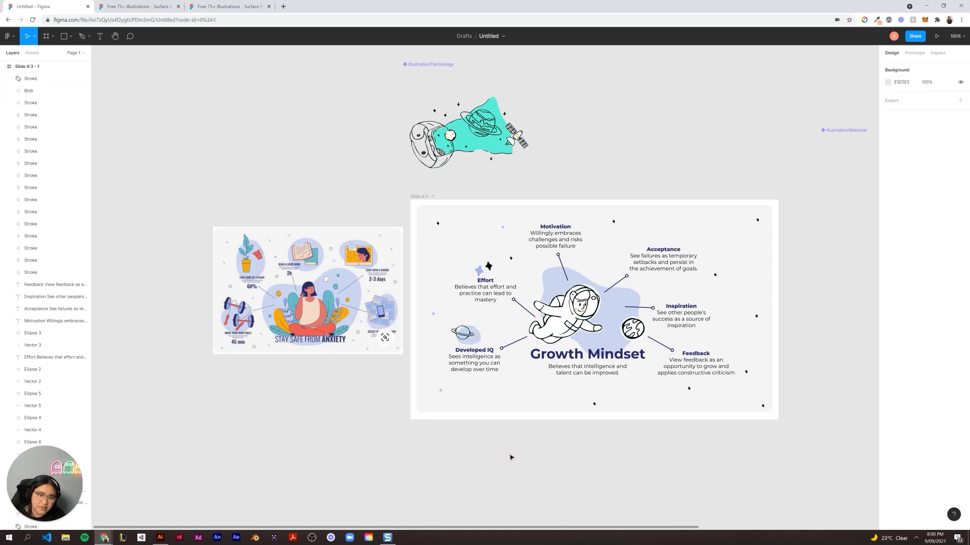
click(468, 346)
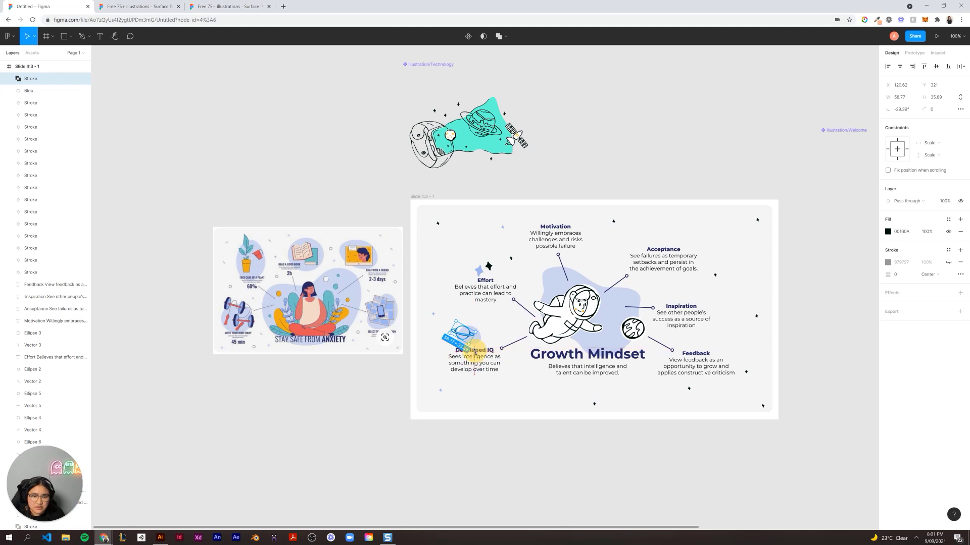
drag(477, 332, 480, 331)
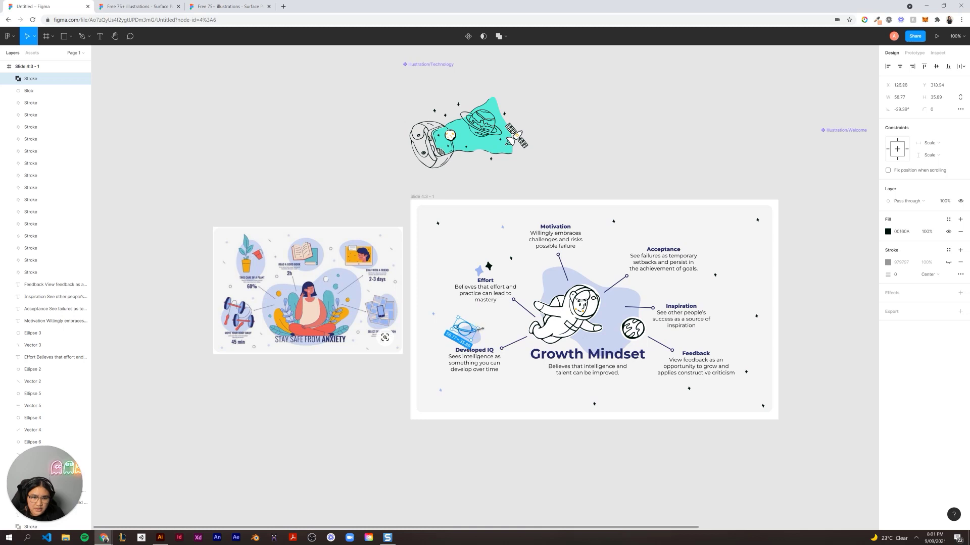
click(380, 435)
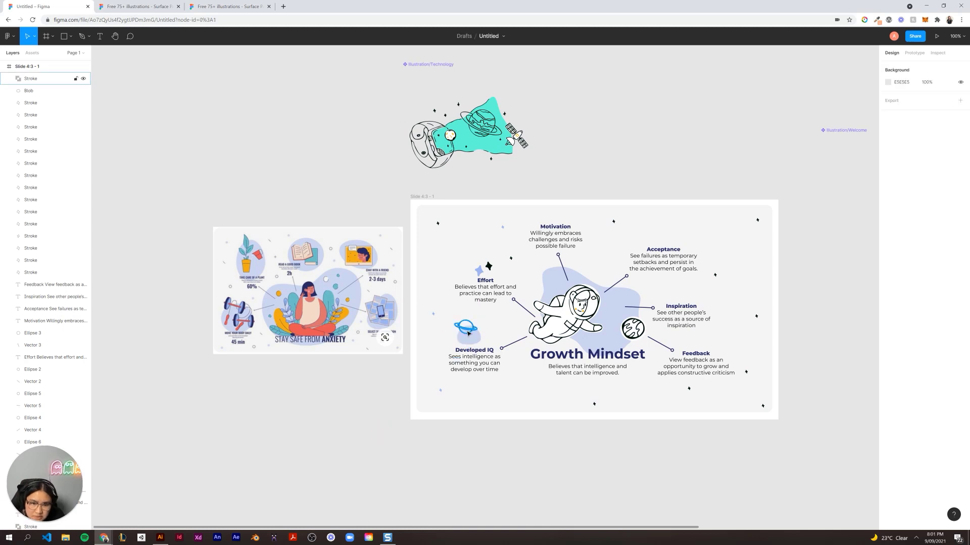
drag(469, 332, 456, 337)
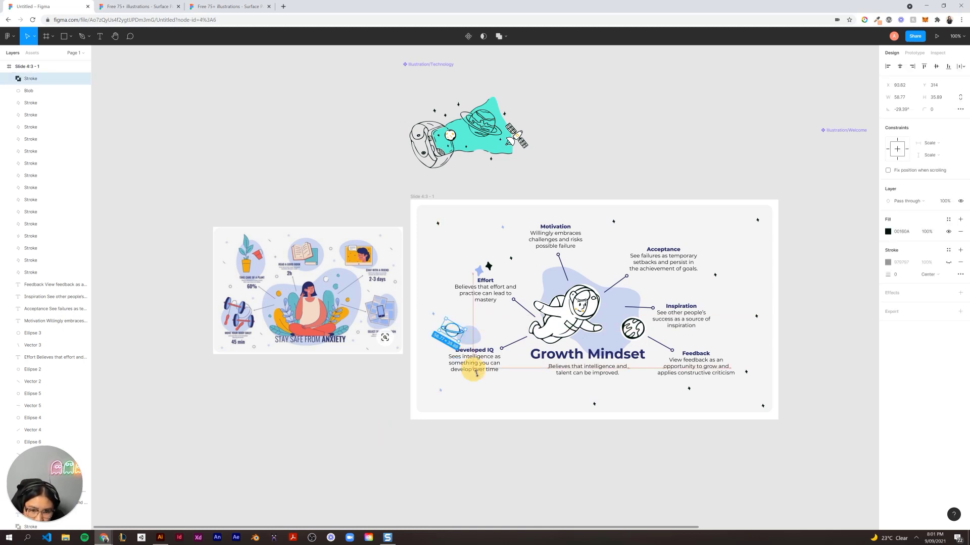
Expand the ringed planet's layer and unlock all six Shadow layers inside it.
click(9, 79)
click(76, 90)
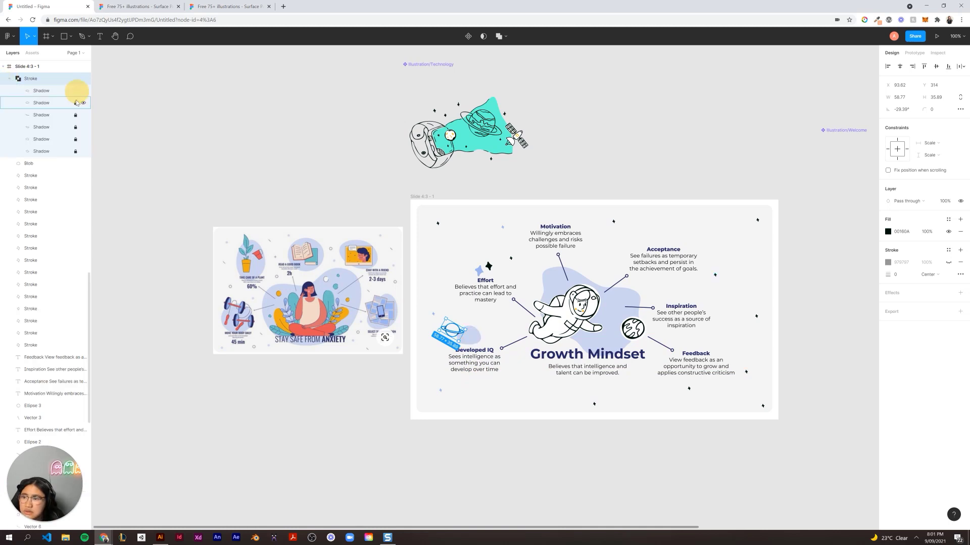
click(76, 103)
click(75, 116)
click(76, 128)
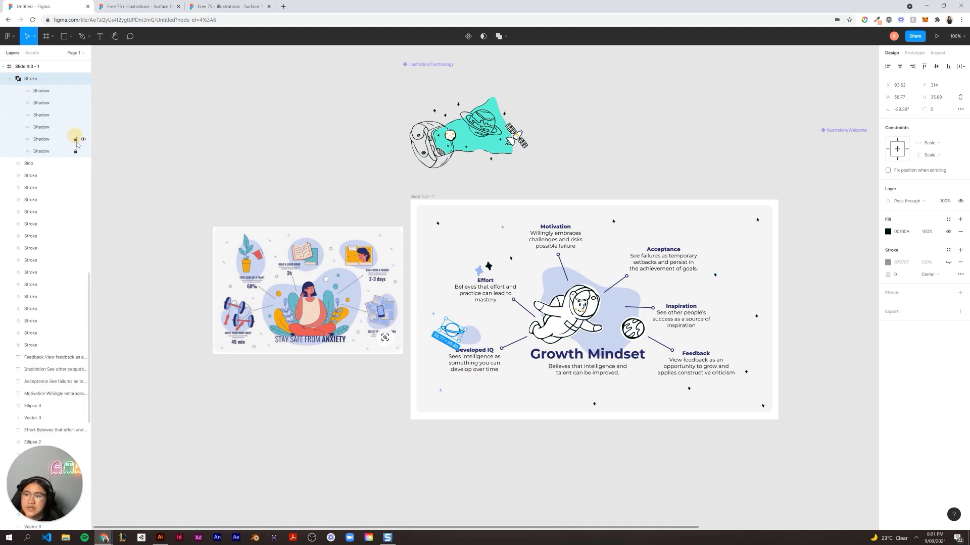
click(75, 139)
click(76, 152)
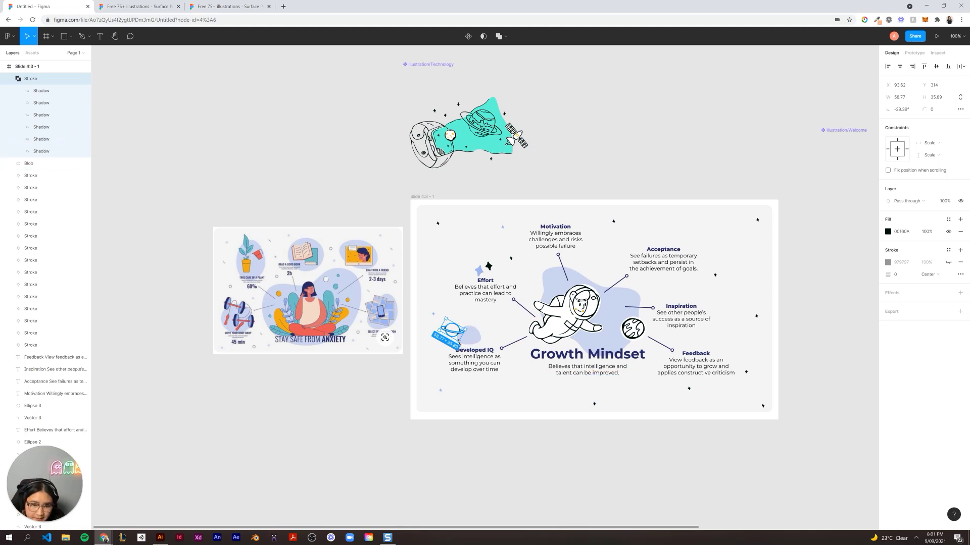
Enlarge the ringed planet outline so it spans the light blue blob above Developed IQ, and select the blob.
drag(466, 347, 482, 339)
click(535, 482)
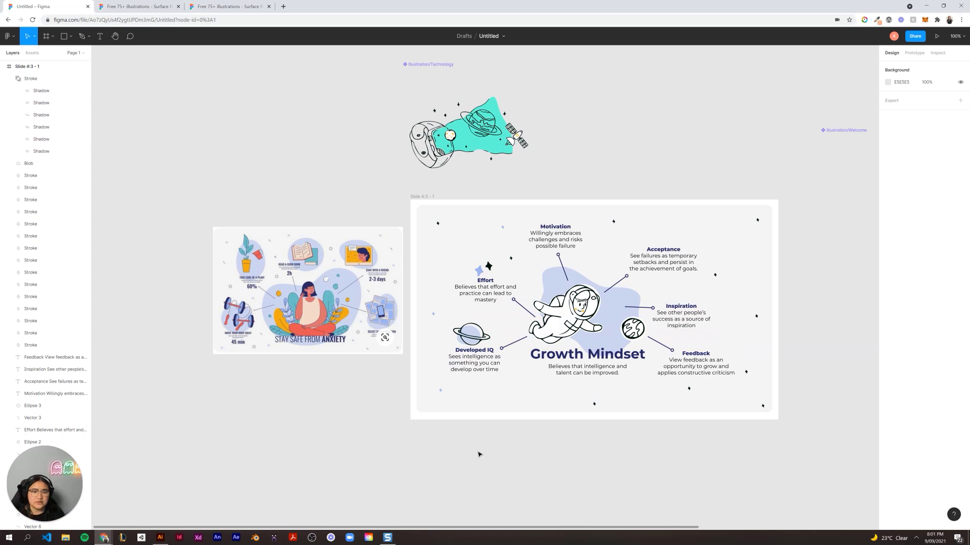
click(458, 342)
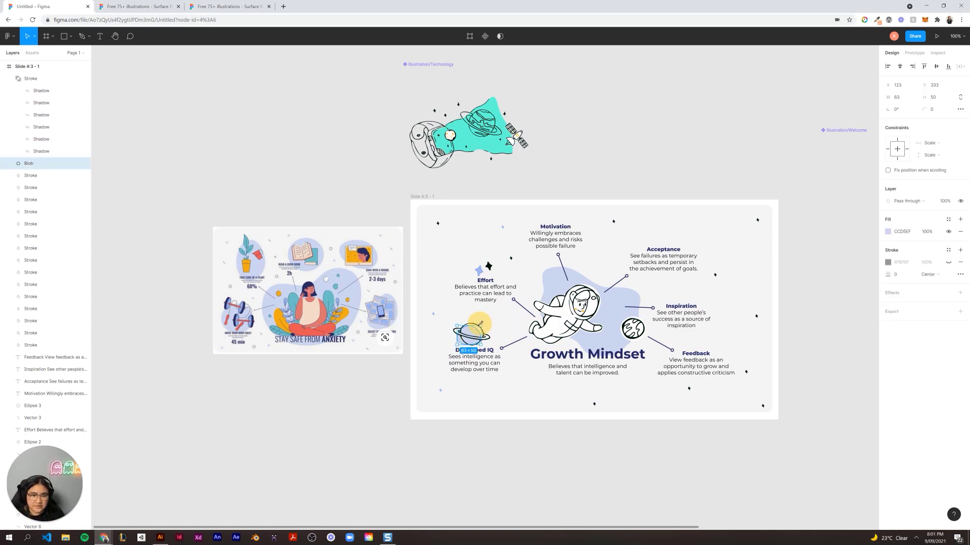
Align the light blue blob with the ringed planet outline above Developed IQ, then fine-tune the outline's placement around it.
mouse_move(483, 325)
mouse_down()
mouse_move(452, 319)
mouse_move(429, 298)
mouse_move(389, 320)
mouse_move(371, 371)
mouse_move(402, 441)
mouse_move(481, 320)
mouse_up()
click(352, 428)
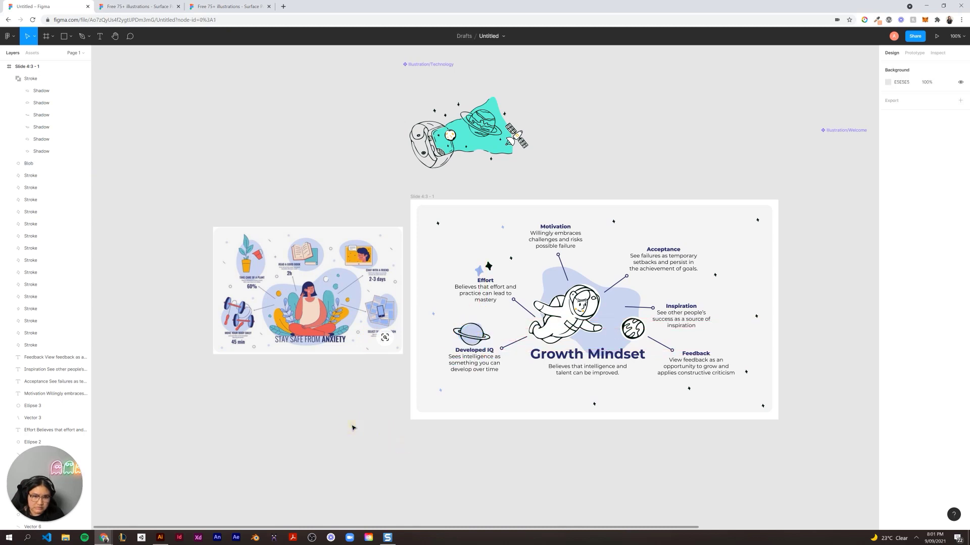
click(458, 340)
drag(458, 341, 453, 337)
click(348, 432)
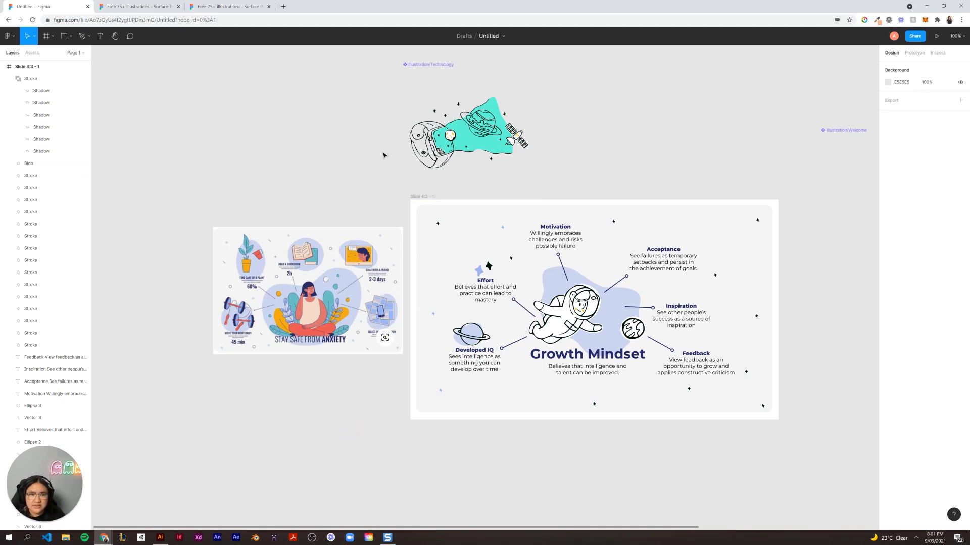
Move the ringed planet from the Technology illustration above the Effort heading, sized 84.35 × 55.58, shifting the two large stars clear of it.
ctrl+click(484, 135)
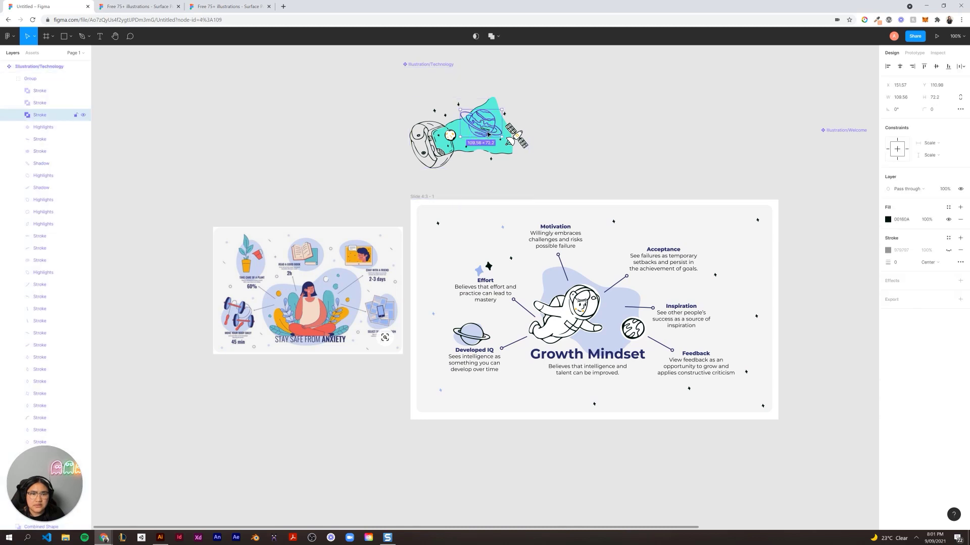
mouse_move(487, 134)
mouse_down()
mouse_move(505, 227)
mouse_move(488, 252)
mouse_move(459, 262)
mouse_move(430, 245)
mouse_up()
mouse_move(488, 266)
mouse_down()
mouse_move(520, 223)
mouse_move(498, 262)
mouse_move(495, 232)
mouse_move(486, 264)
mouse_move(499, 256)
mouse_move(486, 264)
mouse_up()
click(488, 247)
Copy the Searching illustration's group from the illustration pack file into the infographic file and place it below the reference image.
click(236, 6)
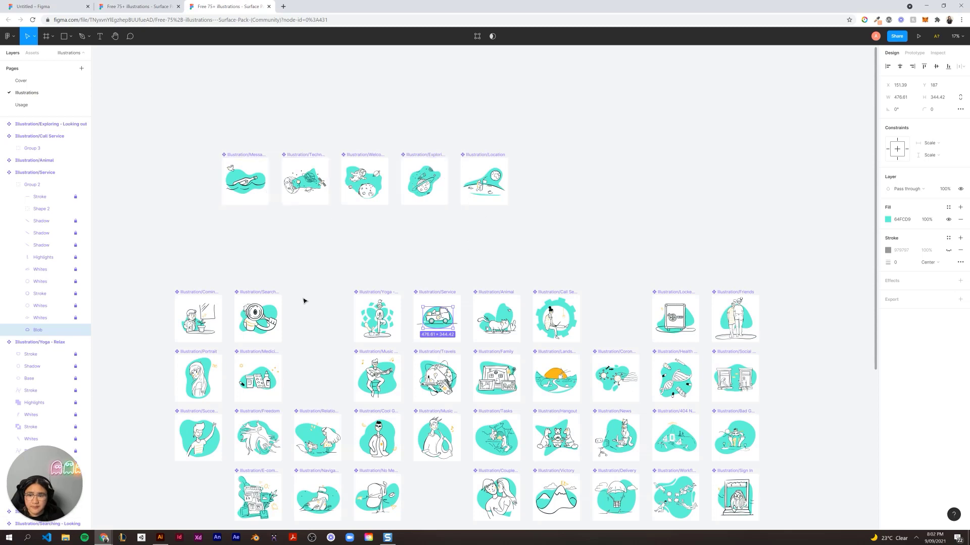
double_click(275, 316)
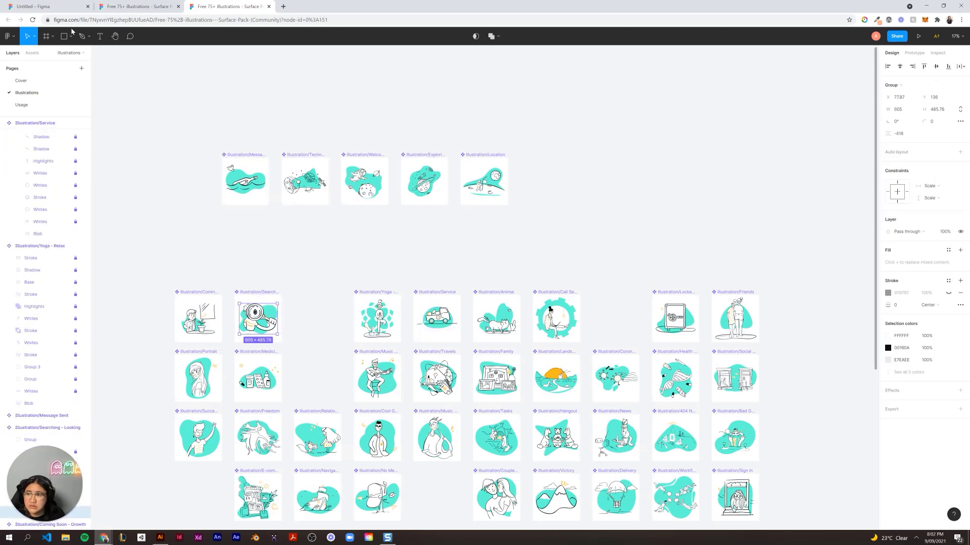
key(ctrl+c)
click(48, 6)
key(ctrl+v)
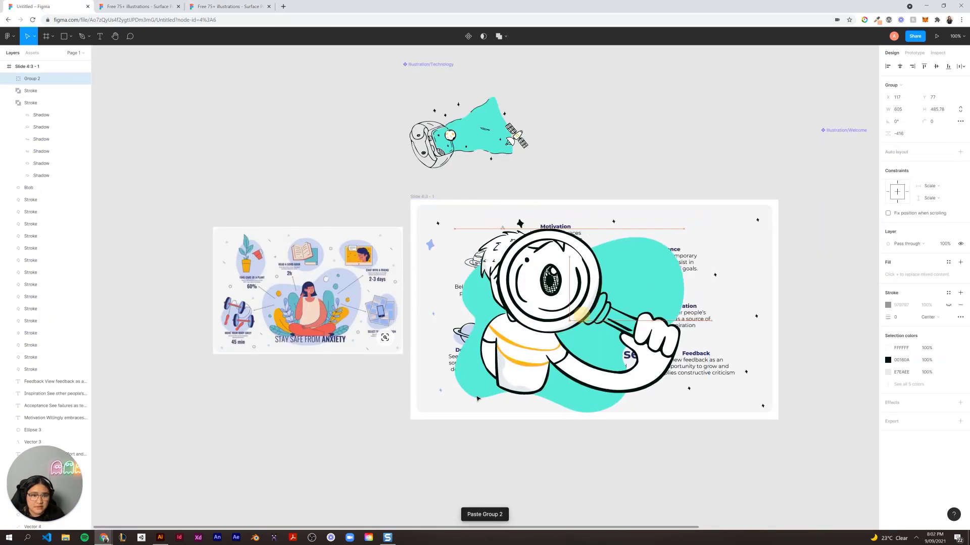
drag(662, 304, 352, 428)
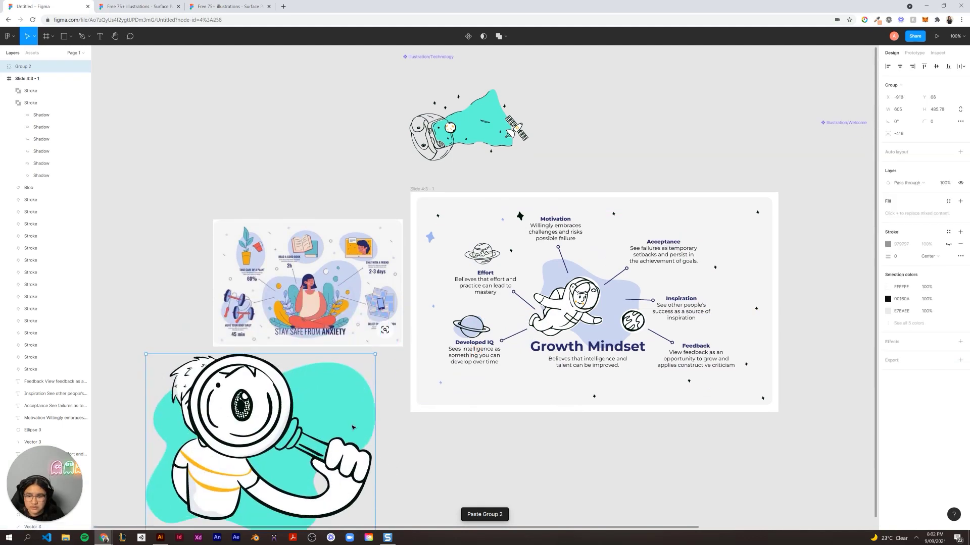
Delete the line-art group from the pasted Searching illustration and move its teal blob onto the slide.
scroll(352, 428, down, 2)
click(266, 395)
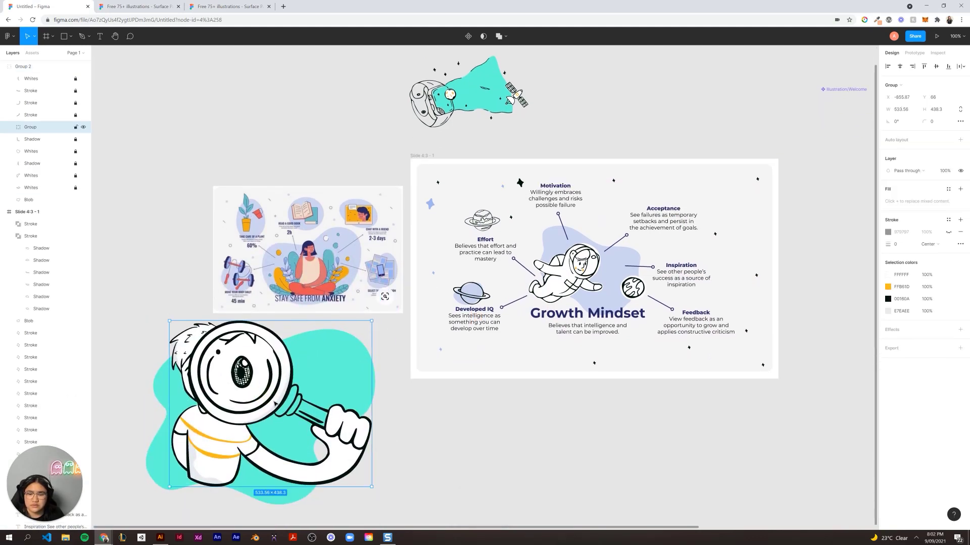
click(266, 396)
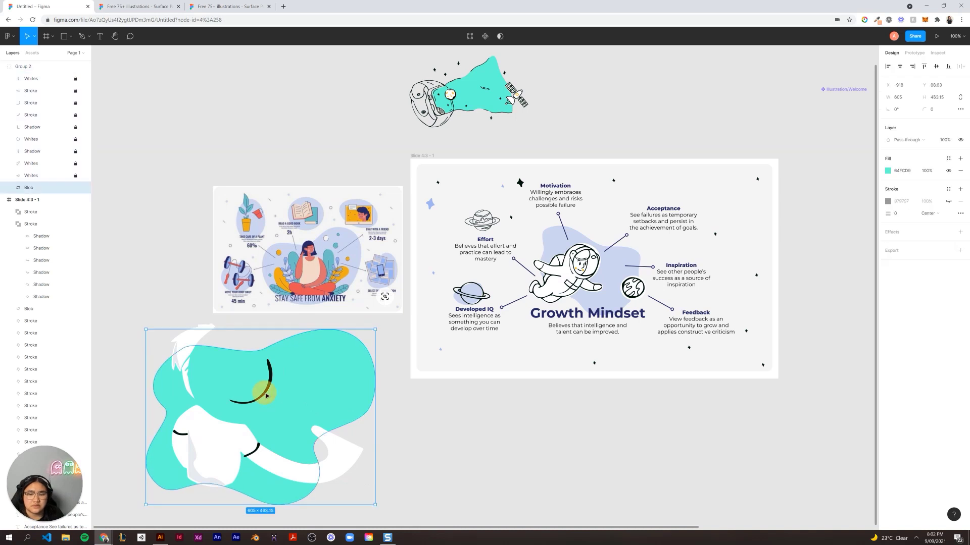
drag(325, 381, 632, 247)
click(415, 512)
click(337, 471)
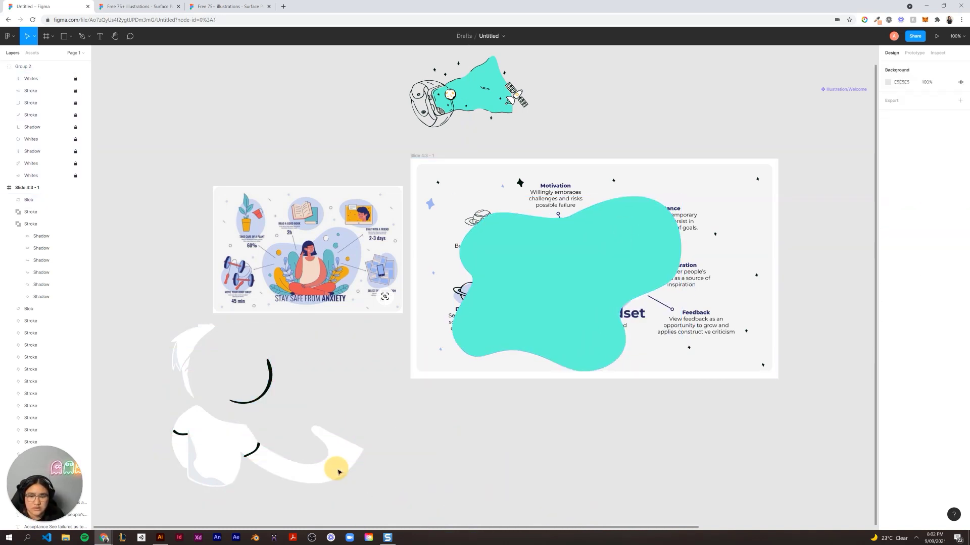
Shrink the teal blob to 111 × 85 and place it above the Effort heading.
right_click(468, 319)
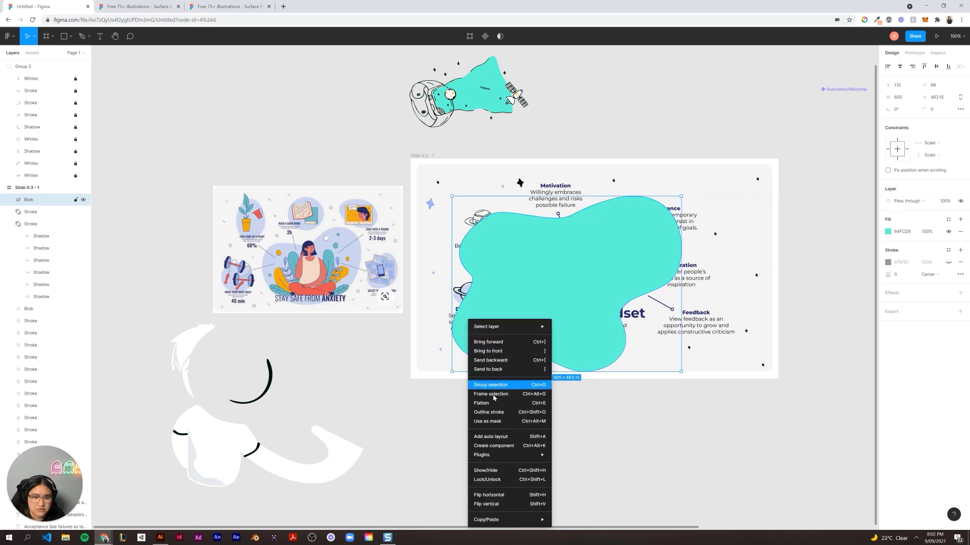
click(432, 456)
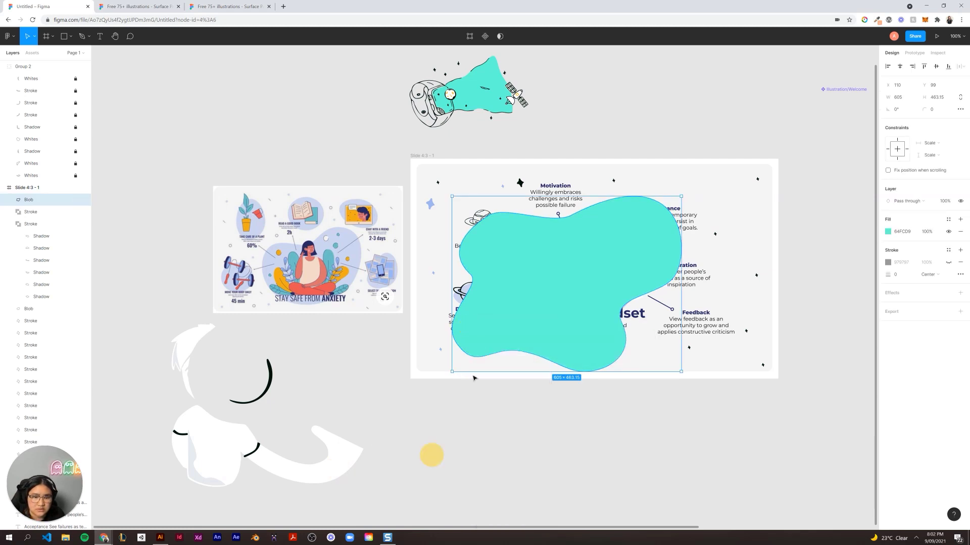
click(259, 370)
drag(523, 292, 487, 300)
drag(644, 377, 501, 217)
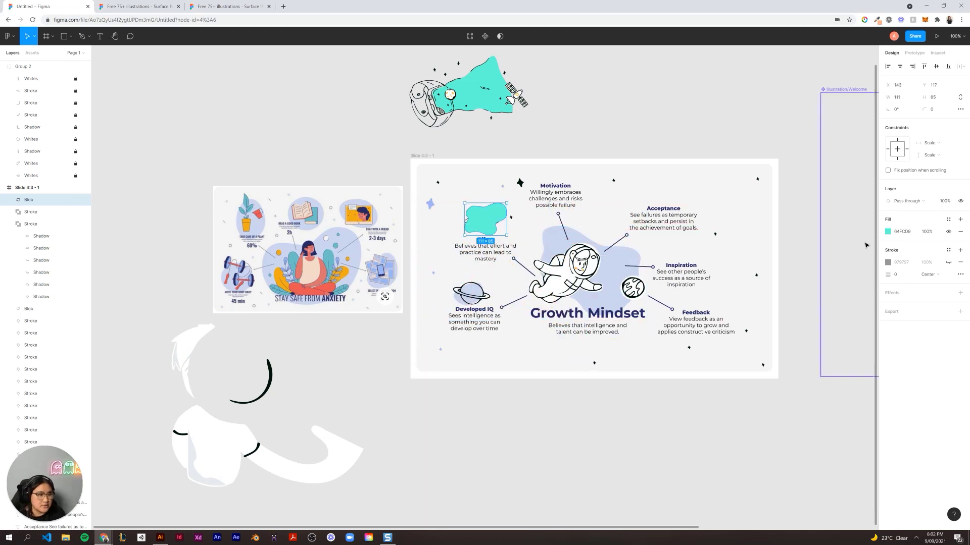
Recolour the teal blob with the light blue document colour and move it to the left of the ringed planet above Effort.
click(888, 232)
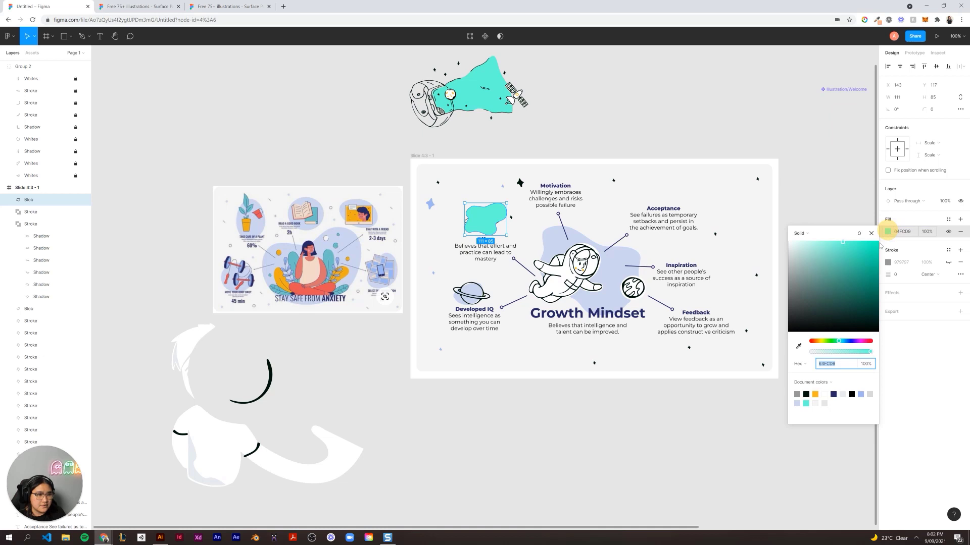
click(797, 404)
drag(486, 226, 446, 219)
Bring the ringed planet above Effort in front of the light blue blob and position the blob behind it.
click(489, 224)
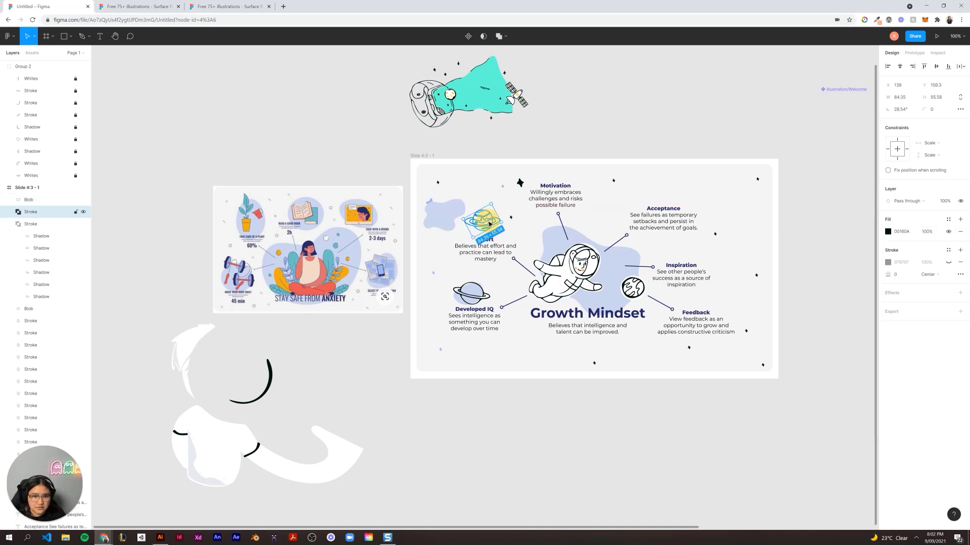
right_click(489, 224)
click(541, 242)
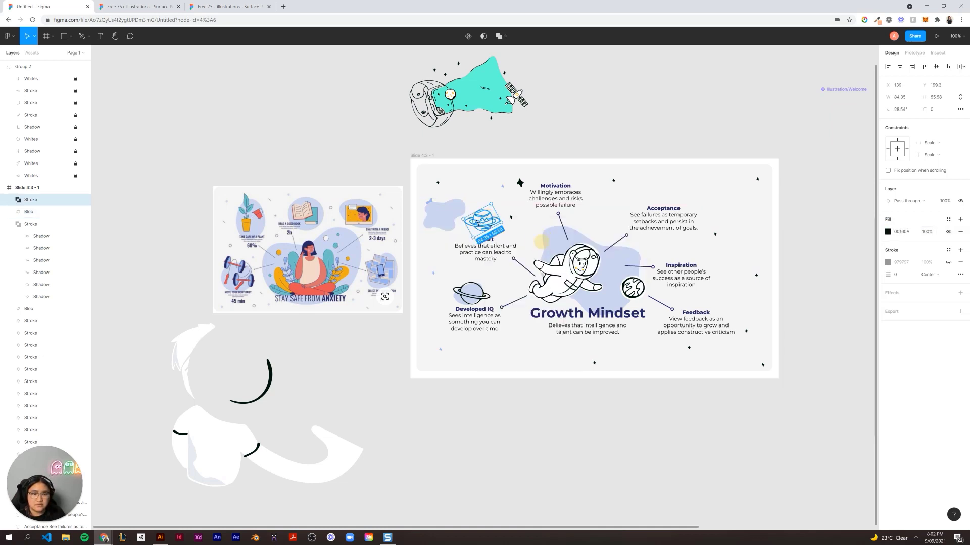
drag(450, 220, 488, 227)
click(480, 457)
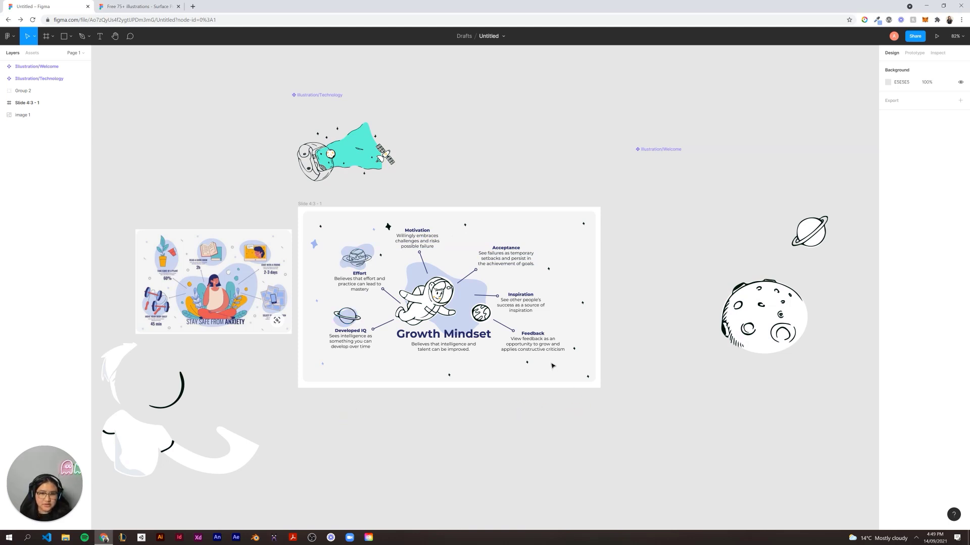
Move the small black star beneath the title to the left, and shift the slide's main text, illustrations and connectors down and right.
drag(448, 377, 408, 371)
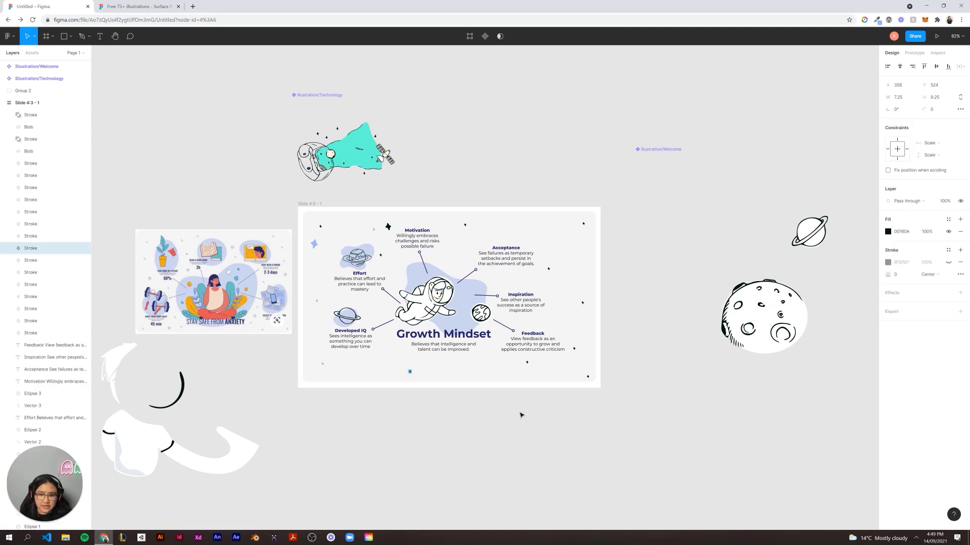
click(518, 414)
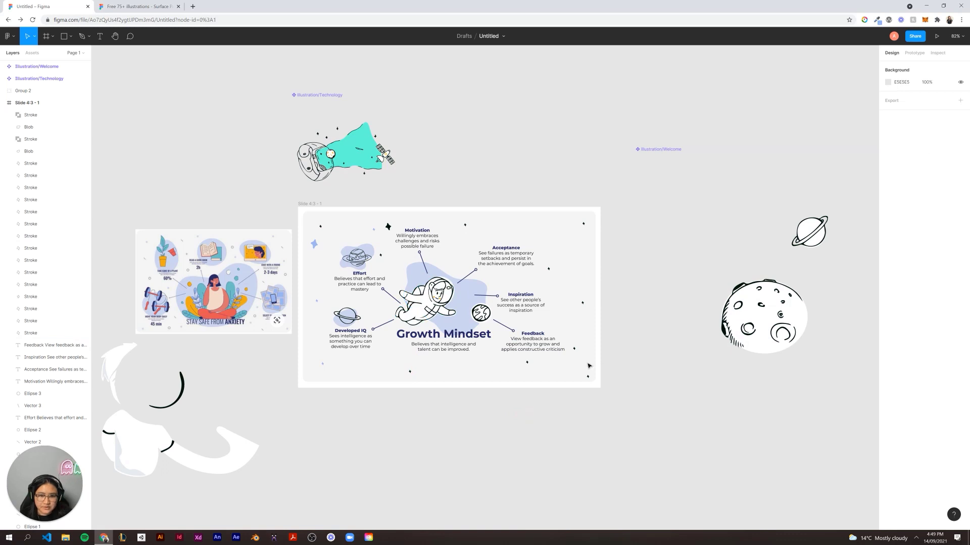
drag(608, 372, 310, 226)
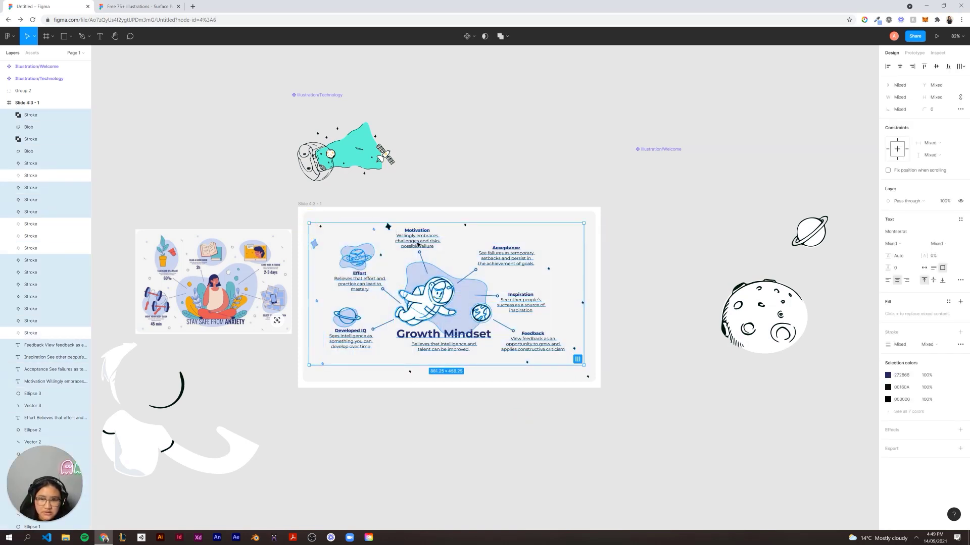
drag(418, 244, 433, 260)
click(624, 276)
Reposition the Motivation text and circle above the astronaut and adjust the connector line to run down from the circle.
click(430, 273)
click(432, 276)
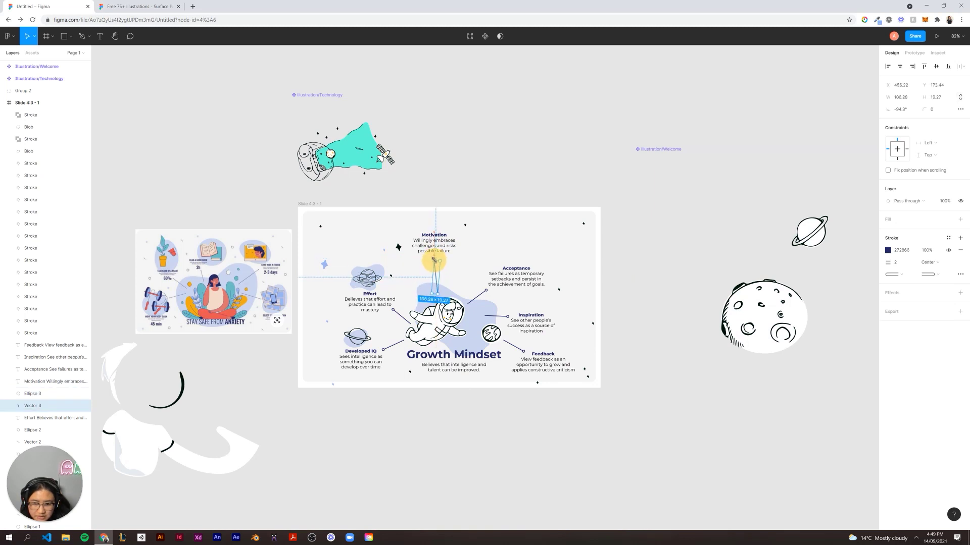
click(576, 265)
click(664, 253)
Move the Acceptance text up and left, bringing its circle and connector line beneath it.
click(583, 162)
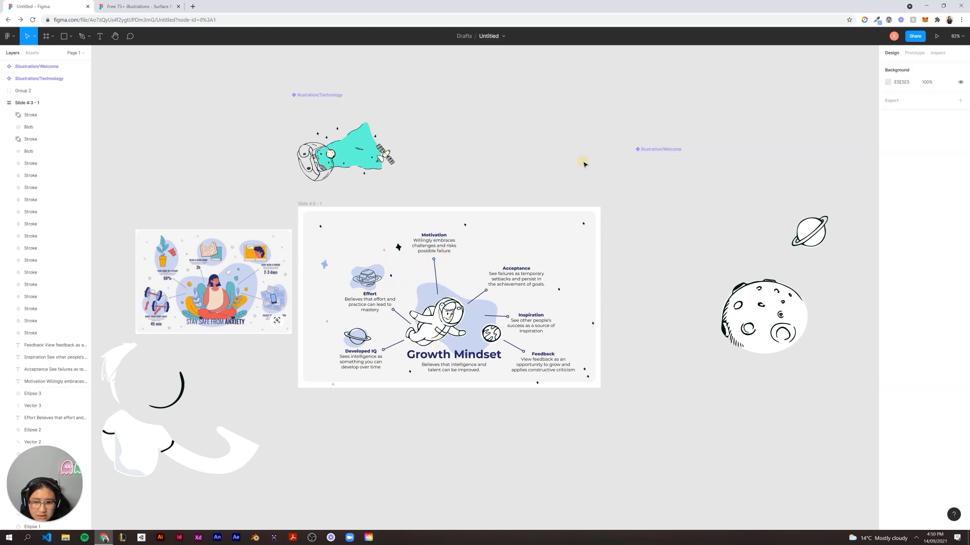
mouse_move(514, 280)
mouse_down()
mouse_move(495, 279)
mouse_move(510, 269)
mouse_move(486, 293)
mouse_move(499, 282)
mouse_up()
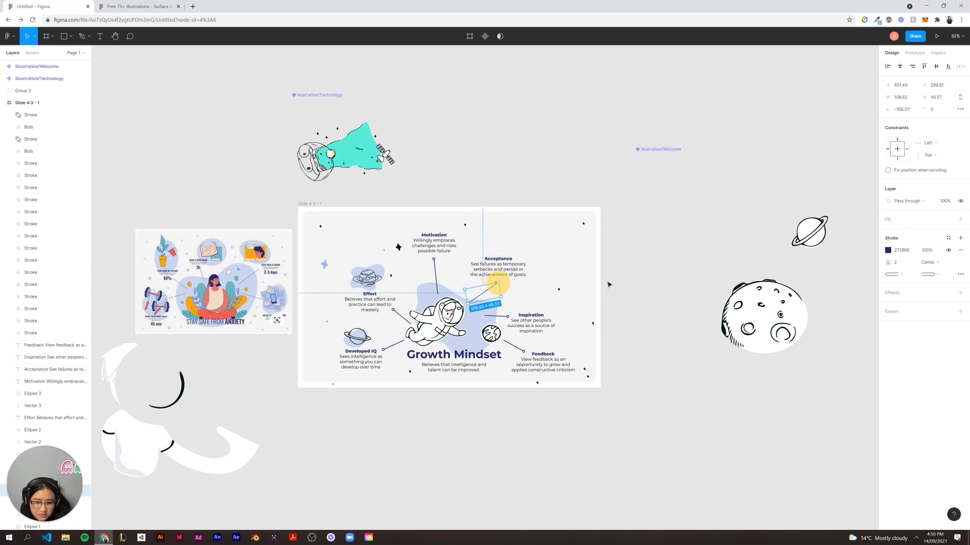
click(623, 280)
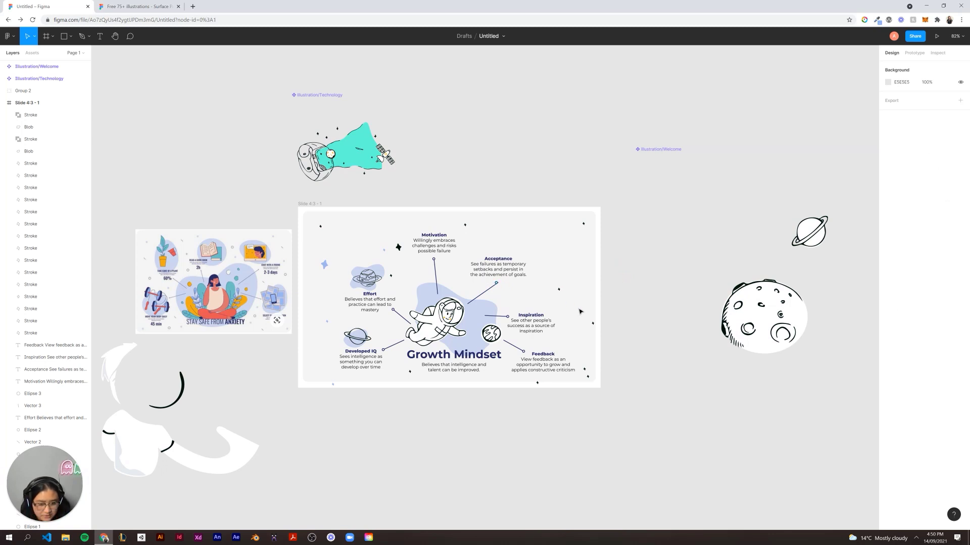
Shorten the Acceptance connector line to 101.38 × 45.08 so its upper end meets the circle's edge, and nudge it left.
key(ctrl+equal)
key(ctrl+equal)
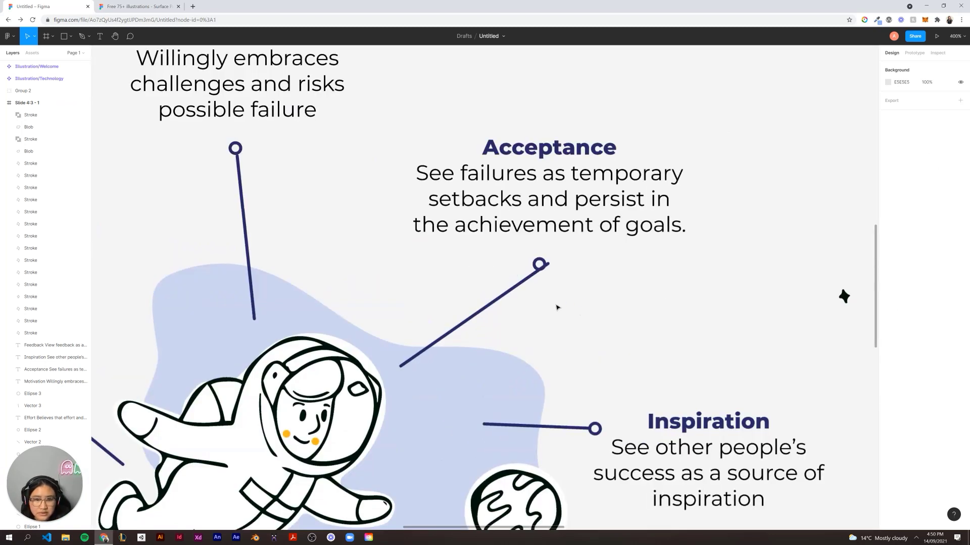
click(540, 264)
click(526, 279)
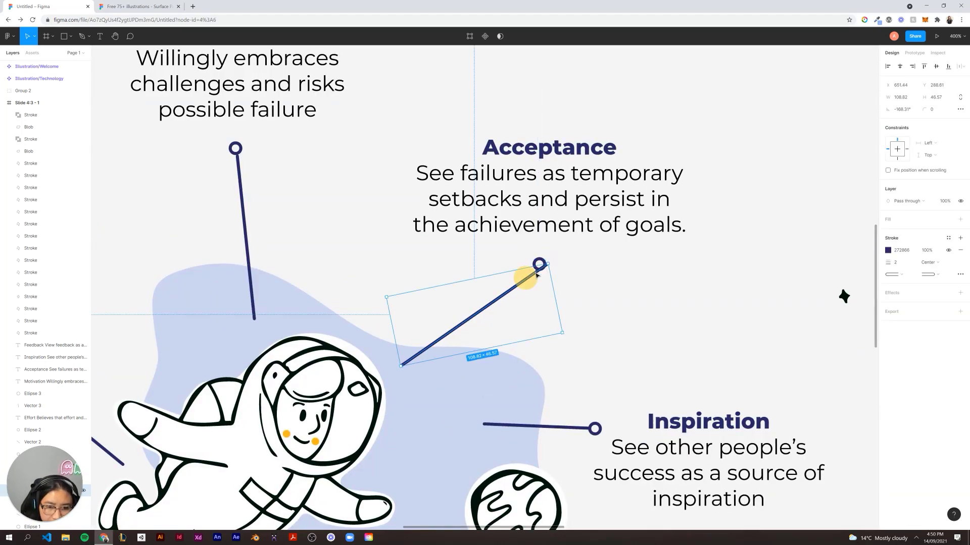
drag(547, 263, 536, 270)
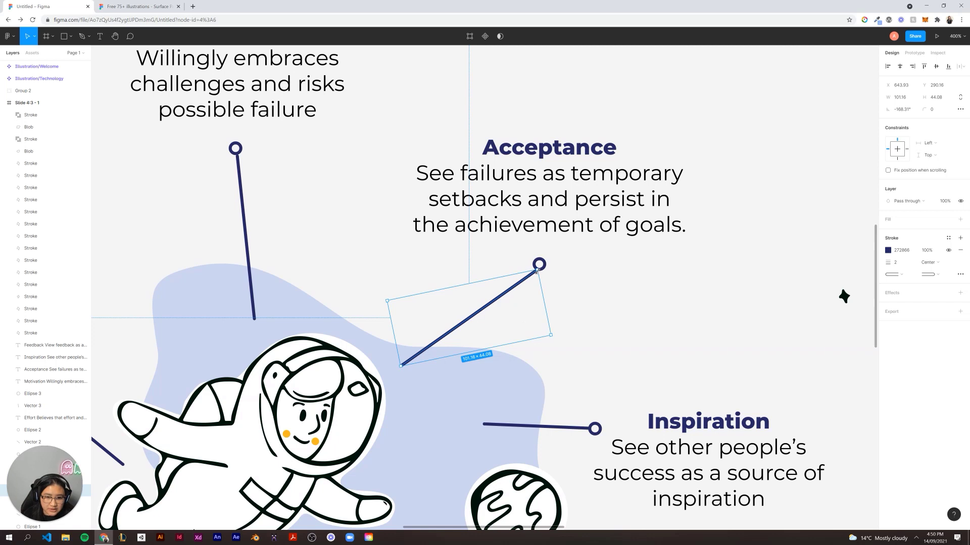
drag(536, 270, 537, 268)
click(583, 278)
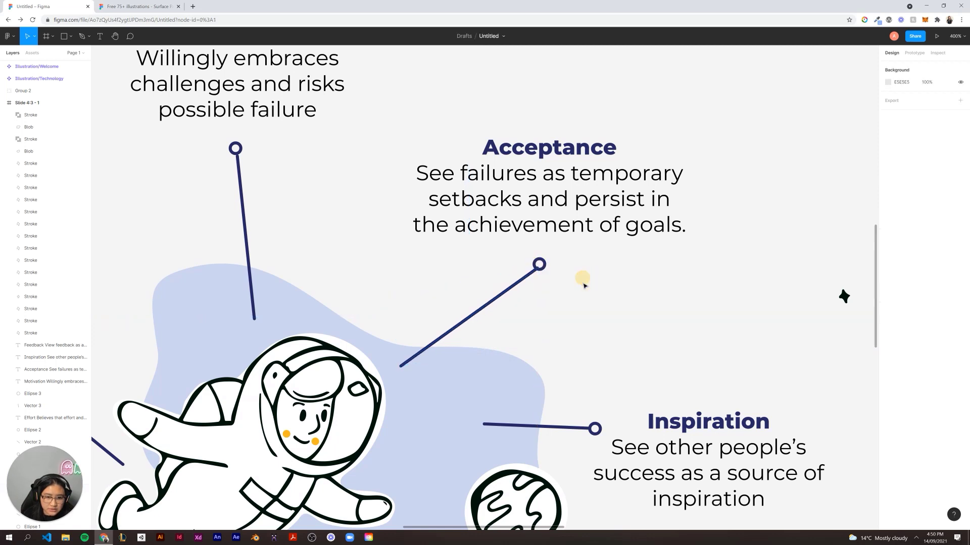
click(528, 275)
drag(536, 270, 537, 268)
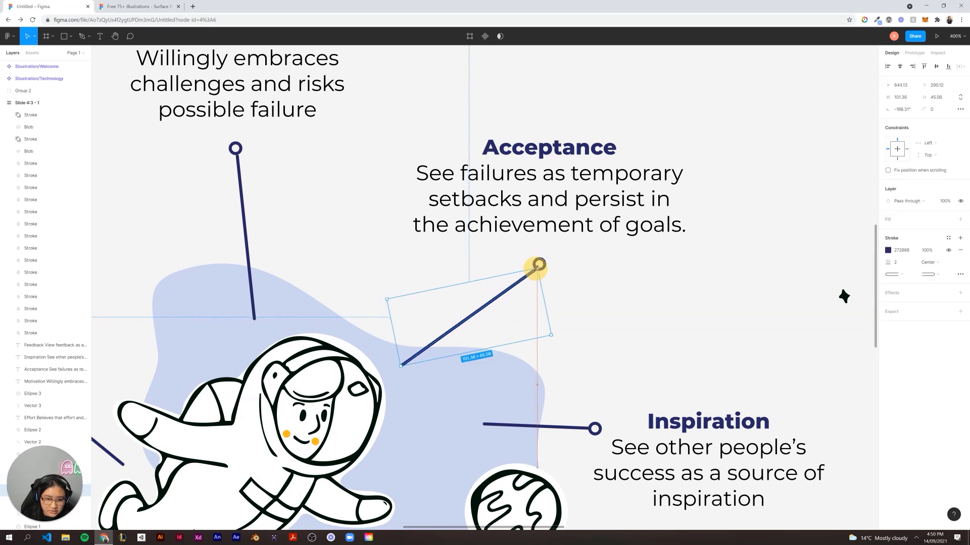
click(594, 287)
click(530, 275)
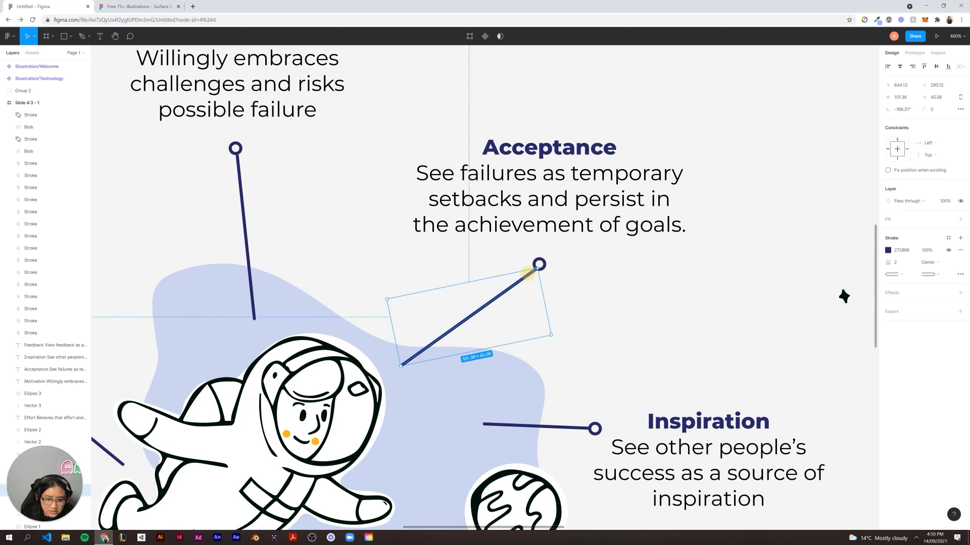
click(581, 280)
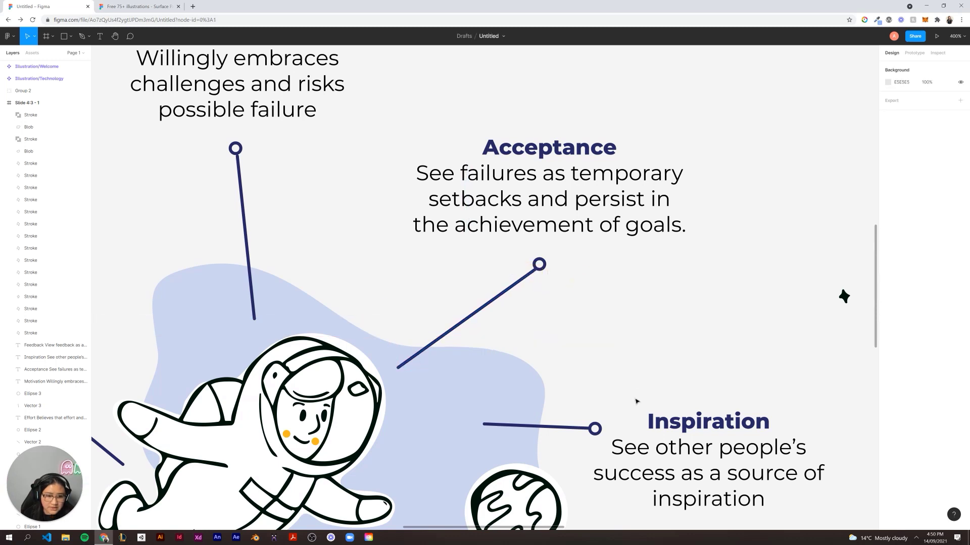
Move the Inspiration text block up and to the right, away from the astronaut's blob.
key(minus)
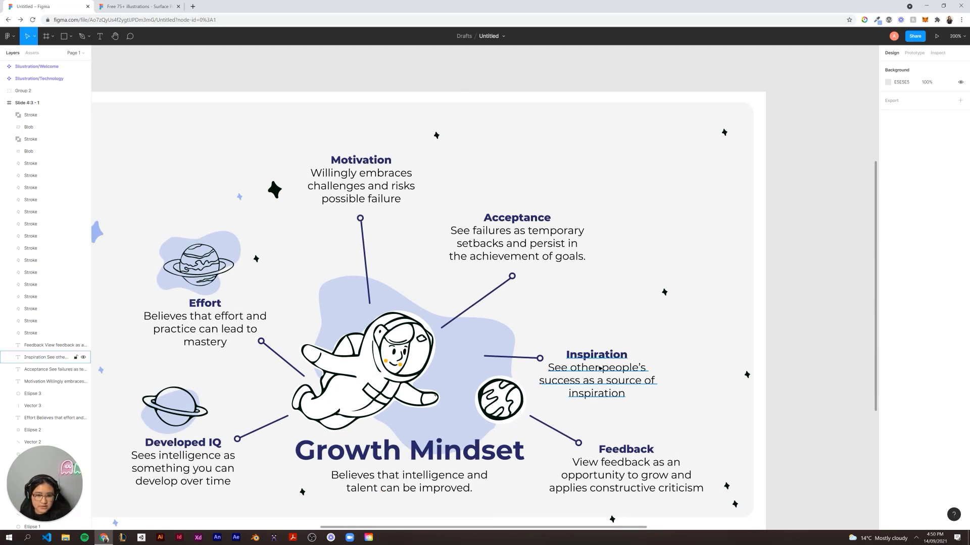
drag(601, 389, 642, 346)
click(781, 347)
Move the Inspiration circle beside its text, extend the connector line to meet it, and nudge the line left to X 671.11.
drag(541, 360, 557, 351)
click(537, 359)
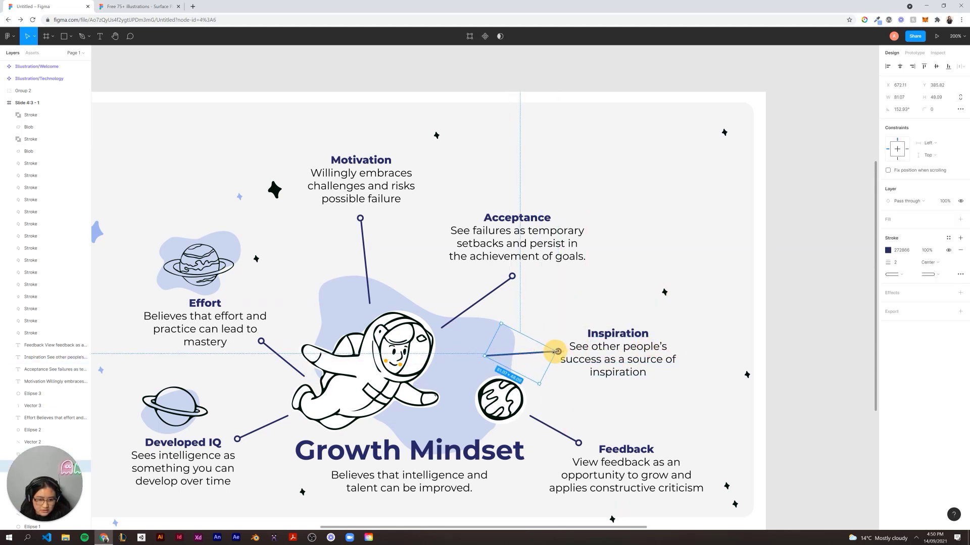
click(781, 336)
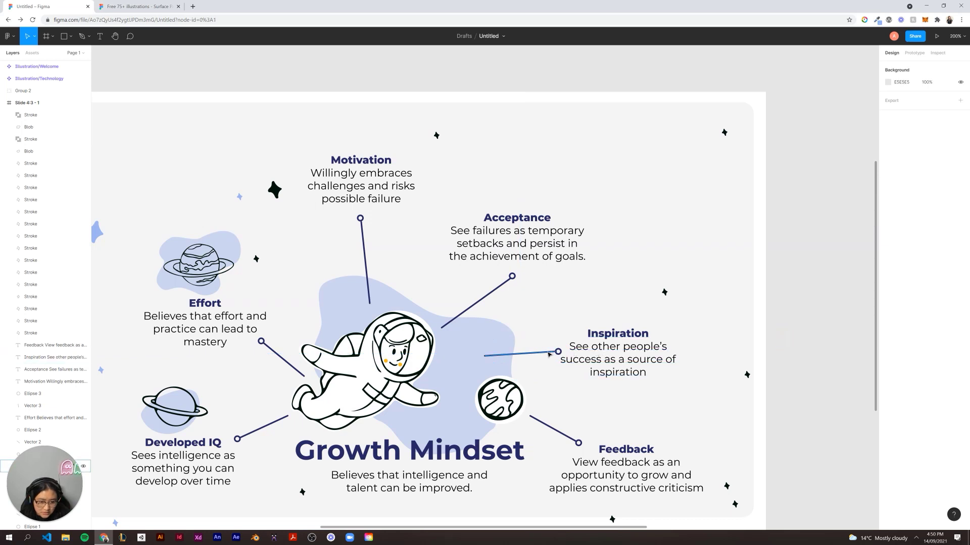
click(547, 352)
key(Left)
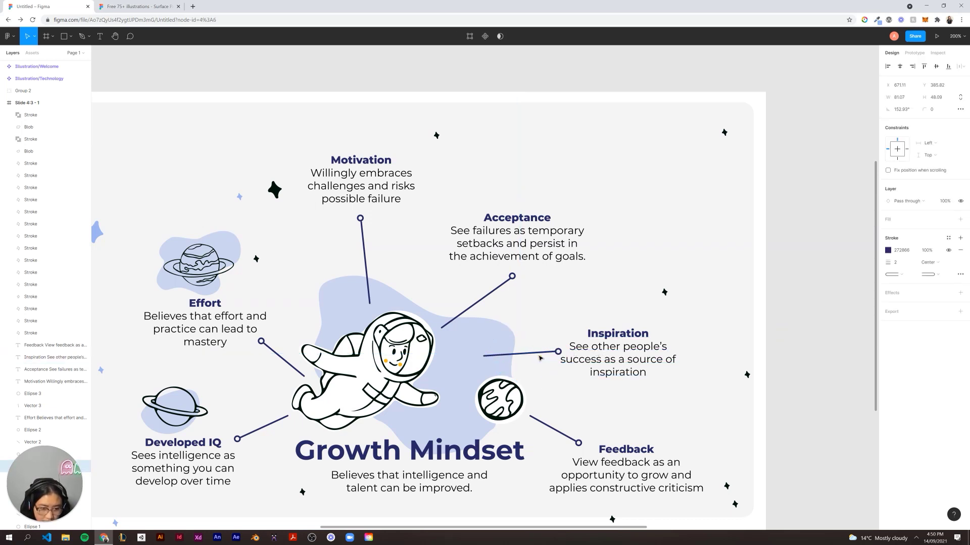
Try to copy the satellite from the illustration pack's Technology illustration and paste it into the infographic file.
click(202, 70)
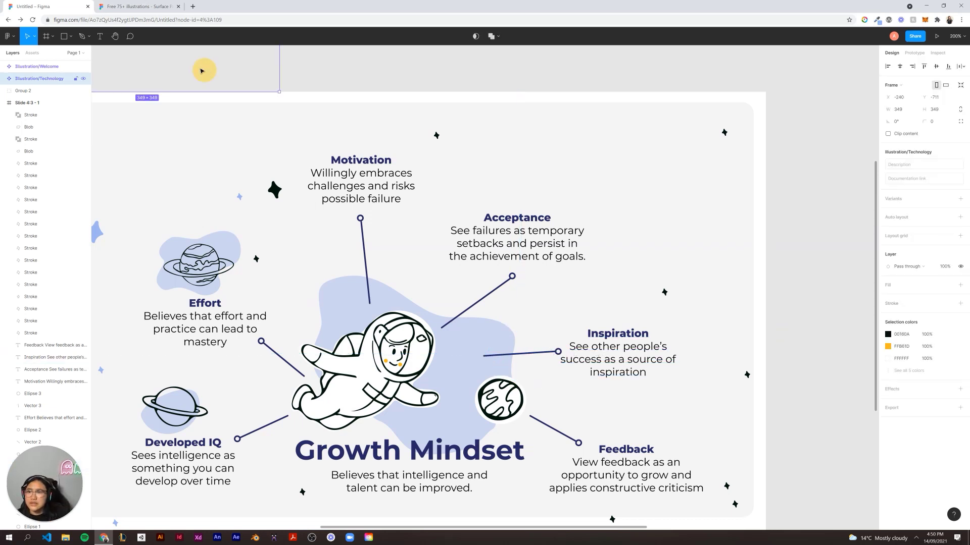
click(149, 10)
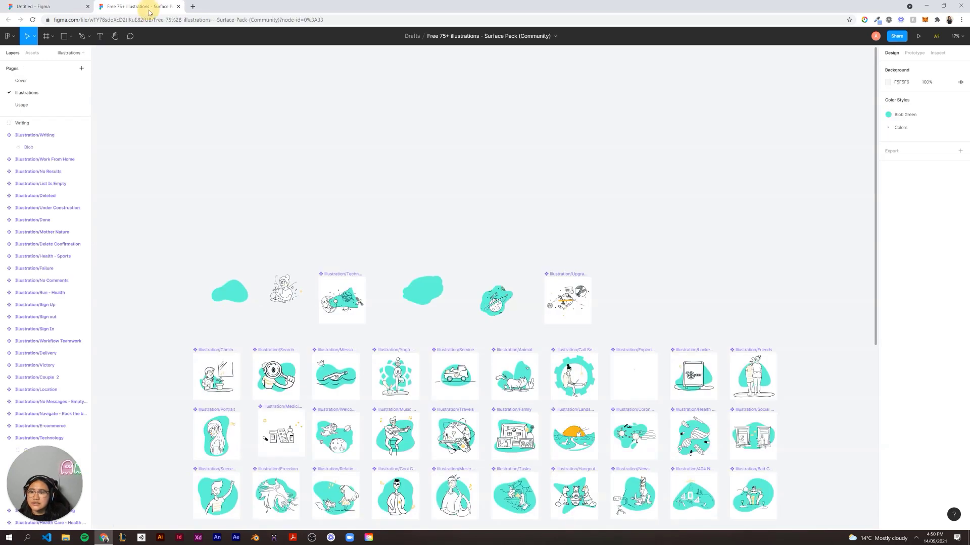
click(357, 306)
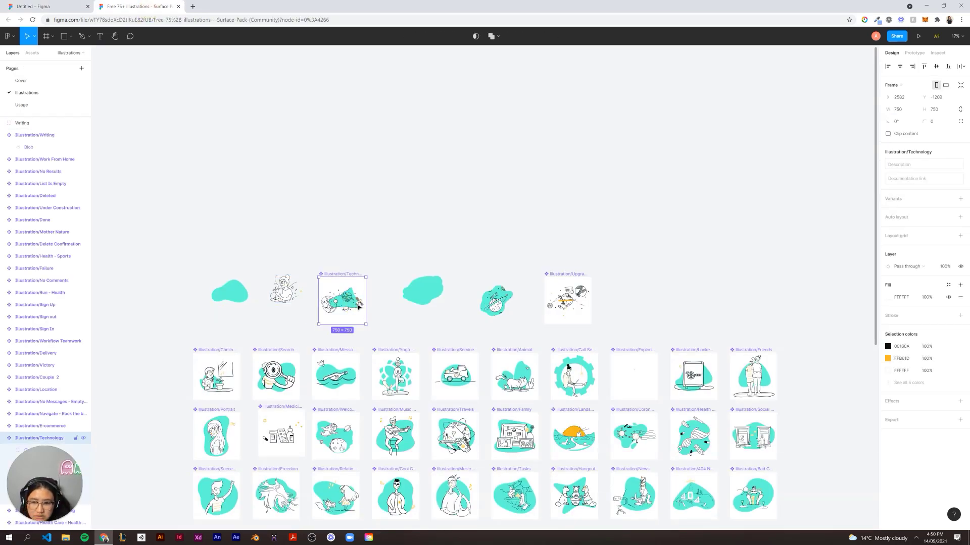
double_click(360, 304)
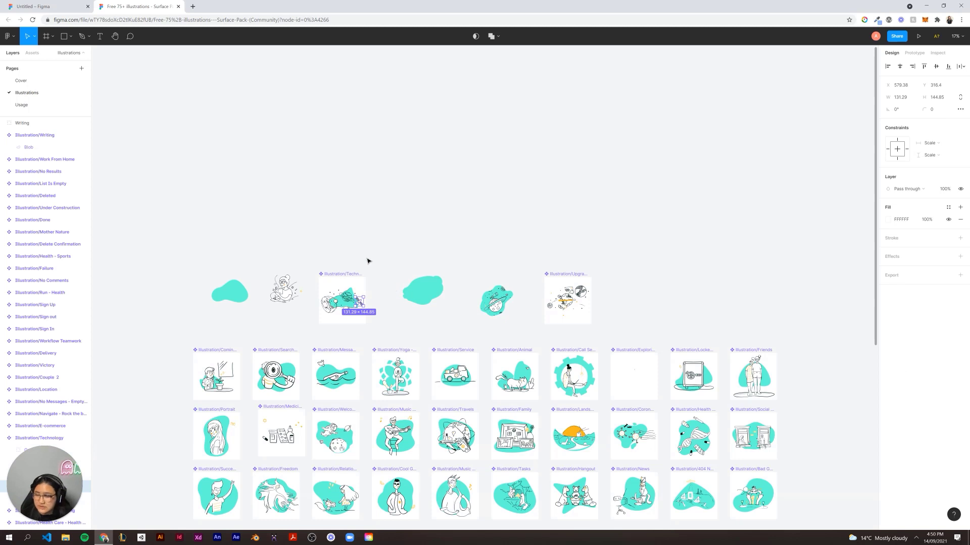
click(68, 6)
click(444, 81)
key(ctrl+v)
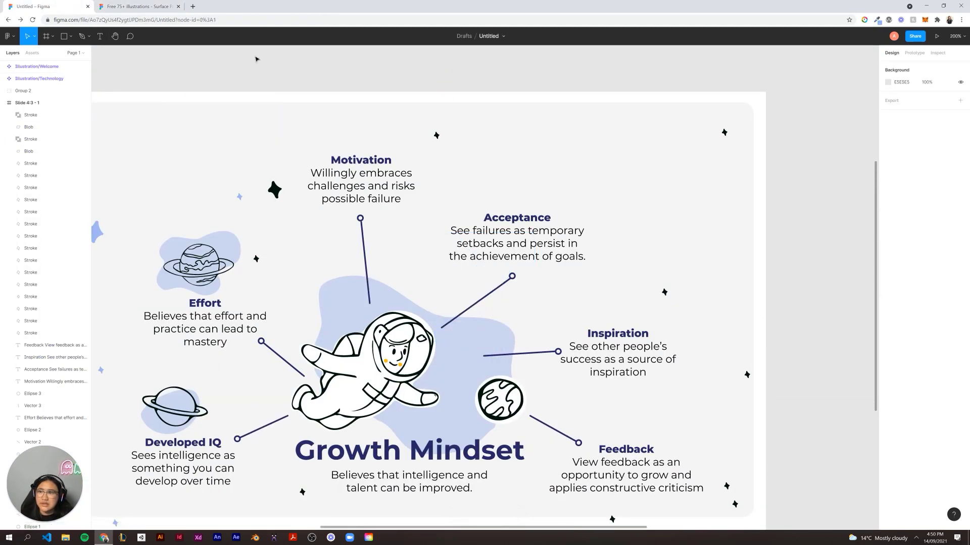
Switch to the illustration pack file and move the satellite's white backing shape out of the Technology frame, to its right.
click(163, 6)
click(341, 167)
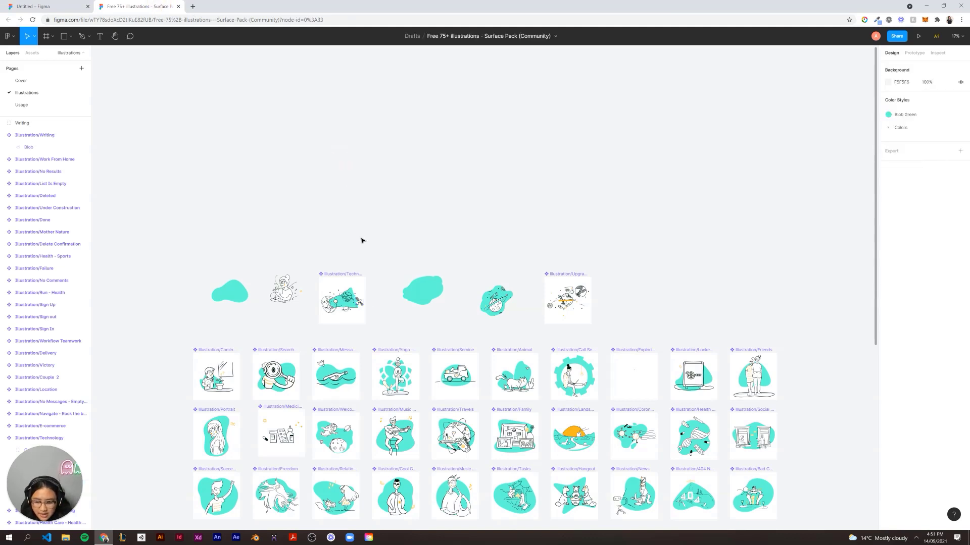
key(shift+0)
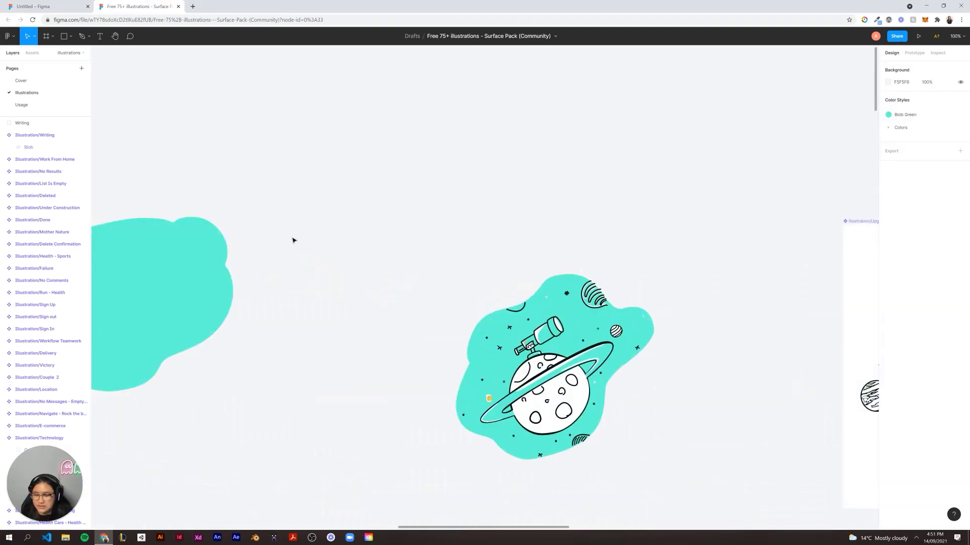
drag(293, 240, 539, 197)
drag(152, 227, 460, 227)
drag(316, 231, 654, 232)
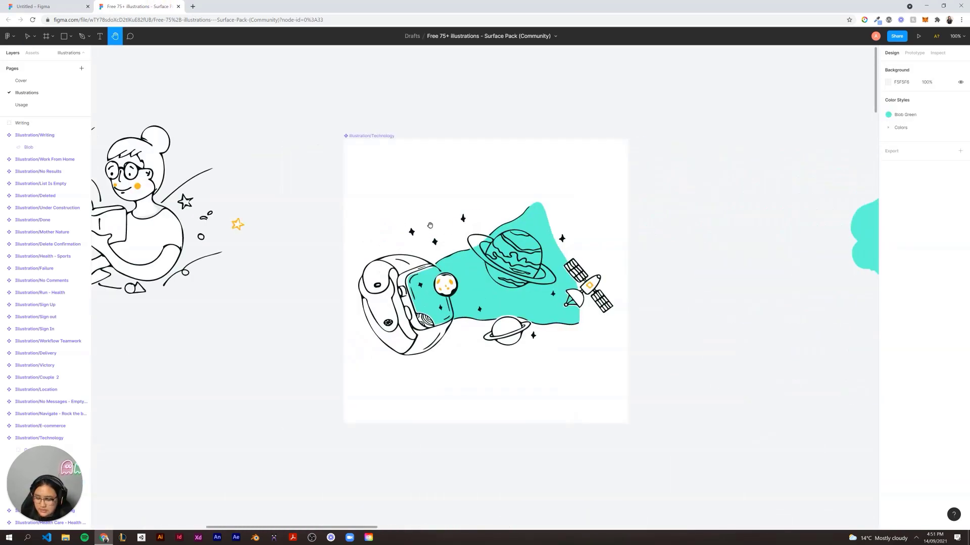
click(582, 280)
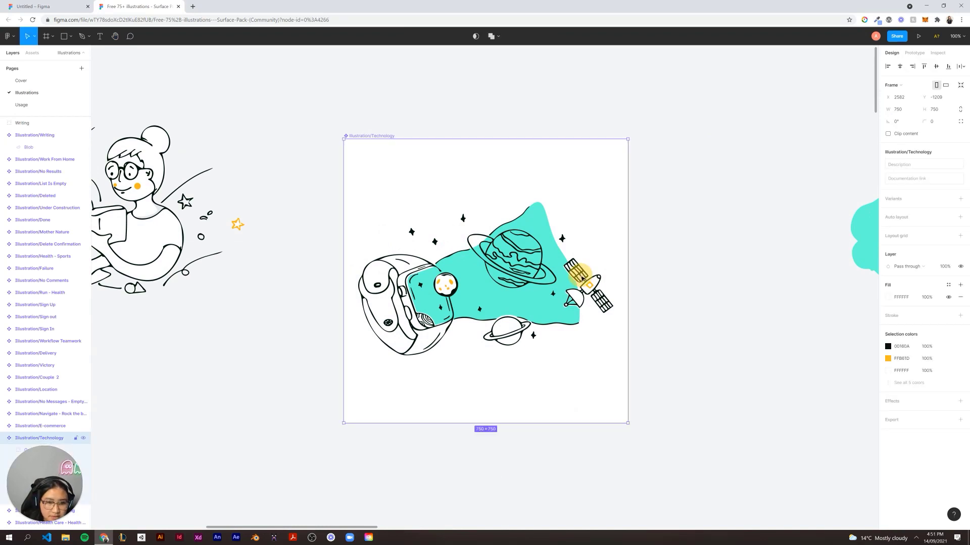
click(583, 278)
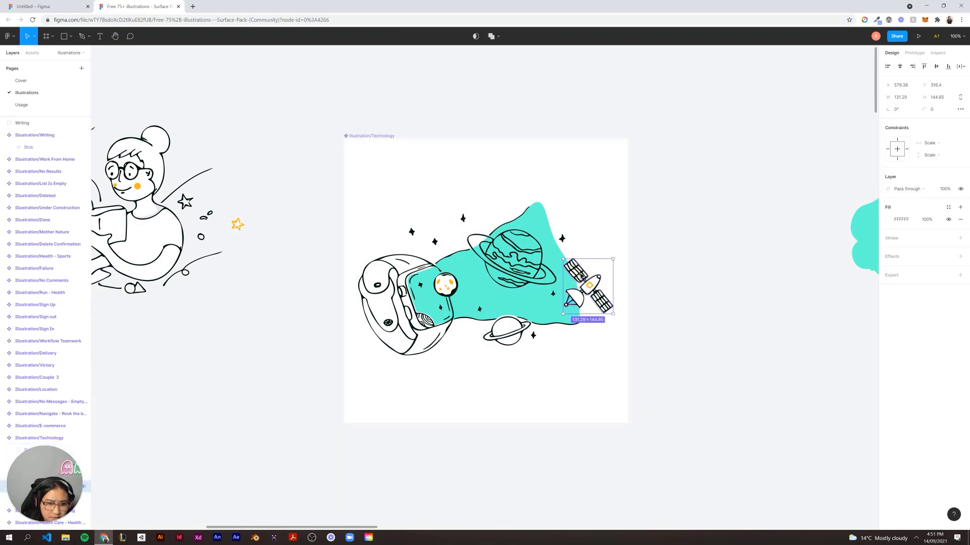
drag(582, 279, 684, 289)
click(692, 243)
Unlock the stroke, highlight and shadow layers inside the Technology illustration's group.
click(581, 277)
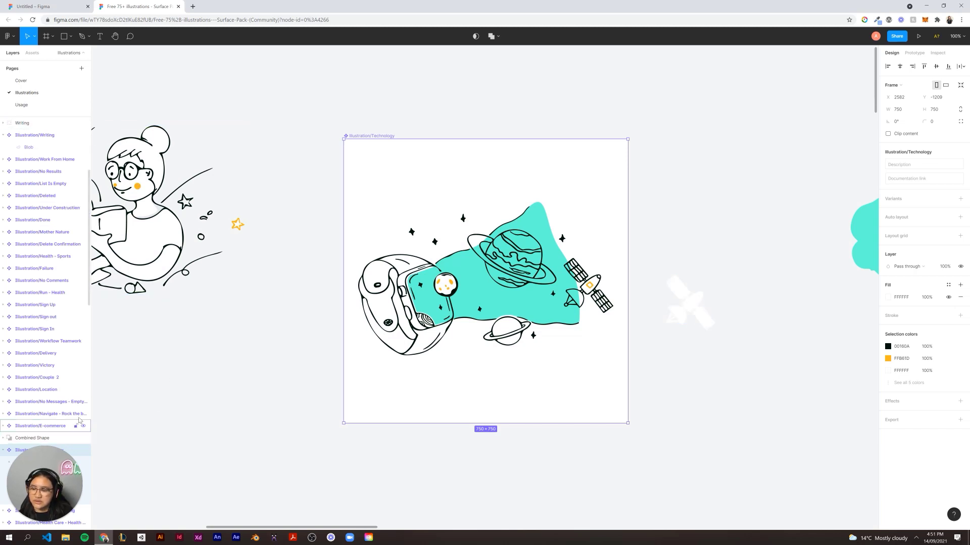
scroll(45, 404, down, 10)
scroll(68, 213, up, 3)
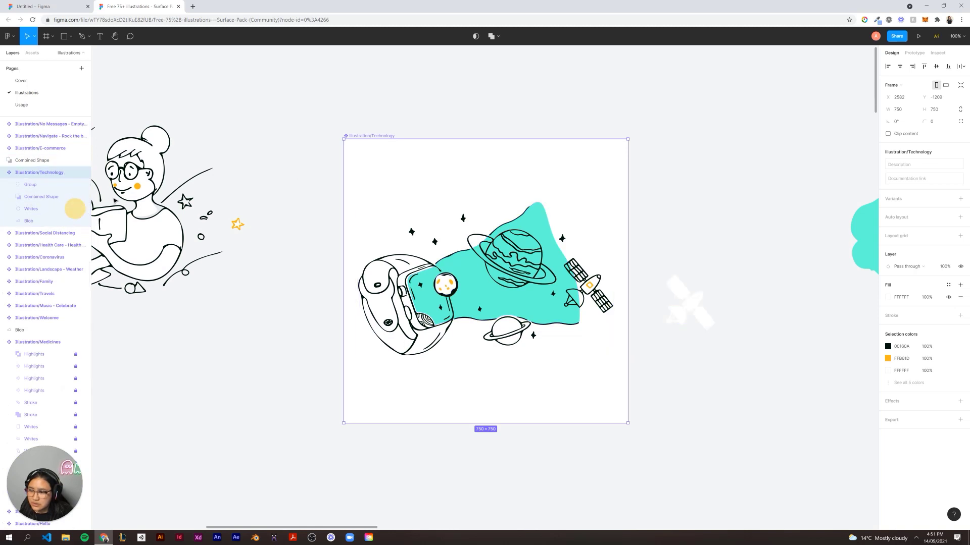
click(9, 186)
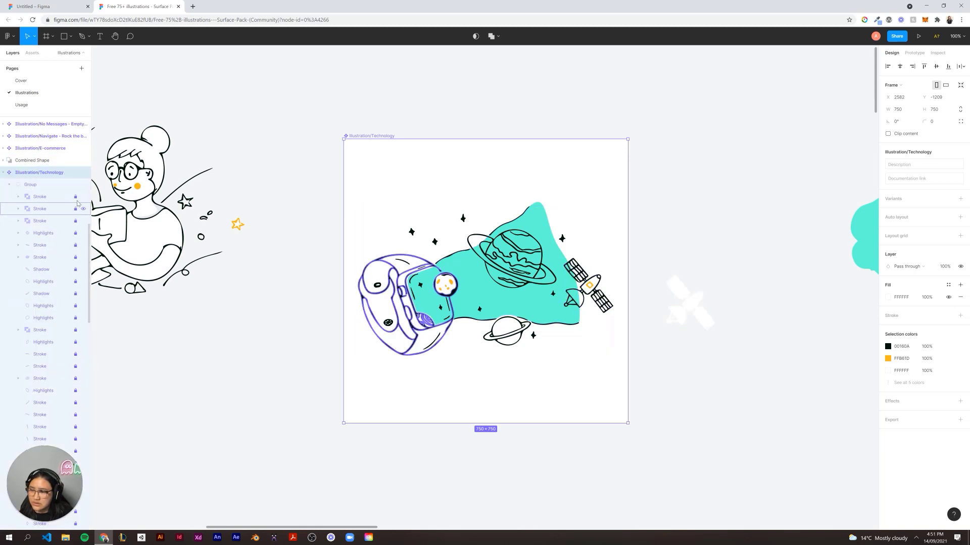
drag(77, 210, 75, 257)
click(76, 269)
click(76, 281)
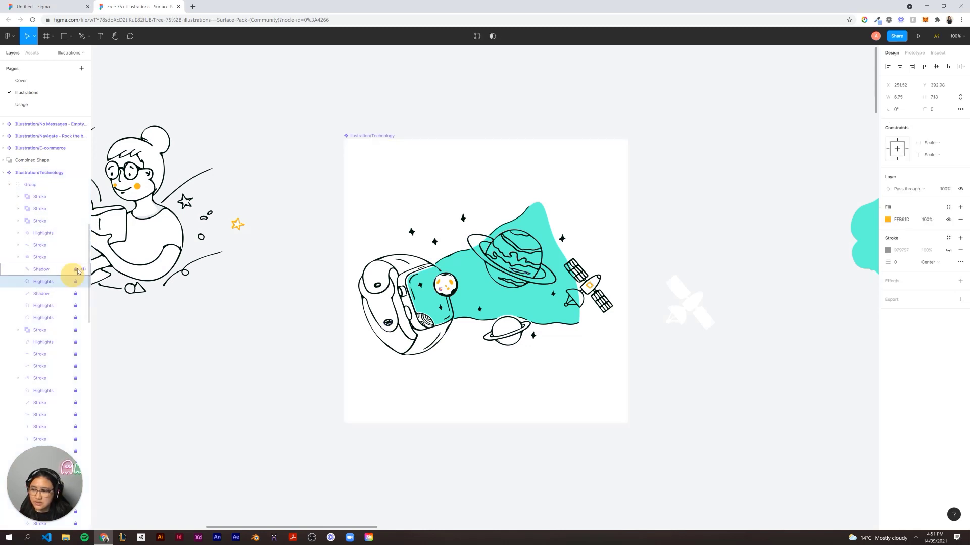
click(75, 293)
click(76, 317)
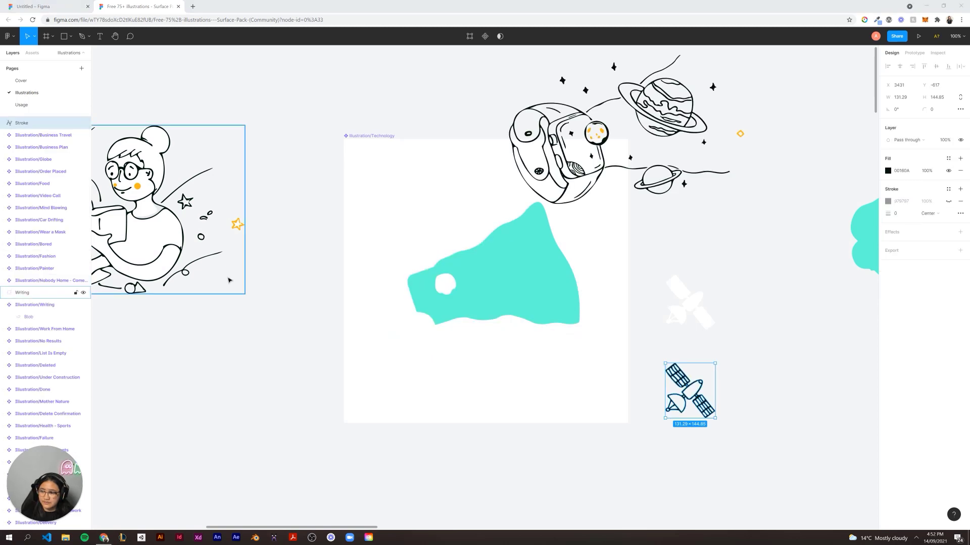
Copy the separated satellite outline into the infographic file, scale it to 61 × 67 and place it above the Motivation heading.
drag(698, 402, 692, 391)
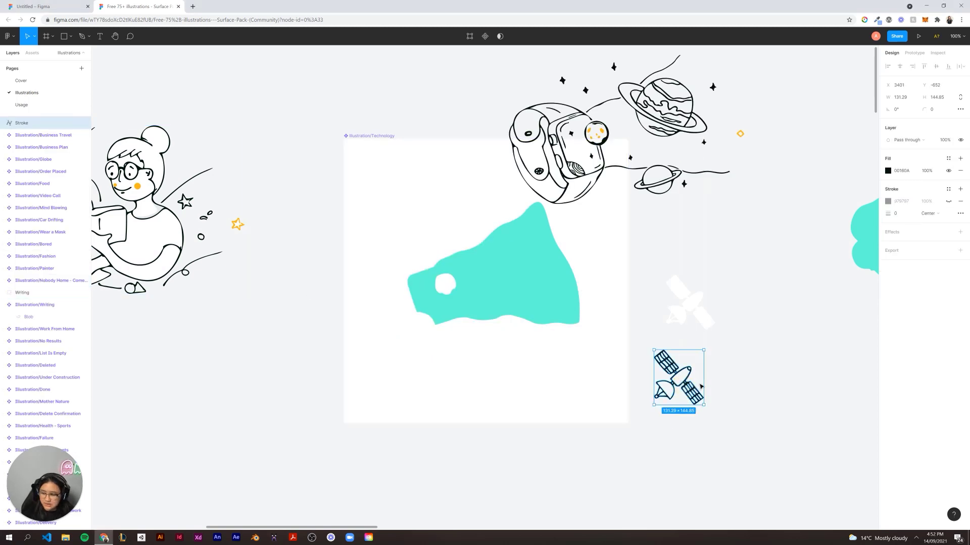
click(63, 11)
key(ctrl+v)
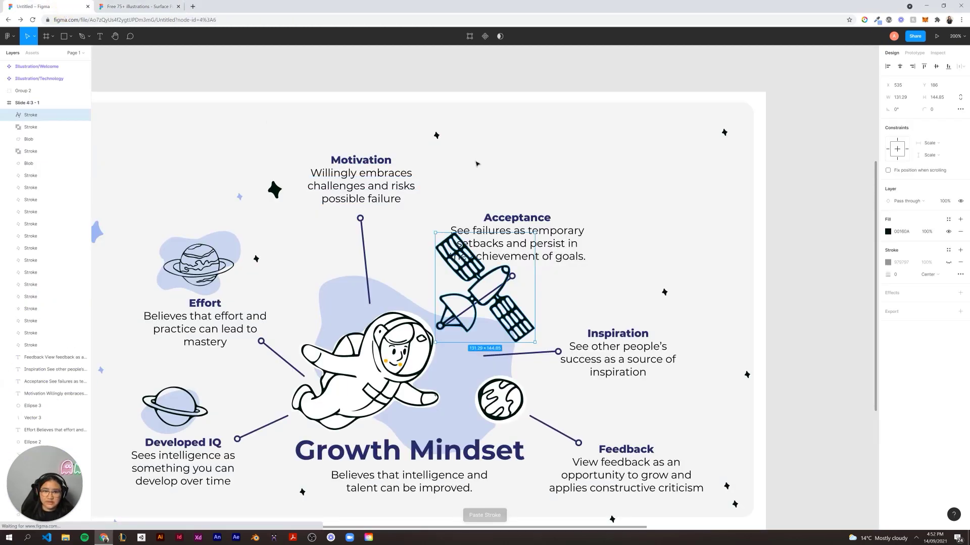
drag(507, 327, 549, 228)
drag(583, 255, 359, 136)
Shorten the Motivation connector line to about 64 long above the astronaut and move its circle onto the line's upper end.
click(374, 196)
drag(375, 202, 365, 269)
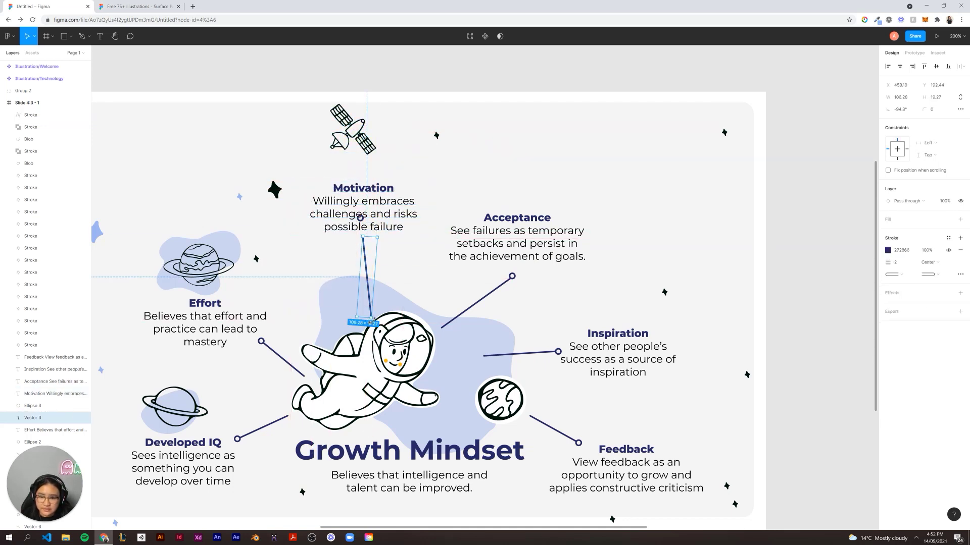
drag(372, 320, 373, 278)
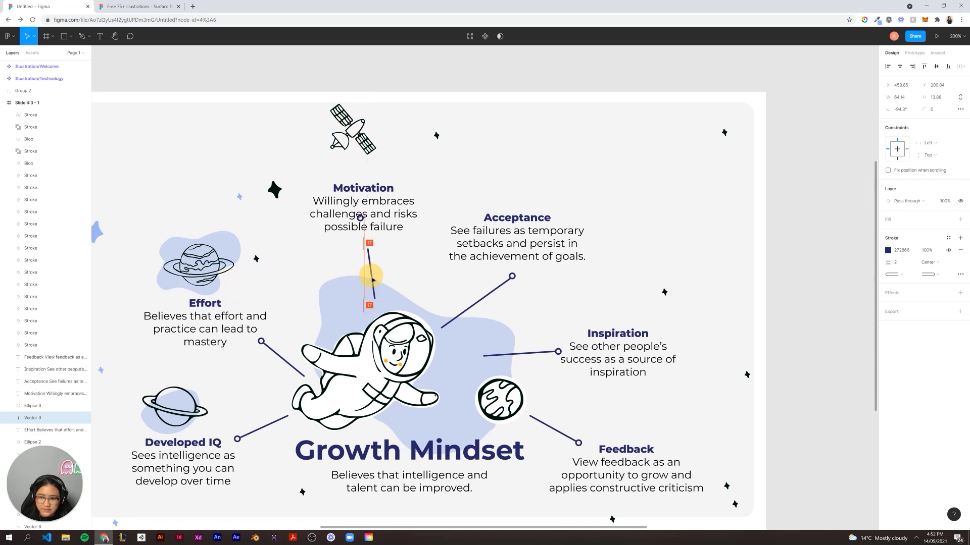
drag(360, 223, 367, 247)
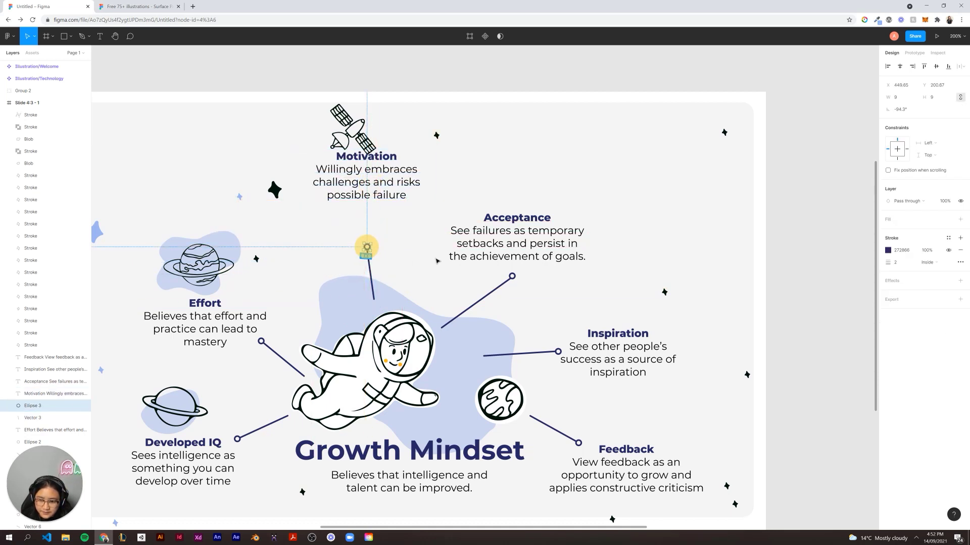
click(780, 202)
click(367, 247)
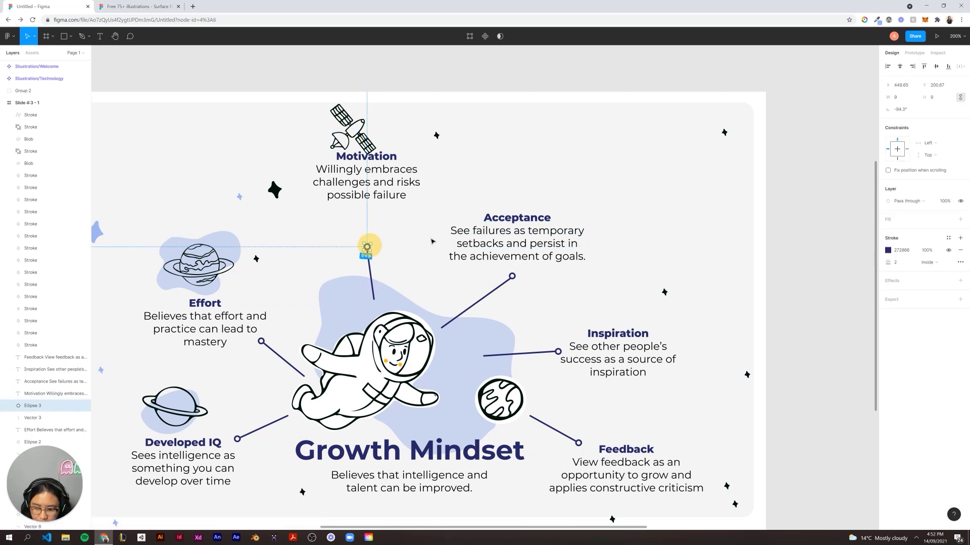
click(434, 202)
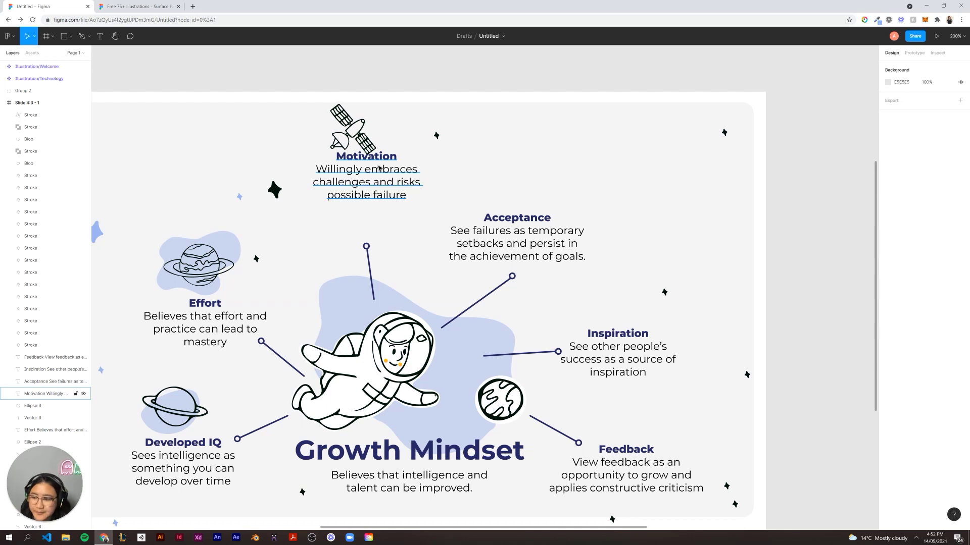
Move the Motivation text down to just above its circle and bring the satellite down to sit directly over the heading.
drag(373, 165, 370, 219)
drag(367, 152, 379, 175)
click(291, 79)
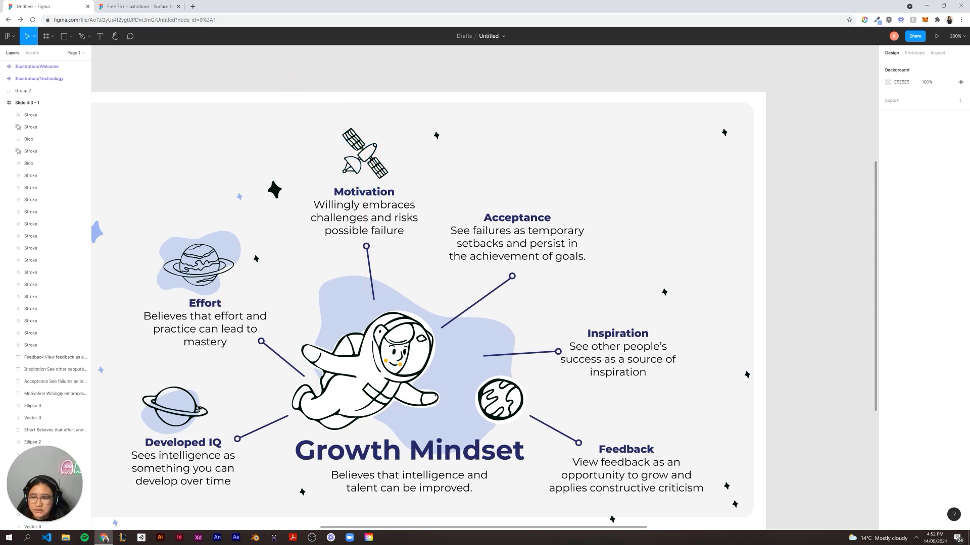
Duplicate the light-blue blob from the Developed IQ planet, place it behind the satellite and rotate it to frame the drawing.
drag(152, 431, 338, 173)
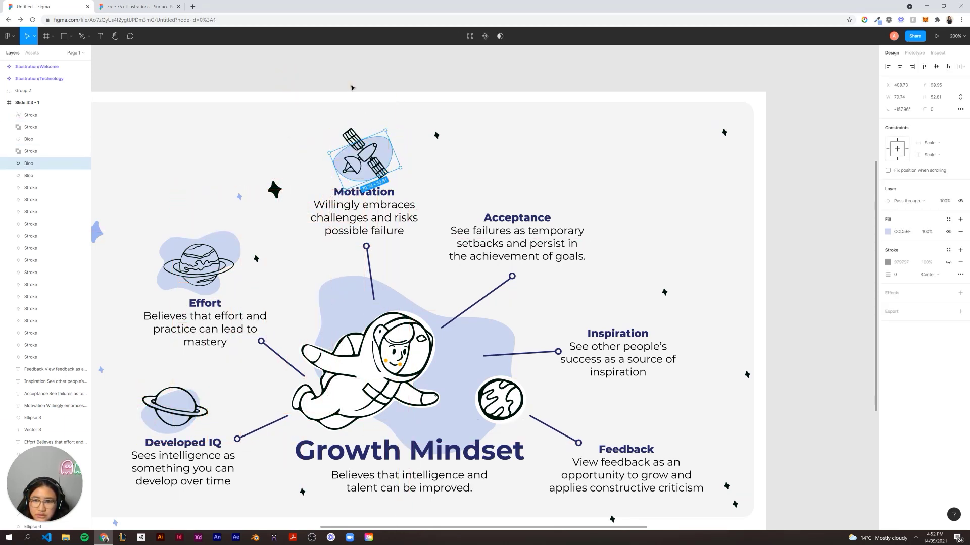
click(352, 88)
click(376, 151)
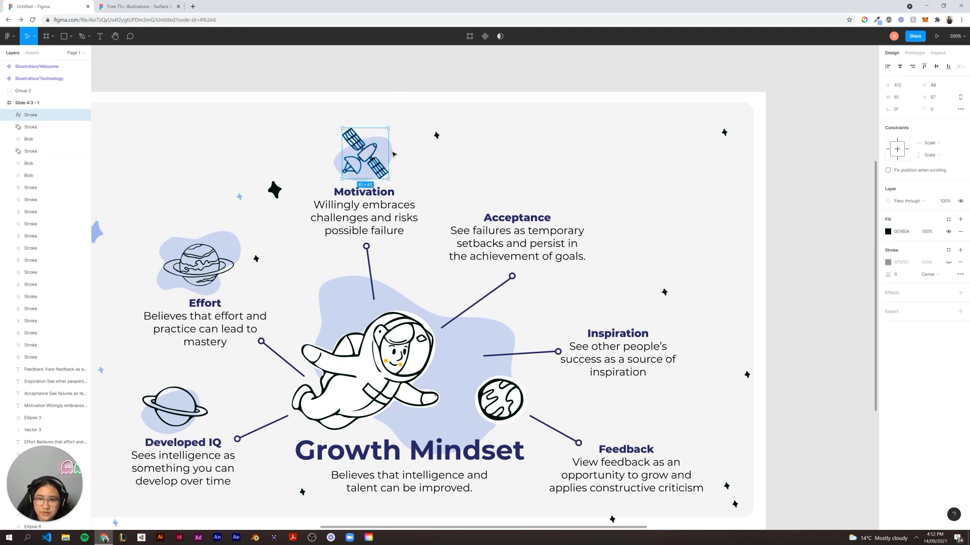
click(392, 151)
drag(387, 126, 405, 147)
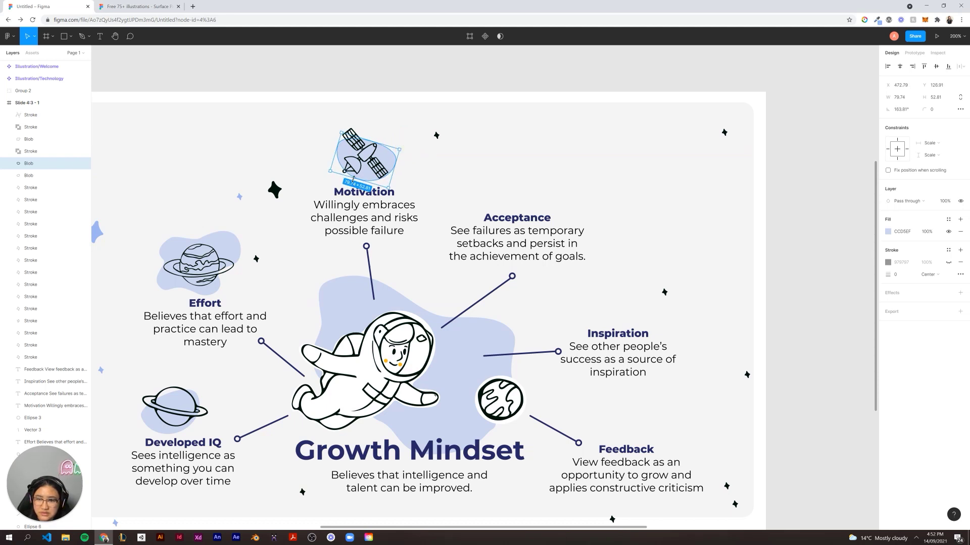
drag(353, 177, 392, 132)
click(415, 82)
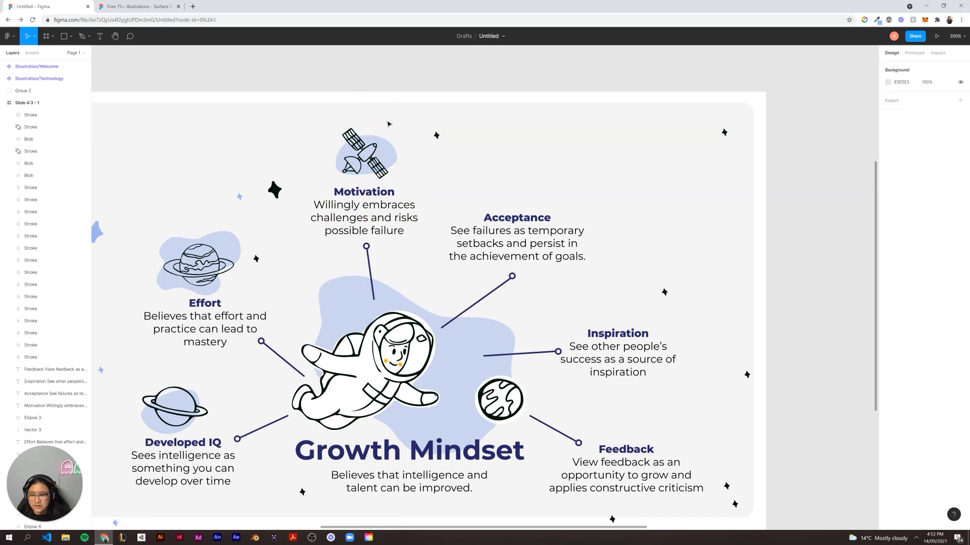
click(362, 172)
click(374, 74)
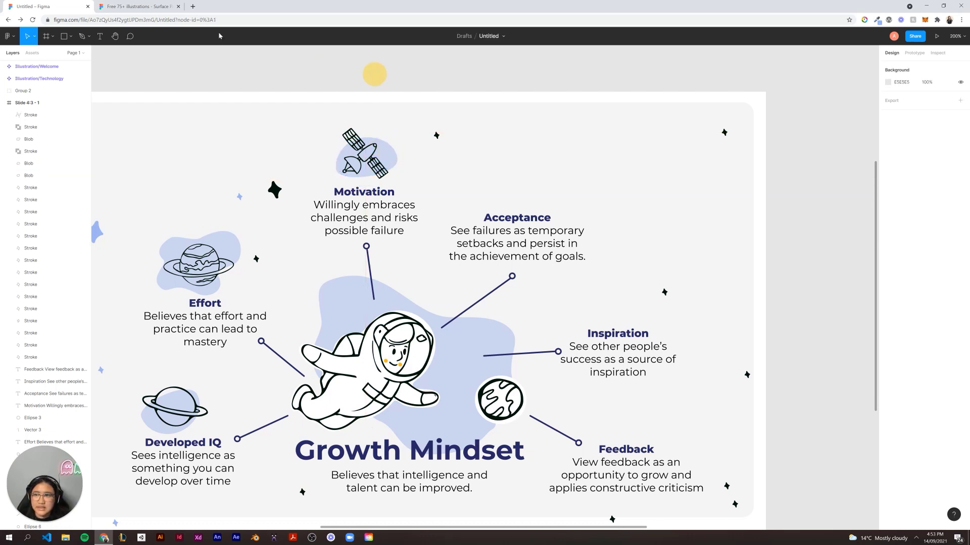
Switch to the illustration pack file and separate the telescope outline from the ringed moon illustration as its own group beside it.
click(133, 6)
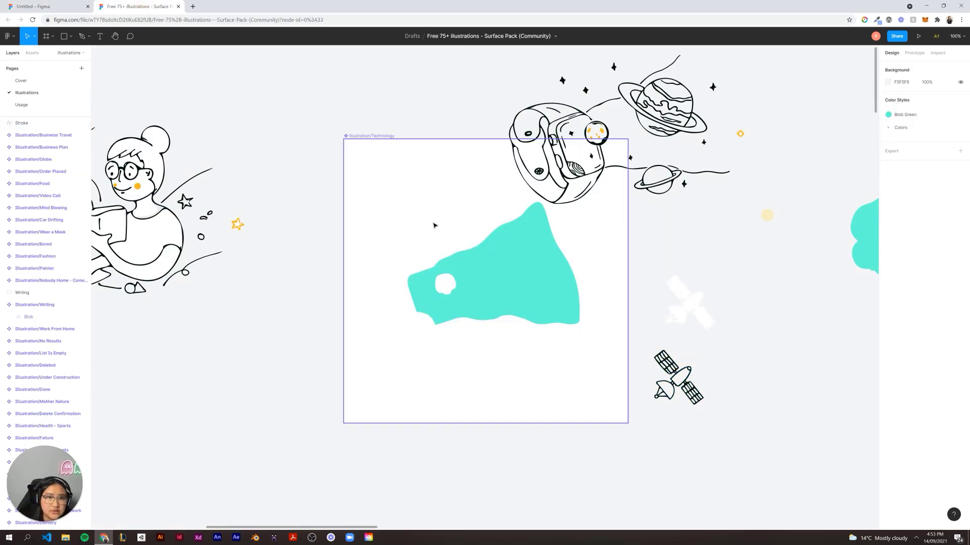
scroll(290, 121, left, 5)
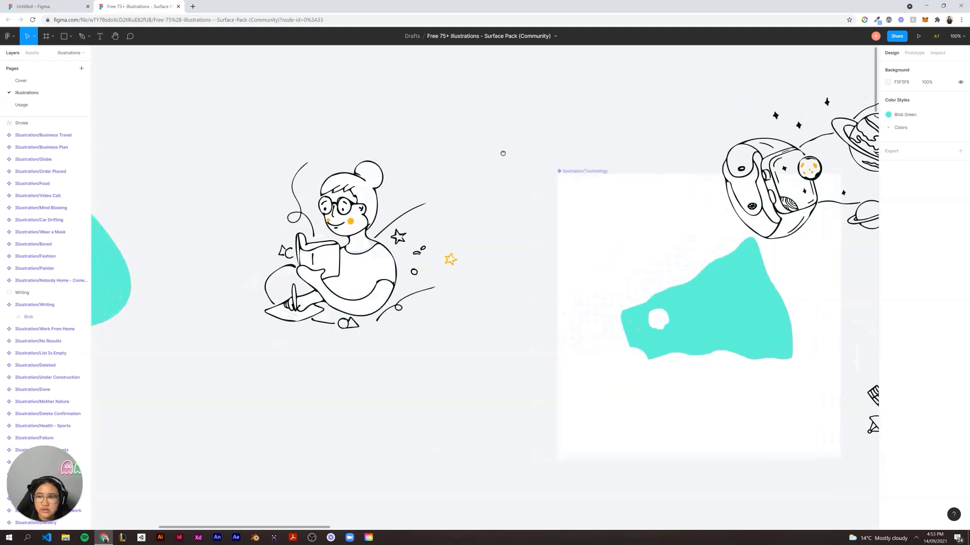
scroll(503, 154, up, 2)
scroll(502, 154, right, 2)
scroll(546, 202, right, 20)
scroll(546, 202, down, 3)
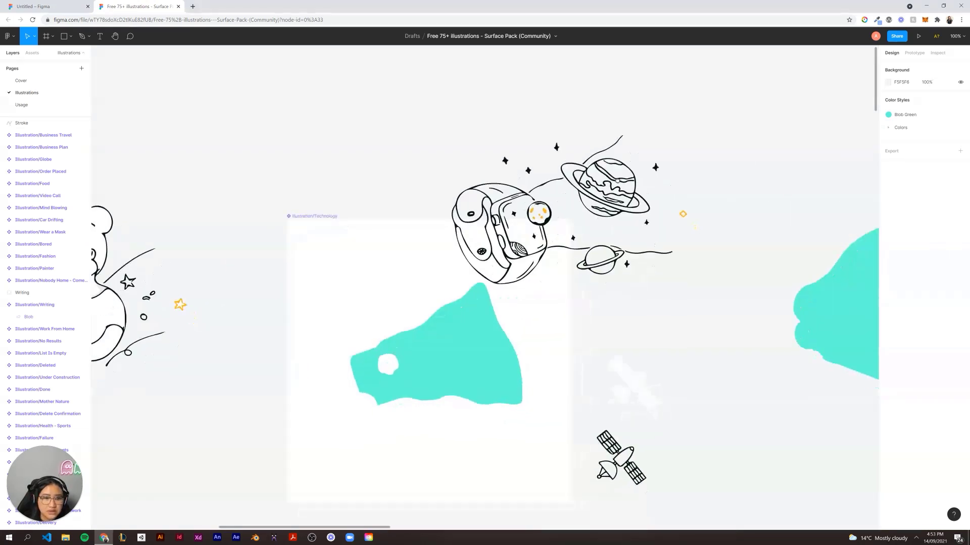
scroll(475, 215, right, 2)
scroll(475, 216, down, 1)
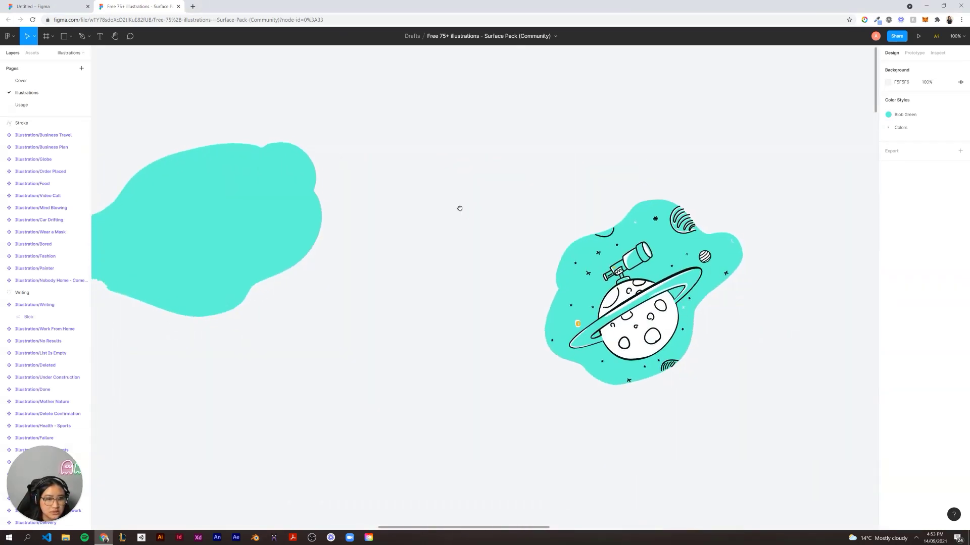
click(630, 251)
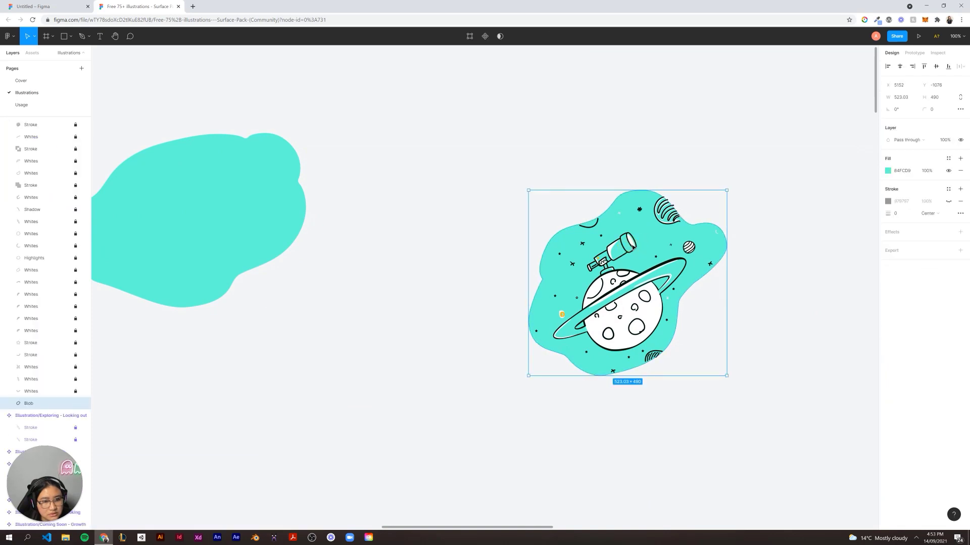
double_click(629, 248)
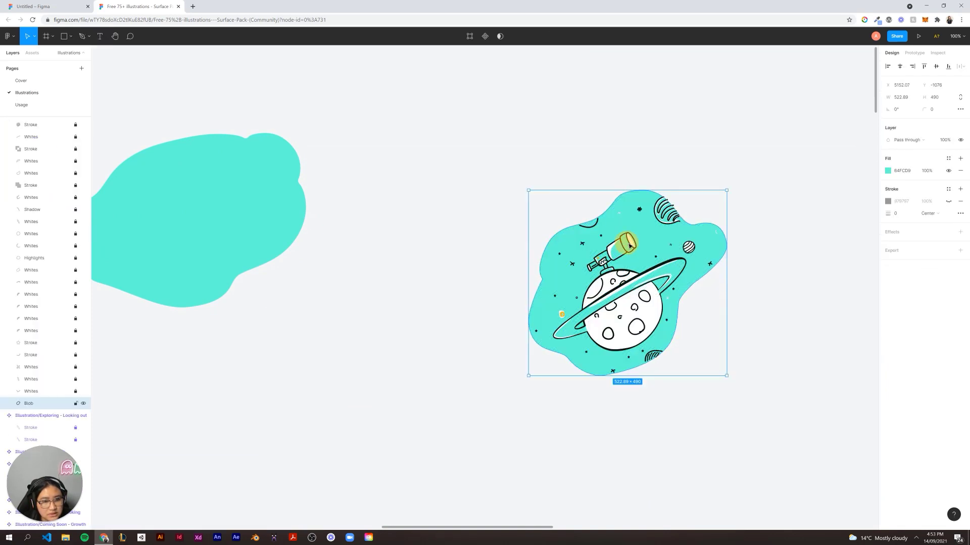
double_click(630, 246)
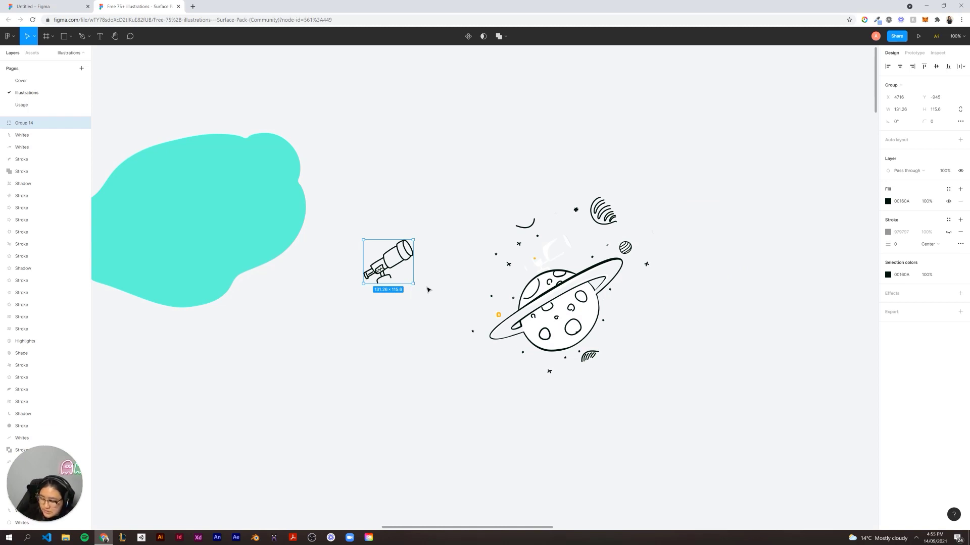
Paste the telescope into the infographic, place it directly above the Inspiration heading, and move the small black star beside it.
click(34, 6)
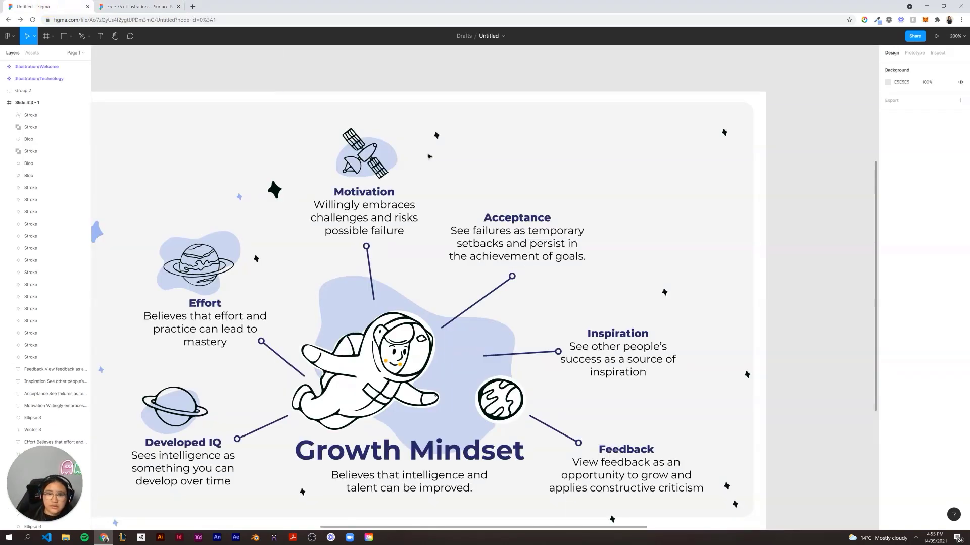
key(ctrl+v)
drag(523, 280, 664, 291)
mouse_move(676, 340)
mouse_down()
mouse_move(631, 296)
mouse_move(641, 311)
mouse_move(673, 278)
mouse_up()
click(795, 285)
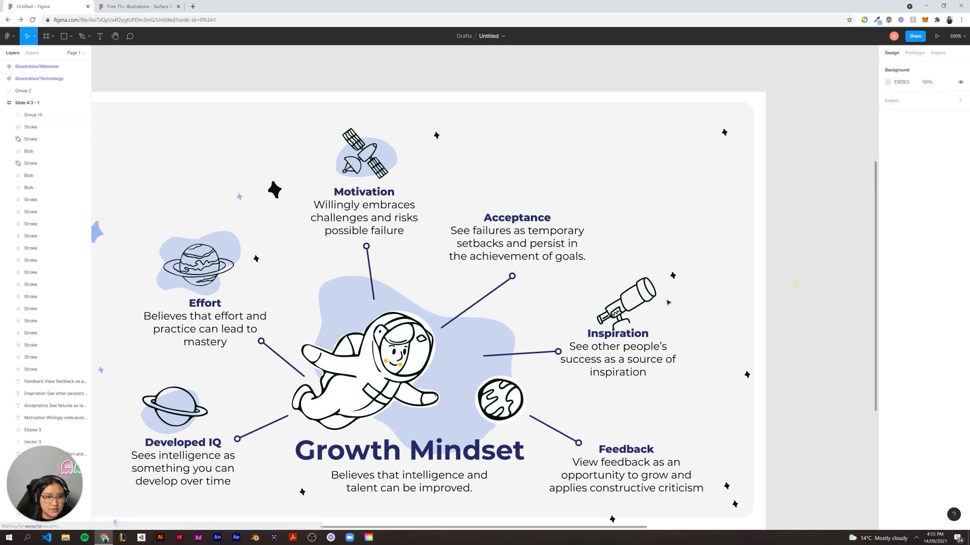
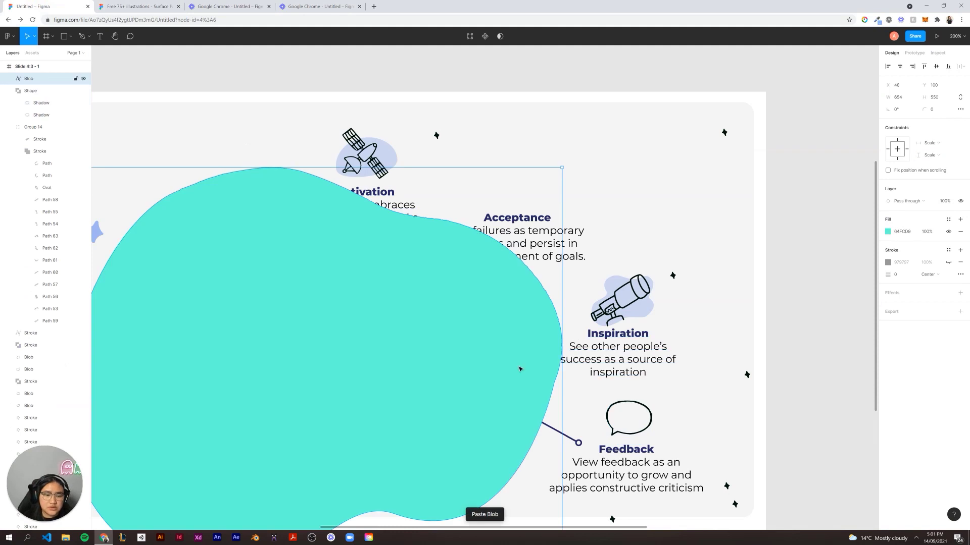
Shrink the pasted green blob to about 69 × 58 above the Feedback heading and recolour it light blue CCD5EF.
drag(695, 453, 652, 430)
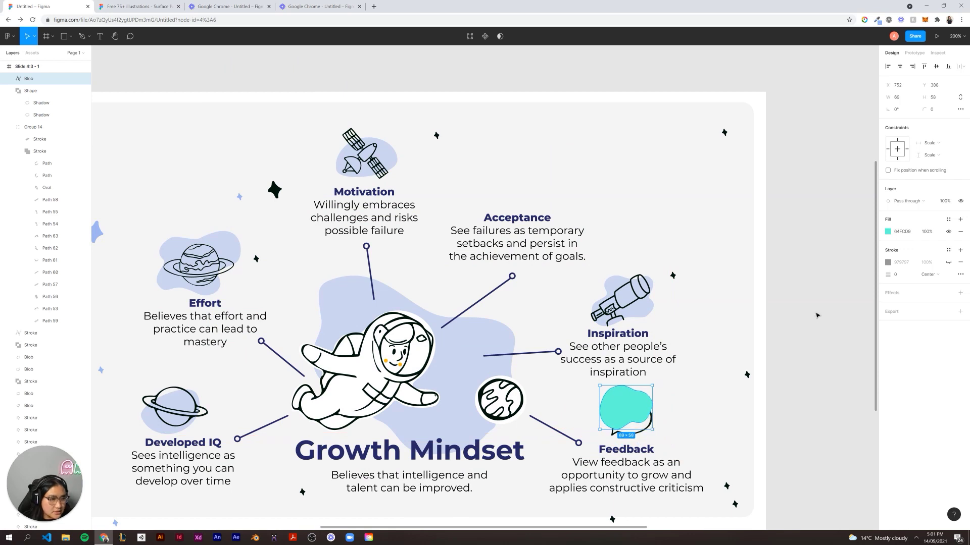
click(888, 232)
click(868, 394)
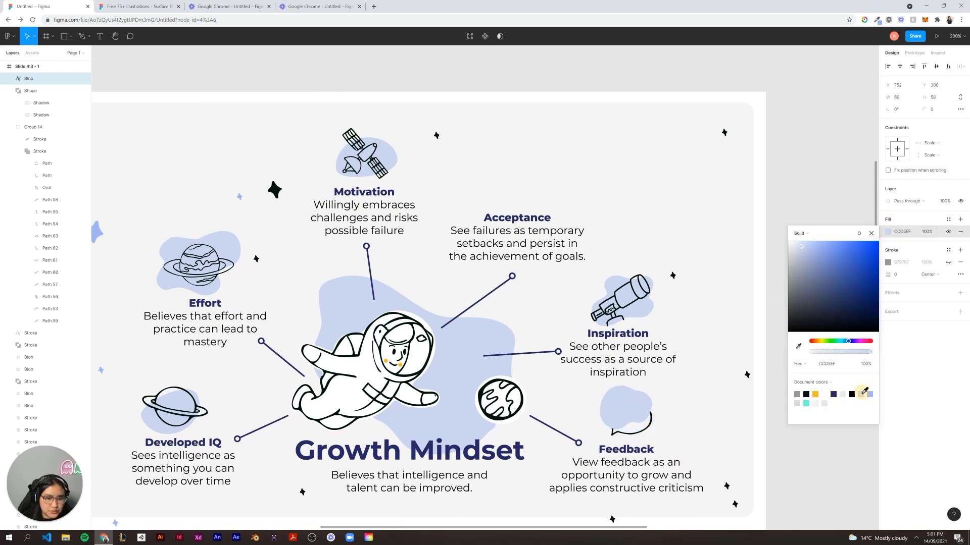
click(674, 431)
Bring the Feedback speech bubble forward in front of the blob and move it down close to the heading.
click(652, 423)
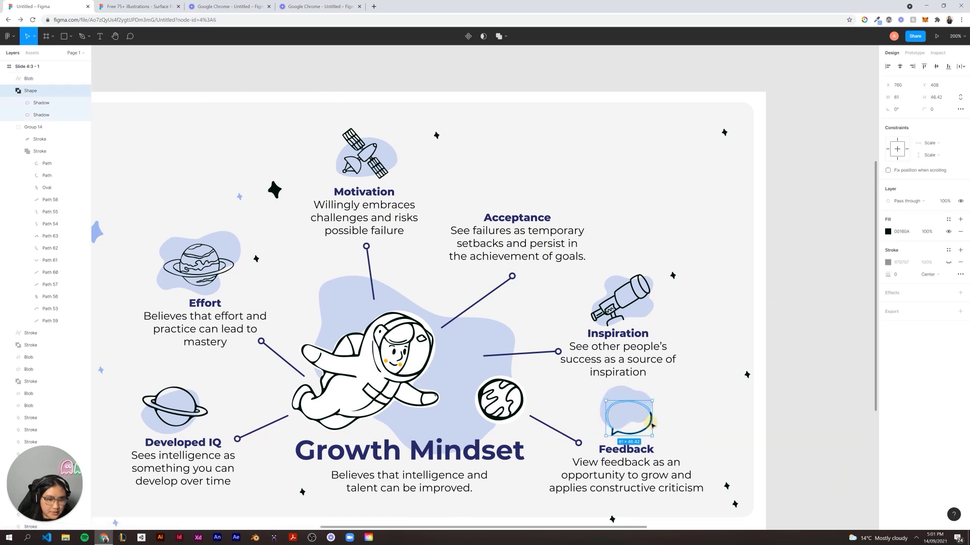
right_click(650, 419)
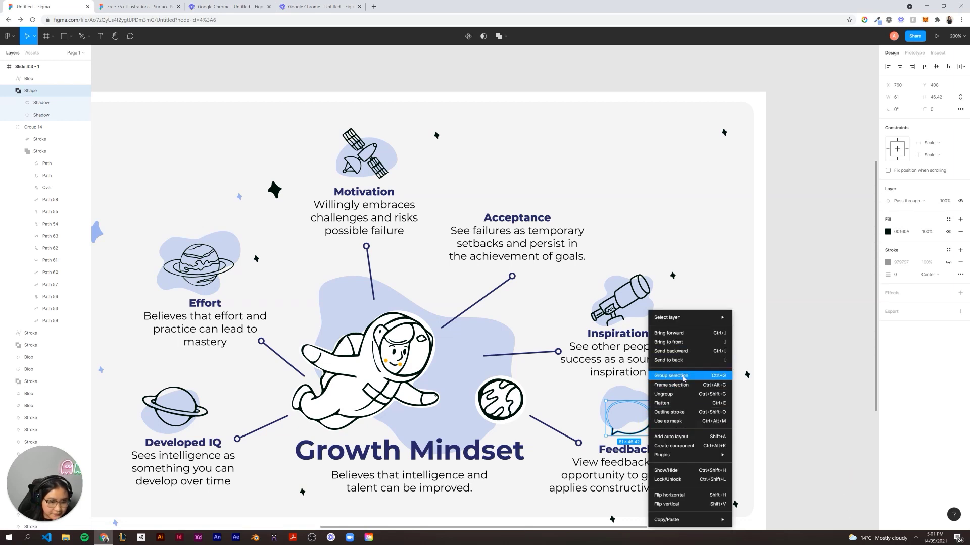
click(699, 333)
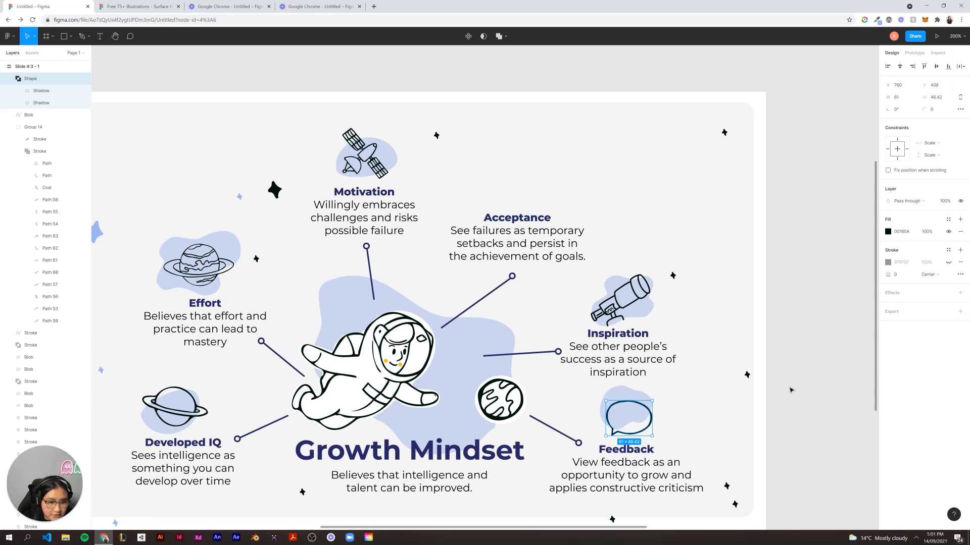
click(650, 413)
mouse_move(650, 414)
mouse_down()
mouse_move(662, 395)
mouse_move(650, 430)
mouse_up()
click(762, 427)
click(821, 442)
Rotate the light-blue blob and reposition it so that it sits closely behind the Feedback speech bubble.
click(646, 404)
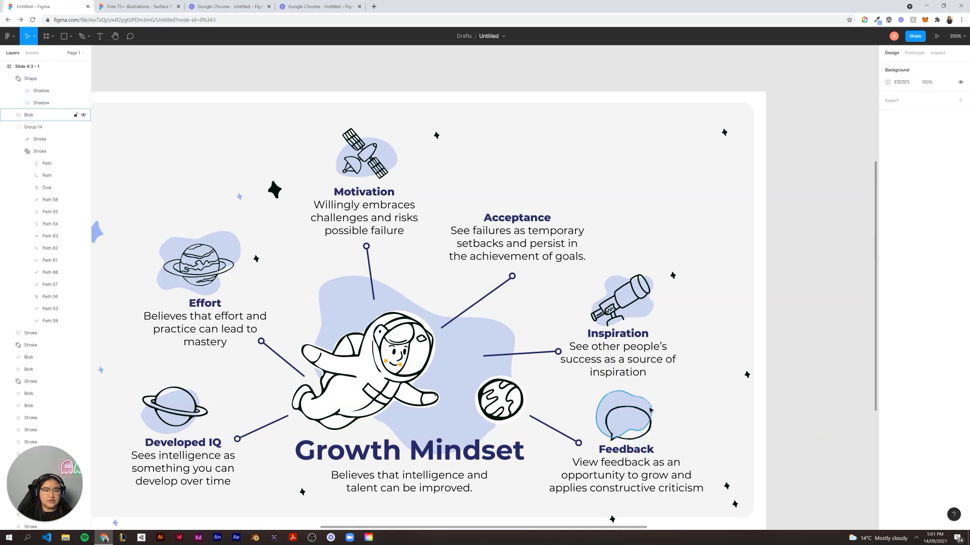
drag(656, 393, 610, 432)
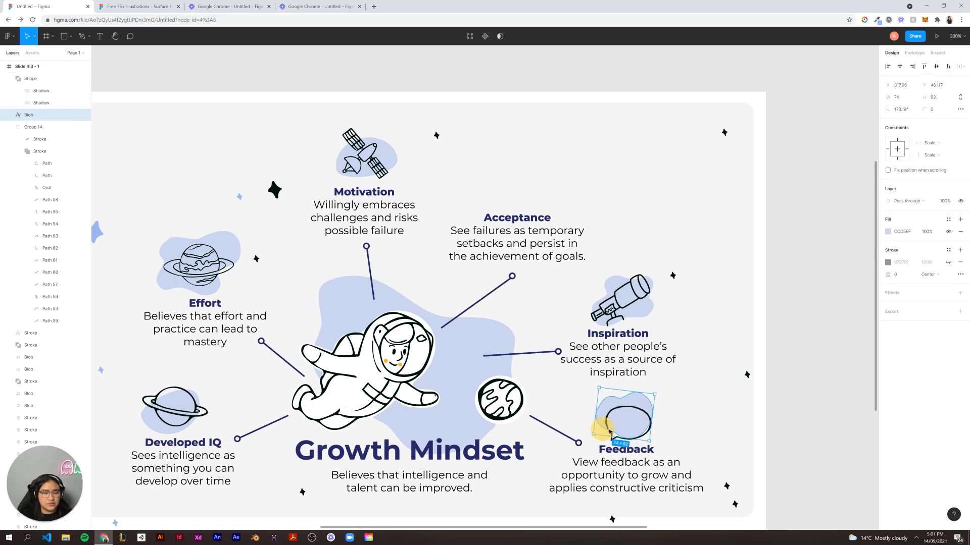
drag(648, 402, 652, 409)
drag(655, 447, 650, 412)
click(786, 420)
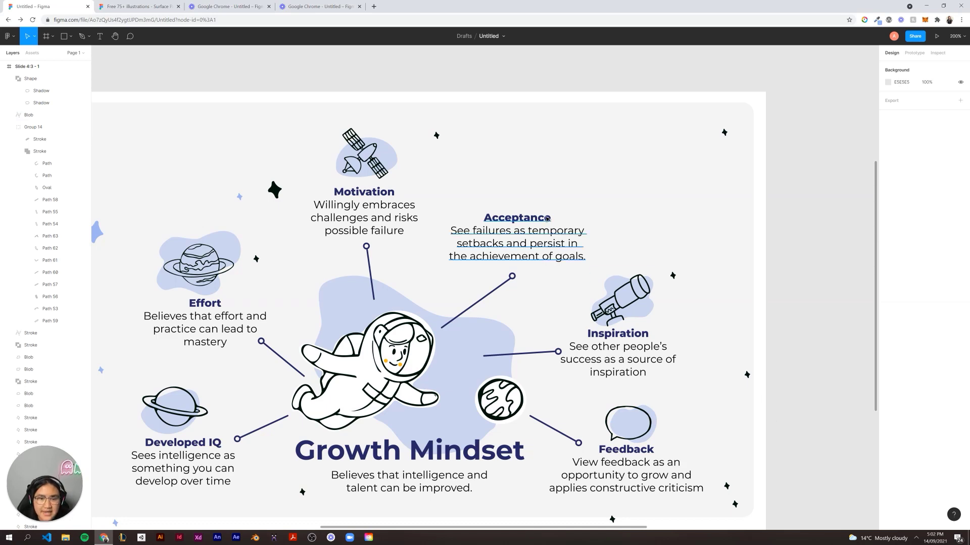
Switch to the illustration pack file and browse its illustrations for a drawing to go above the Acceptance heading.
click(126, 6)
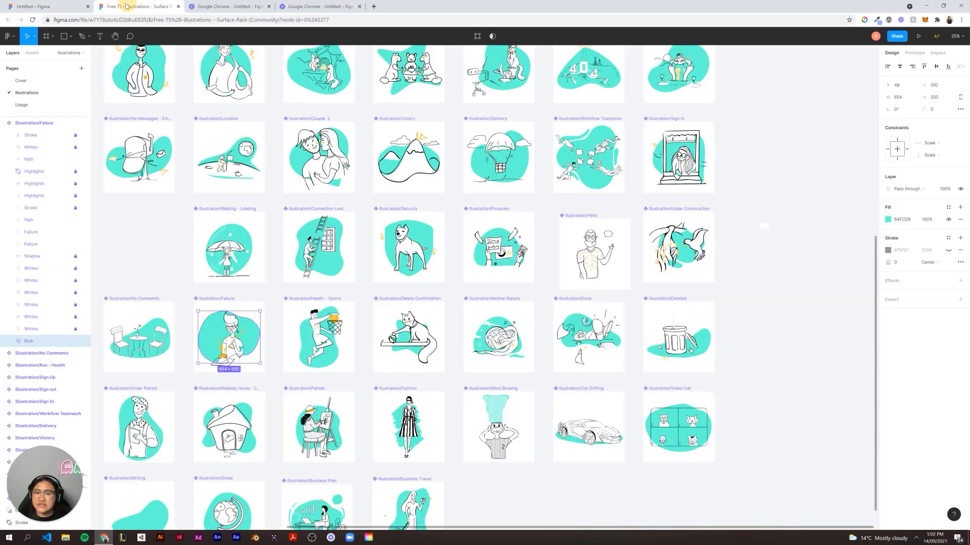
click(772, 329)
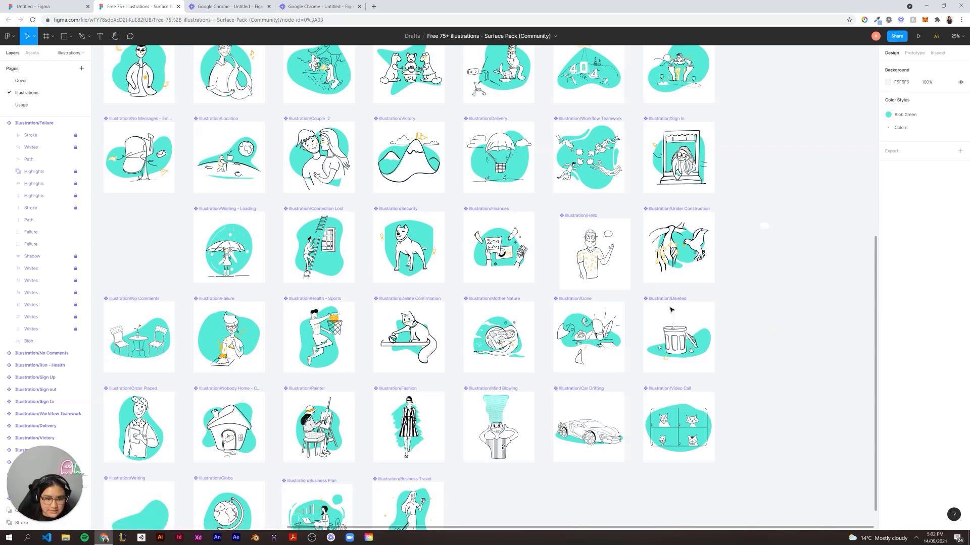
scroll(672, 309, left, 8)
scroll(672, 310, down, 3)
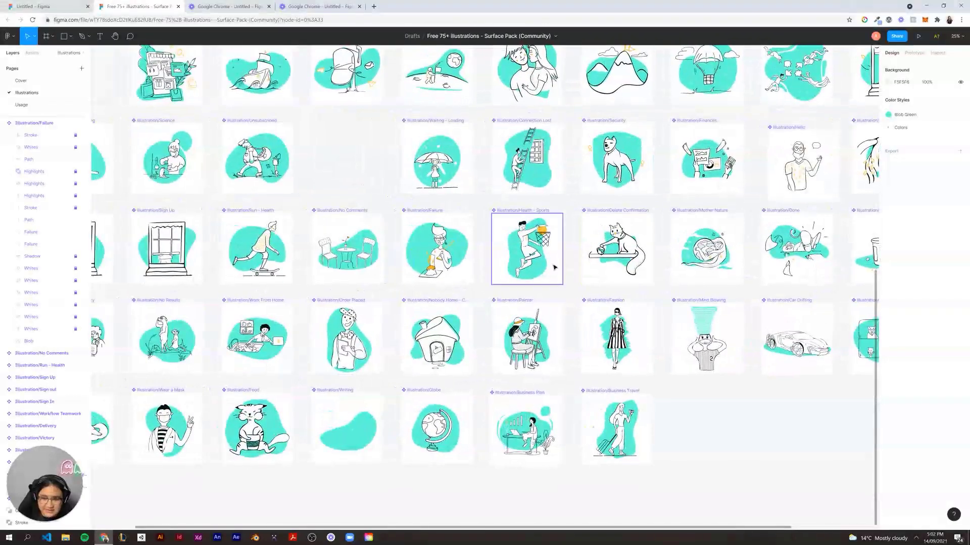
scroll(554, 268, left, 8)
scroll(554, 268, up, 1)
scroll(546, 247, left, 2)
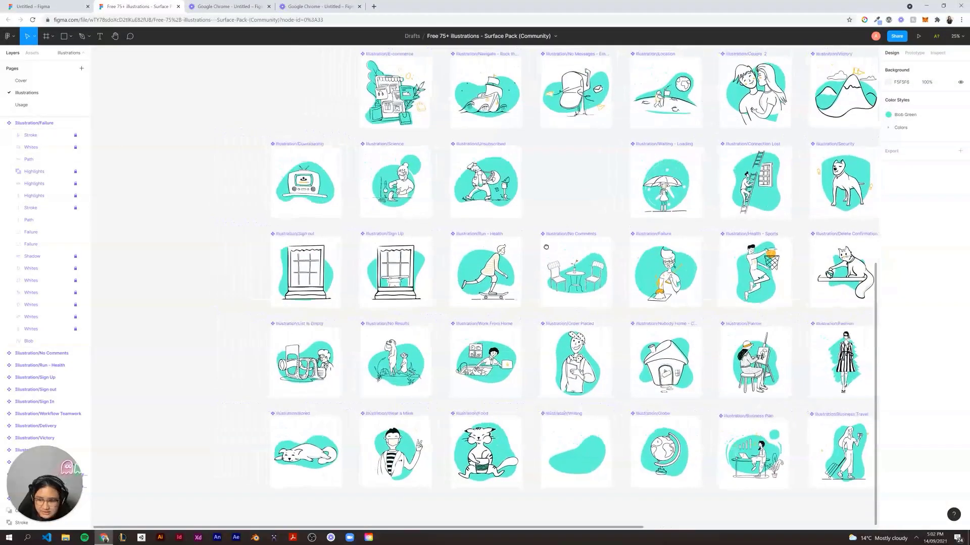
scroll(546, 247, up, 5)
scroll(546, 247, right, 2)
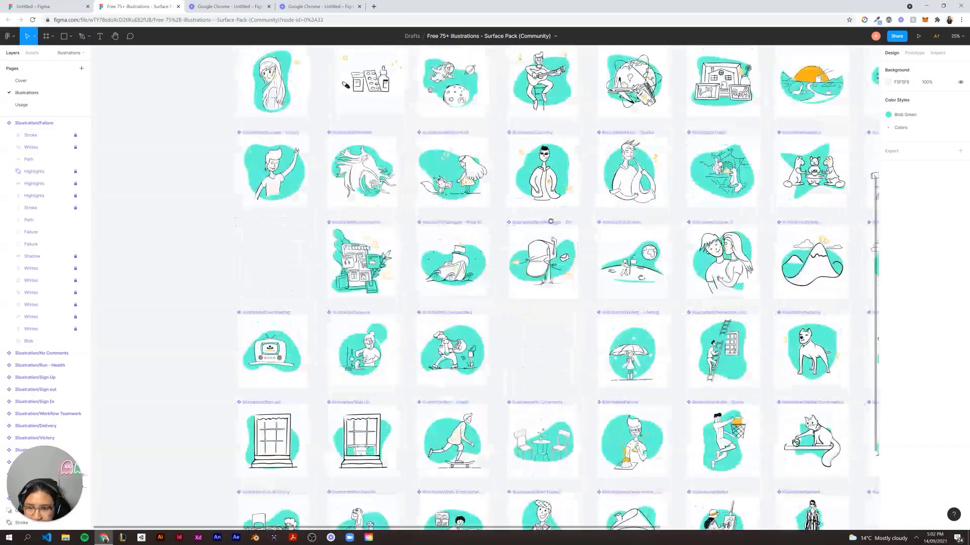
scroll(551, 224, up, 4)
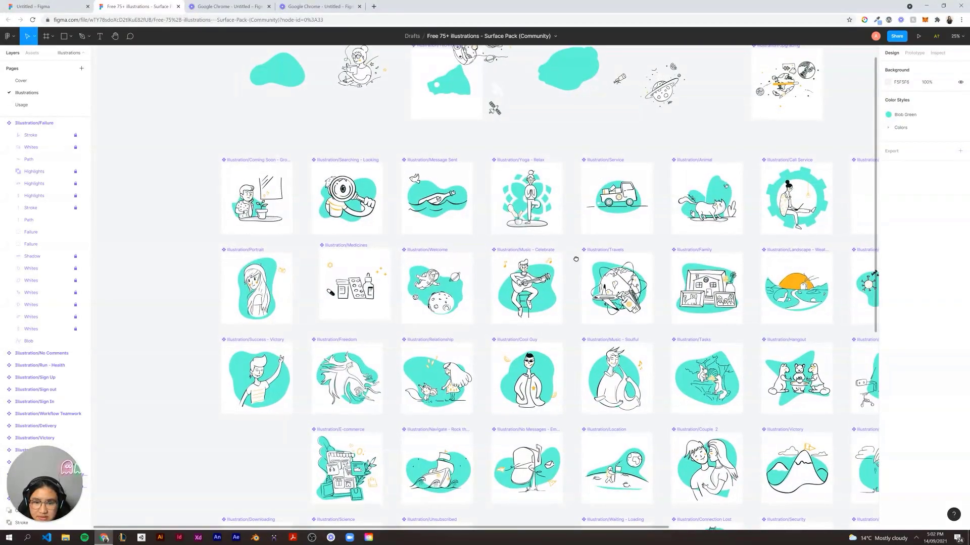
drag(574, 257, 581, 279)
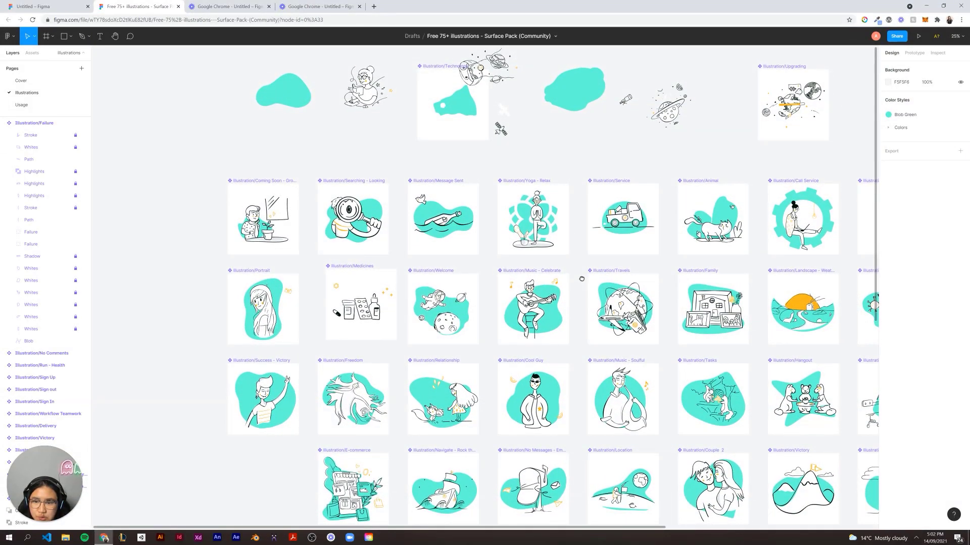
scroll(580, 281, right, 3)
scroll(581, 280, up, 2)
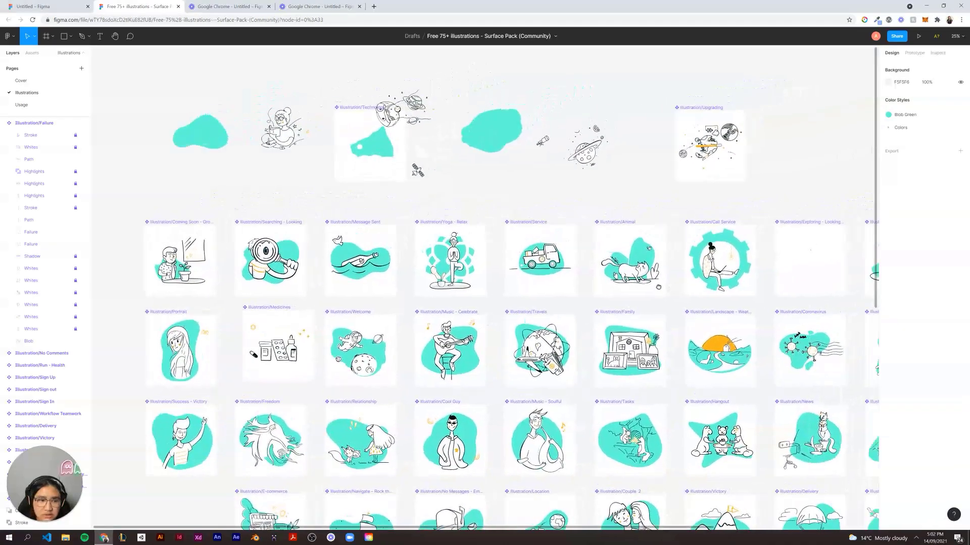
scroll(658, 287, right, 5)
scroll(658, 287, up, 1)
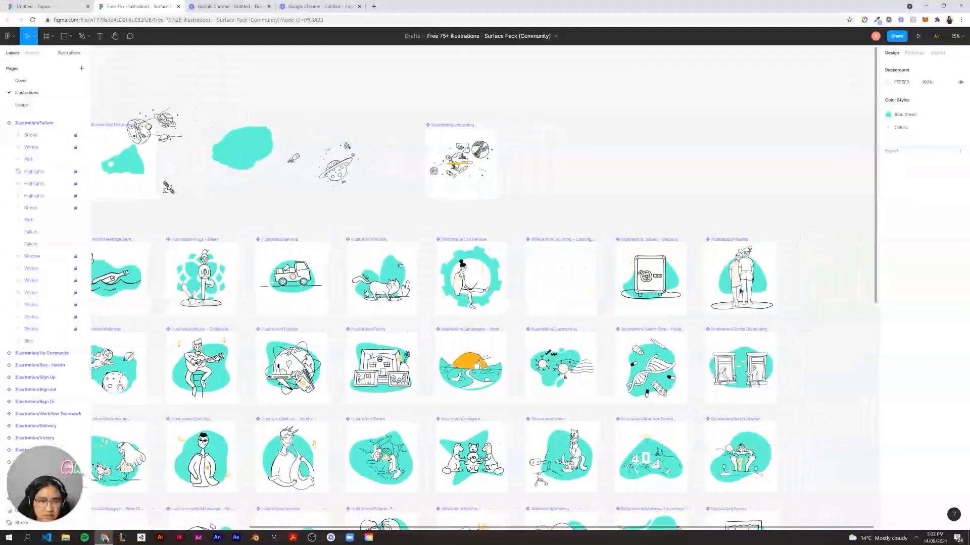
scroll(641, 288, up, 3)
scroll(641, 288, left, 3)
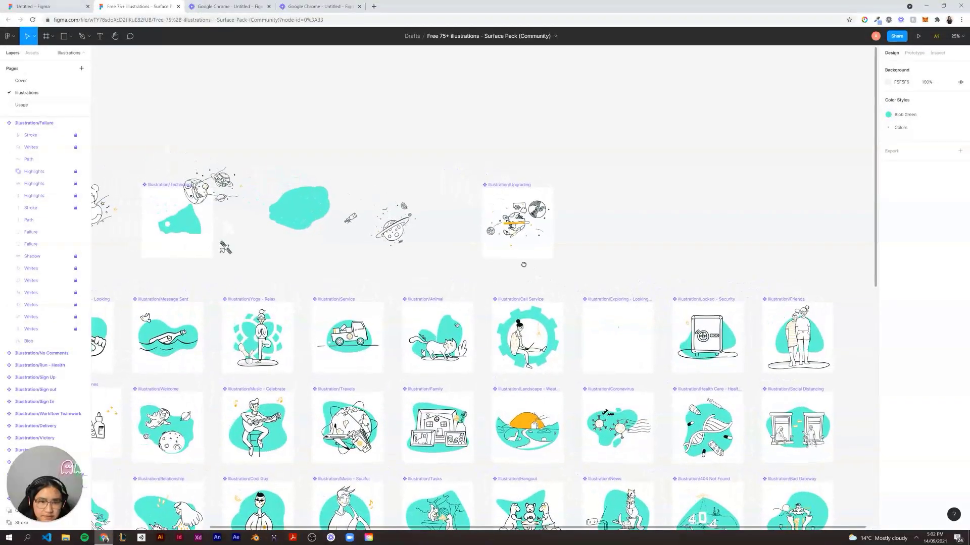
scroll(523, 264, up, 2)
scroll(524, 265, left, 1)
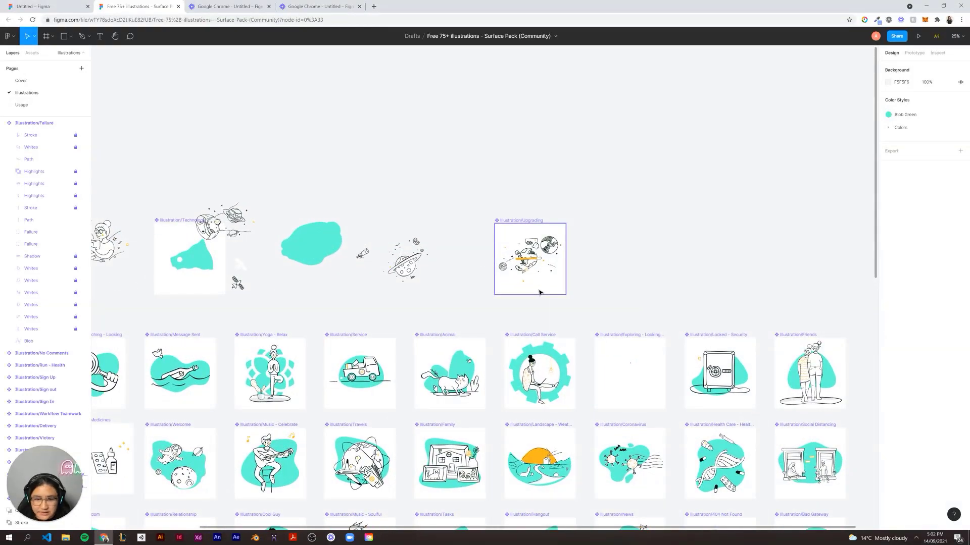
Select the Illustration/Upgrading component that contains the large hatched planet.
key(ctrl+plus)
key(ctrl+plus)
key(ctrl+plus)
scroll(540, 292, up, 10)
scroll(539, 292, right, 12)
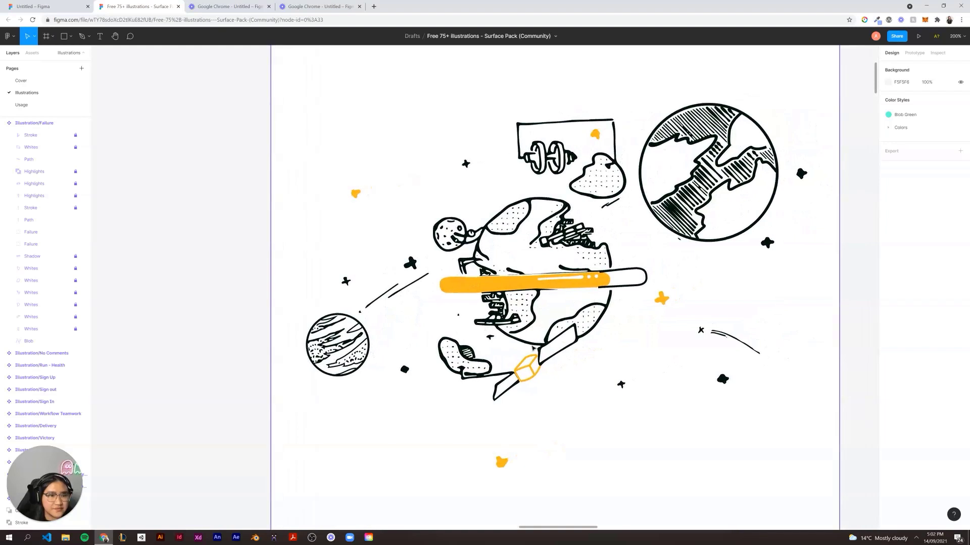
scroll(535, 348, up, 3)
scroll(536, 349, right, 4)
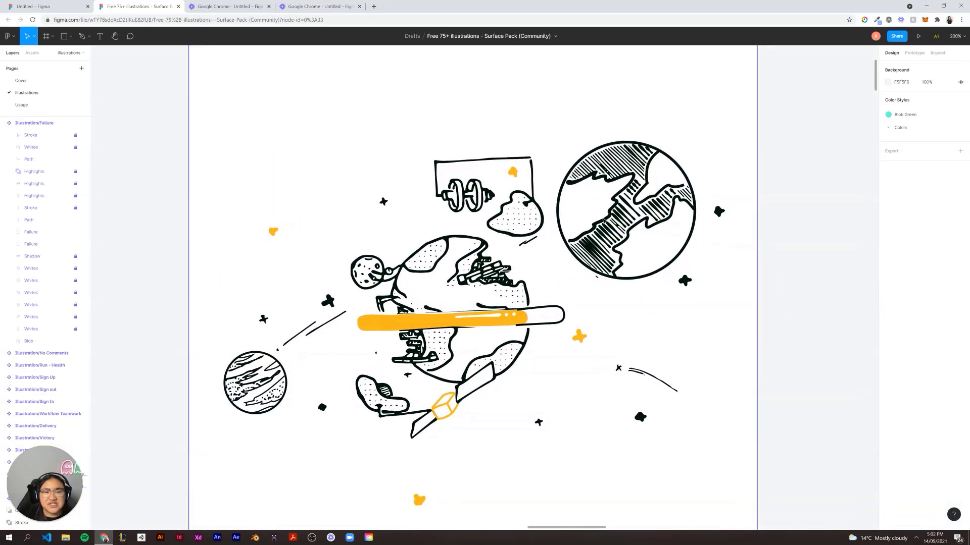
click(602, 220)
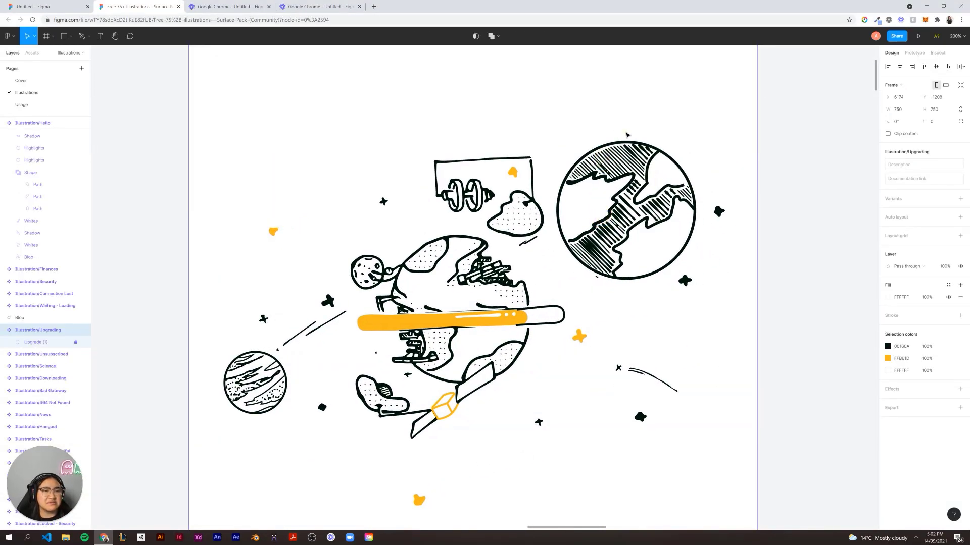
click(618, 147)
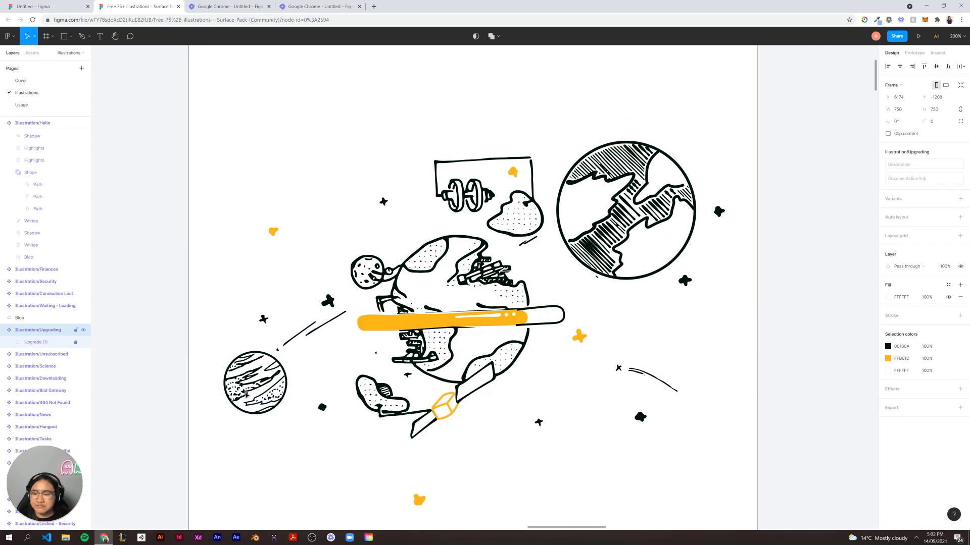
Unlock the Upgrade (1) group, collapse its first subgroup and expand the second one to expose its strokes.
click(252, 383)
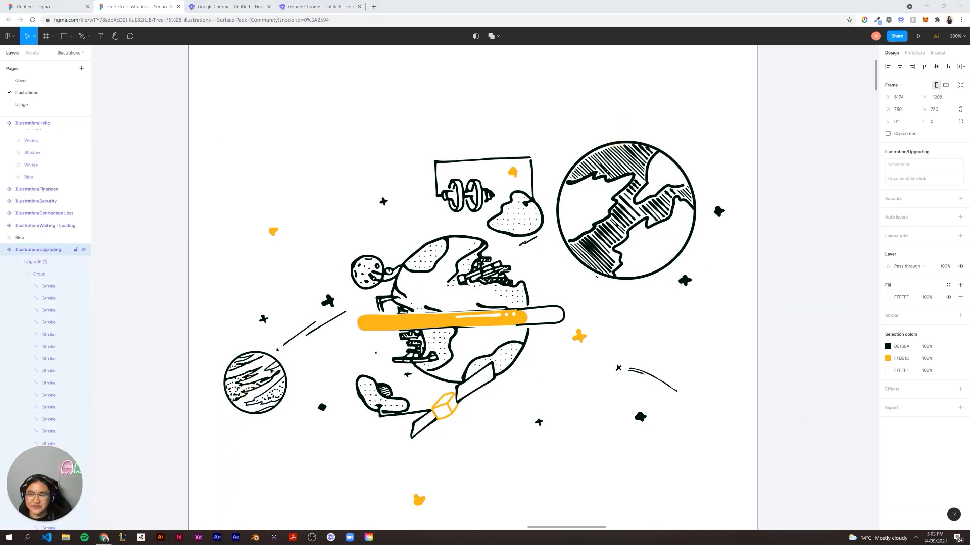
click(178, 363)
click(252, 383)
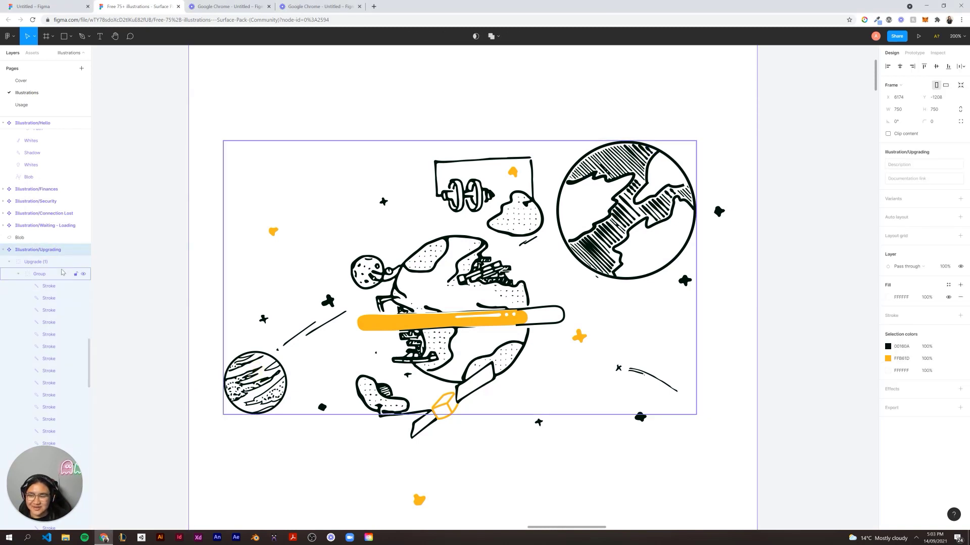
click(17, 275)
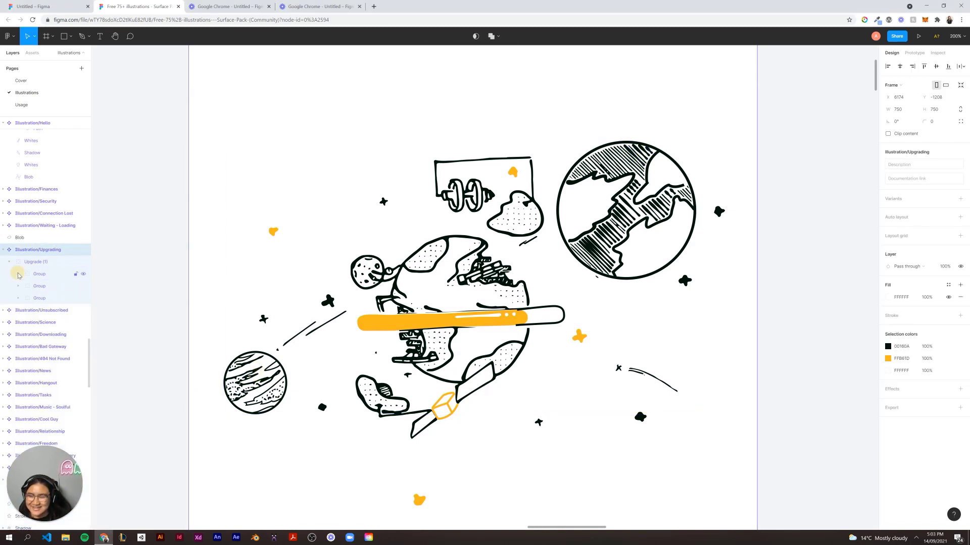
click(19, 286)
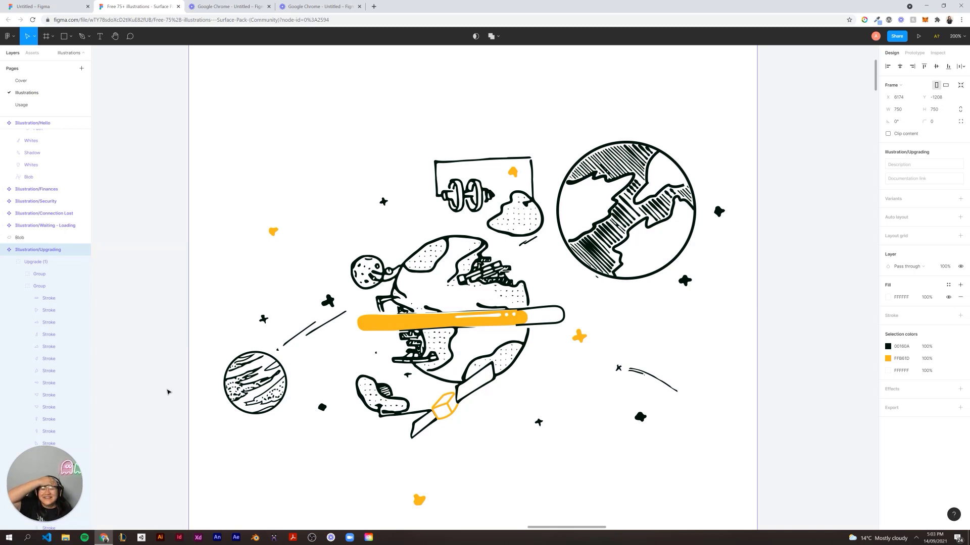
Unlock the locked Stroke and Whites layers throughout the expanded subgroup of the Illustration/Upgrading component.
scroll(71, 328, down, 6)
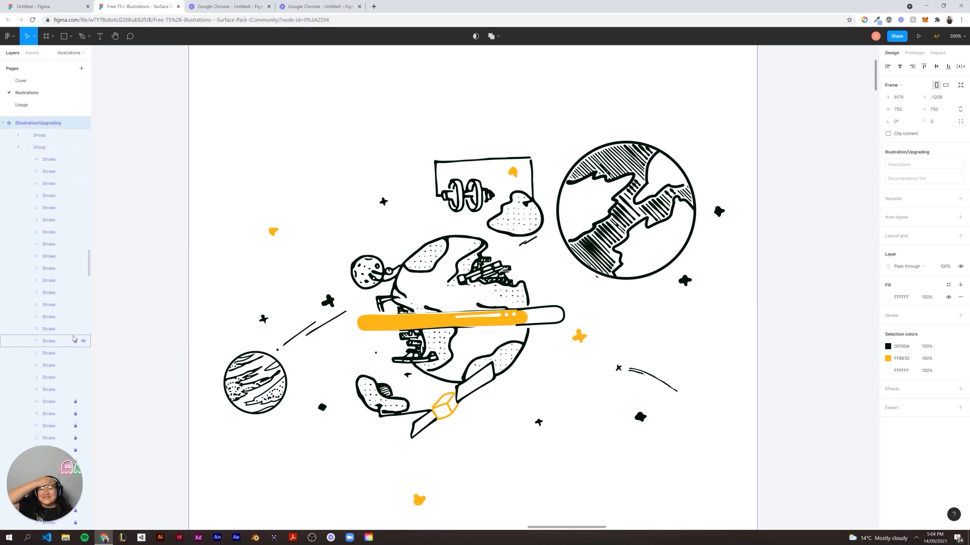
click(75, 263)
click(75, 275)
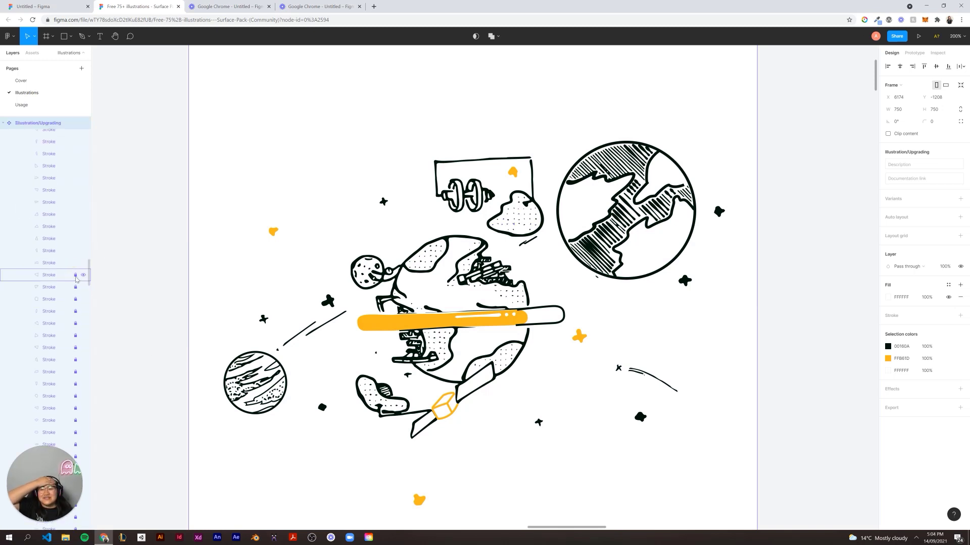
click(75, 287)
click(75, 311)
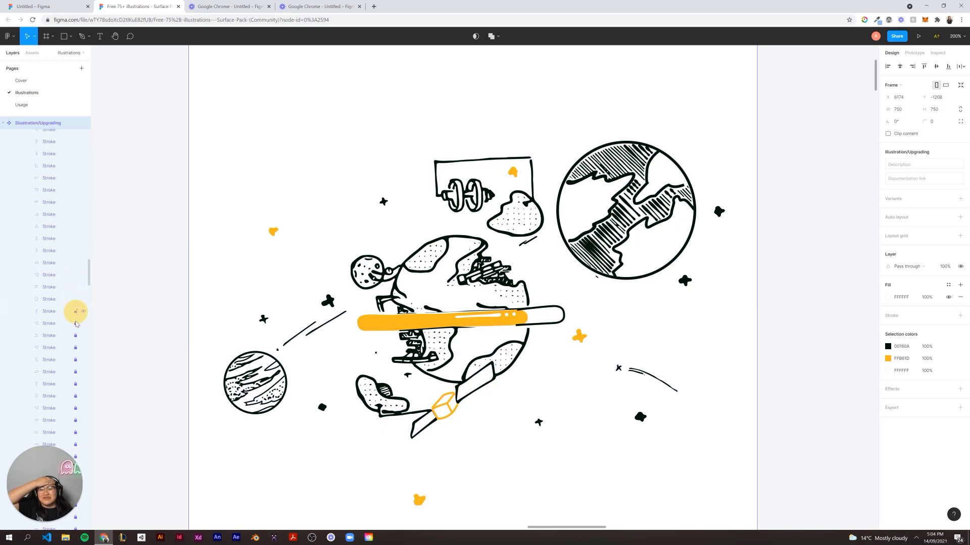
click(75, 323)
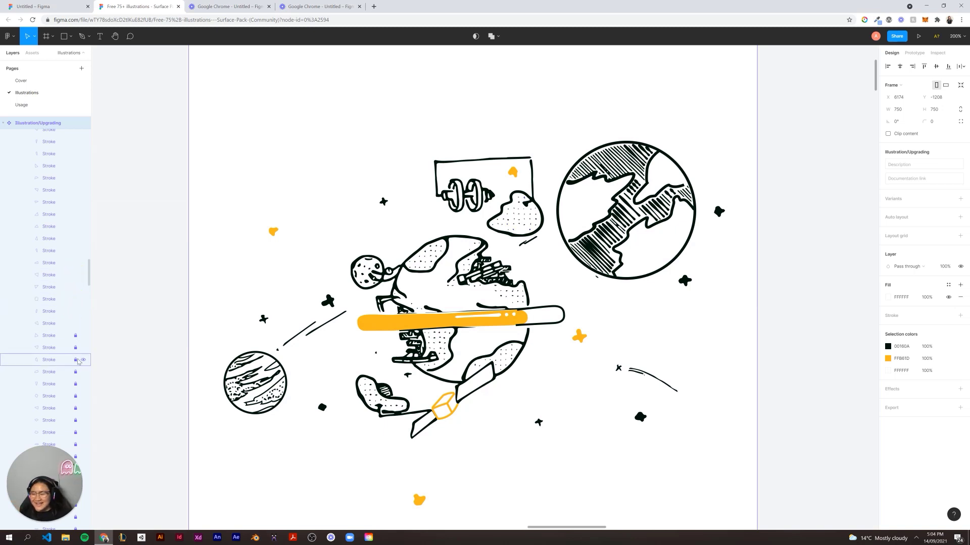
scroll(71, 343, down, 3)
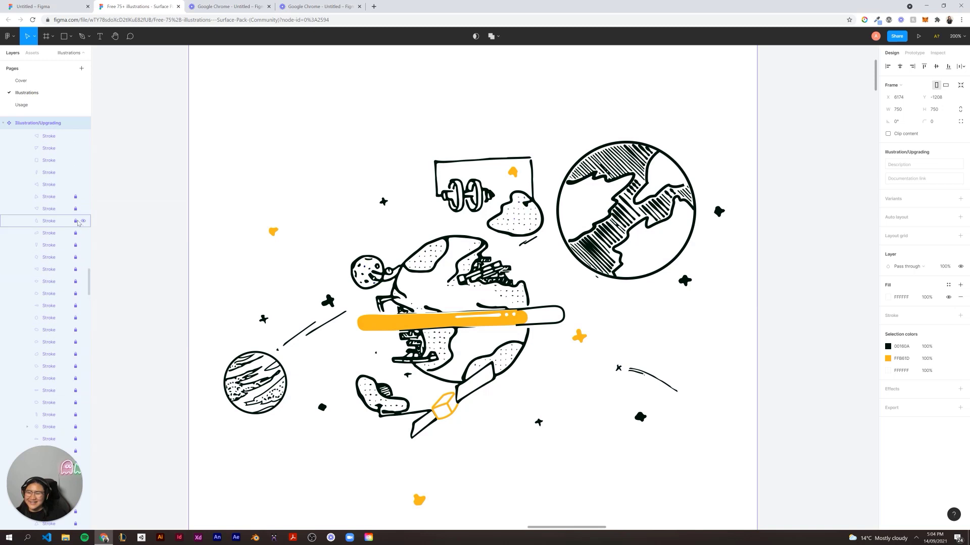
click(75, 197)
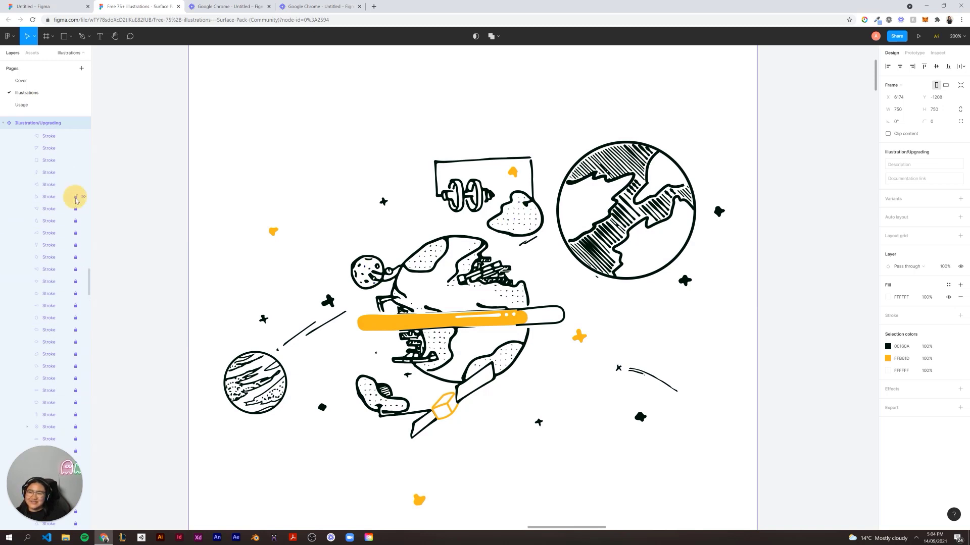
click(76, 209)
click(76, 222)
click(76, 233)
click(75, 245)
drag(75, 247, 71, 458)
scroll(45, 348, down, 5)
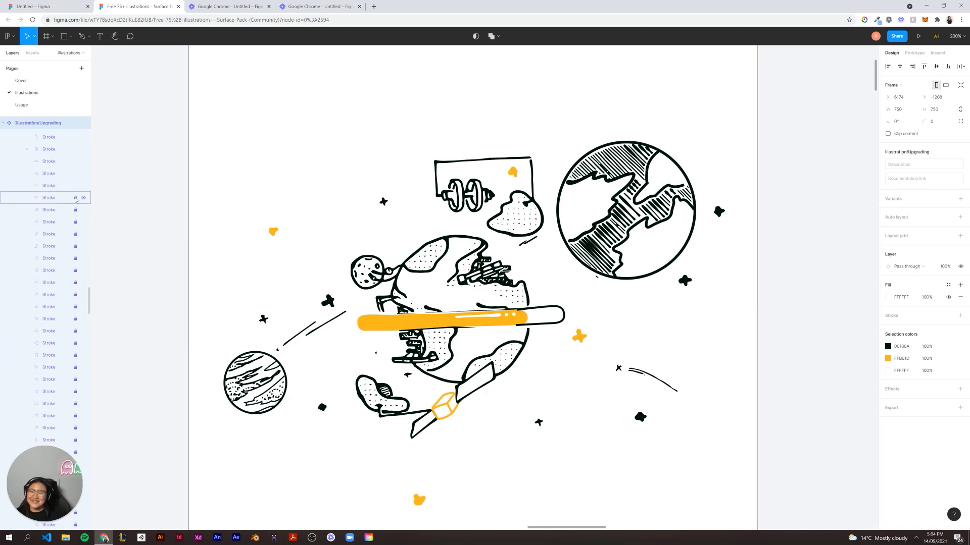
drag(75, 199, 72, 516)
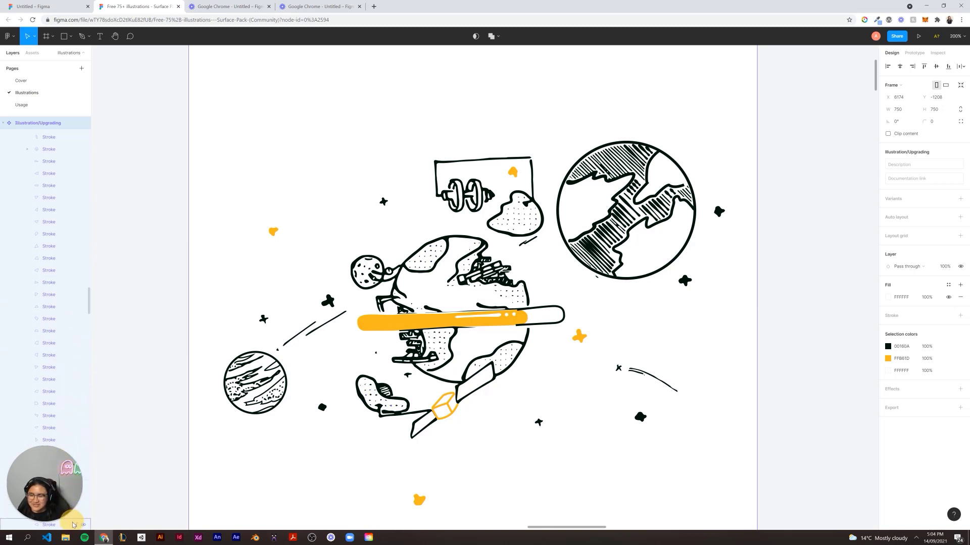
scroll(69, 363, down, 5)
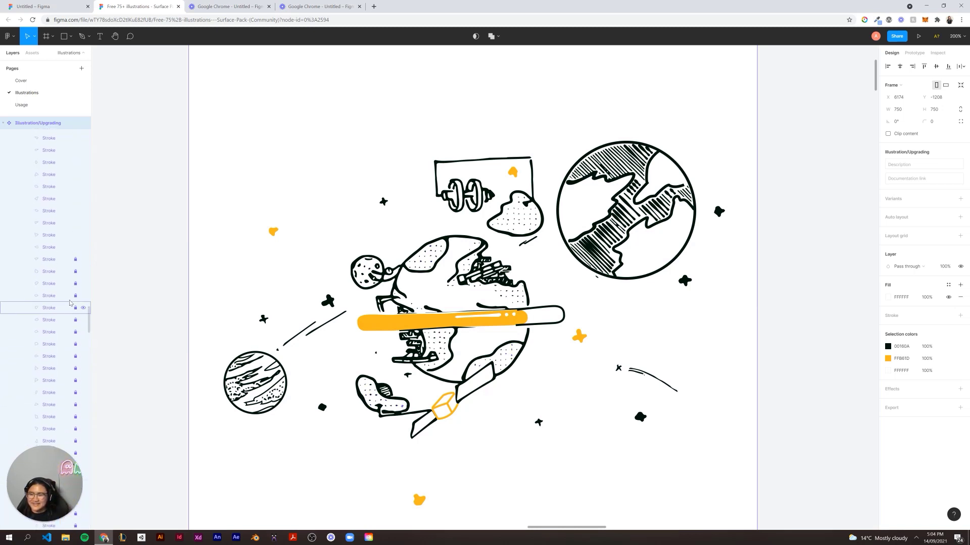
drag(77, 269, 69, 522)
scroll(62, 265, down, 5)
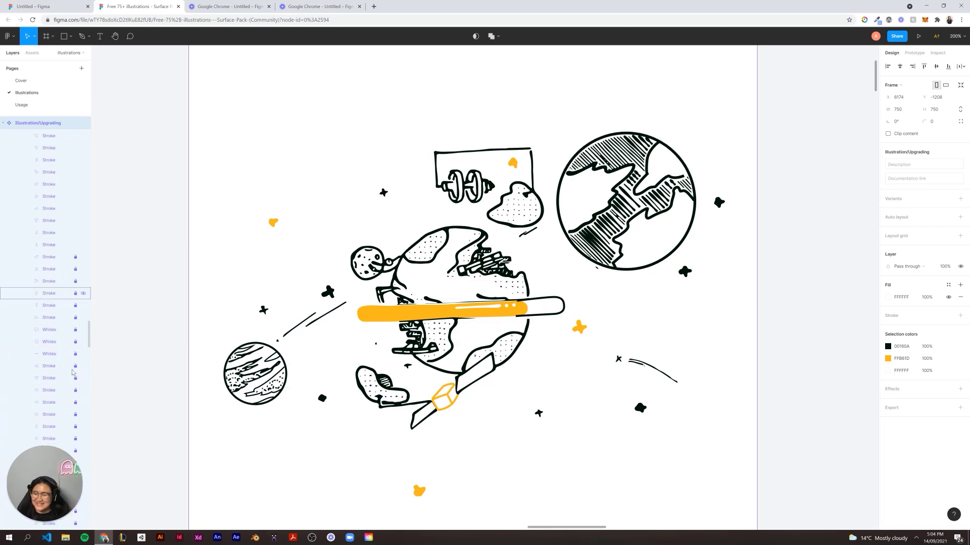
drag(76, 331, 74, 379)
scroll(75, 360, down, 4)
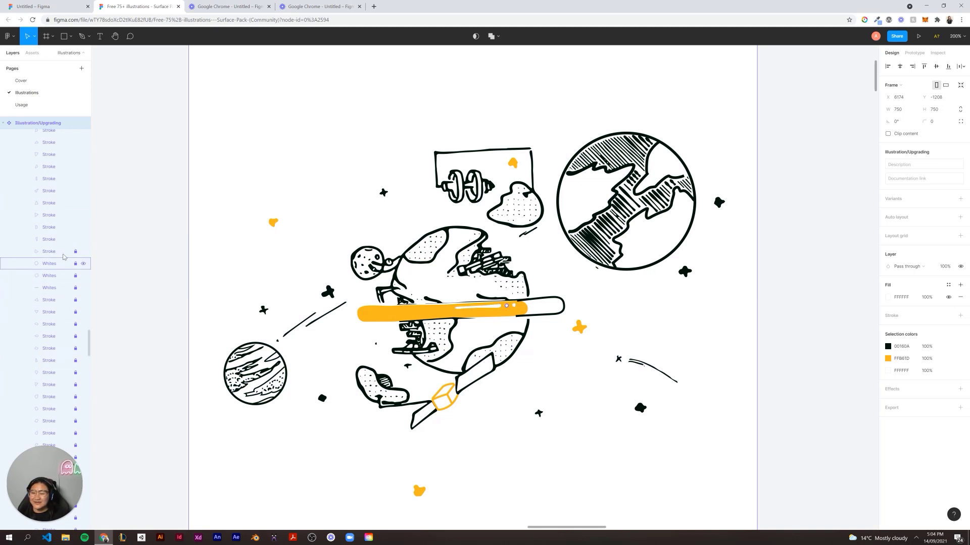
drag(76, 252, 77, 521)
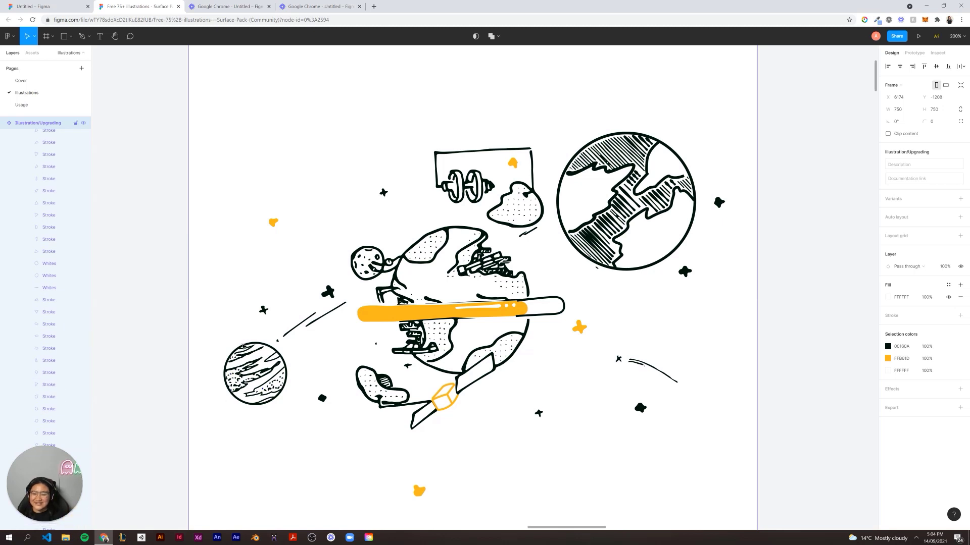
scroll(75, 328, down, 5)
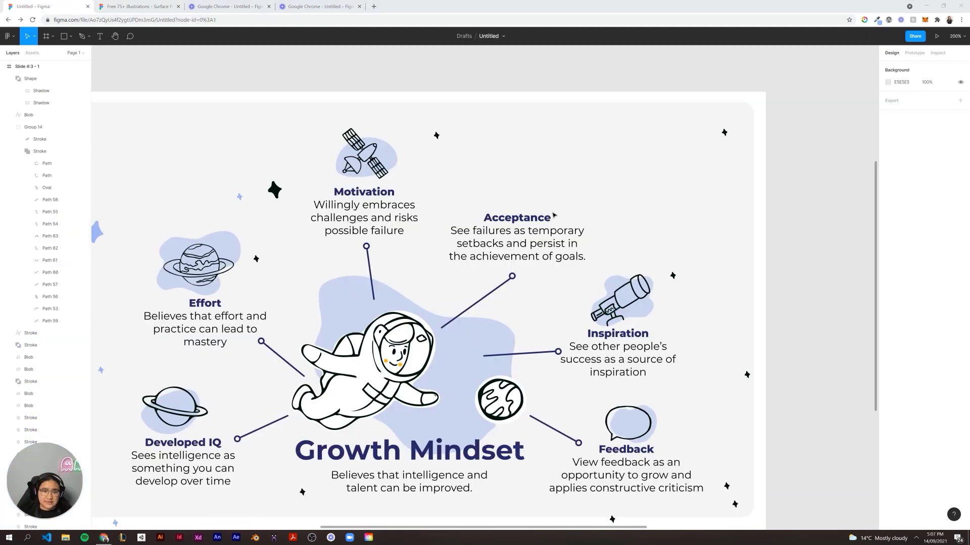
Paste the small striped planet above the Acceptance heading in the infographic file and place a copy of the Feedback blob behind it.
key(ctrl+v)
drag(510, 313, 527, 202)
click(539, 92)
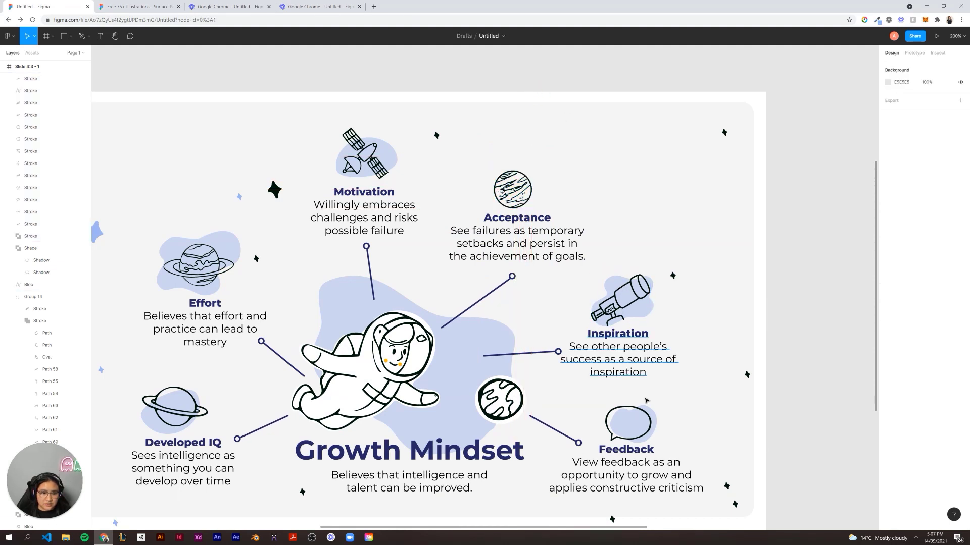
drag(657, 419, 538, 193)
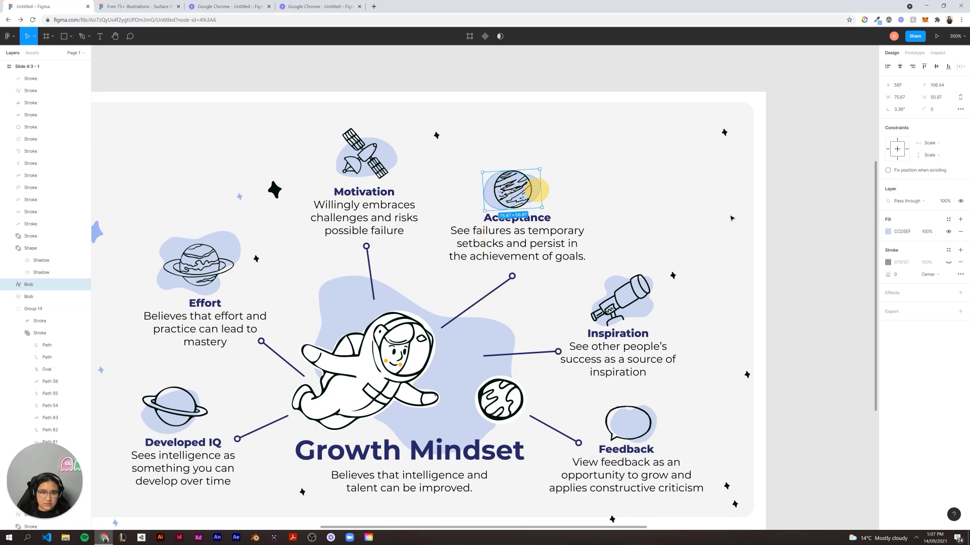
click(747, 219)
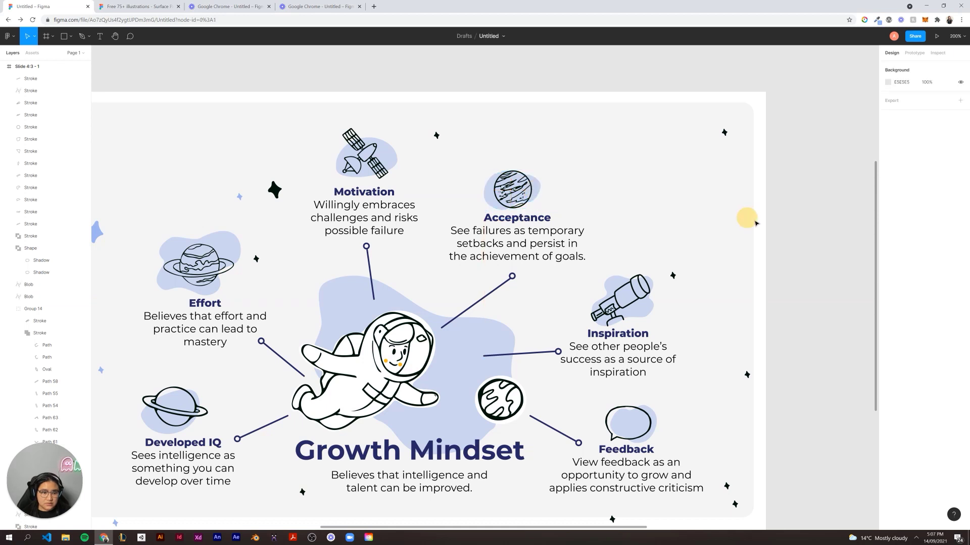
Rotate the light-blue blob behind the Feedback speech bubble to a more horizontal orientation.
click(658, 426)
mouse_move(658, 426)
mouse_down()
mouse_move(669, 424)
mouse_move(644, 420)
mouse_up()
click(791, 431)
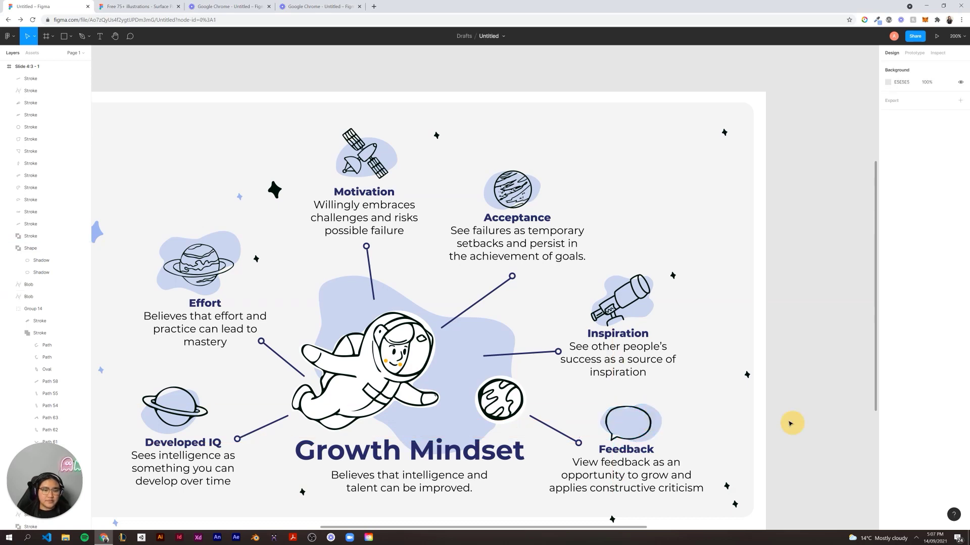
Move the small black star from below the Feedback text to above Effort, and copy the large black star to the right of Acceptance.
drag(794, 378, 824, 364)
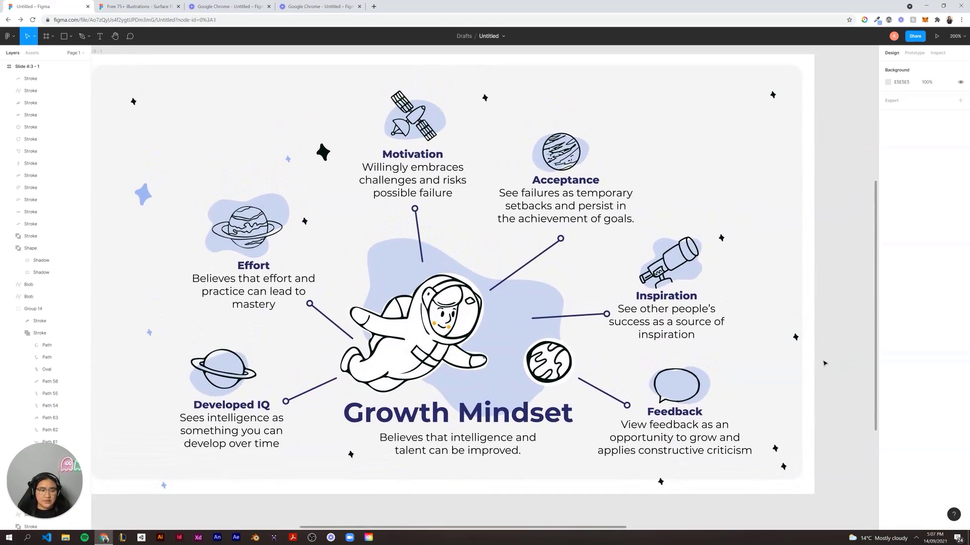
key(shift+0)
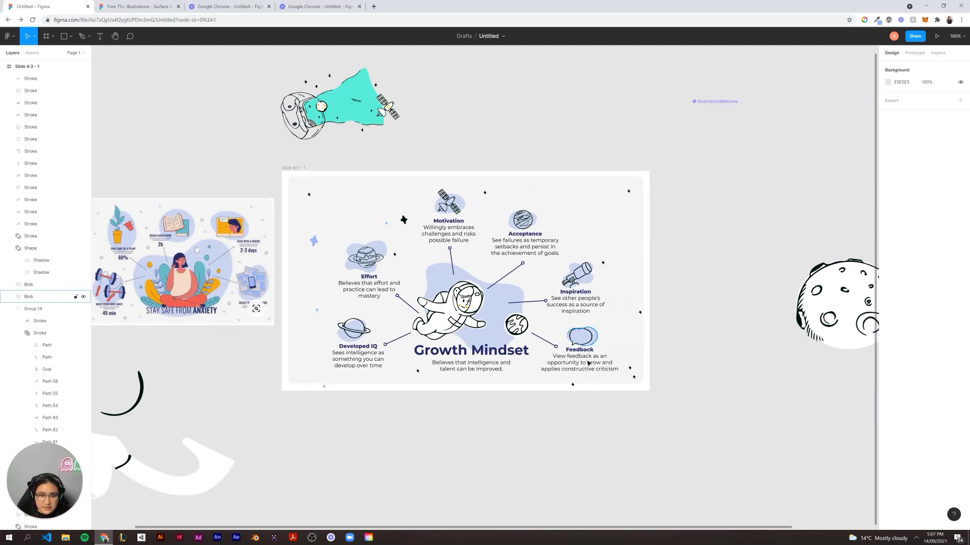
drag(574, 386, 376, 199)
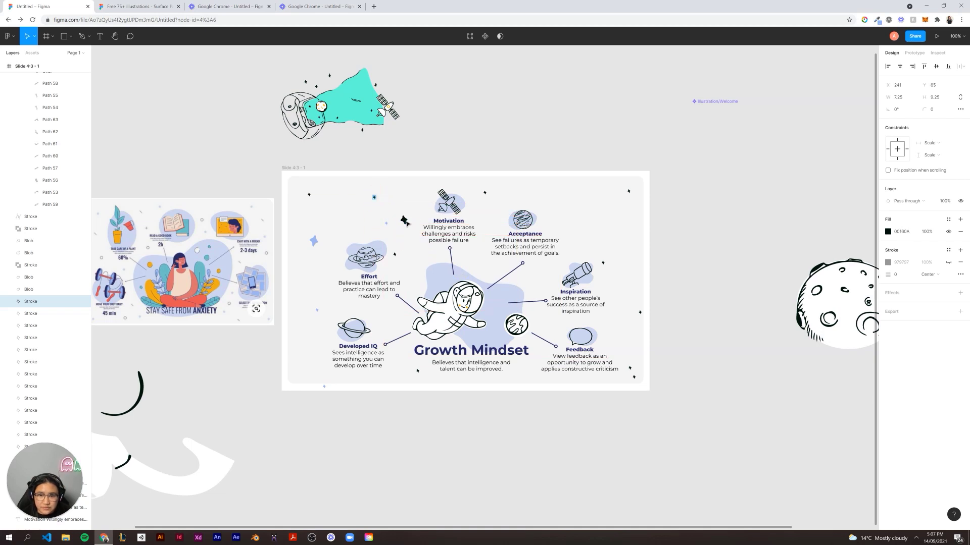
drag(404, 221, 599, 218)
click(725, 244)
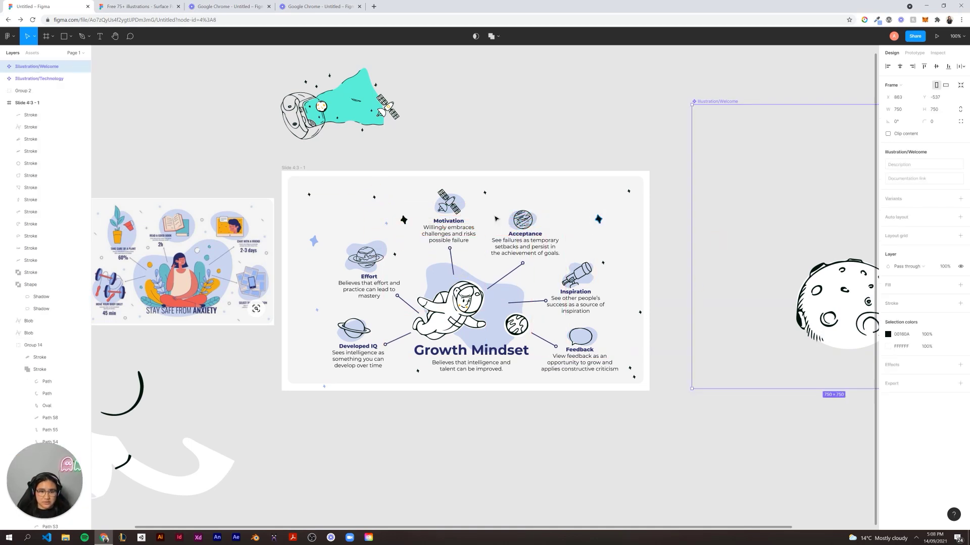
Copy the large light-blue star to the left of Developed IQ and move a small black star from beside the Feedback text to above its connector.
drag(313, 242, 307, 355)
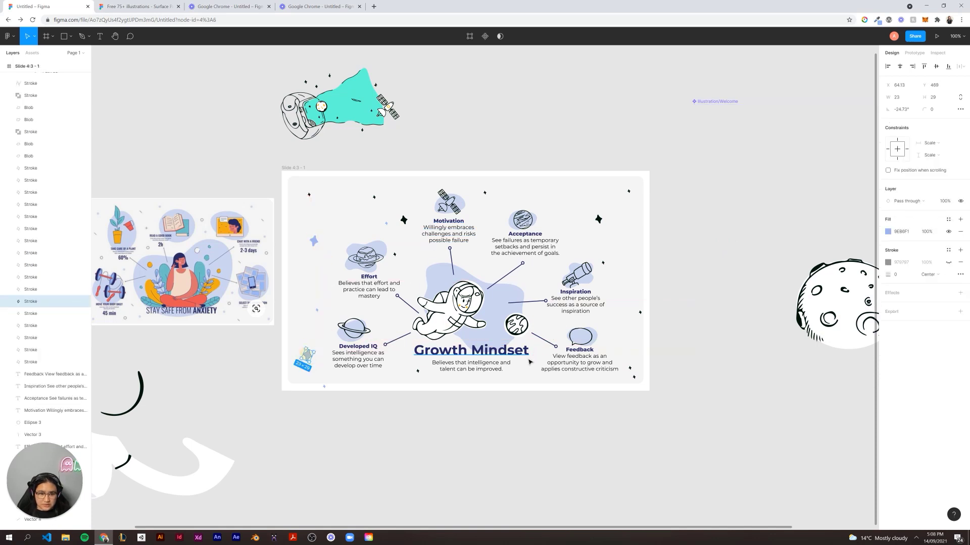
mouse_move(630, 368)
mouse_down()
mouse_move(616, 319)
mouse_move(628, 368)
mouse_move(551, 328)
mouse_up()
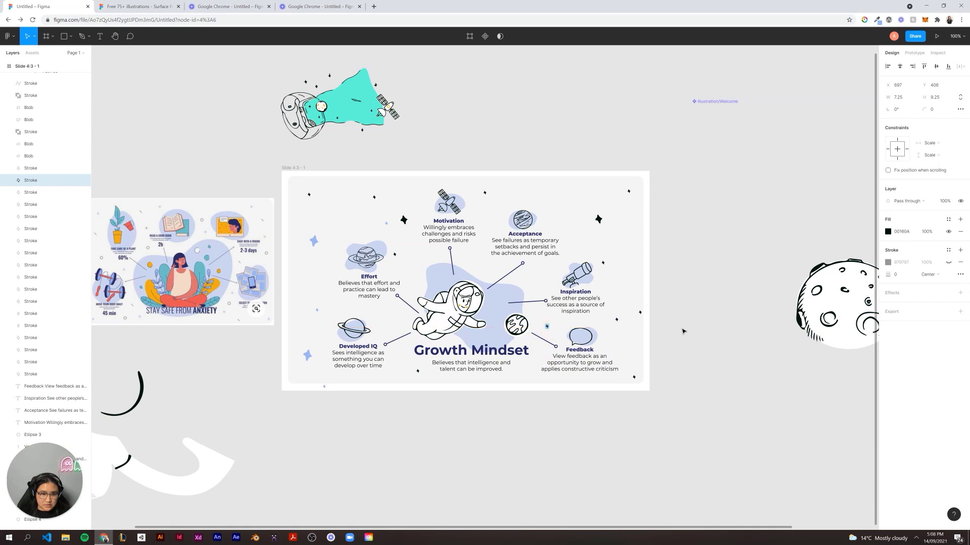
click(682, 332)
Copy the large black star to the right of the Feedback heading and shift the one beside Acceptance towards the slide's right edge.
drag(598, 219, 620, 345)
click(695, 281)
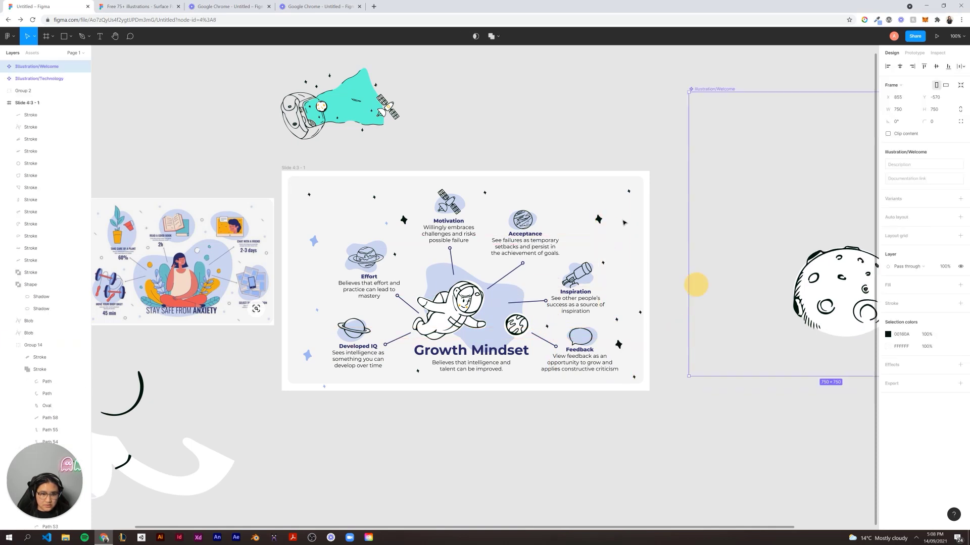
drag(598, 219, 568, 222)
drag(629, 191, 624, 223)
click(682, 226)
Spread small black stars around the Inspiration telescope, and reposition the large black and small light-blue stars between Effort and Motivation.
drag(595, 257, 580, 243)
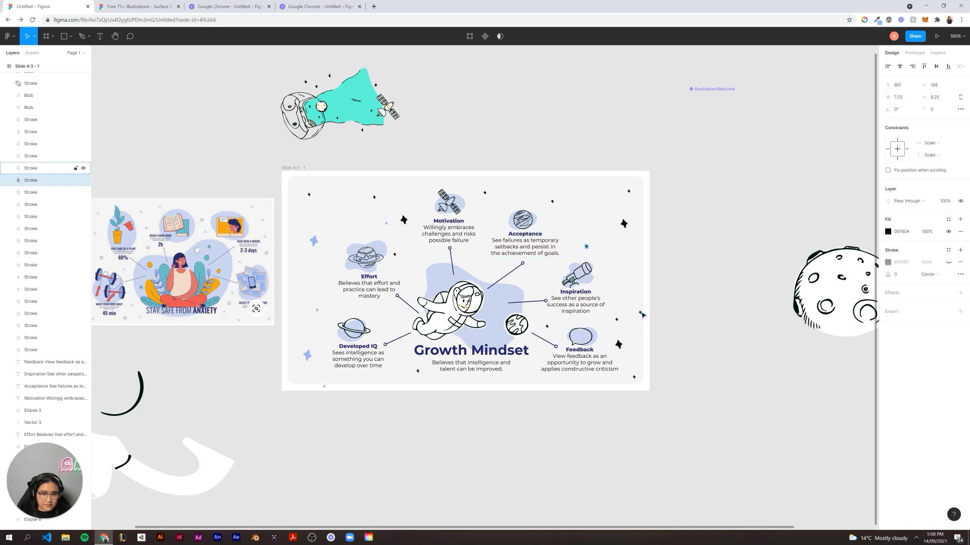
mouse_move(640, 313)
mouse_down()
mouse_move(613, 270)
mouse_move(635, 307)
mouse_up()
key(Escape)
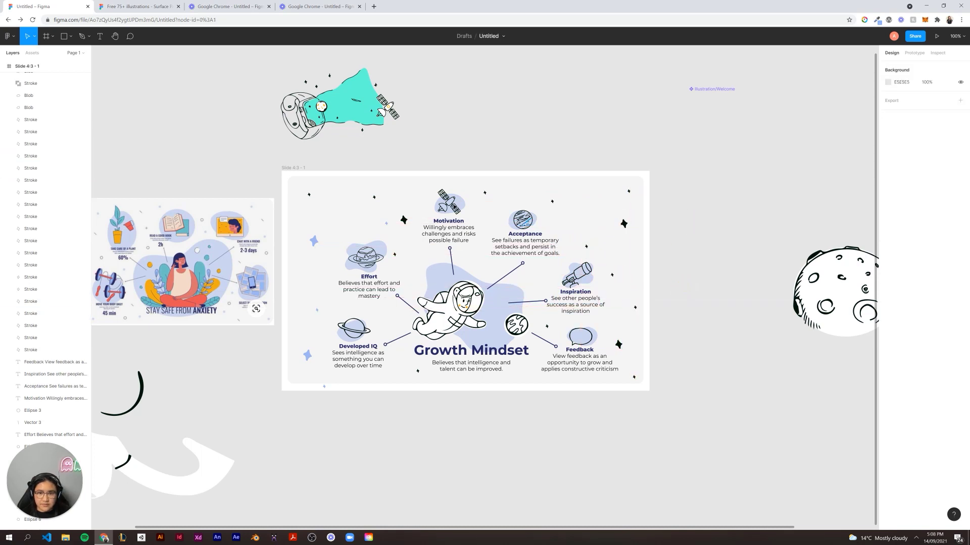
drag(386, 223, 407, 196)
click(513, 120)
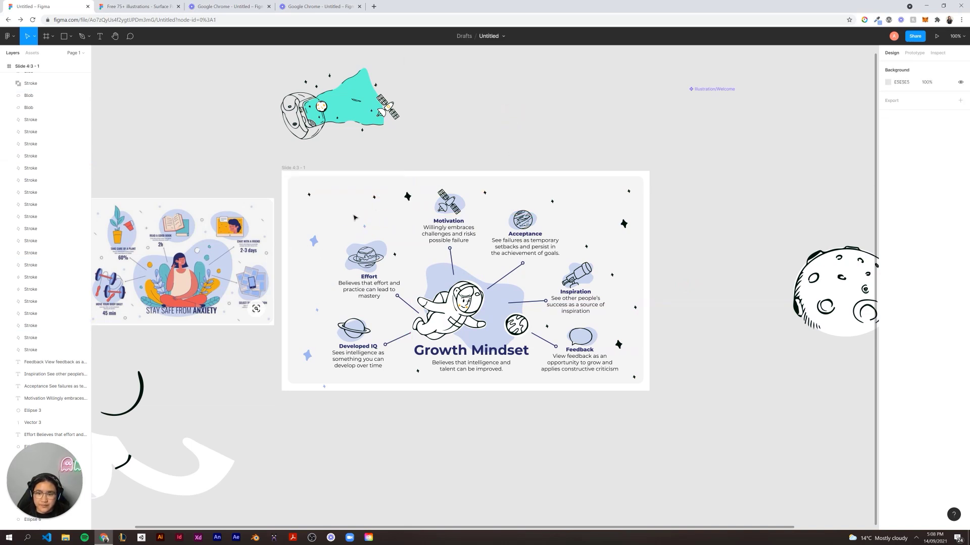
Select the five light-blue stars around Effort and Developed IQ and recolour their fill with the black document colour.
click(314, 241)
shift+click(364, 226)
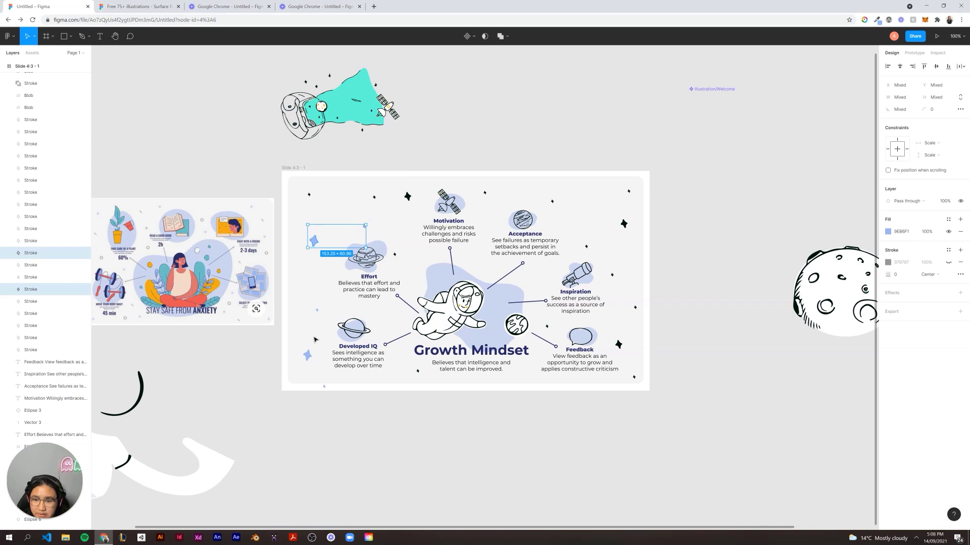
shift+click(307, 356)
shift+click(324, 387)
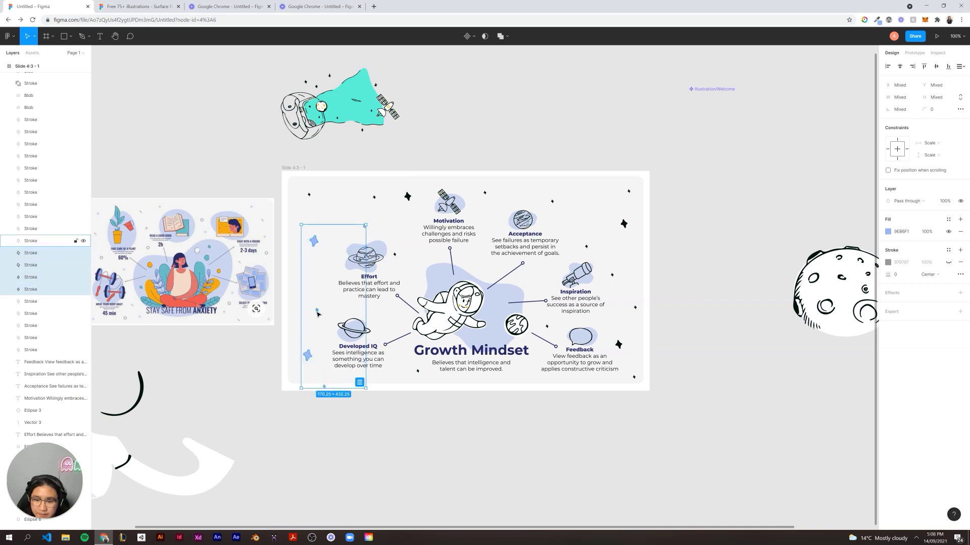
shift+click(317, 310)
click(892, 232)
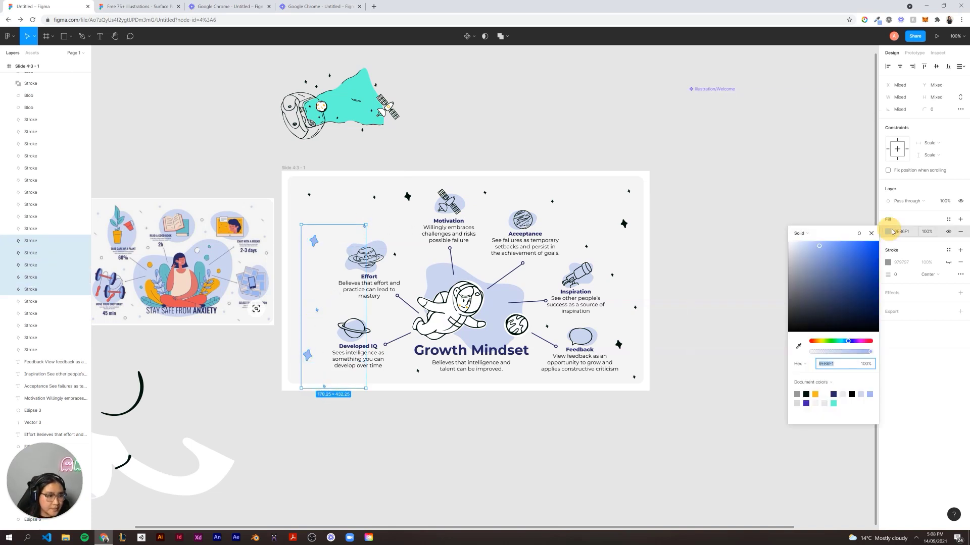
click(806, 394)
click(758, 329)
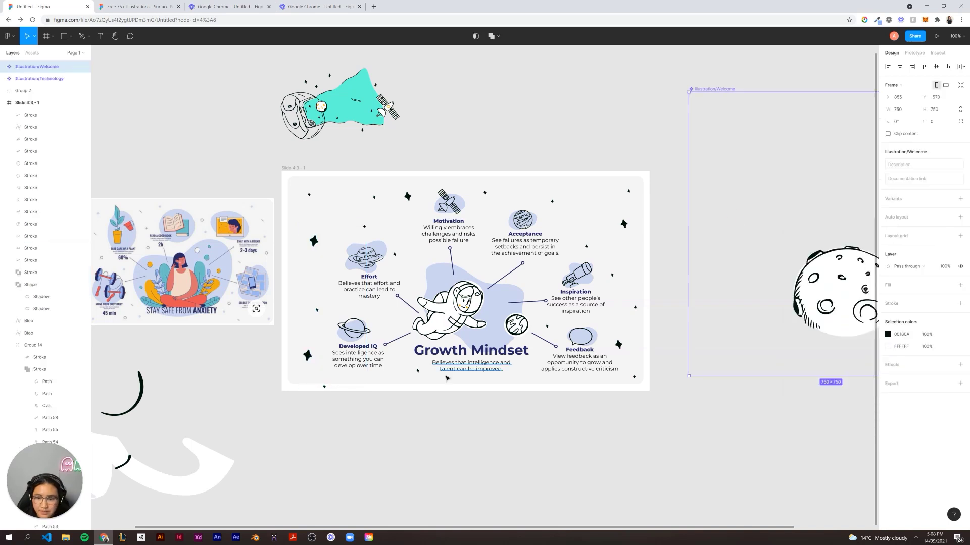
Move the small black star from the slide's lower edge to just below the Developed IQ text.
drag(326, 388, 363, 380)
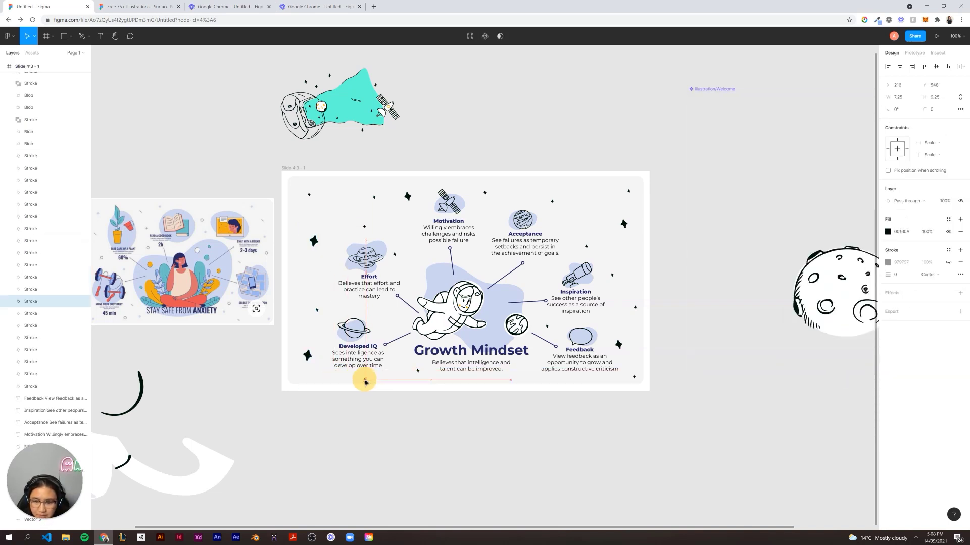
click(657, 410)
click(707, 384)
scroll(712, 385, left, 3)
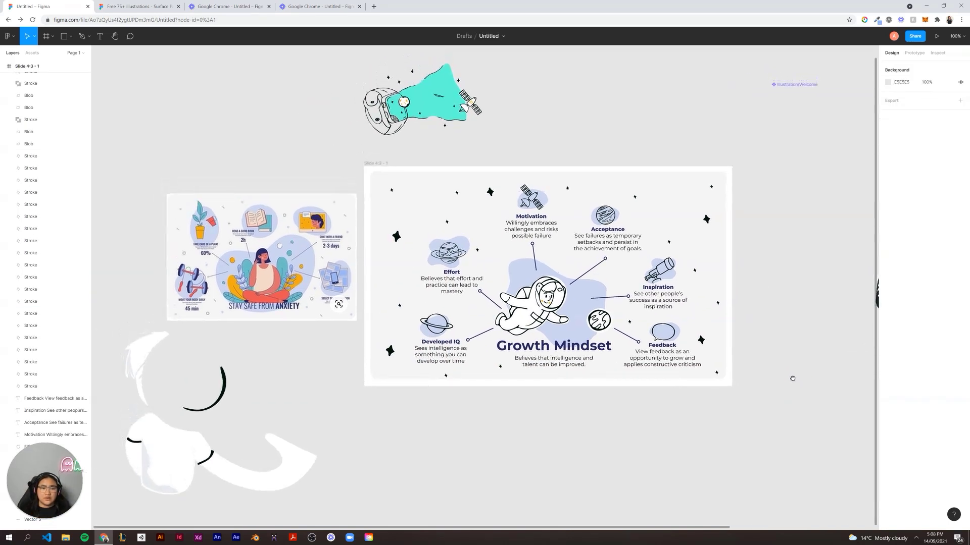
click(756, 308)
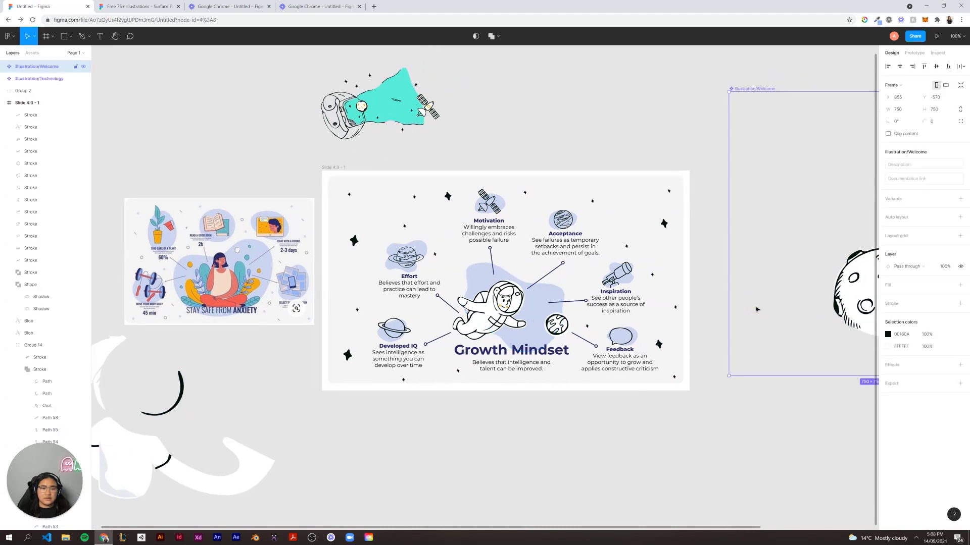
click(782, 390)
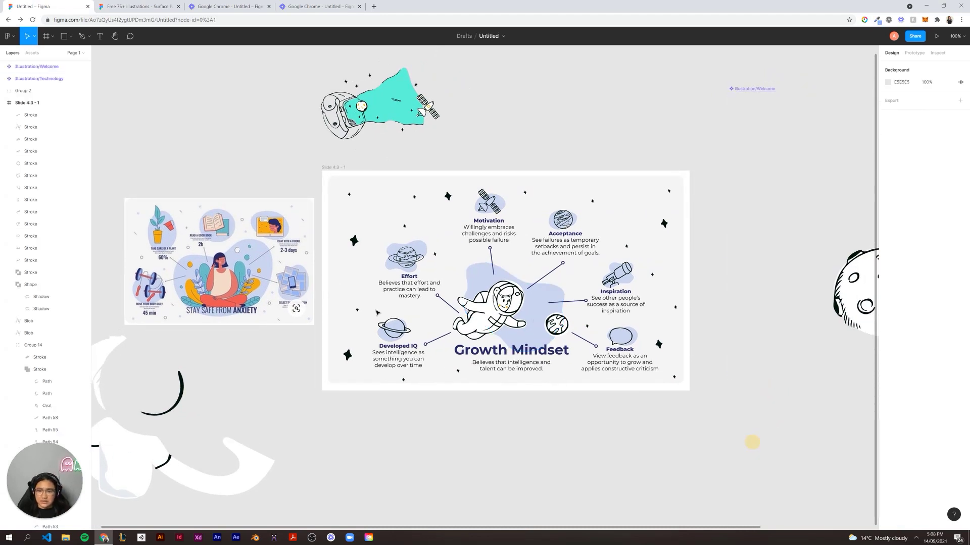
Move the Illustration/Technology frame away from the slide's name label and rename the slide frame Growth Mindset Infographic.
click(325, 168)
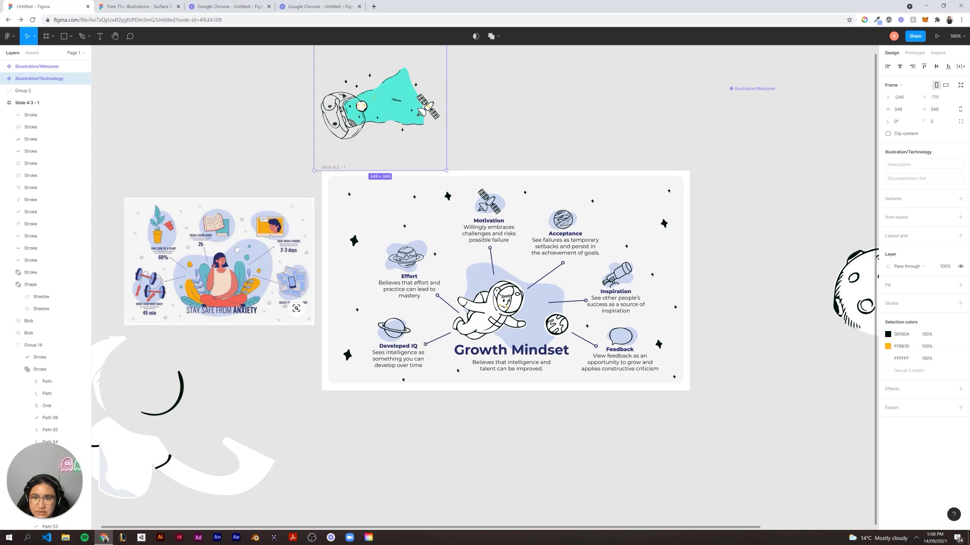
drag(328, 167, 174, 134)
click(346, 168)
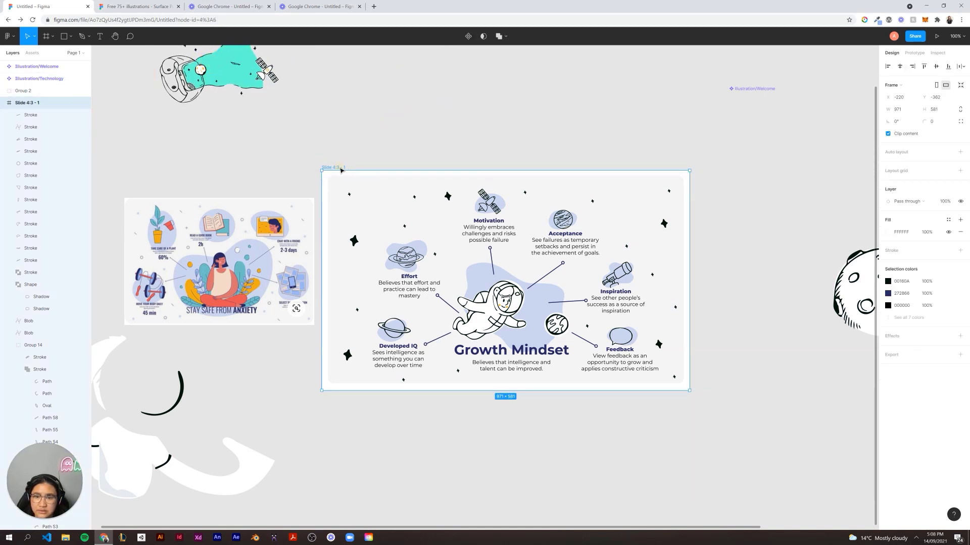
double_click(339, 167)
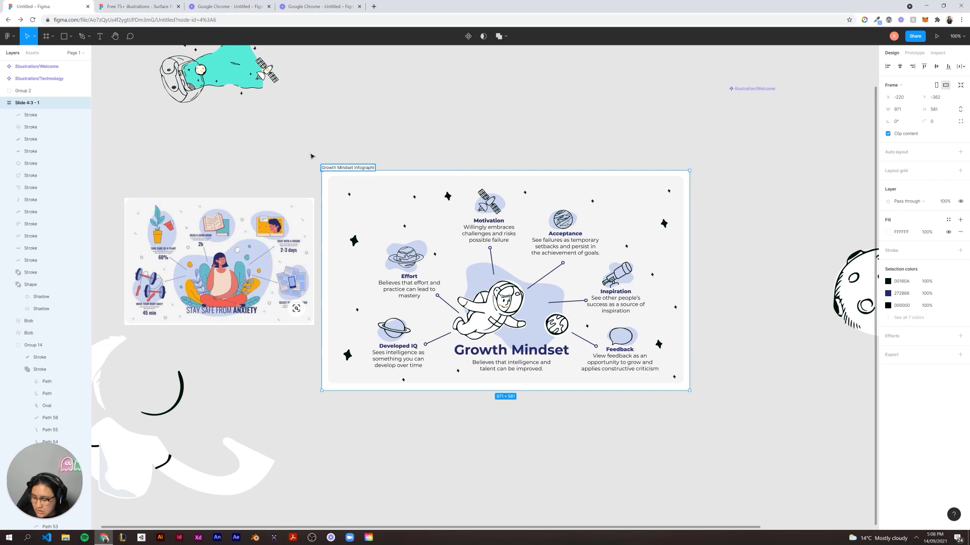
click(344, 150)
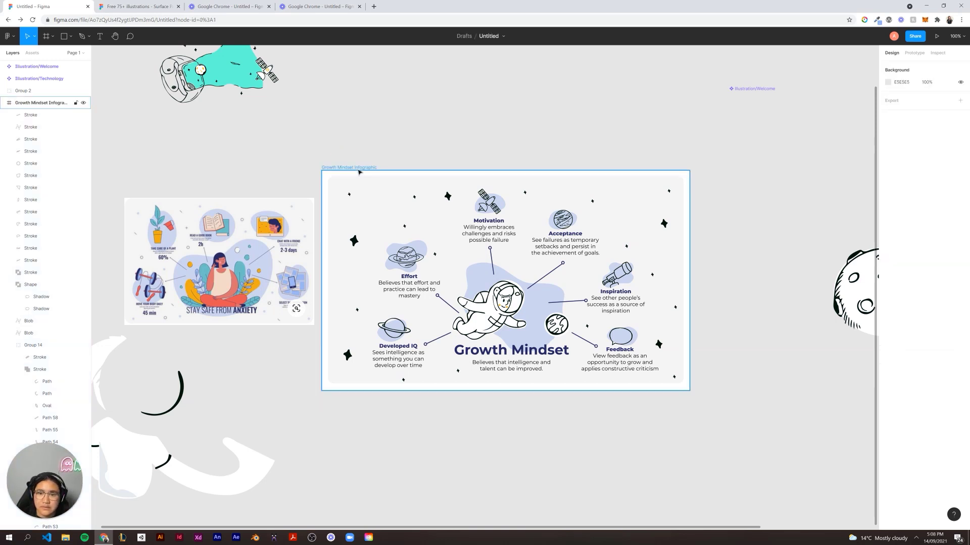
Add a 1x PNG export setting to the Growth Mindset Infographic frame and export it.
click(347, 176)
click(917, 355)
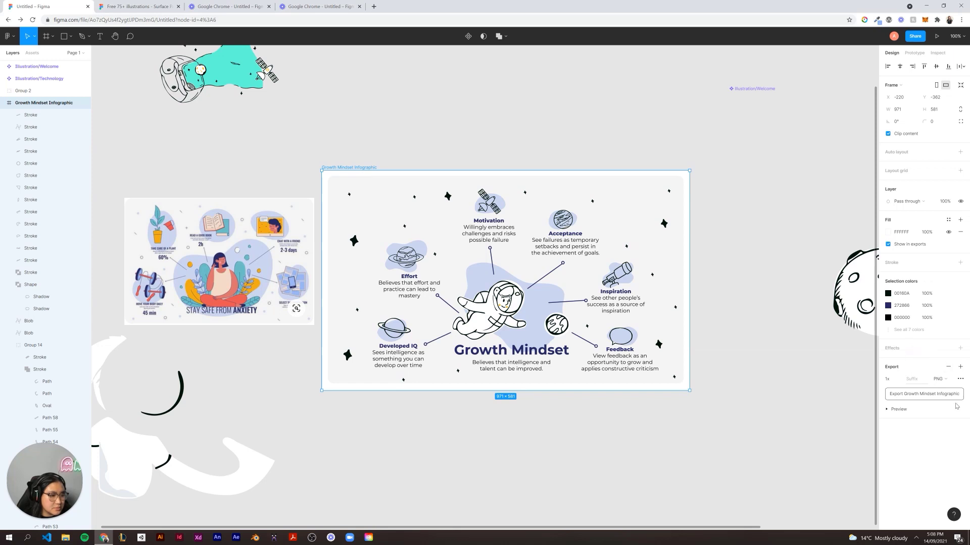
click(911, 393)
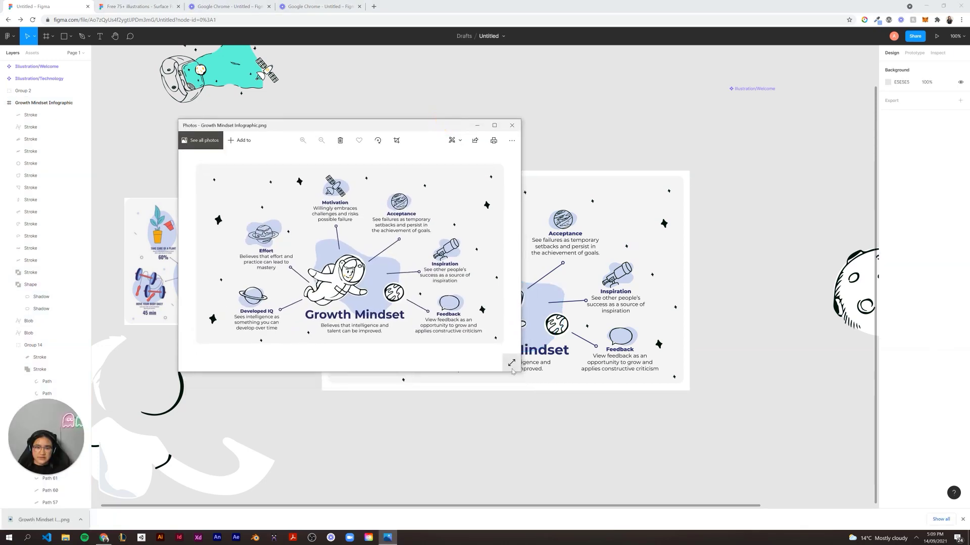
Enlarge and maximise the Photos window to inspect the exported Growth Mindset Infographic.png.
drag(519, 372, 727, 508)
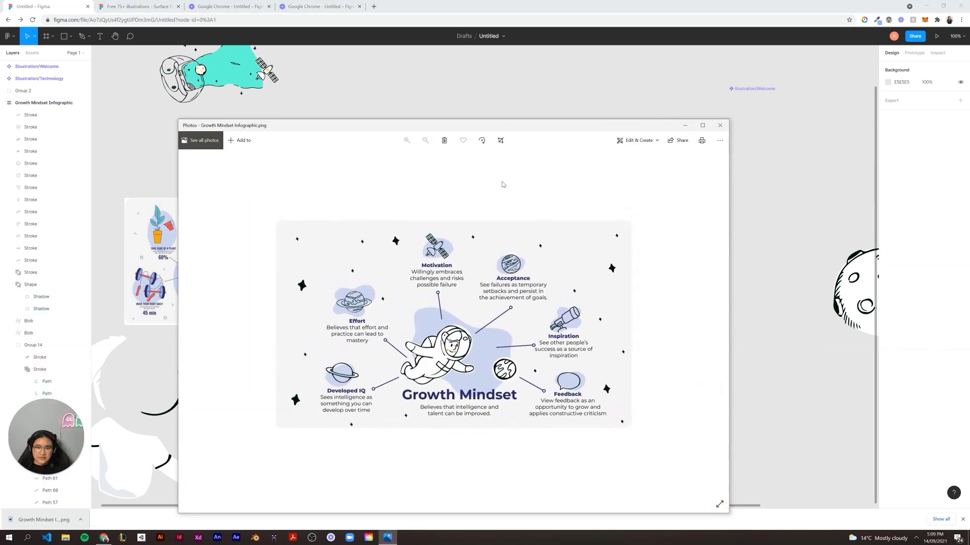
drag(523, 123, 519, 120)
double_click(520, 119)
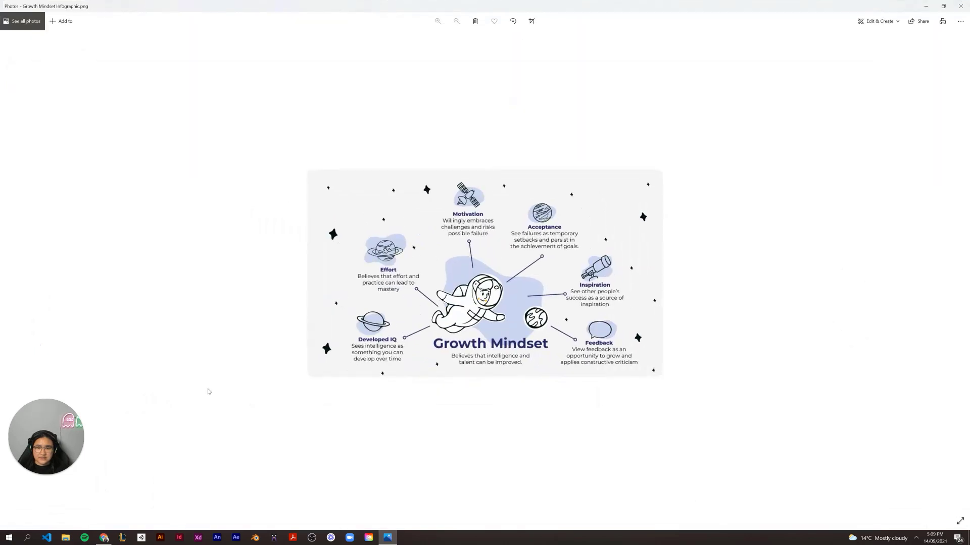